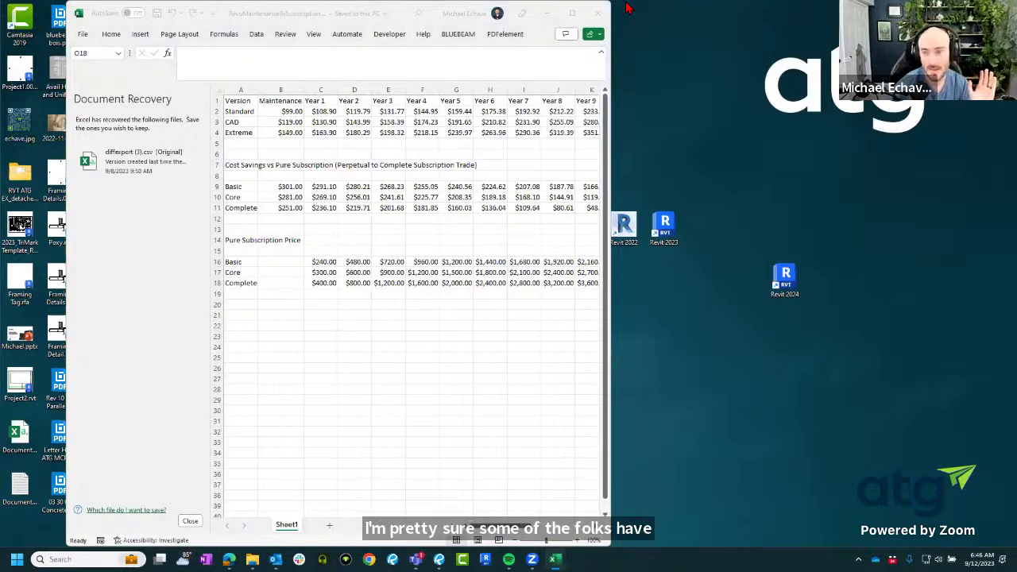
Examine the CAD price savings over time and the Extreme year 10 savings in the Bluebeam subscription savings sheet.
{"action": "mouse_move", "coordinate": [630, 7]}
{"action": "left_mouse_down"}
{"action": "mouse_move", "coordinate": [636, 39]}
{"action": "mouse_move", "coordinate": [636, 6]}
{"action": "left_mouse_up"}
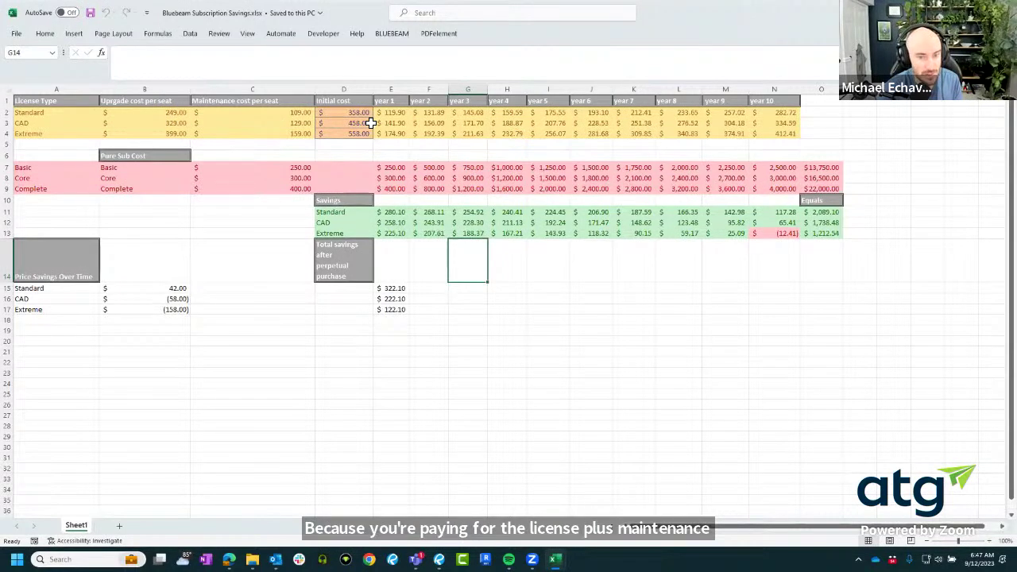
{"action": "left_click", "coordinate": [177, 300]}
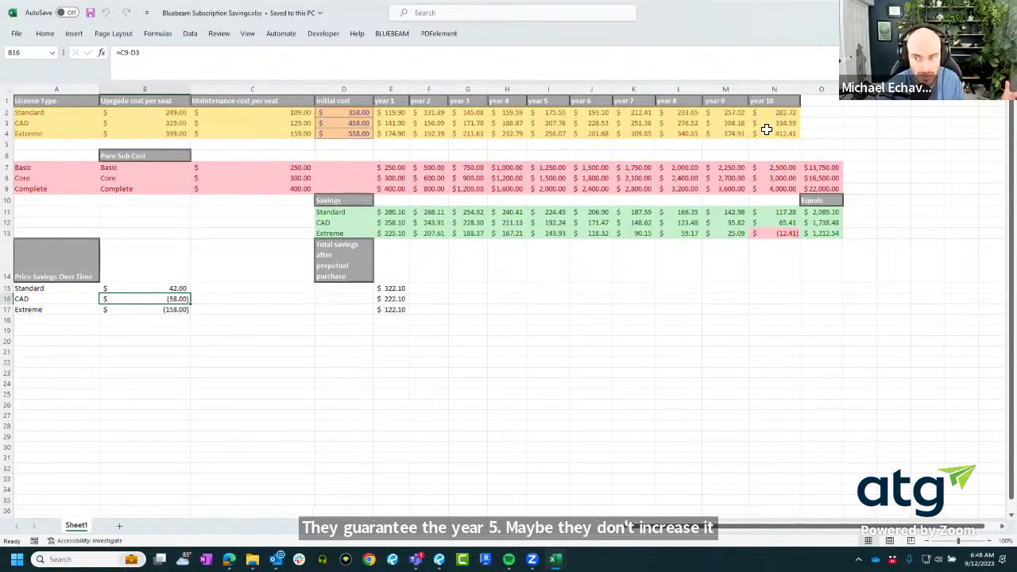
{"action": "left_click", "coordinate": [787, 233]}
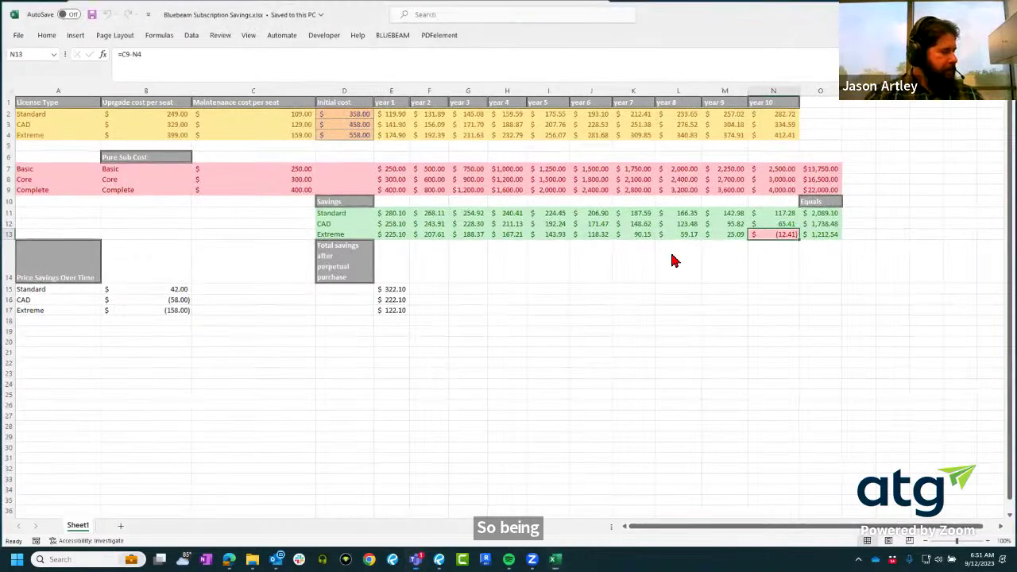
Minimise the spreadsheet, switch to Bluebeam Revu 21 and open the pinned A1.2.0 - 2ND FLOOR REFERENCE PLAN.pdf with the file list hidden.
{"action": "left_click", "coordinate": [954, 13]}
{"action": "left_click", "coordinate": [547, 13]}
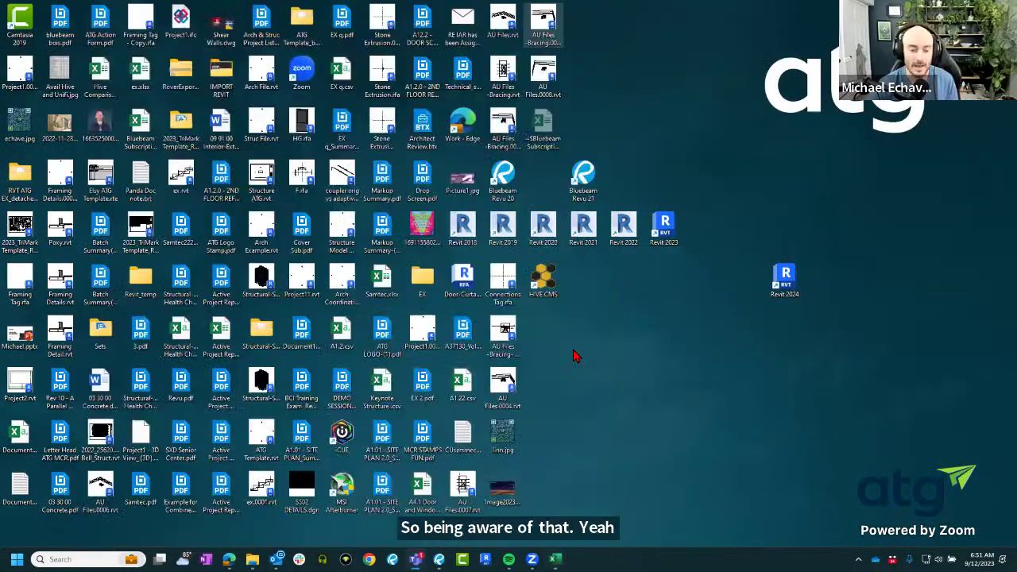
{"action": "left_click", "coordinate": [438, 559]}
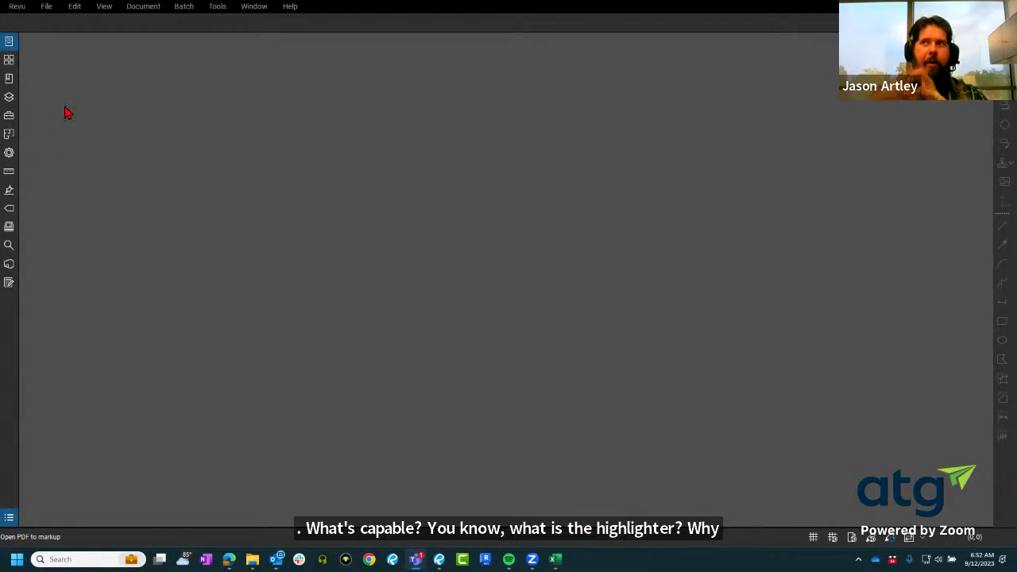
{"action": "left_click", "coordinate": [9, 40]}
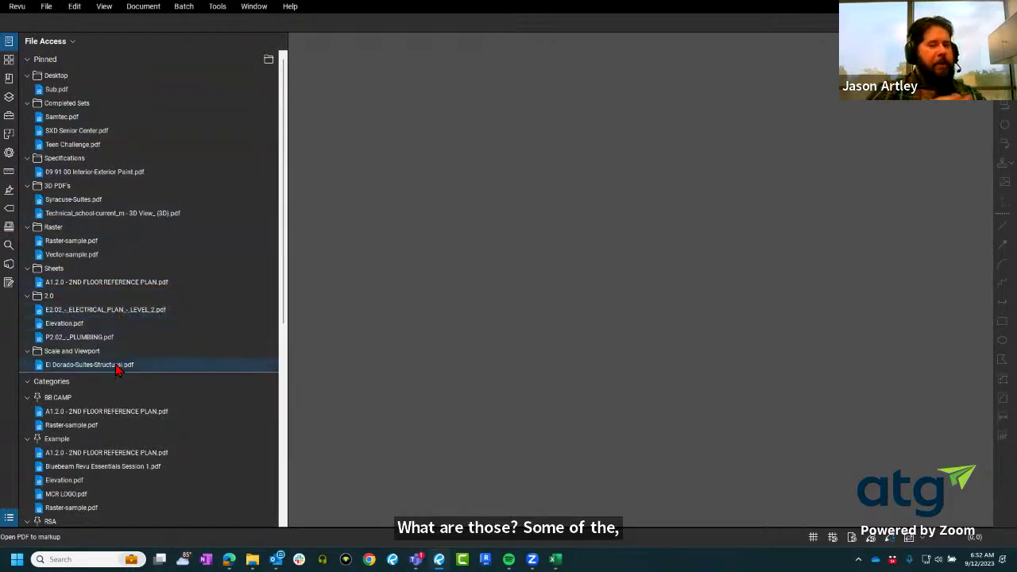
{"action": "left_click", "coordinate": [123, 282]}
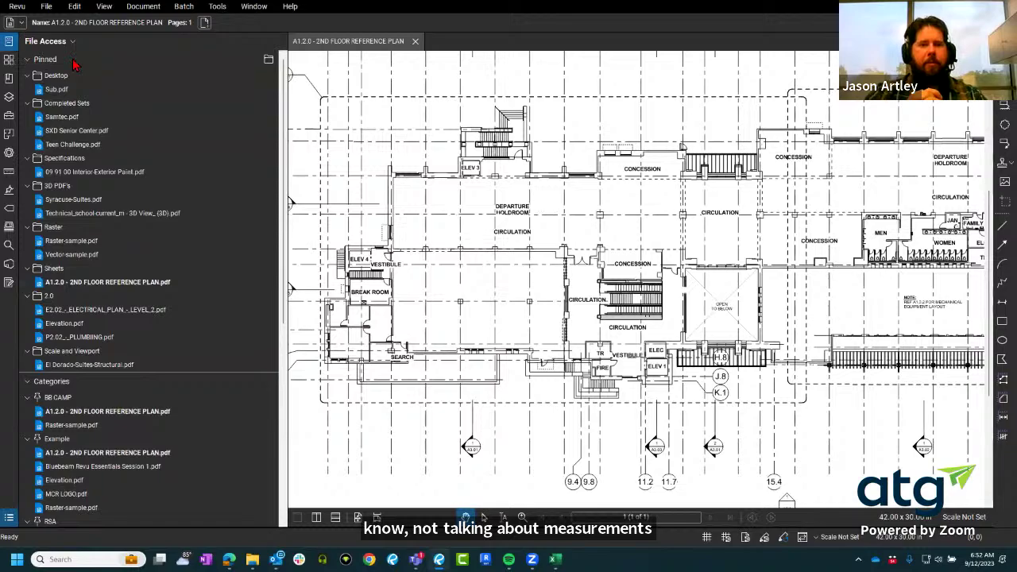
{"action": "left_click", "coordinate": [8, 41]}
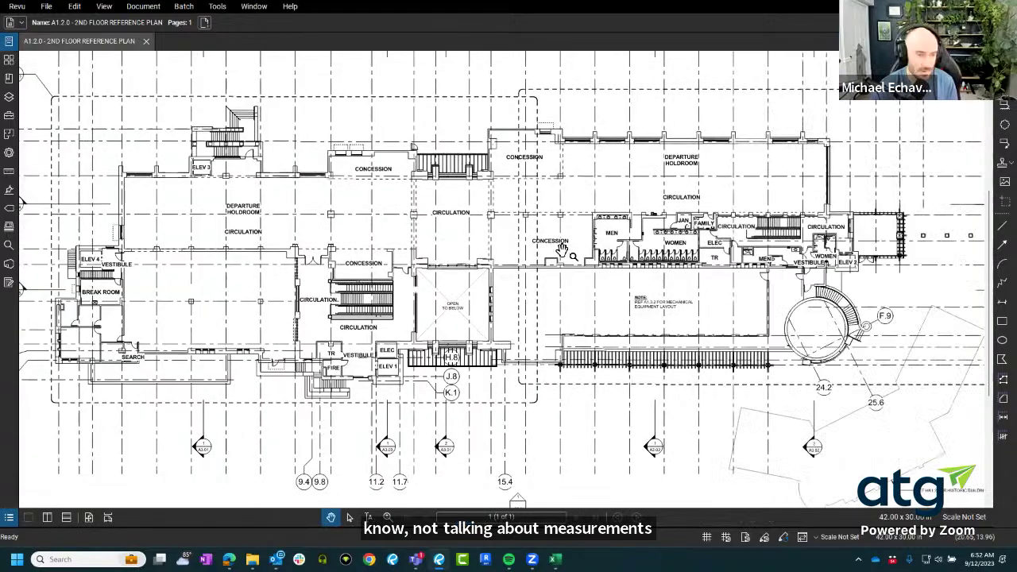
{"action": "scroll", "coordinate": [451, 327], "scroll_direction": "down", "scroll_amount": 5}
{"action": "scroll", "coordinate": [451, 328], "scroll_direction": "up", "scroll_amount": 5}
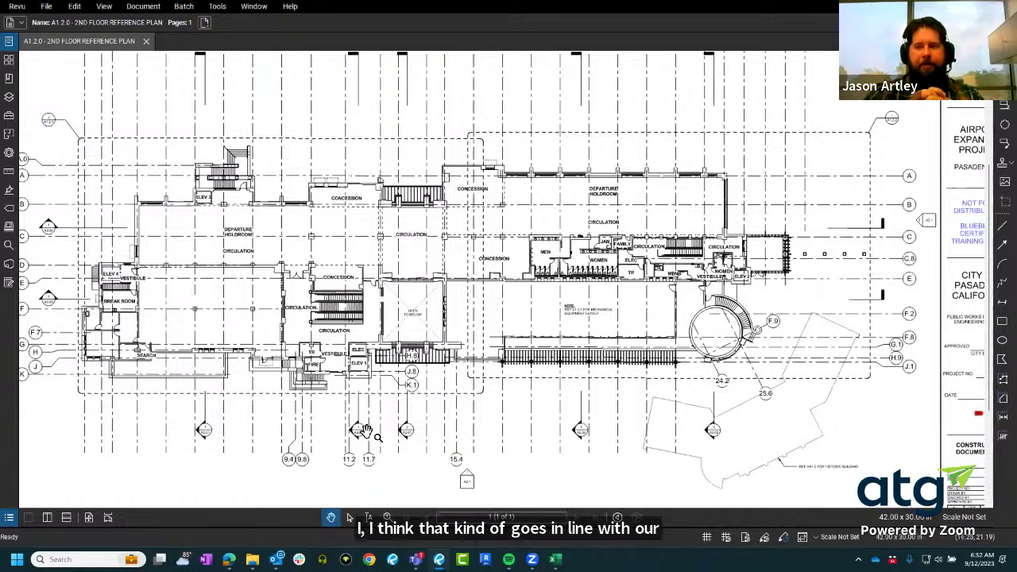
{"action": "scroll", "coordinate": [338, 270], "scroll_direction": "down", "scroll_amount": 3}
{"action": "scroll", "coordinate": [338, 270], "scroll_direction": "down", "scroll_amount": 1}
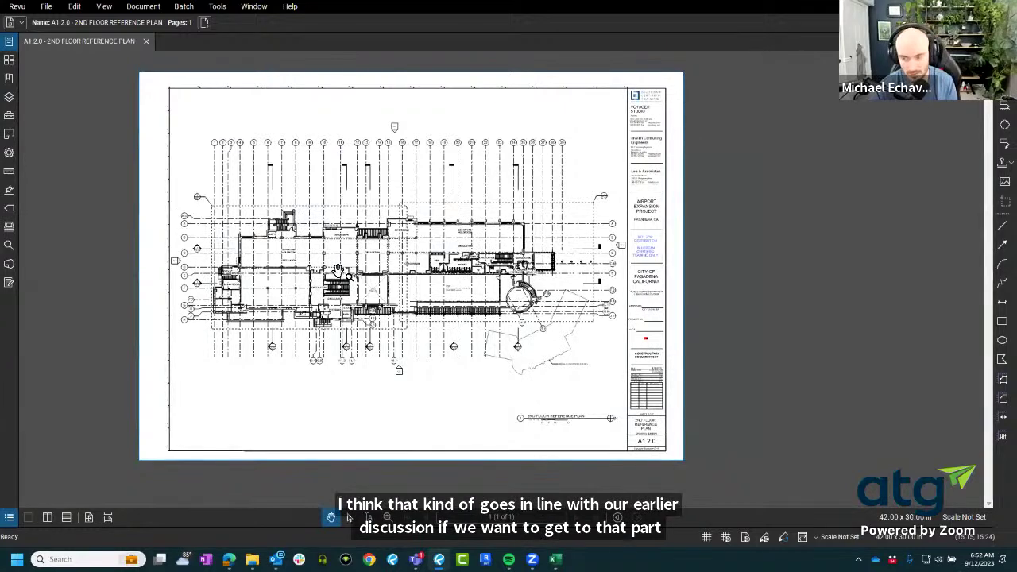
{"action": "scroll", "coordinate": [310, 333], "scroll_direction": "up", "scroll_amount": 2}
{"action": "scroll", "coordinate": [310, 332], "scroll_direction": "up", "scroll_amount": 2}
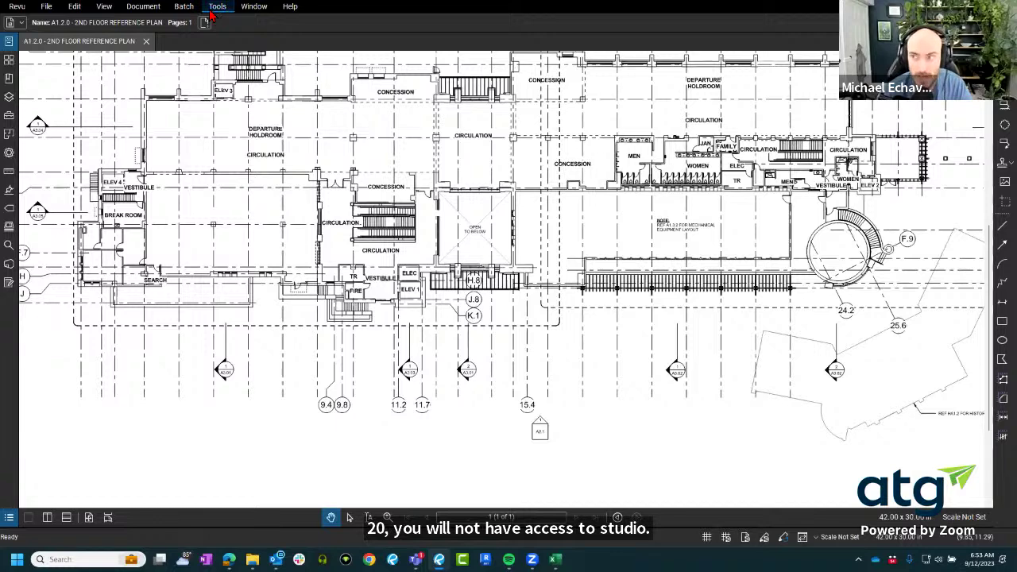
Switch the interface to the Revu Advanced profile.
{"action": "left_click", "coordinate": [17, 7]}
{"action": "mouse_move", "coordinate": [46, 52]}
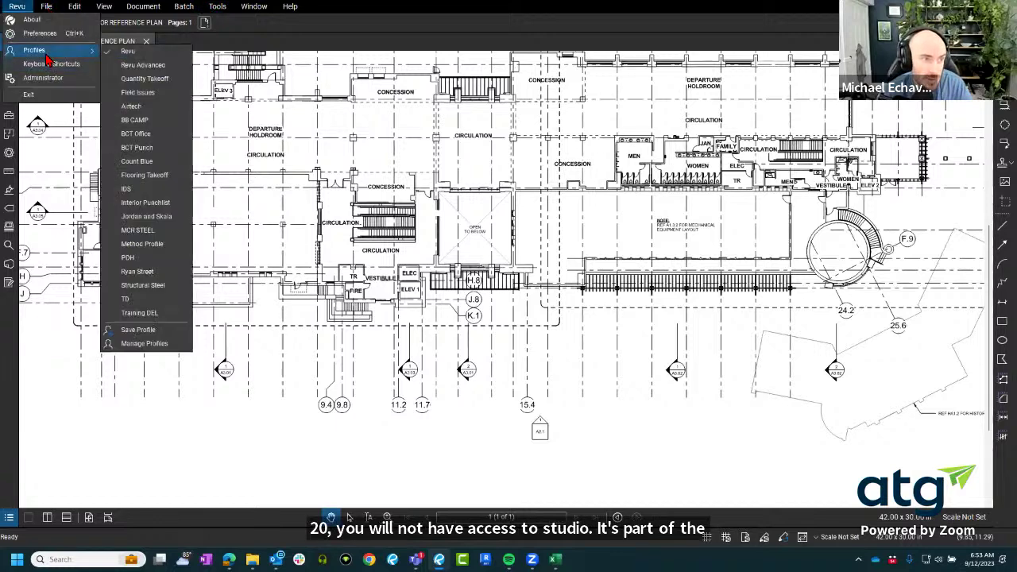
{"action": "left_click", "coordinate": [147, 80]}
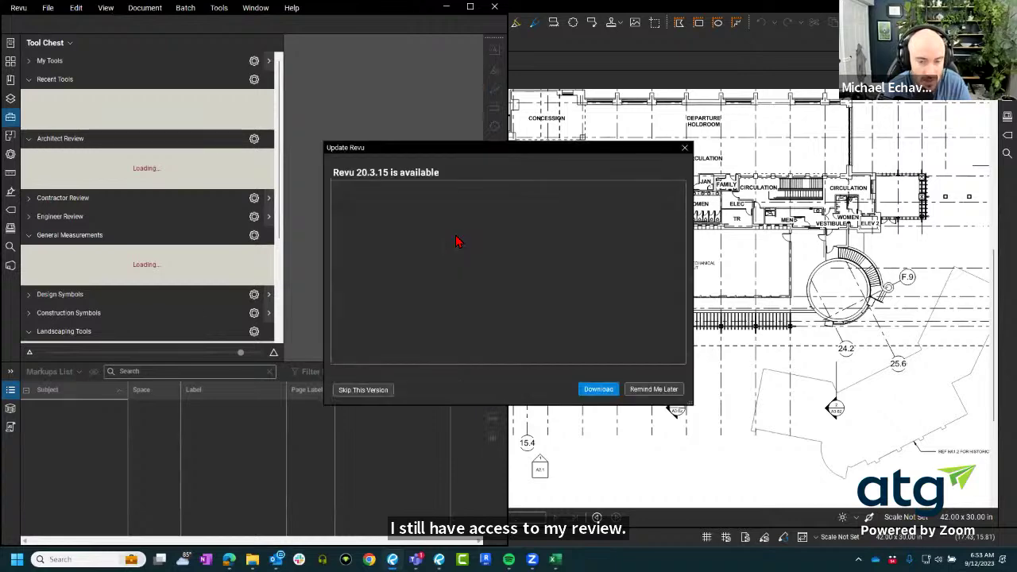
Postpone the Revu 20.3.15 update and minimise the Revu 20 window.
{"action": "left_click", "coordinate": [654, 389]}
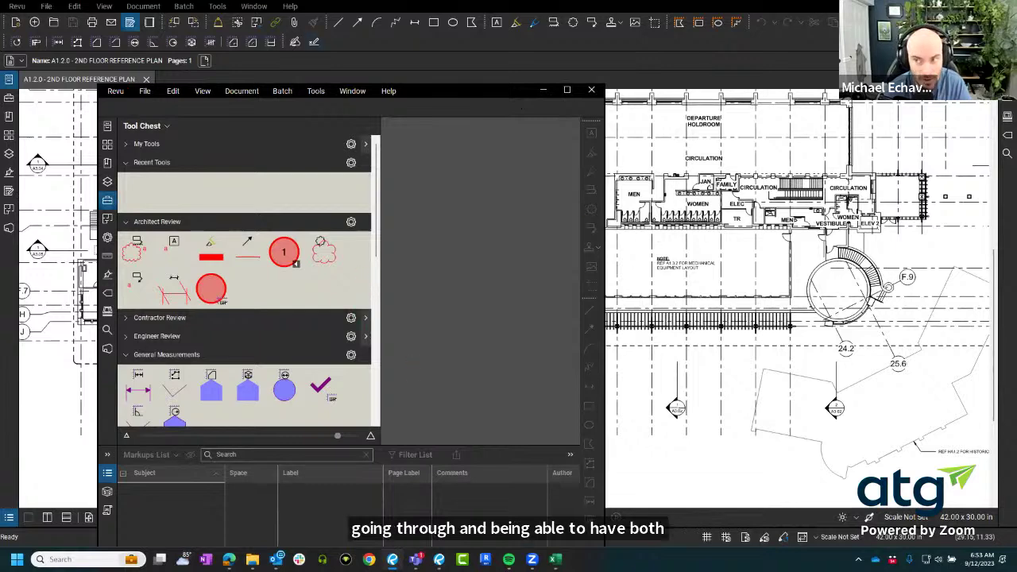
{"action": "left_click", "coordinate": [543, 90]}
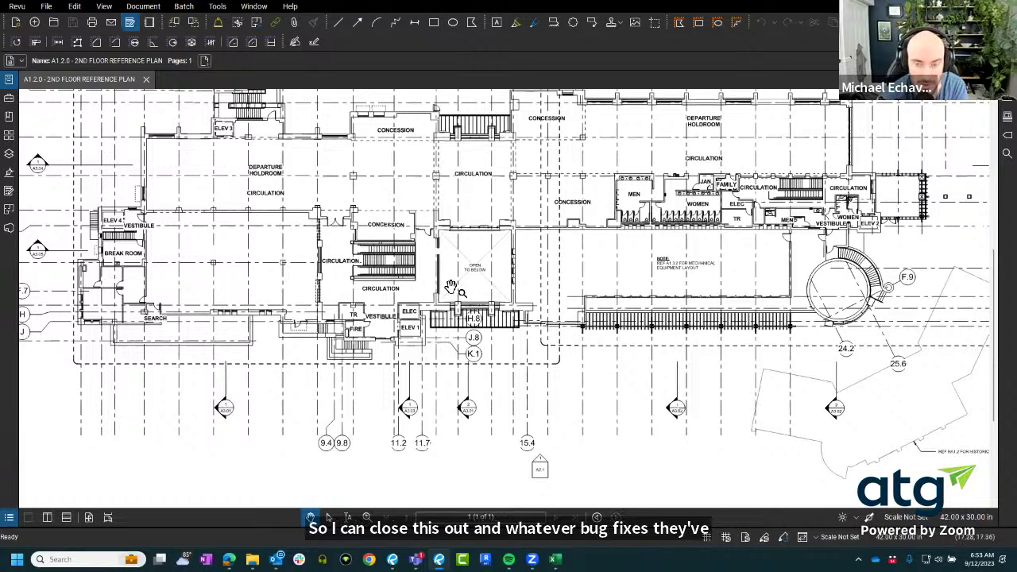
Start the Highlight tool at the upper CONCESSION room of the 2nd floor reference plan.
{"action": "scroll", "coordinate": [416, 134], "scroll_direction": "up", "scroll_amount": 4}
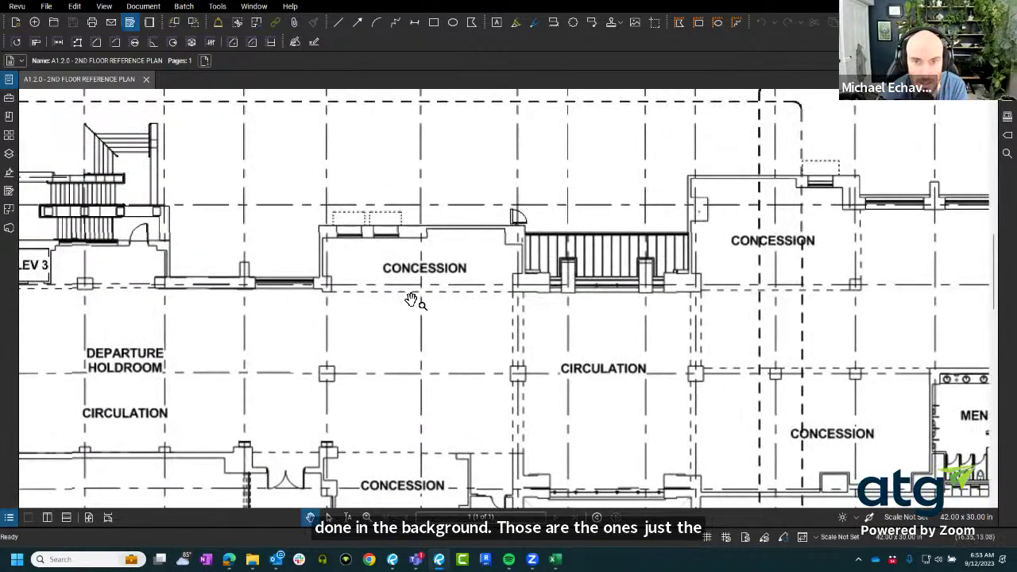
{"action": "scroll", "coordinate": [409, 294], "scroll_direction": "up", "scroll_amount": 3}
{"action": "left_click_drag", "start_coordinate": [420, 267], "coordinate": [511, 277]}
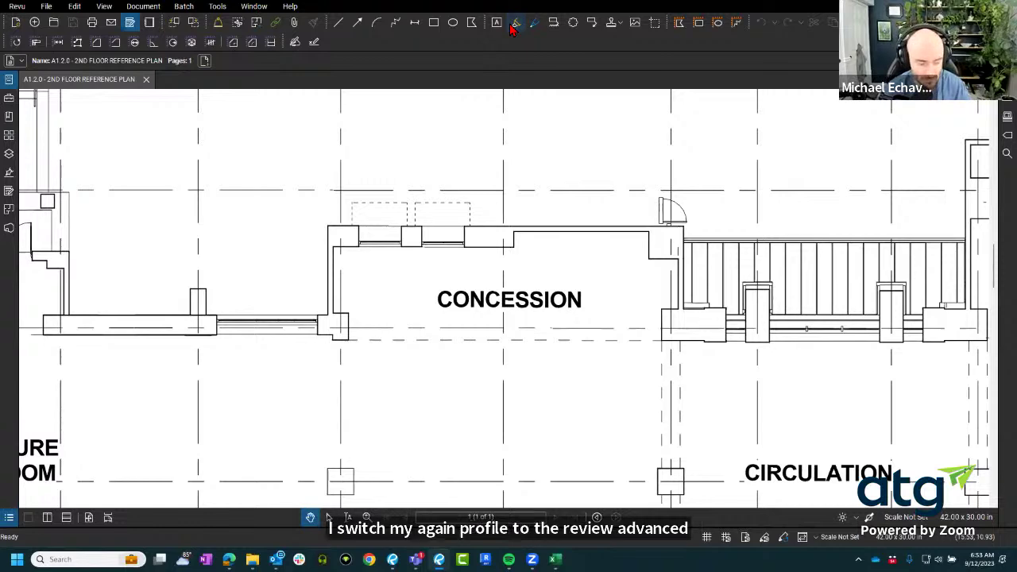
{"action": "left_click", "coordinate": [513, 28]}
{"action": "mouse_move", "coordinate": [597, 294]}
{"action": "left_mouse_down"}
{"action": "mouse_move", "coordinate": [504, 231]}
{"action": "mouse_move", "coordinate": [504, 276]}
{"action": "left_mouse_up"}
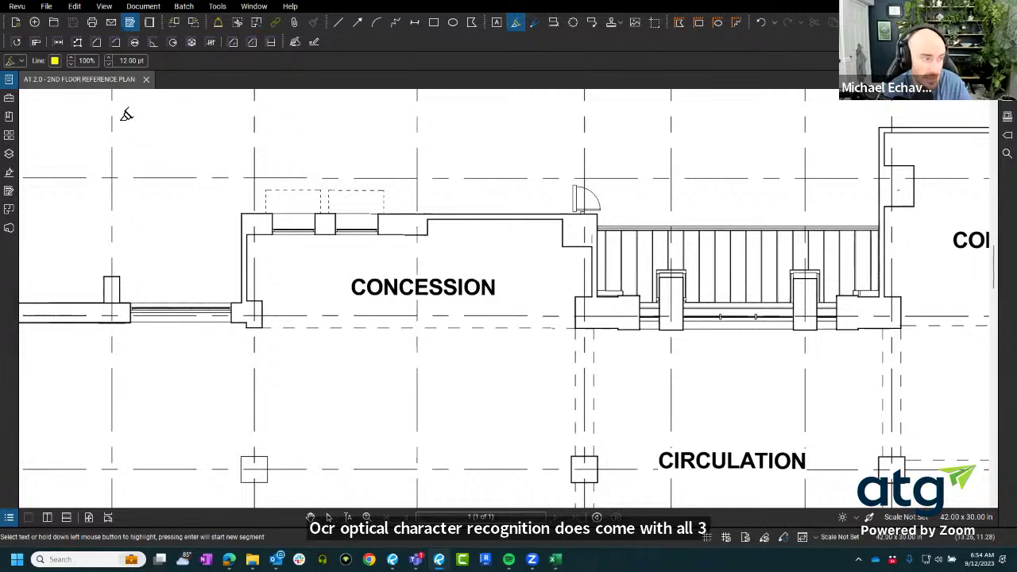
Open Raster-sample.pdf and Vector-sample.pdf from the pinned Raster folder.
{"action": "left_click", "coordinate": [16, 79]}
{"action": "double_click", "coordinate": [88, 279]}
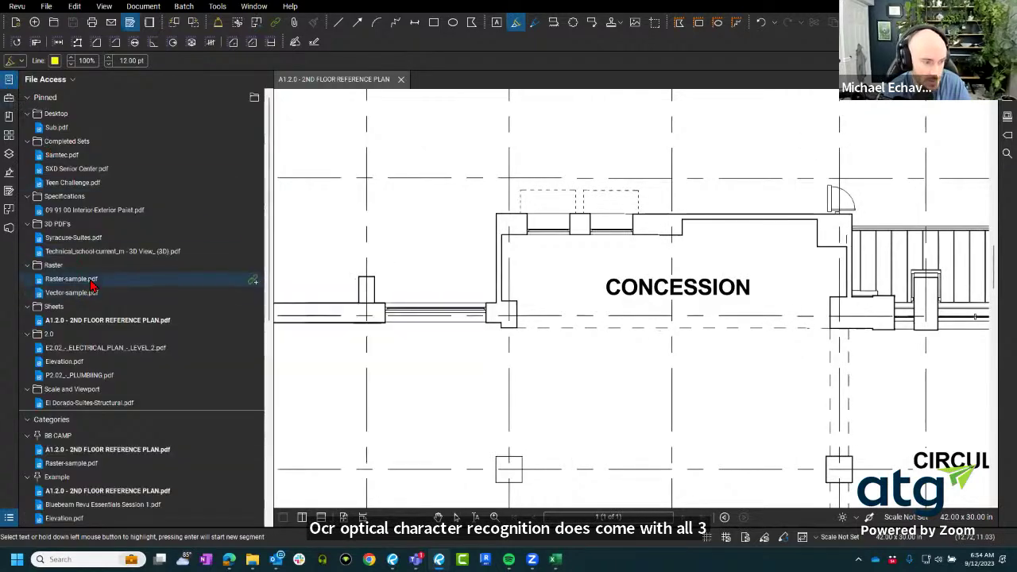
{"action": "double_click", "coordinate": [72, 292]}
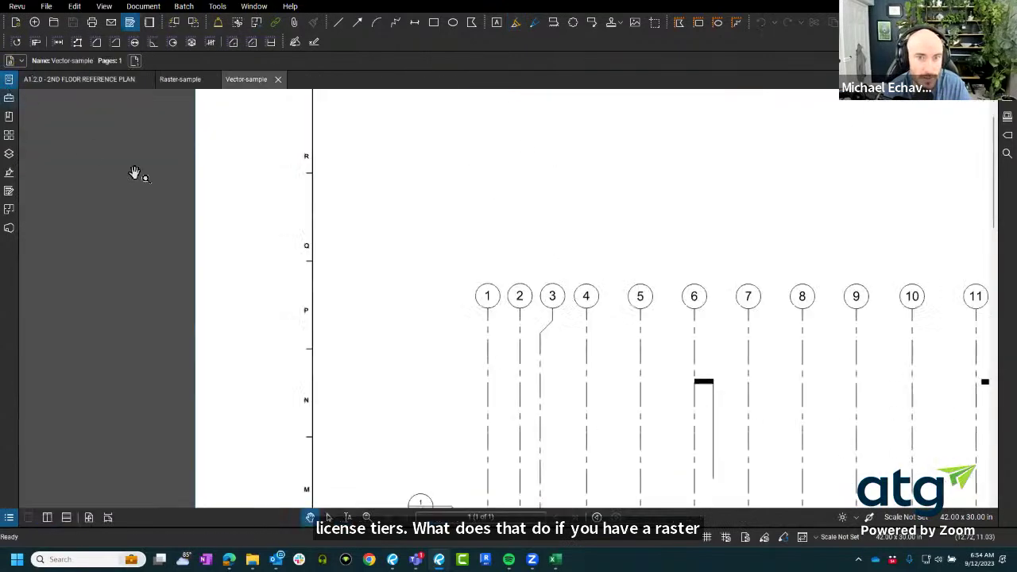
Split the workspace vertically to show Vector-sample beside Raster-sample.
{"action": "left_click", "coordinate": [180, 80]}
{"action": "left_click", "coordinate": [47, 518]}
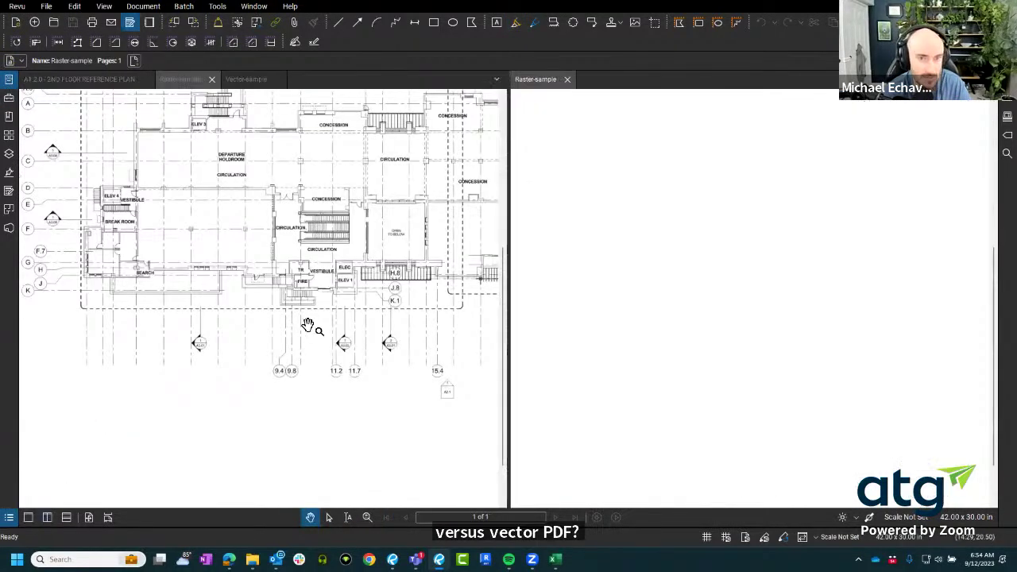
{"action": "scroll", "coordinate": [353, 295], "scroll_direction": "up", "scroll_amount": 6}
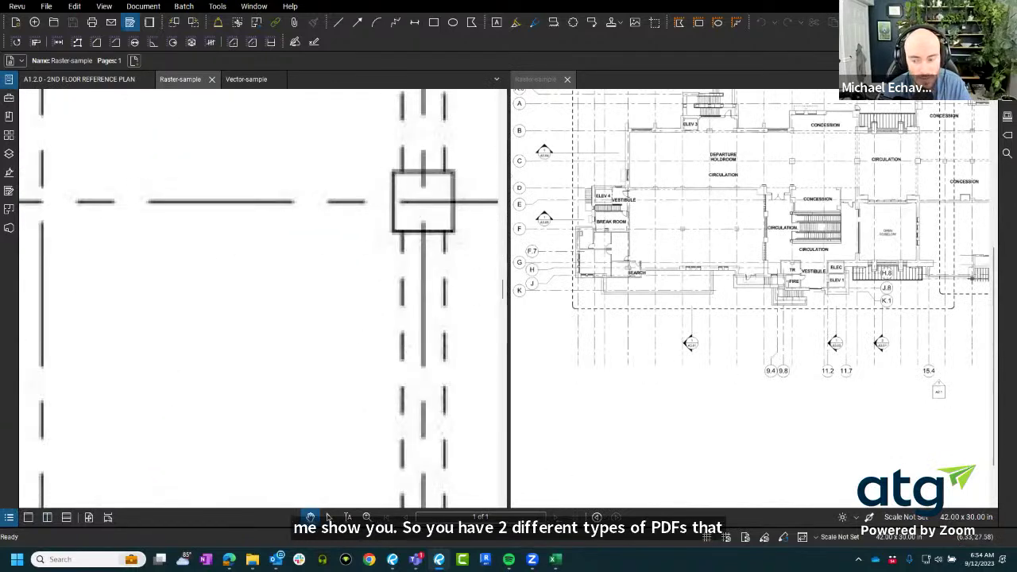
{"action": "left_click", "coordinate": [253, 81]}
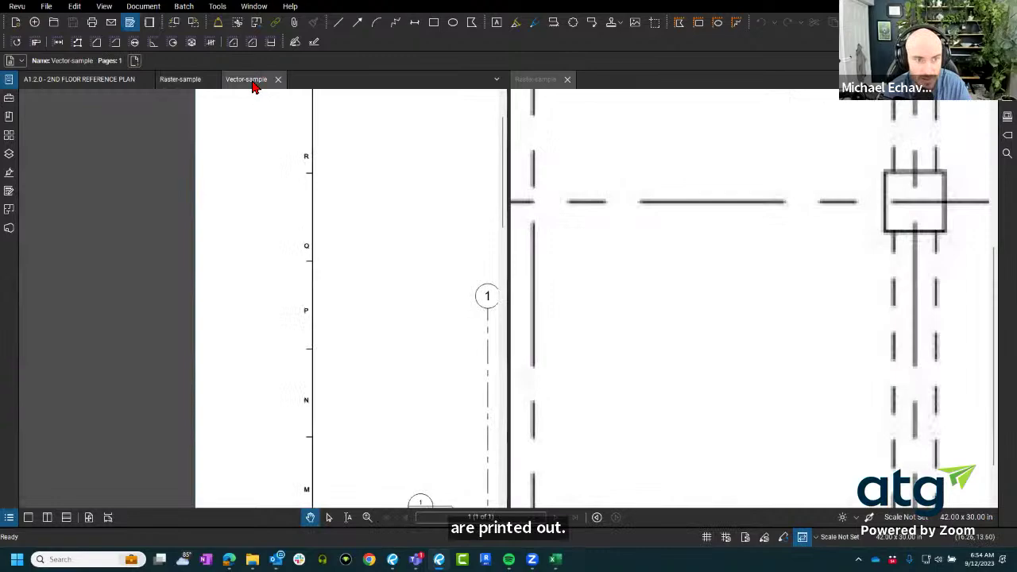
Compare the linework quality of the vector and raster plans around the men's and women's restrooms.
{"action": "scroll", "coordinate": [363, 293], "scroll_direction": "down", "scroll_amount": 5}
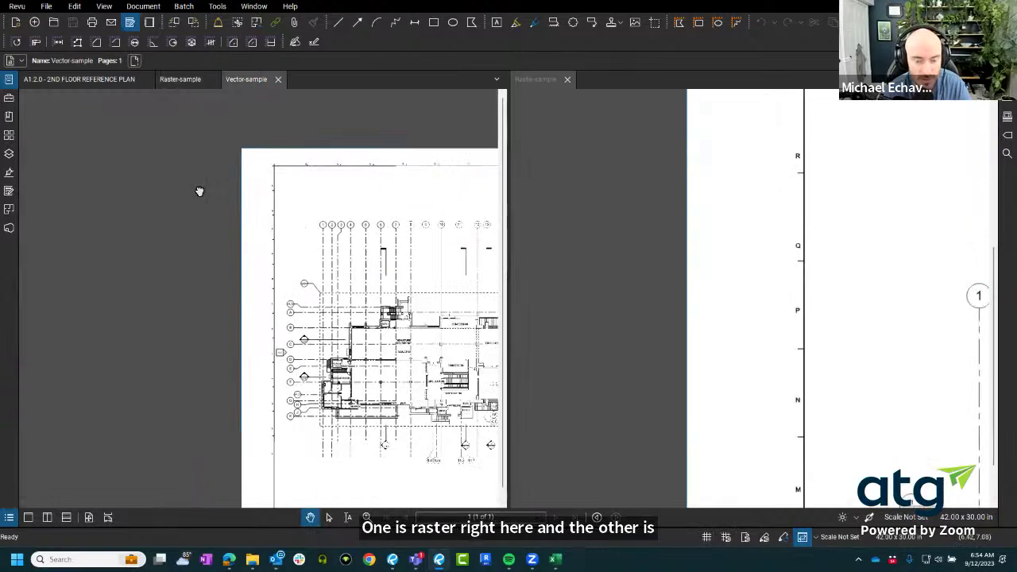
{"action": "scroll", "coordinate": [430, 283], "scroll_direction": "up", "scroll_amount": 6}
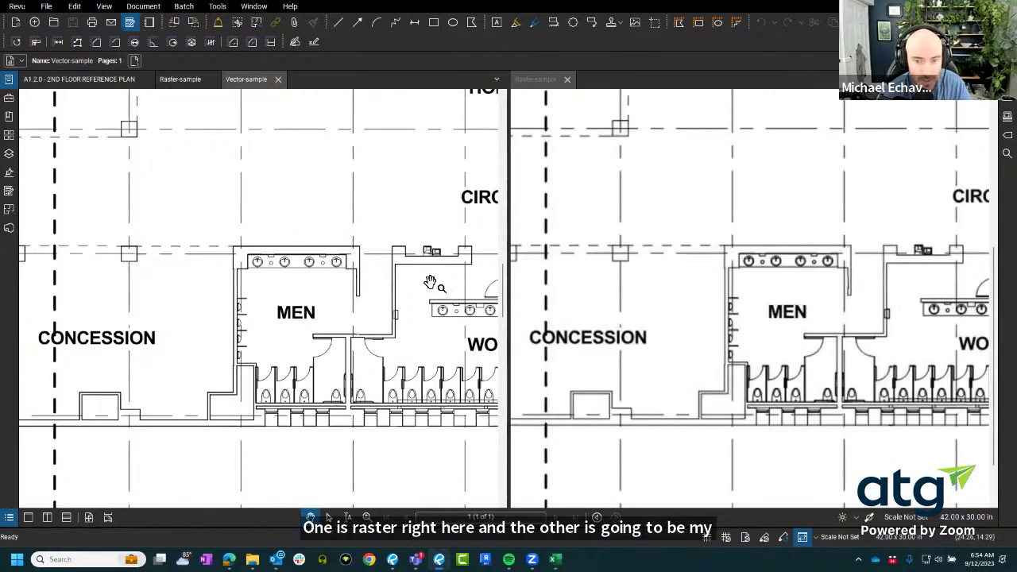
{"action": "scroll", "coordinate": [423, 334], "scroll_direction": "up", "scroll_amount": 5}
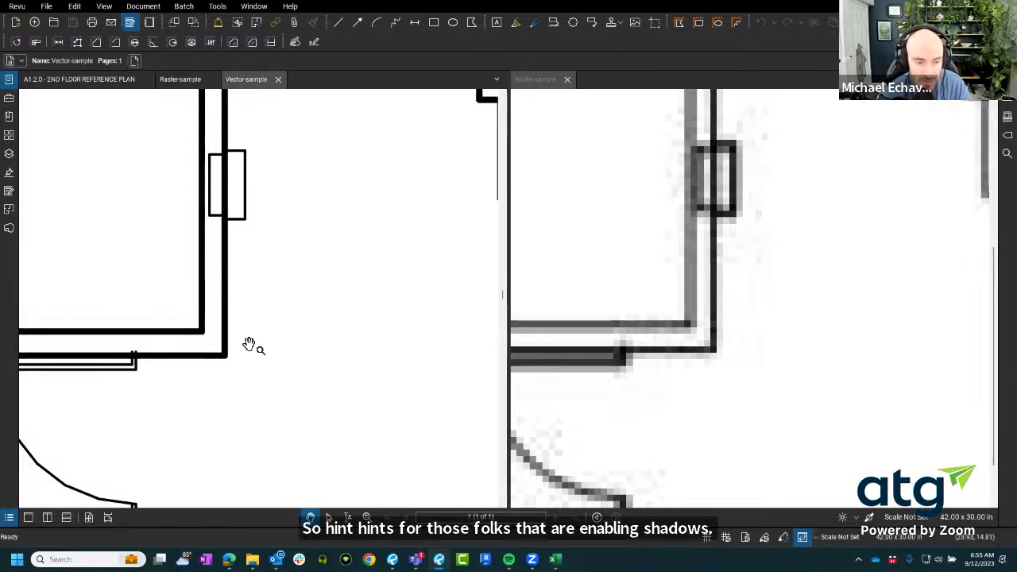
{"action": "scroll", "coordinate": [281, 307], "scroll_direction": "down", "scroll_amount": 5}
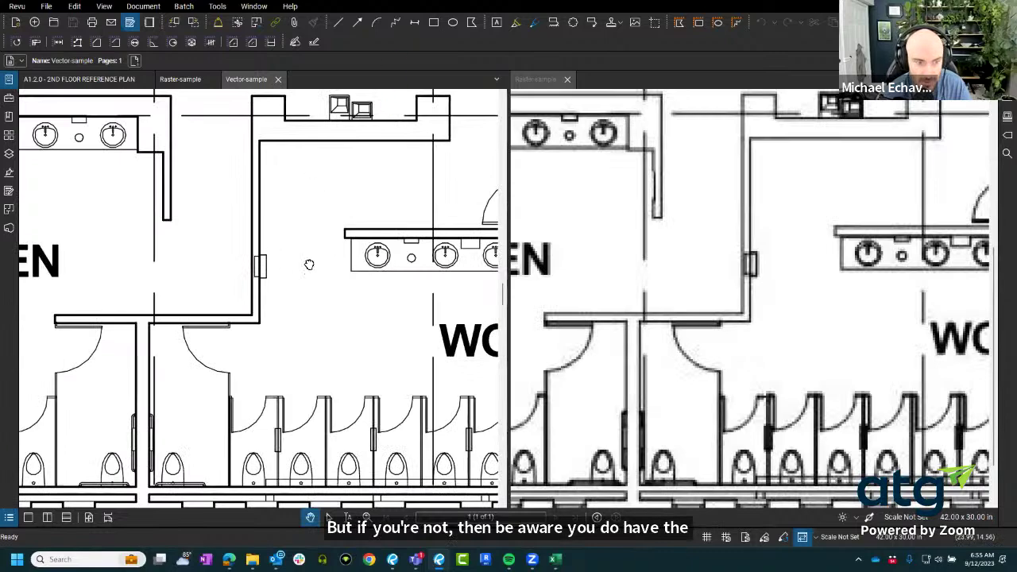
Select the MEN label as text in Vector-sample and try the same selection in Raster-sample.
{"action": "left_click_drag", "start_coordinate": [309, 265], "coordinate": [428, 250]}
{"action": "left_click", "coordinate": [348, 517]}
{"action": "left_click_drag", "start_coordinate": [222, 249], "coordinate": [100, 250]}
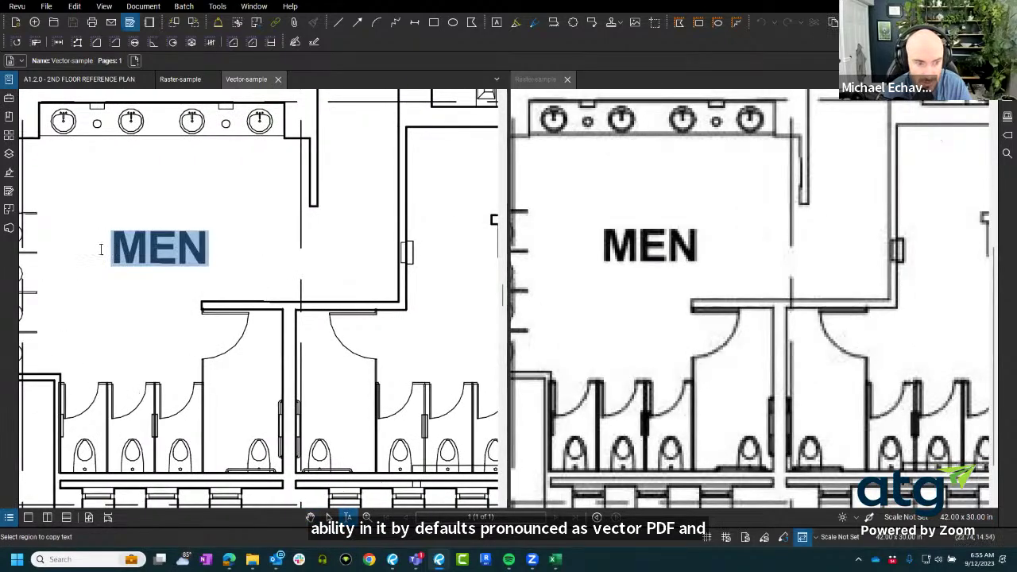
{"action": "left_click_drag", "start_coordinate": [733, 250], "coordinate": [572, 241]}
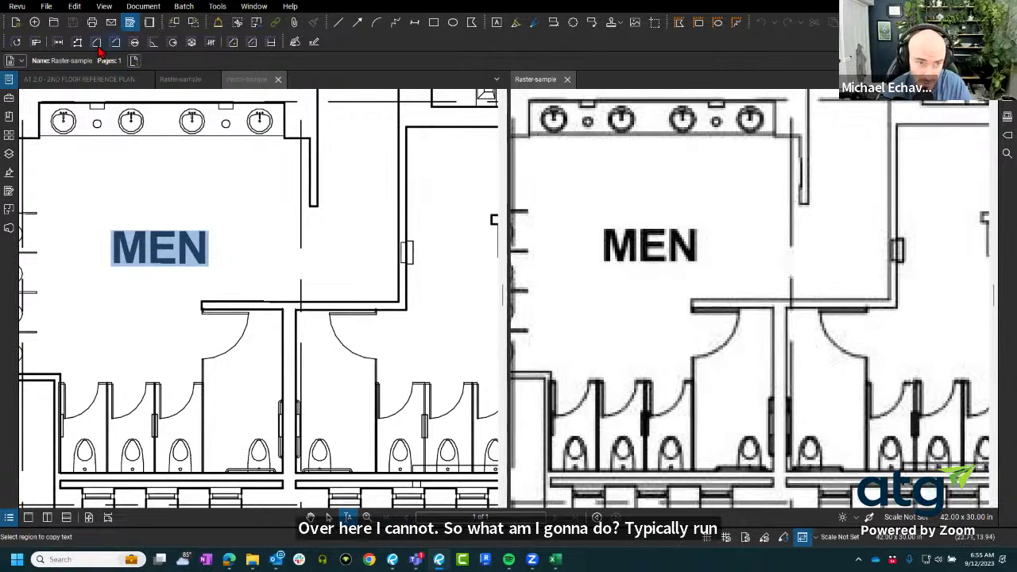
Close the split Raster-sample pane and return to the wider Vector-sample floor plan in a single view.
{"action": "left_click", "coordinate": [567, 79]}
{"action": "scroll", "coordinate": [455, 417], "scroll_direction": "down", "scroll_amount": 6}
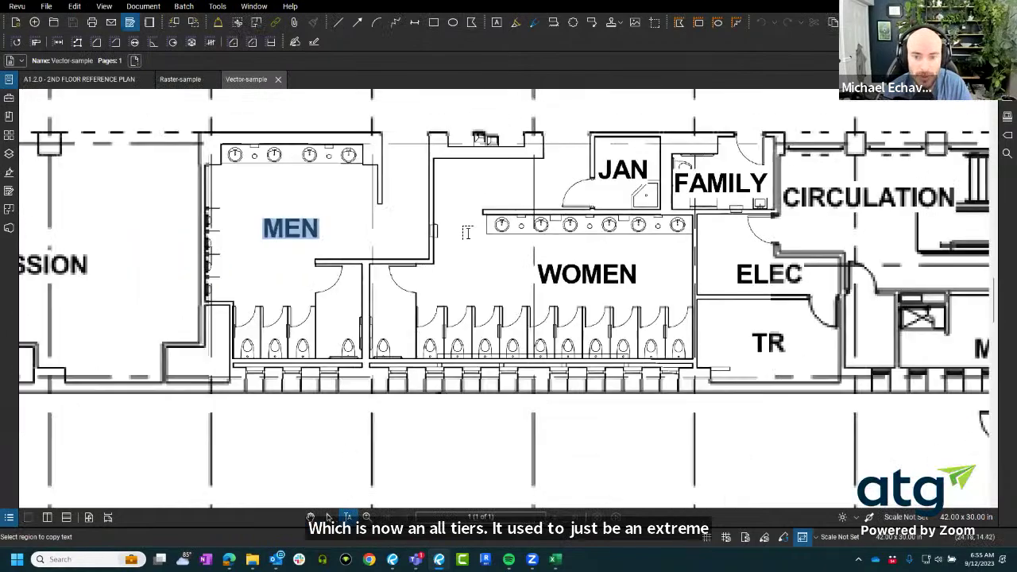
{"action": "scroll", "coordinate": [477, 239], "scroll_direction": "down", "scroll_amount": 4}
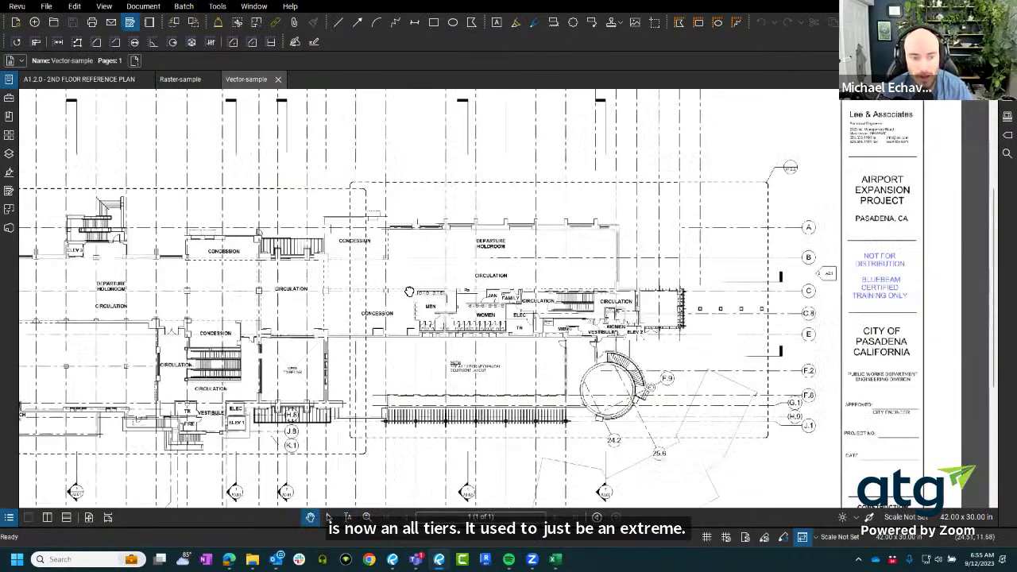
Highlight the upper CONCESSION label in yellow at 12 pt in Vector-sample, including a freehand stroke curving around the text.
{"action": "scroll", "coordinate": [472, 282], "scroll_direction": "up", "scroll_amount": 6}
{"action": "scroll", "coordinate": [300, 191], "scroll_direction": "up", "scroll_amount": 4}
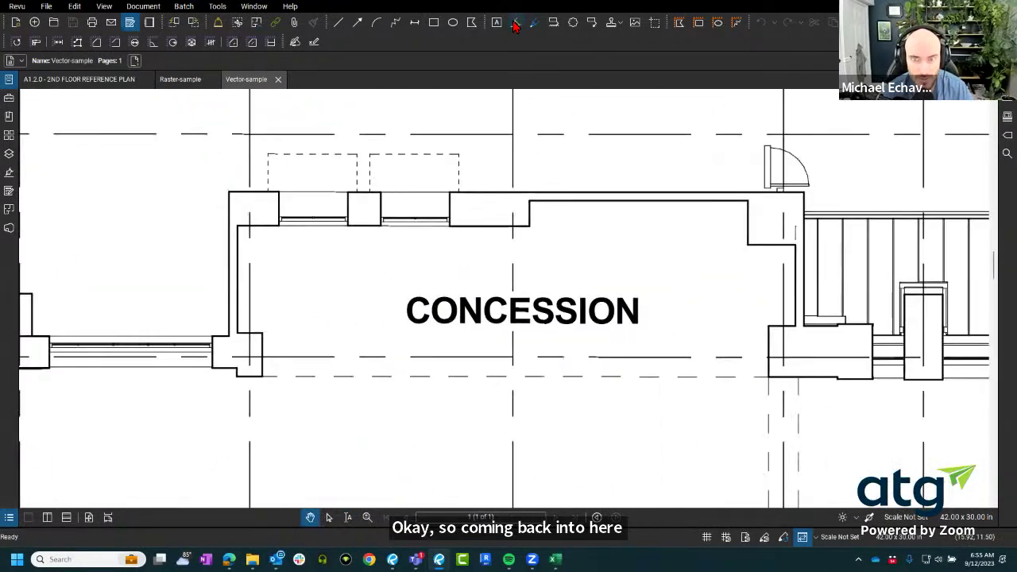
{"action": "left_click", "coordinate": [516, 21]}
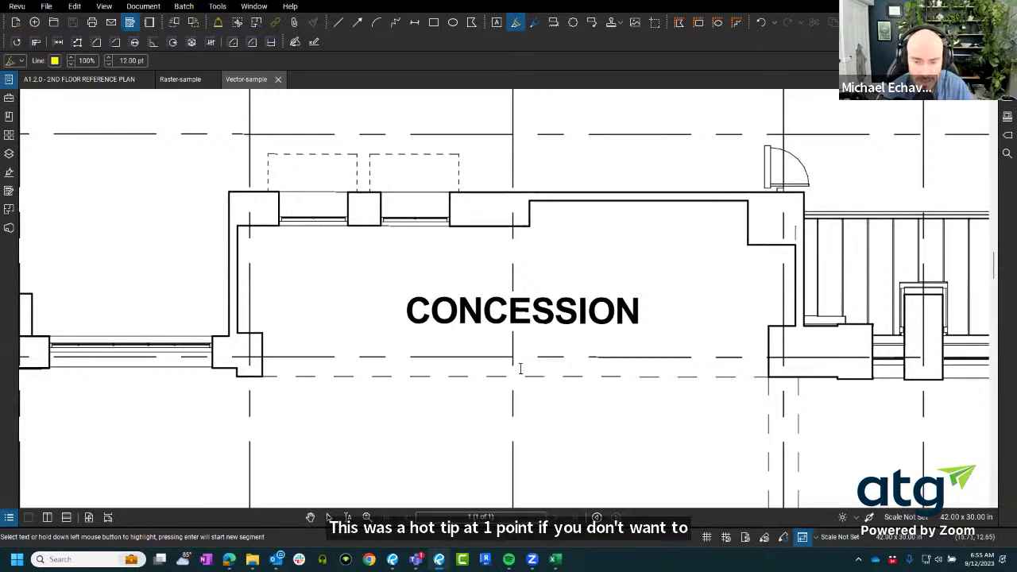
{"action": "mouse_move", "coordinate": [531, 341]}
{"action": "left_mouse_down"}
{"action": "mouse_move", "coordinate": [413, 340]}
{"action": "mouse_move", "coordinate": [370, 275]}
{"action": "mouse_move", "coordinate": [657, 283]}
{"action": "mouse_move", "coordinate": [618, 312]}
{"action": "mouse_move", "coordinate": [405, 312]}
{"action": "left_mouse_up"}
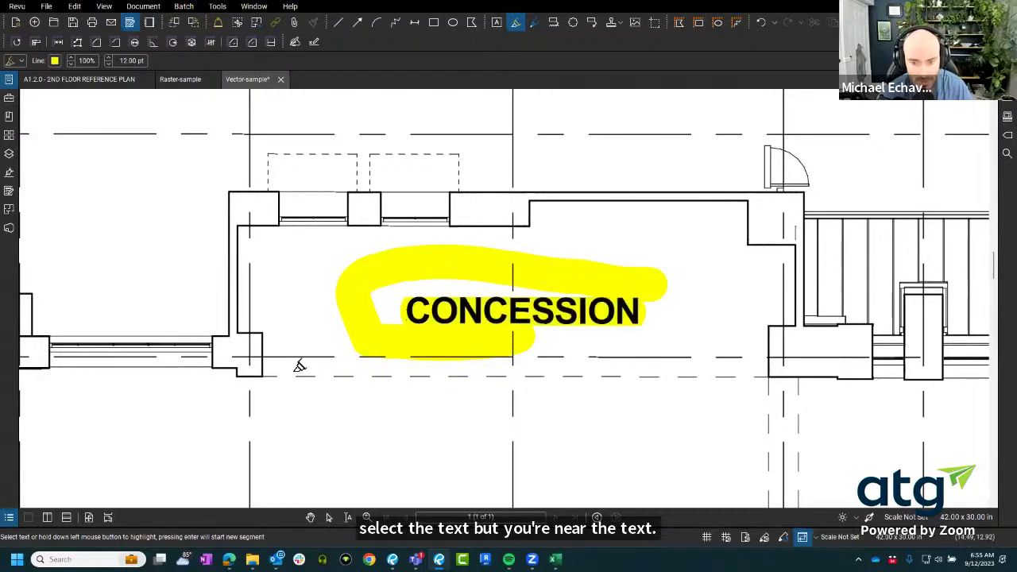
{"action": "scroll", "coordinate": [406, 313], "scroll_direction": "down", "scroll_amount": 3}
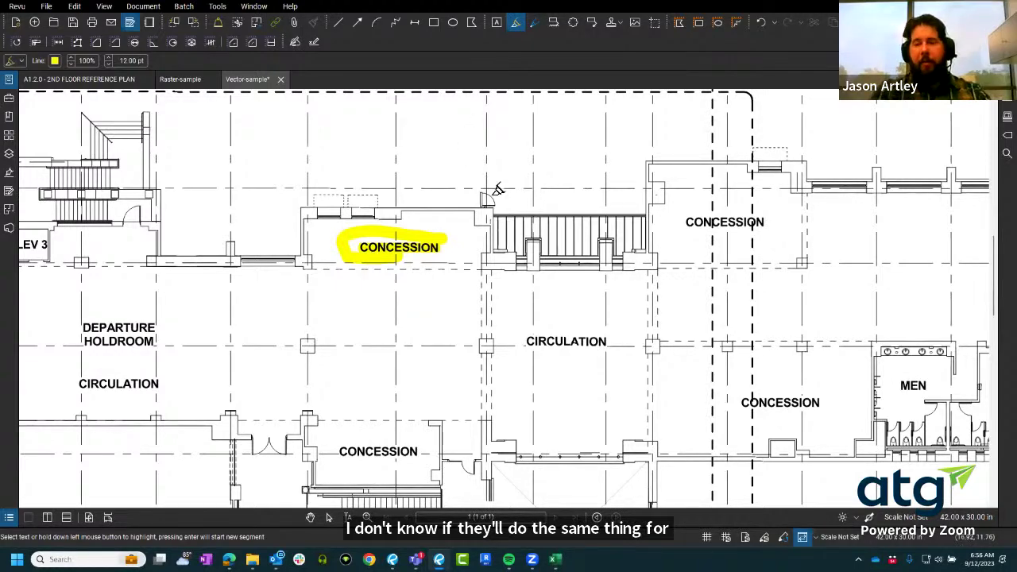
Outline the wall segment just above the DEPARTURE HOLDROOM label with a freehand red Pen stroke at 1.00 pt.
{"action": "scroll", "coordinate": [477, 230], "scroll_direction": "down", "scroll_amount": 5}
{"action": "scroll", "coordinate": [459, 236], "scroll_direction": "up", "scroll_amount": 6}
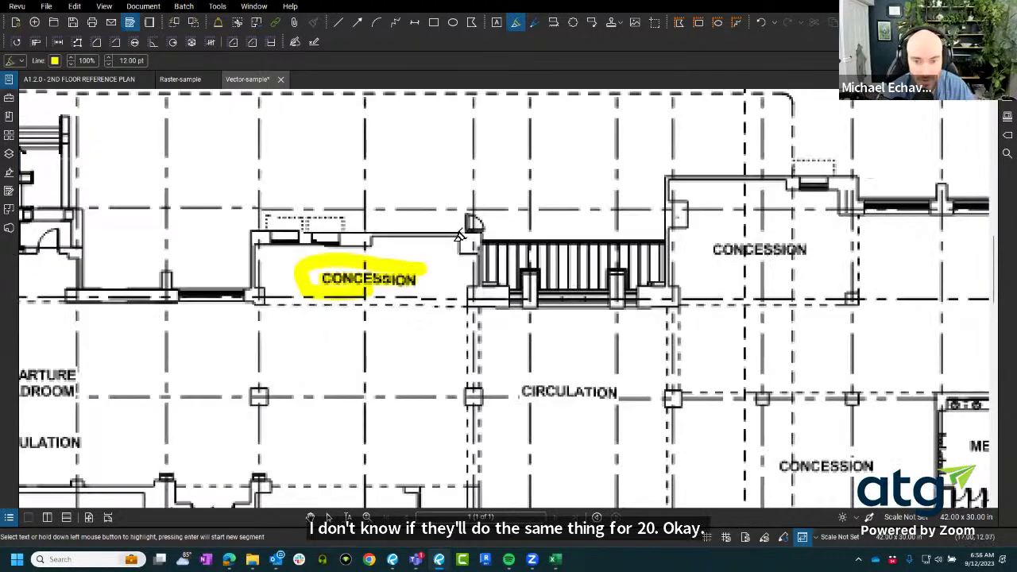
{"action": "scroll", "coordinate": [460, 236], "scroll_direction": "up", "scroll_amount": 5}
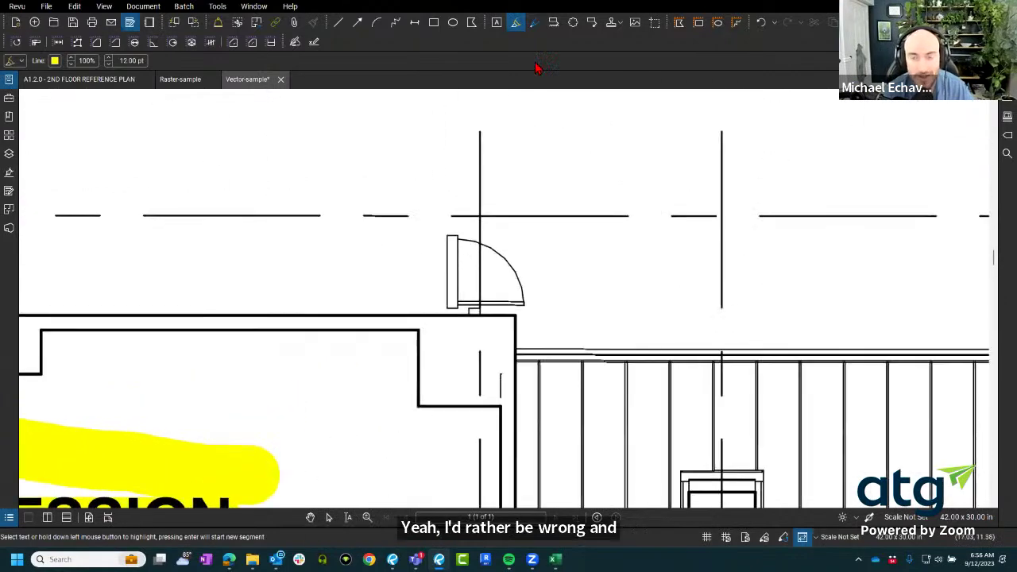
{"action": "left_click", "coordinate": [534, 22]}
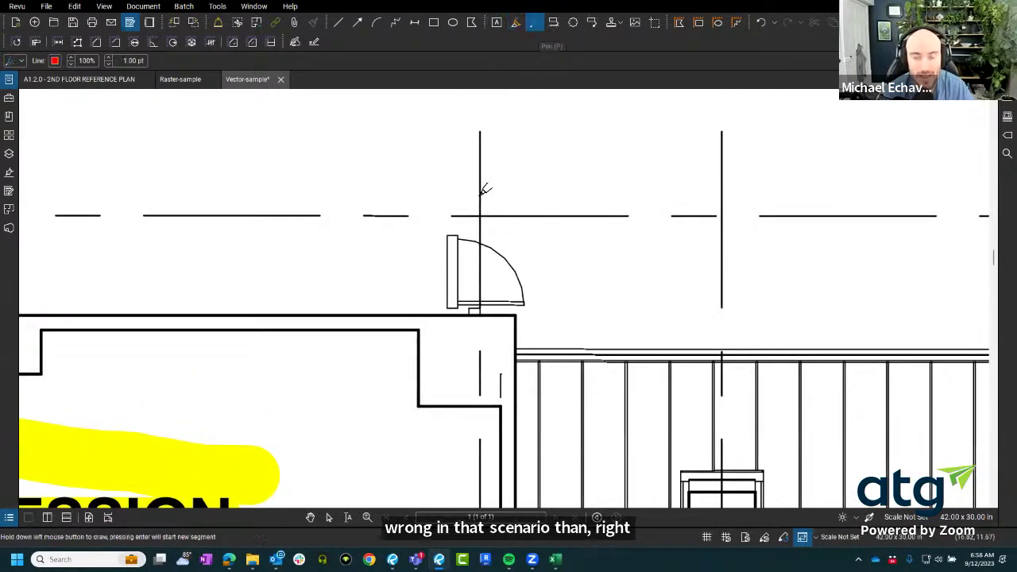
{"action": "scroll", "coordinate": [417, 310], "scroll_direction": "down", "scroll_amount": 3}
{"action": "scroll", "coordinate": [417, 310], "scroll_direction": "down", "scroll_amount": 3}
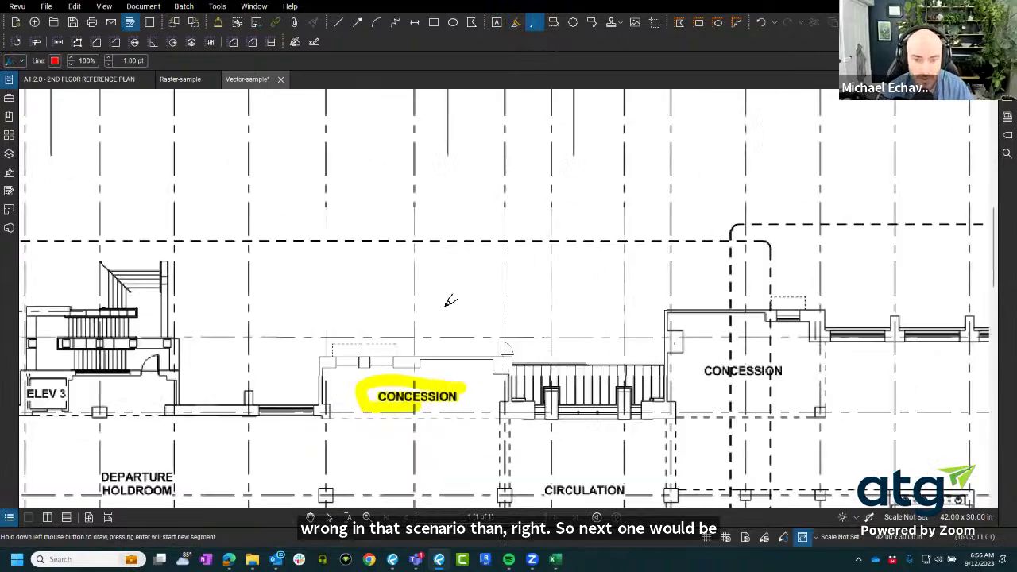
{"action": "scroll", "coordinate": [548, 204], "scroll_direction": "up", "scroll_amount": 3}
{"action": "scroll", "coordinate": [495, 255], "scroll_direction": "up", "scroll_amount": 4}
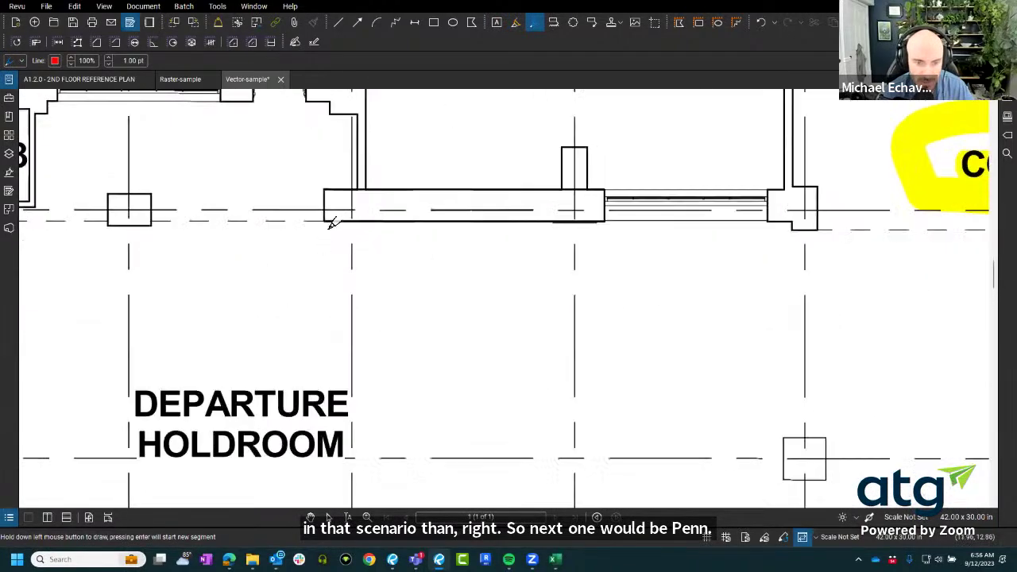
{"action": "mouse_move", "coordinate": [325, 220]}
{"action": "left_mouse_down"}
{"action": "mouse_move", "coordinate": [602, 220]}
{"action": "mouse_move", "coordinate": [607, 195]}
{"action": "mouse_move", "coordinate": [338, 192]}
{"action": "left_mouse_up"}
Draw several straight horizontal and vertical red pen strokes around the outlined wall, constrained to orthogonal directions.
{"action": "scroll", "coordinate": [434, 265], "scroll_direction": "left", "scroll_amount": 5}
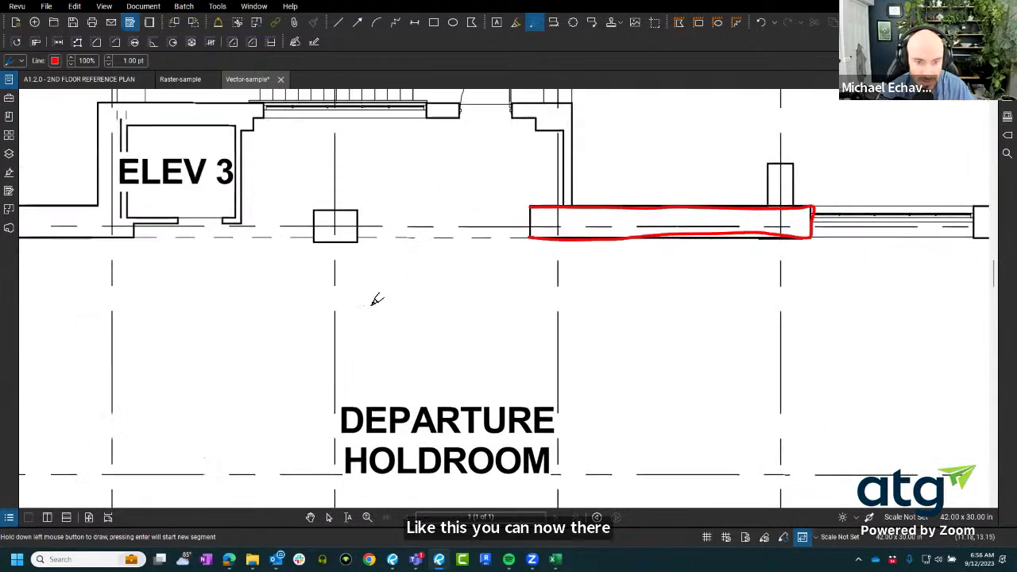
{"action": "mouse_move", "coordinate": [373, 302]}
{"action": "left_mouse_down"}
{"action": "mouse_move", "coordinate": [676, 375]}
{"action": "mouse_move", "coordinate": [777, 342]}
{"action": "left_mouse_up"}
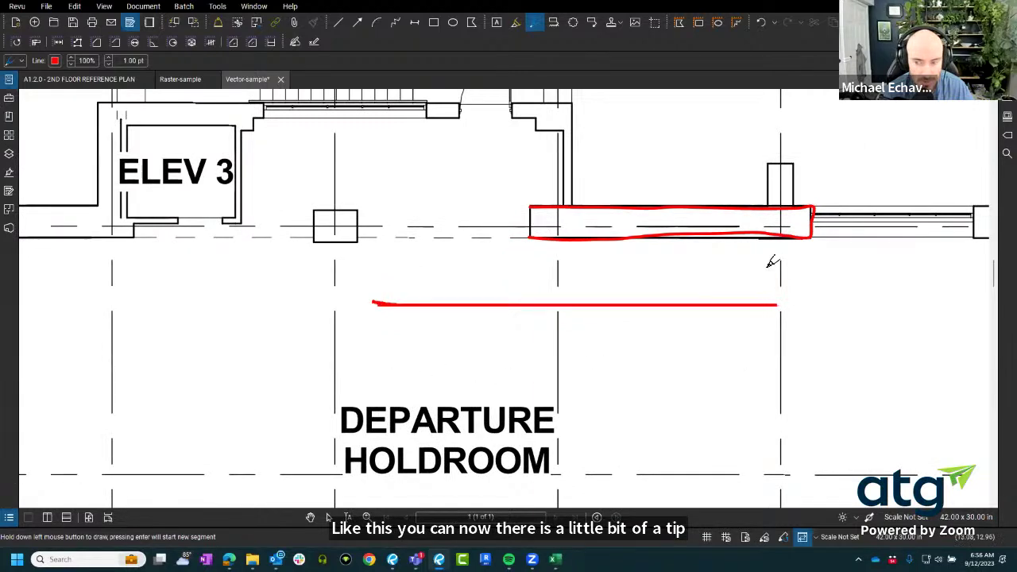
{"action": "mouse_move", "coordinate": [765, 269]}
{"action": "left_mouse_down"}
{"action": "mouse_move", "coordinate": [759, 121]}
{"action": "mouse_move", "coordinate": [729, 149]}
{"action": "left_mouse_up"}
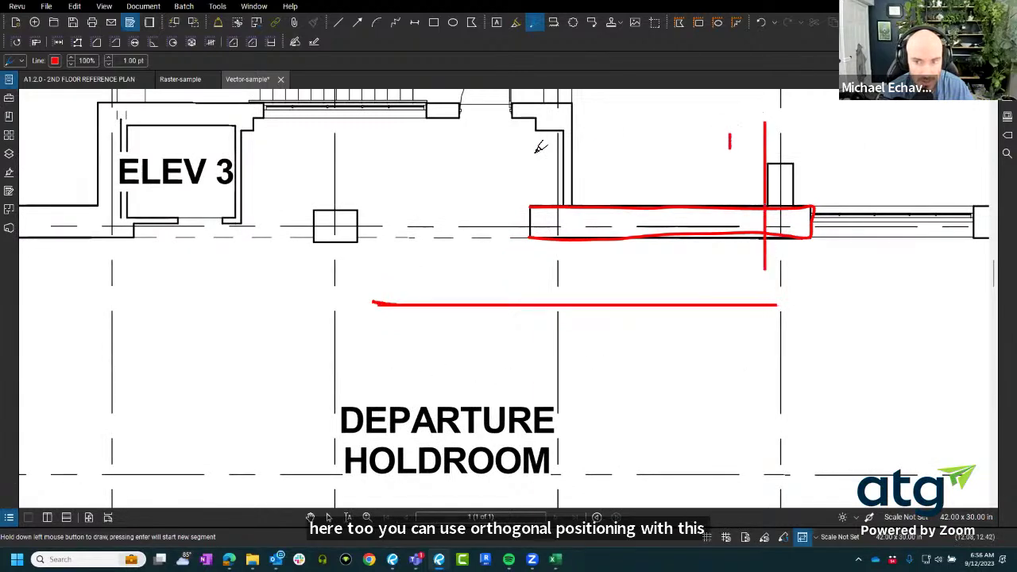
{"action": "left_click_drag", "start_coordinate": [450, 160], "coordinate": [664, 161]}
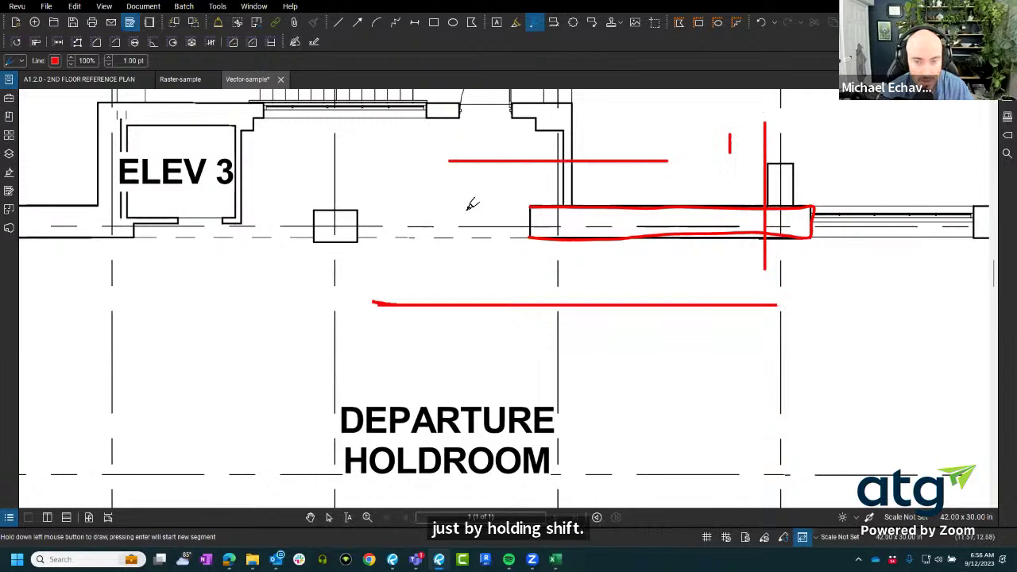
{"action": "left_click_drag", "start_coordinate": [411, 173], "coordinate": [411, 237]}
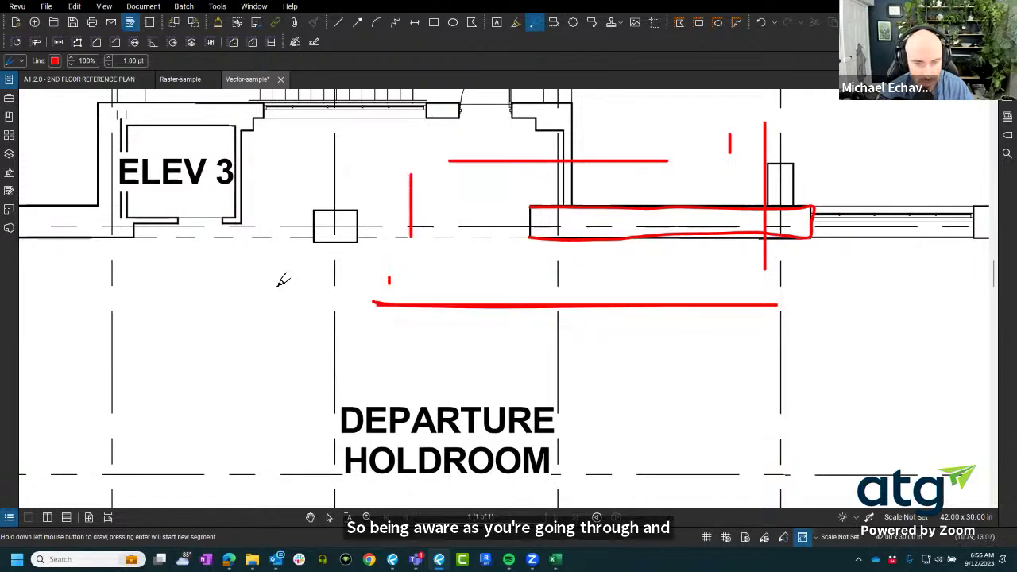
{"action": "left_click_drag", "start_coordinate": [228, 280], "coordinate": [371, 280]}
{"action": "left_click_drag", "start_coordinate": [505, 282], "coordinate": [601, 272]}
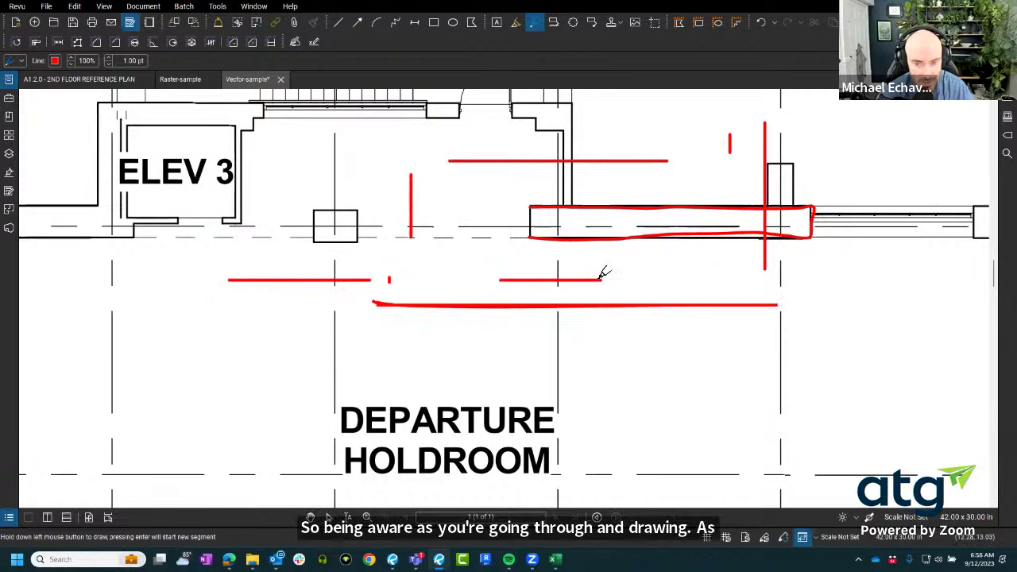
Draw a straight red pen line along the gridline to the column below the CONCESSION wall corner, plus a vertical stroke from the corner to that column.
{"action": "scroll", "coordinate": [565, 370], "scroll_direction": "down", "scroll_amount": 5}
{"action": "scroll", "coordinate": [492, 363], "scroll_direction": "up", "scroll_amount": 5}
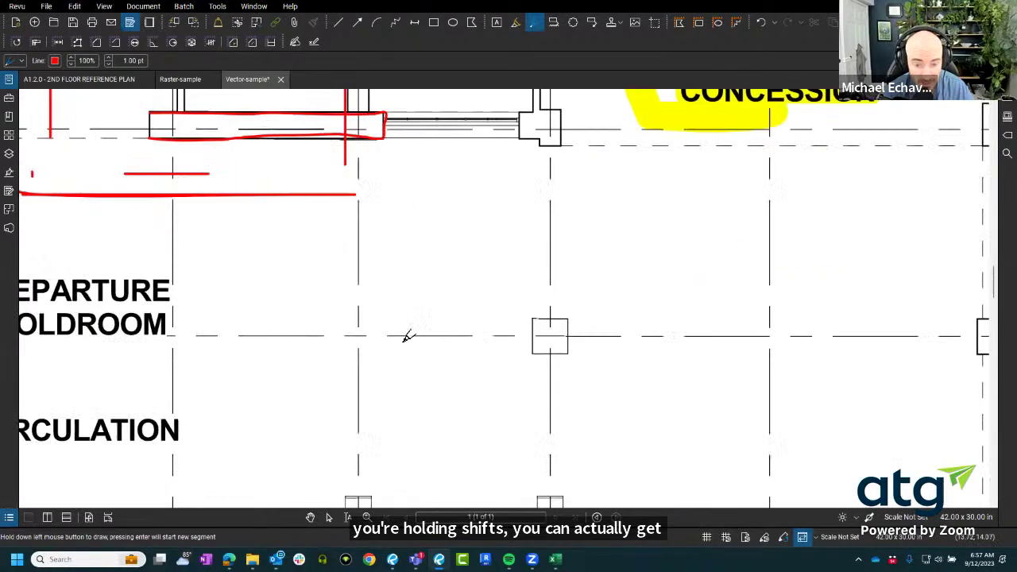
{"action": "left_click_drag", "start_coordinate": [360, 334], "coordinate": [554, 334]}
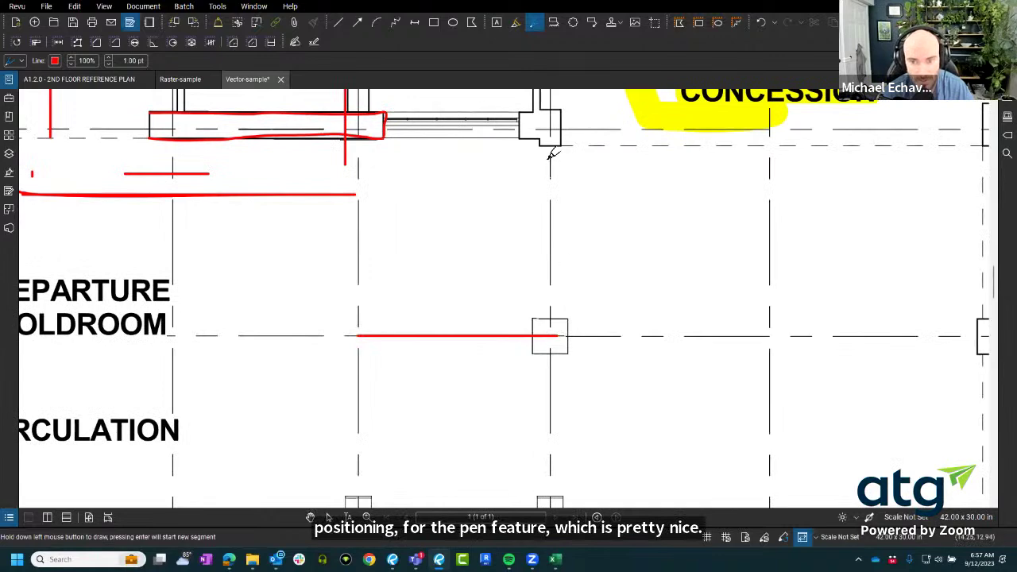
{"action": "left_click_drag", "start_coordinate": [549, 157], "coordinate": [556, 307]}
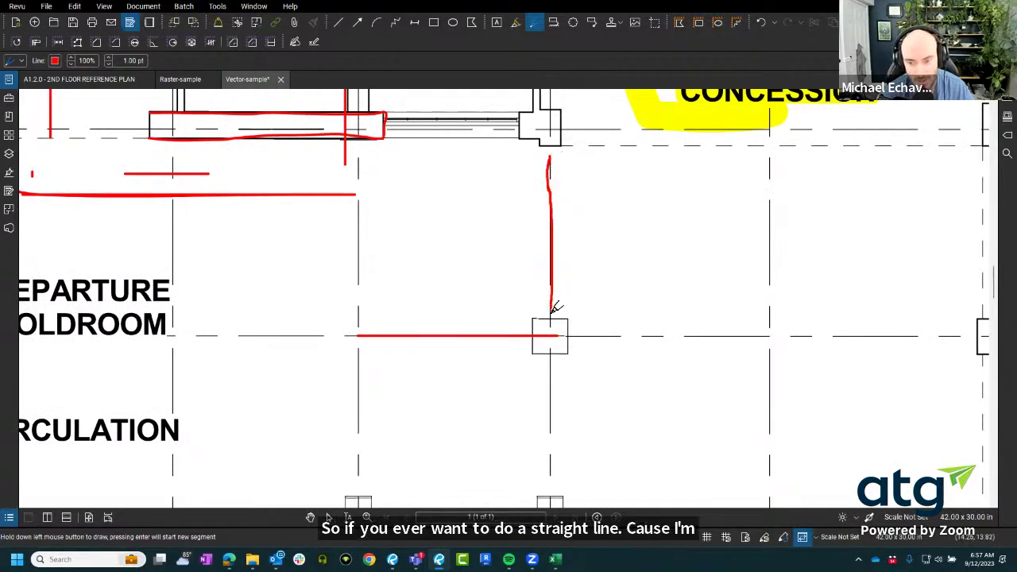
{"action": "scroll", "coordinate": [556, 262], "scroll_direction": "down", "scroll_amount": 3}
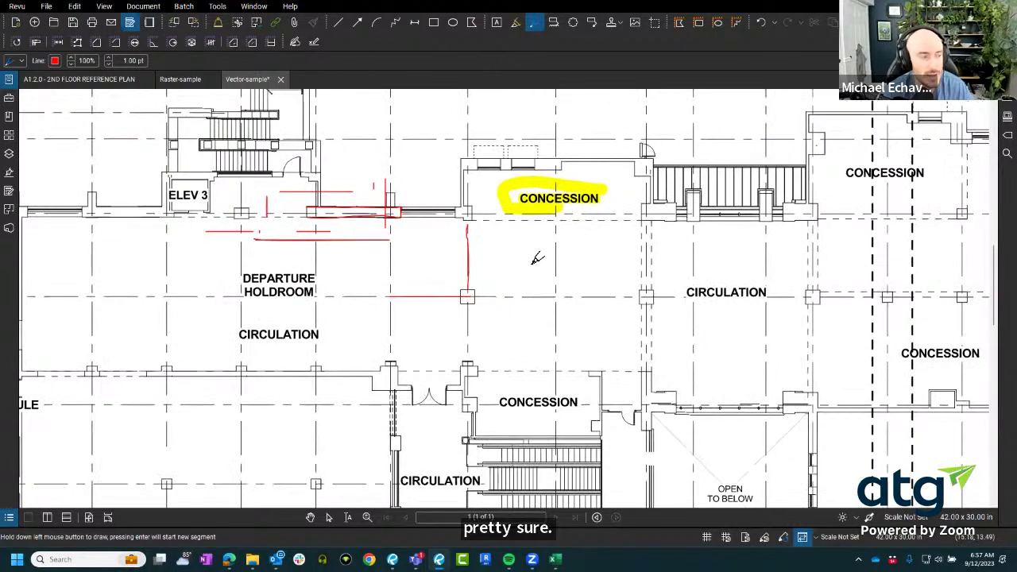
{"action": "scroll", "coordinate": [537, 259], "scroll_direction": "up", "scroll_amount": 2}
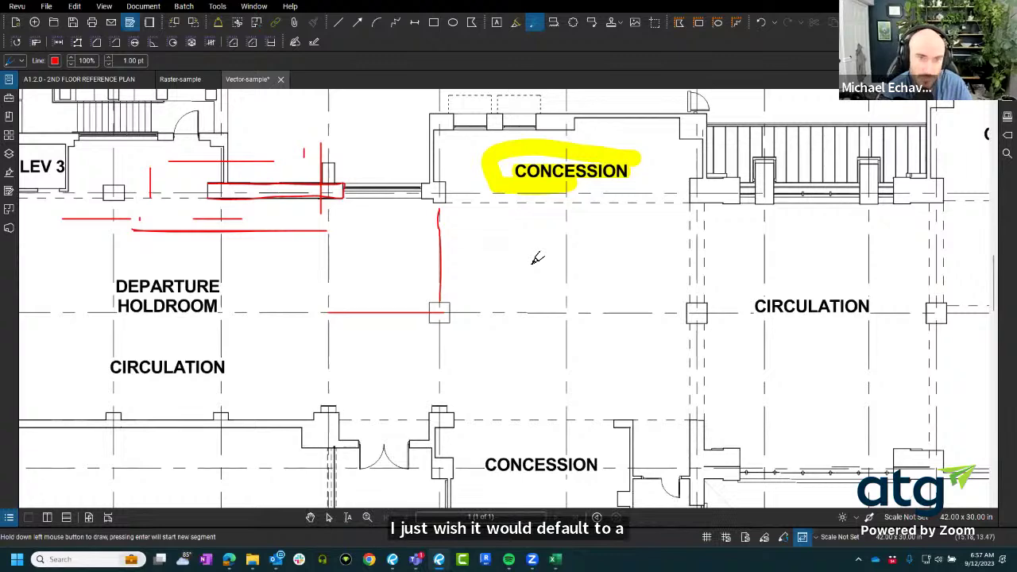
{"action": "key", "text": "Escape"}
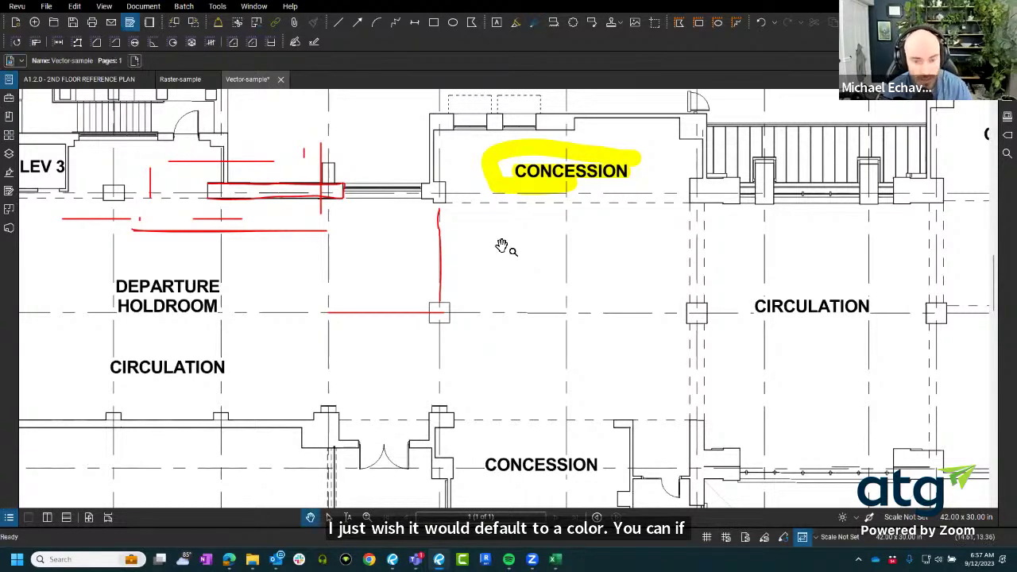
Recolor the vertical pen stroke between the wall corner and the column to dark blue.
{"action": "left_click", "coordinate": [447, 265]}
{"action": "scroll", "coordinate": [444, 254], "scroll_direction": "up", "scroll_amount": 3}
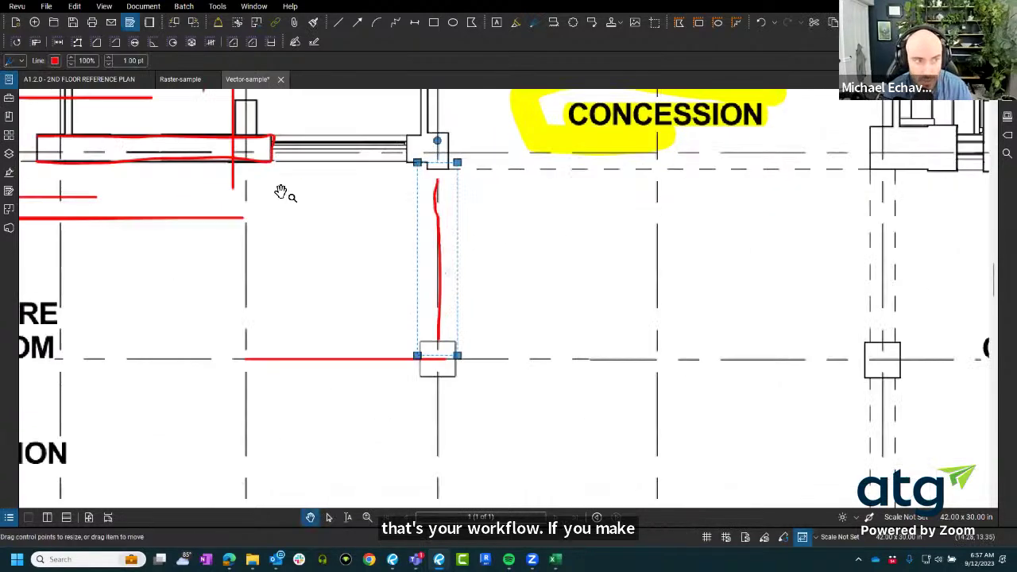
{"action": "left_click", "coordinate": [54, 60]}
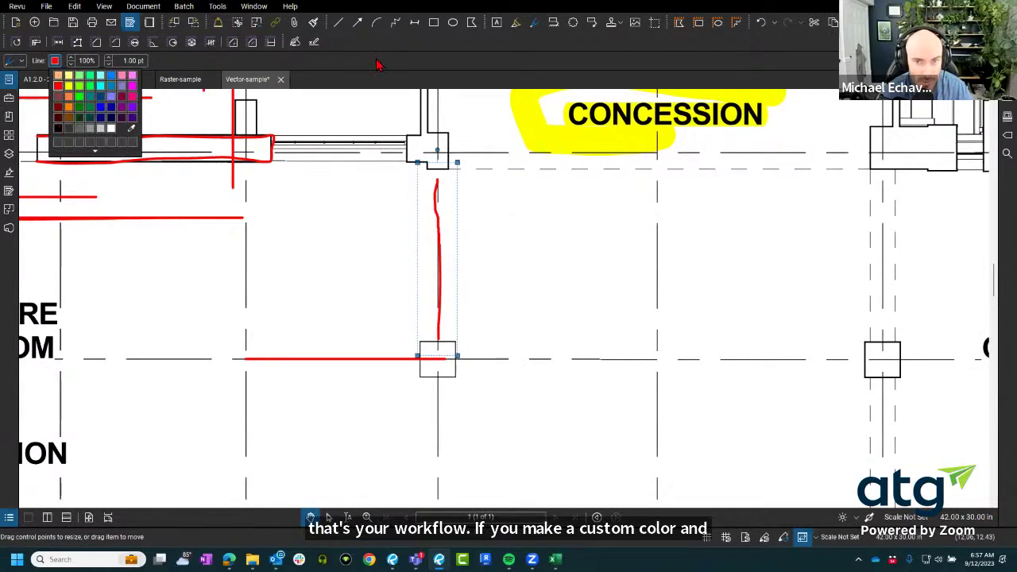
{"action": "left_click", "coordinate": [99, 118]}
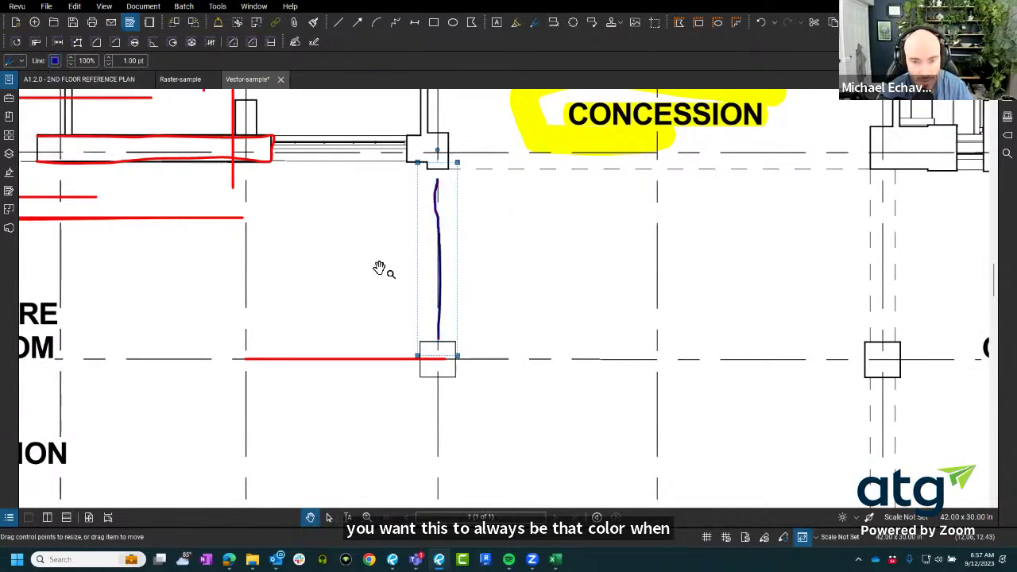
Set the dark blue vertical stroke's properties as the default for the Pen tool and deselect the stroke.
{"action": "right_click", "coordinate": [441, 269]}
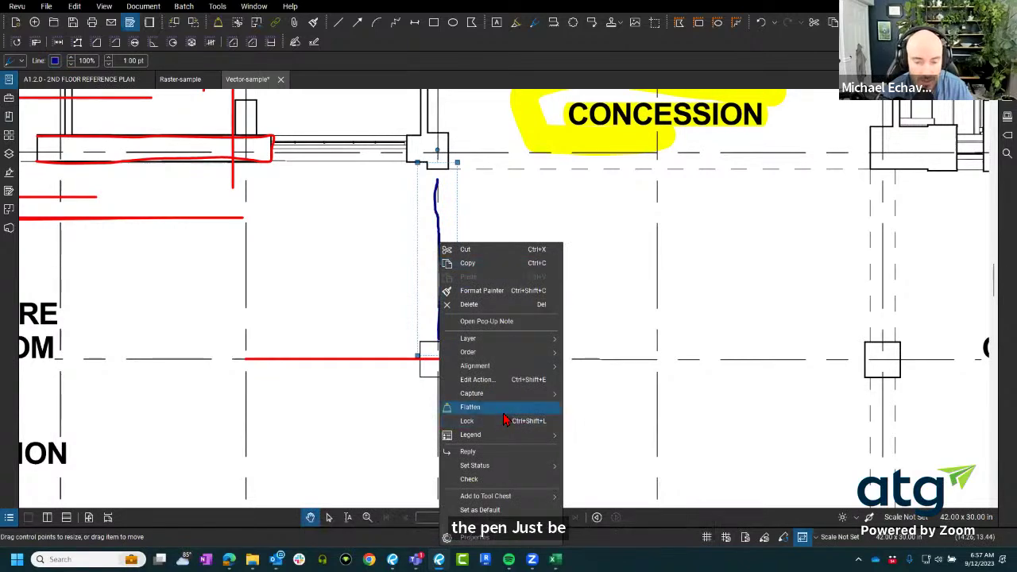
{"action": "mouse_move", "coordinate": [507, 401]}
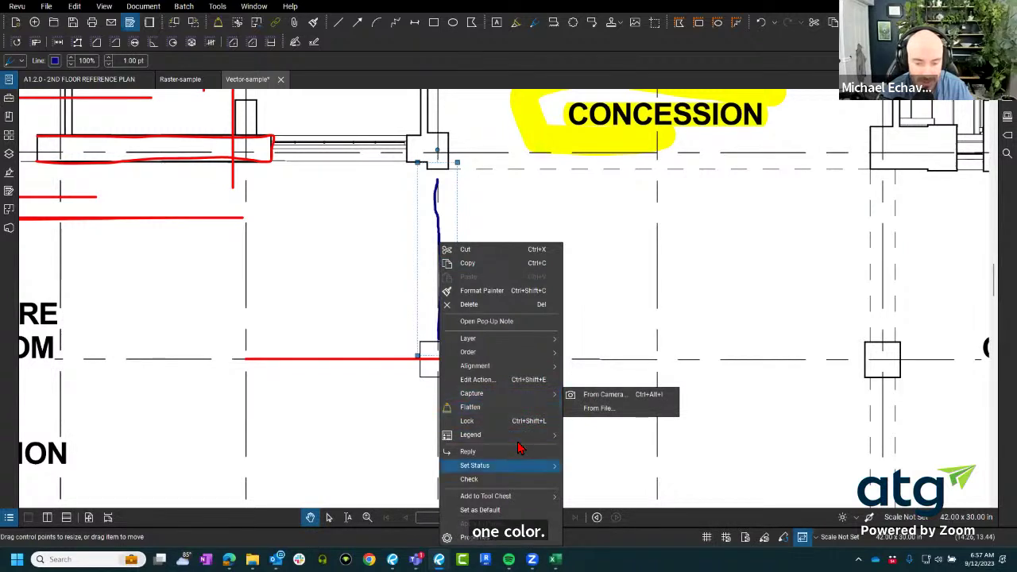
{"action": "left_click", "coordinate": [498, 511]}
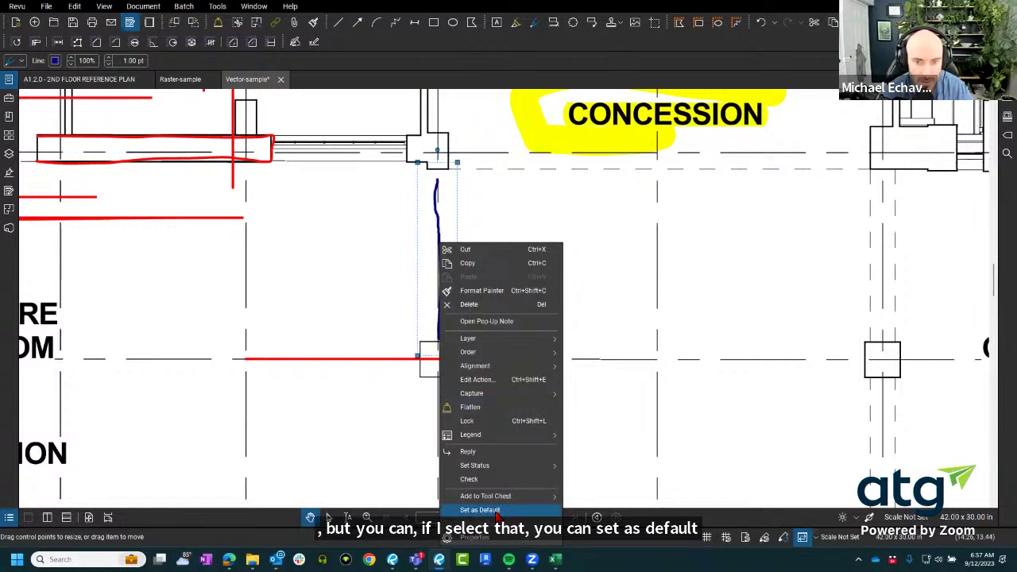
{"action": "left_click", "coordinate": [651, 425]}
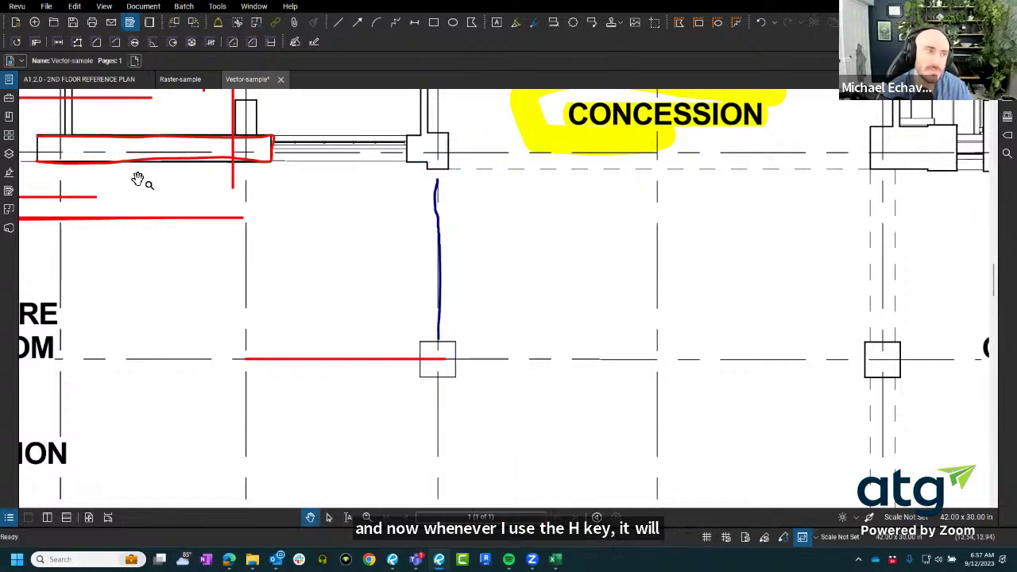
Show the My Tools set in the Tool Chest and add the recent dark blue pen as its first tool.
{"action": "left_click", "coordinate": [9, 97]}
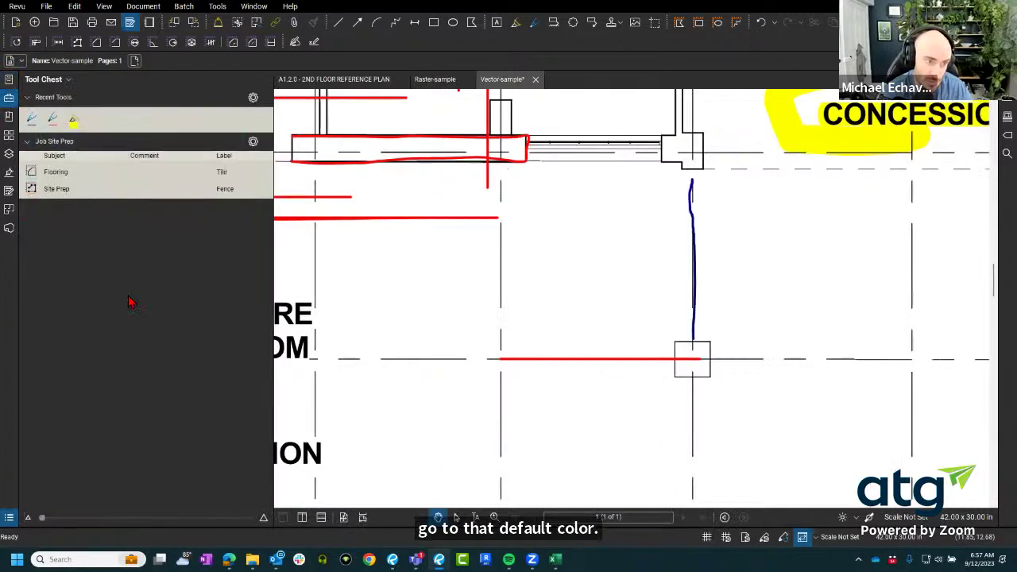
{"action": "left_click", "coordinate": [68, 79]}
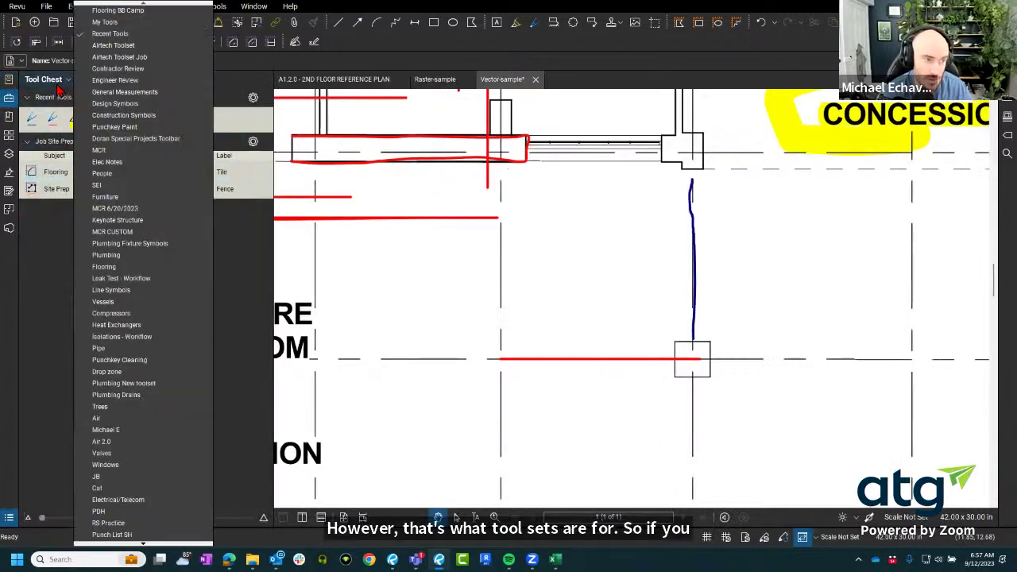
{"action": "left_click", "coordinate": [104, 11]}
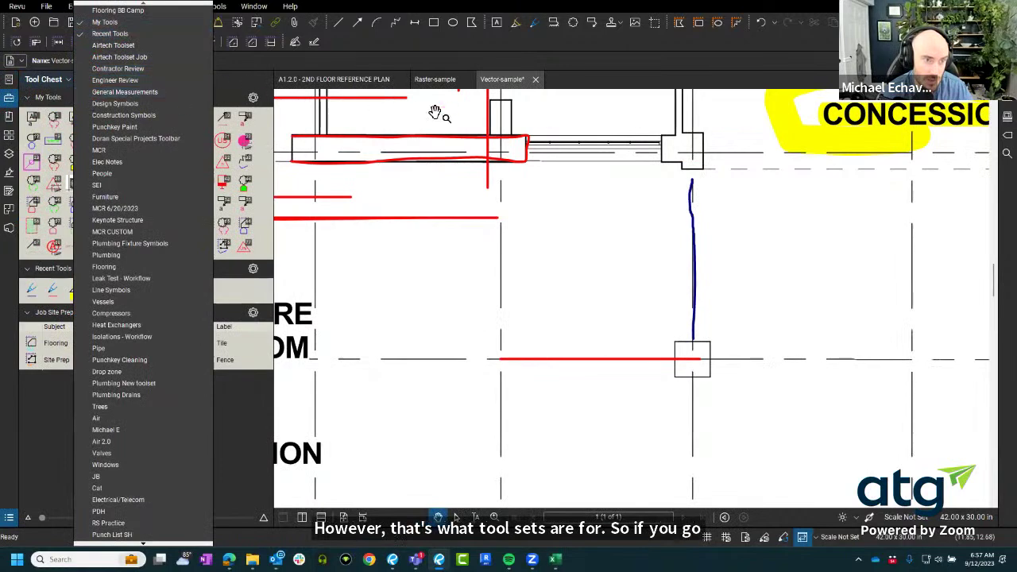
{"action": "left_click", "coordinate": [497, 155]}
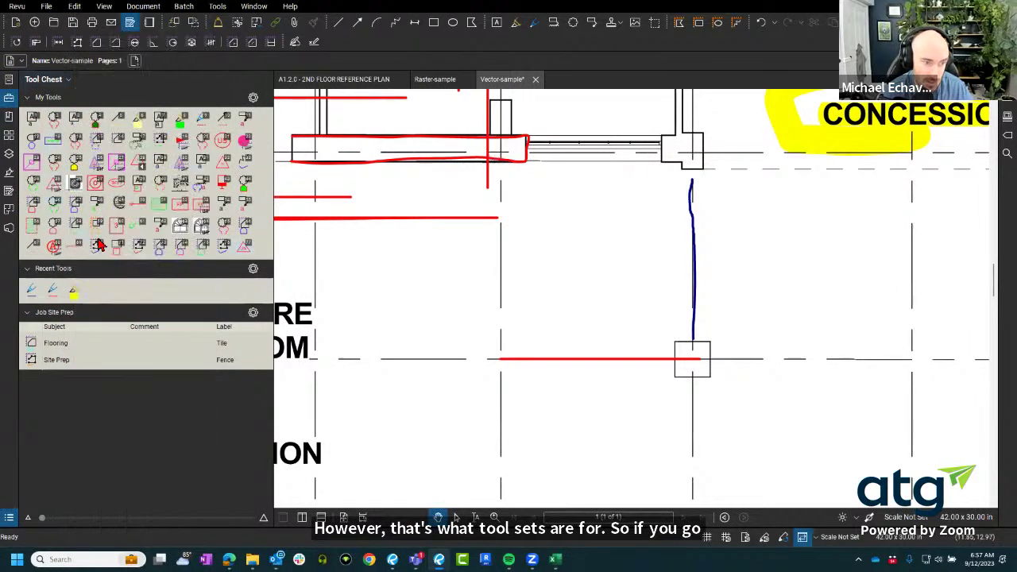
{"action": "left_click", "coordinate": [33, 294]}
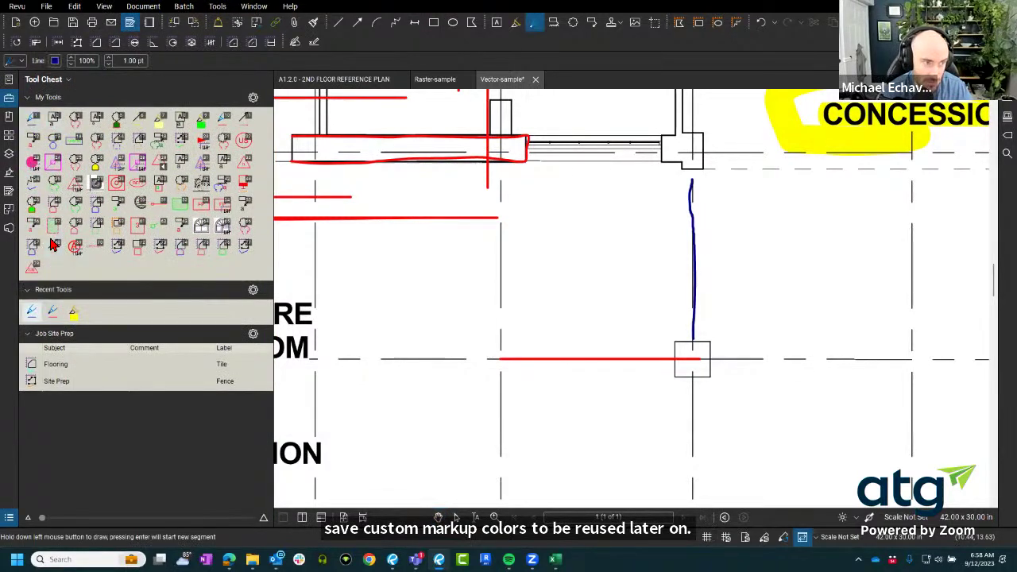
{"action": "key", "text": "Escape"}
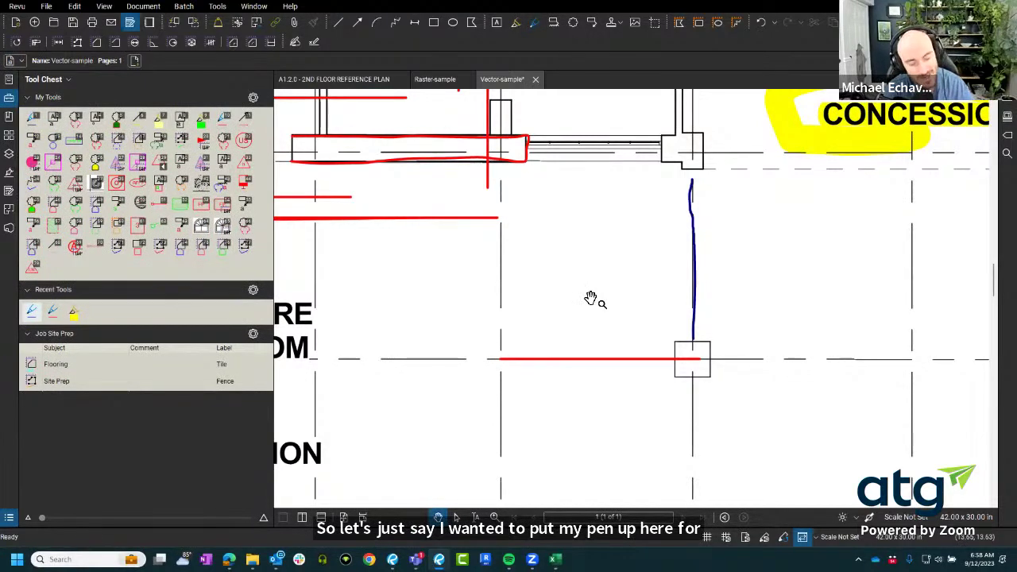
Draw three dark blue strokes in the open area beside the vertical line using the first pen in My Tools.
{"action": "key", "text": "1"}
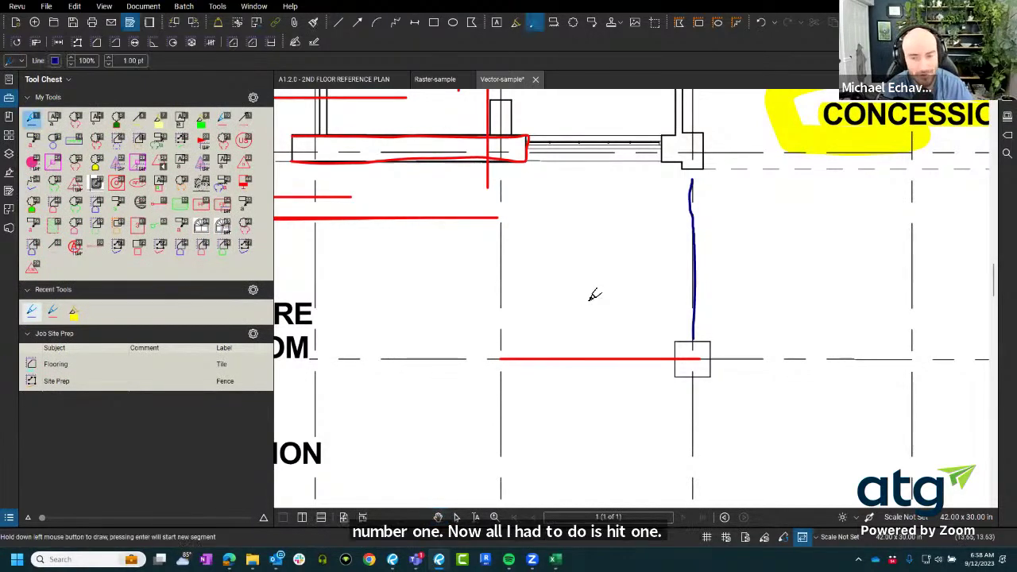
{"action": "left_click_drag", "start_coordinate": [590, 297], "coordinate": [410, 291]}
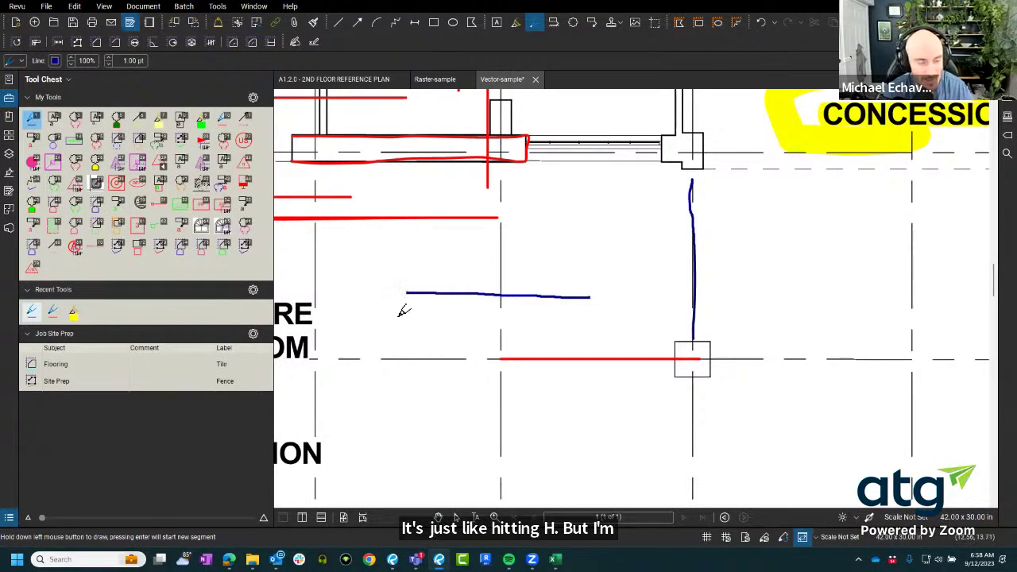
{"action": "left_click_drag", "start_coordinate": [388, 330], "coordinate": [395, 273]}
{"action": "left_click_drag", "start_coordinate": [482, 269], "coordinate": [586, 256]}
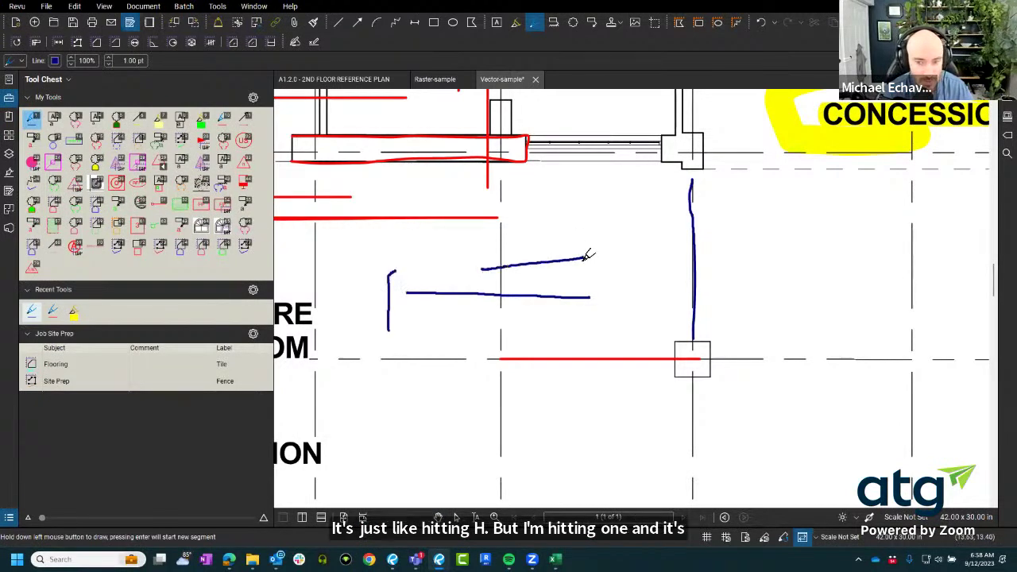
Draw a short diagonal red pen stroke at 1.00 pt above the dark blue strokes.
{"action": "key", "text": "2"}
{"action": "left_click_drag", "start_coordinate": [583, 209], "coordinate": [530, 222]}
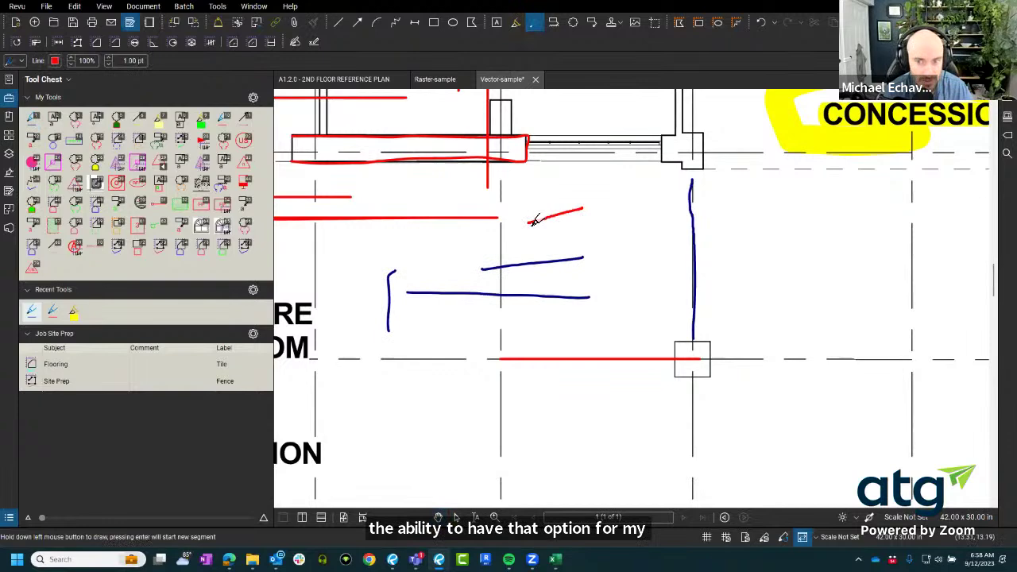
{"action": "key", "text": "Escape"}
{"action": "scroll", "coordinate": [593, 247], "scroll_direction": "down", "scroll_amount": 3}
{"action": "left_click_drag", "start_coordinate": [628, 270], "coordinate": [563, 269]}
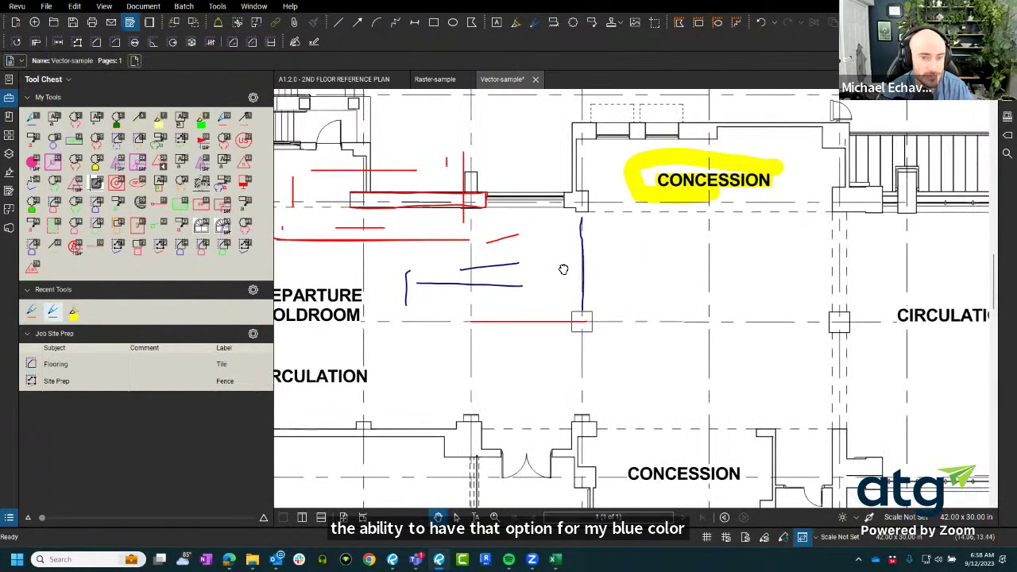
Move the group of three dark blue strokes slightly, and draw a short diagonal red pen stroke on the other side of the vertical line.
{"action": "scroll", "coordinate": [533, 297], "scroll_direction": "up", "scroll_amount": 3}
{"action": "left_click", "coordinate": [529, 297]}
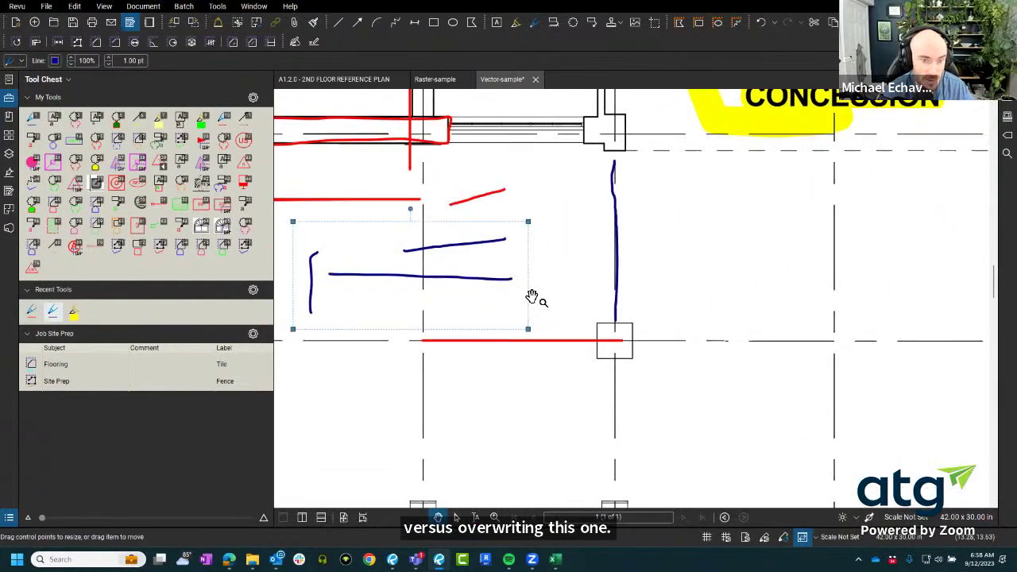
{"action": "left_click_drag", "start_coordinate": [433, 277], "coordinate": [481, 296]}
{"action": "key", "text": "1"}
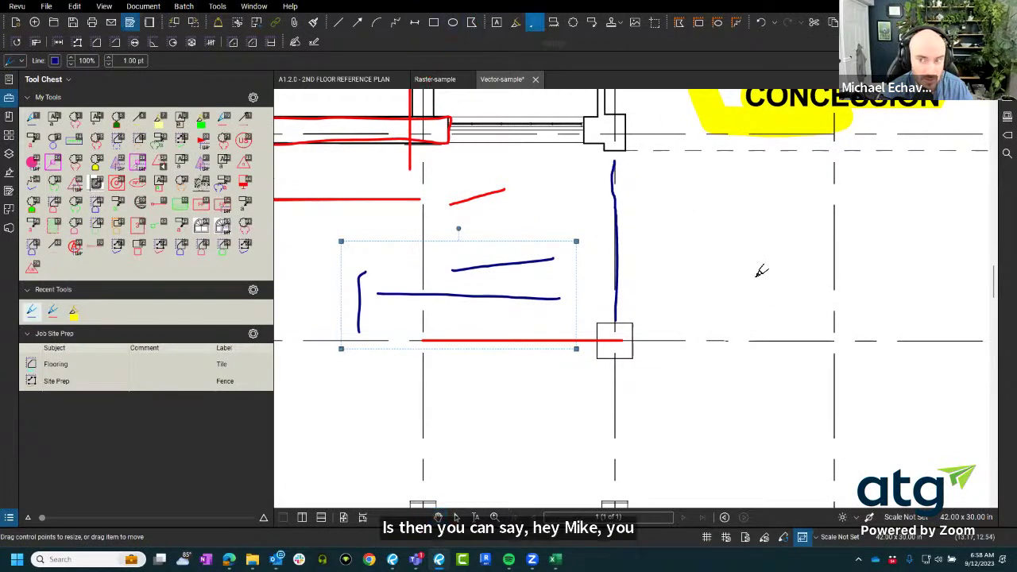
{"action": "left_click_drag", "start_coordinate": [701, 242], "coordinate": [754, 282]}
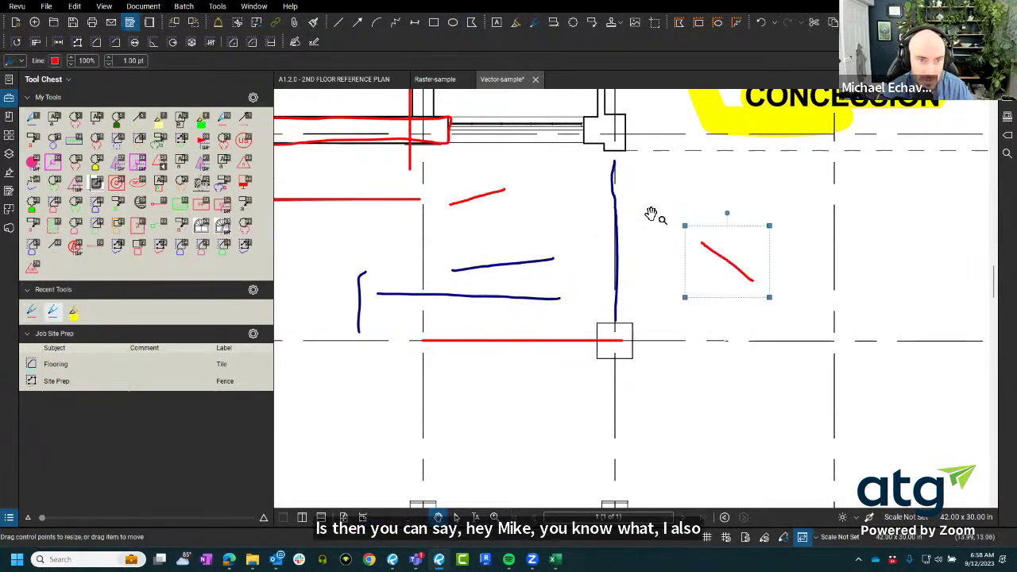
Change the new diagonal stroke's line color to green and add the recent green pen to My Tools as the second tool.
{"action": "left_click", "coordinate": [55, 61]}
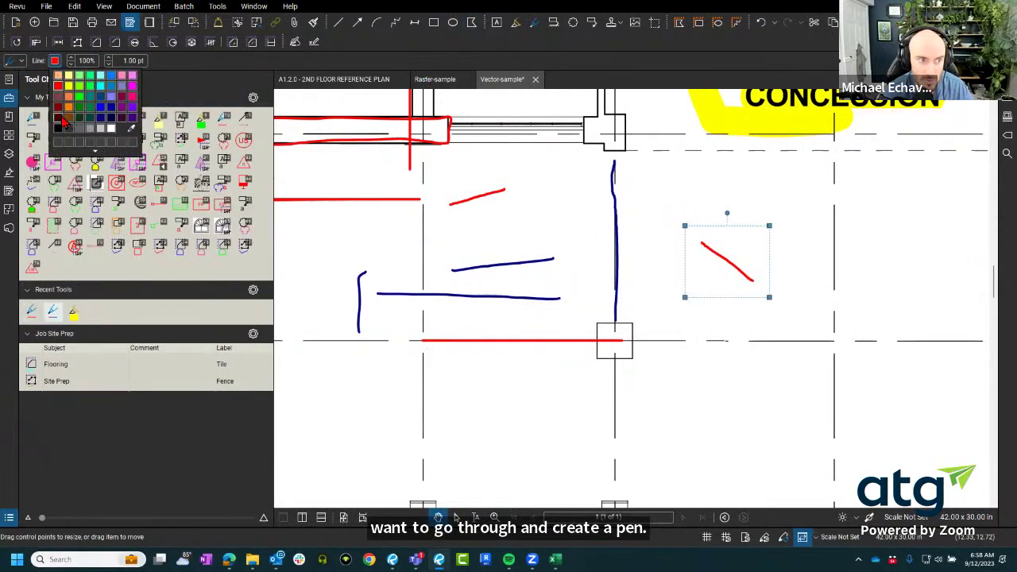
{"action": "left_click", "coordinate": [96, 115]}
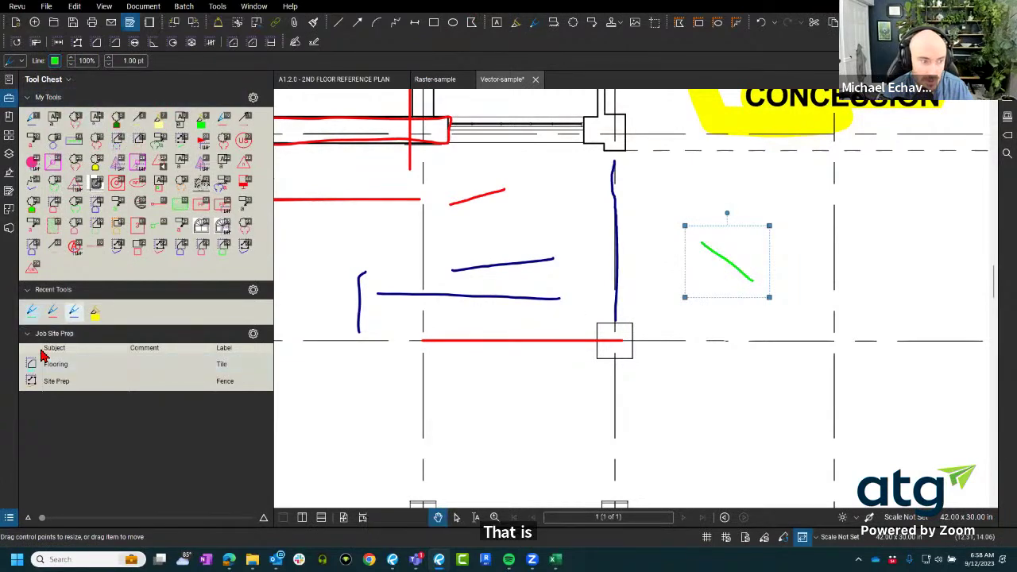
{"action": "left_click", "coordinate": [32, 318]}
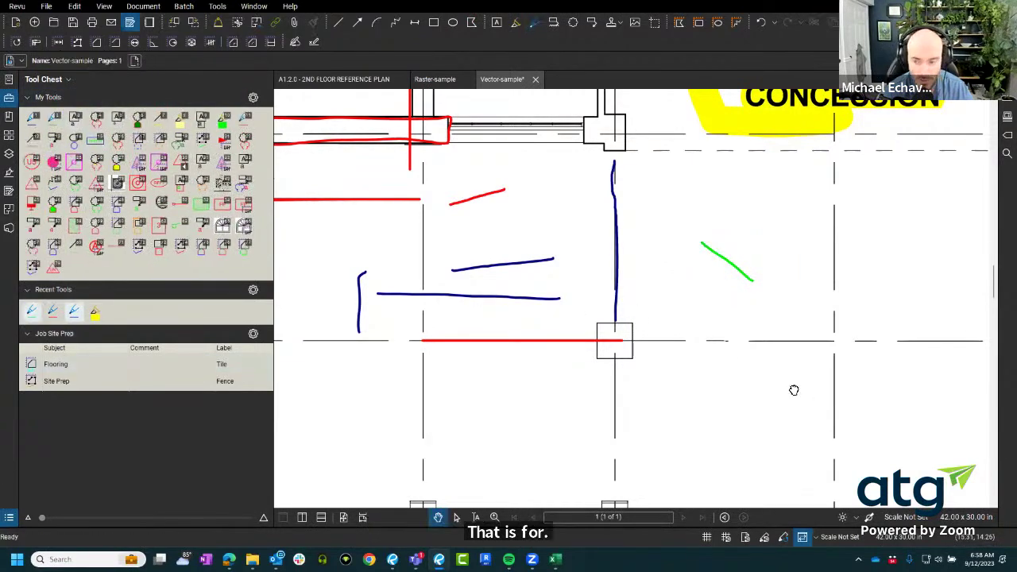
Draw a long horizontal dark blue stroke with the first My Tools pen and a shorter green stroke above it with the second.
{"action": "mouse_move", "coordinate": [795, 390]}
{"action": "left_mouse_down"}
{"action": "mouse_move", "coordinate": [597, 357]}
{"action": "mouse_move", "coordinate": [799, 339]}
{"action": "left_mouse_up"}
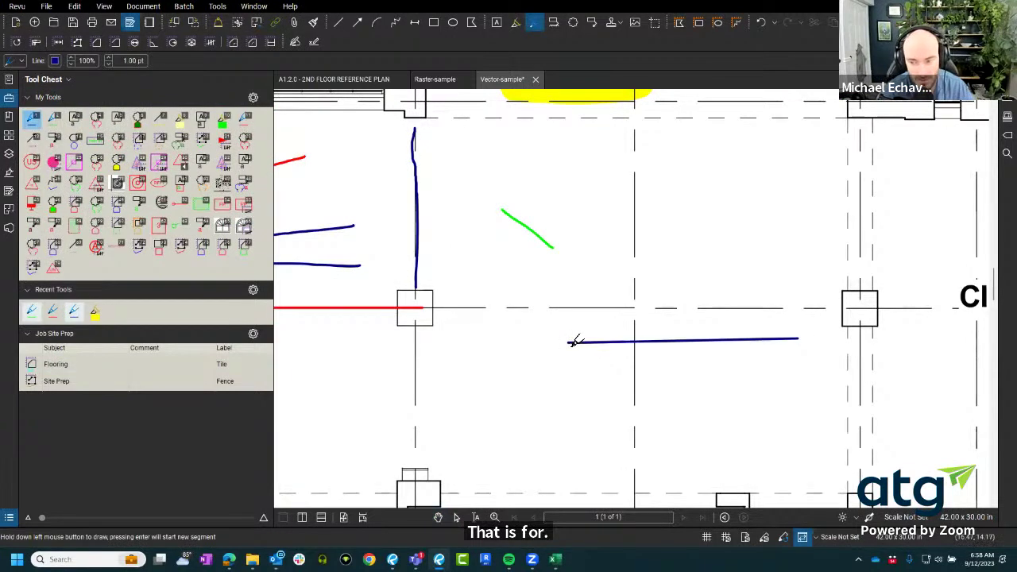
{"action": "key", "text": "Escape"}
{"action": "key", "text": "2"}
{"action": "left_click_drag", "start_coordinate": [768, 231], "coordinate": [654, 234]}
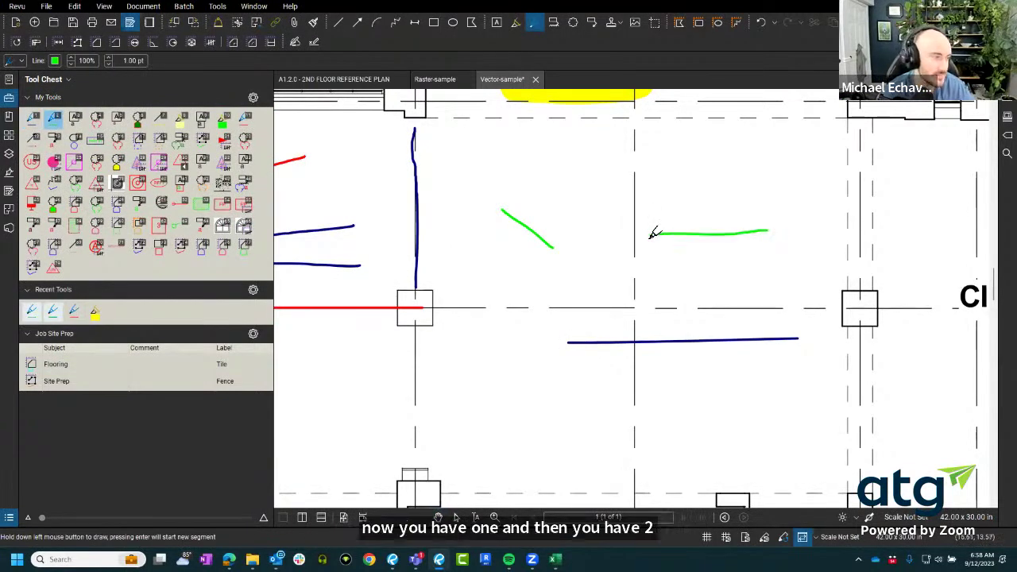
{"action": "key", "text": "Escape"}
{"action": "scroll", "coordinate": [411, 294], "scroll_direction": "down", "scroll_amount": 2}
{"action": "scroll", "coordinate": [411, 294], "scroll_direction": "down", "scroll_amount": 2}
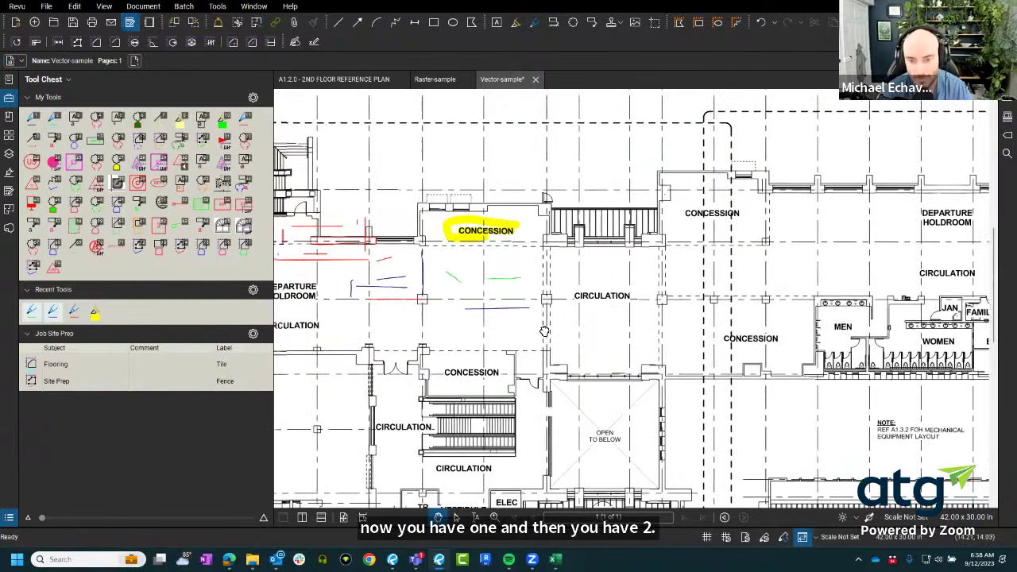
{"action": "left_click_drag", "start_coordinate": [411, 294], "coordinate": [609, 345]}
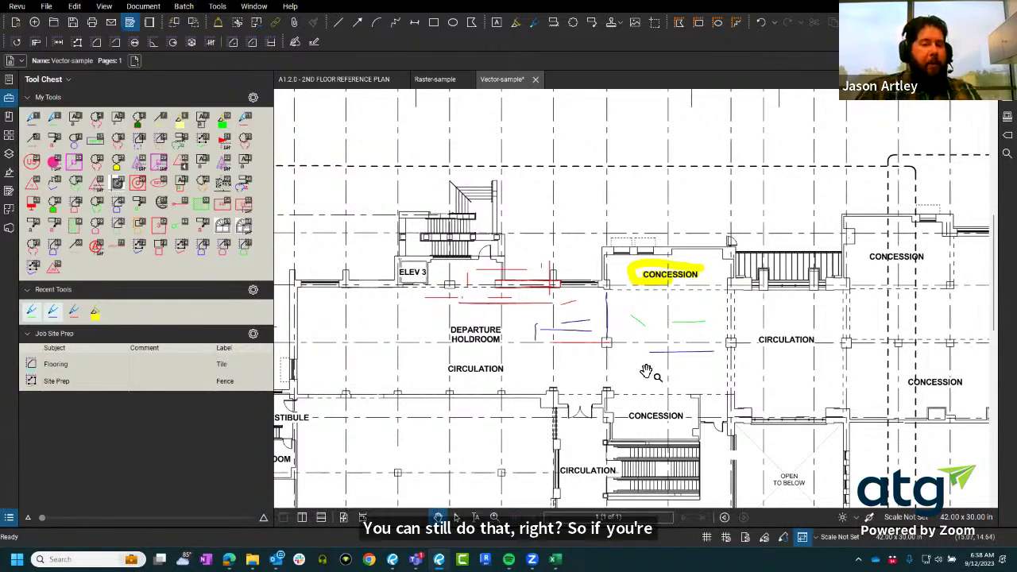
{"action": "scroll", "coordinate": [654, 371], "scroll_direction": "up", "scroll_amount": 3}
{"action": "scroll", "coordinate": [484, 336], "scroll_direction": "up", "scroll_amount": 2}
{"action": "mouse_move", "coordinate": [483, 337]}
{"action": "left_mouse_down"}
{"action": "mouse_move", "coordinate": [488, 384]}
{"action": "mouse_move", "coordinate": [560, 399]}
{"action": "left_mouse_up"}
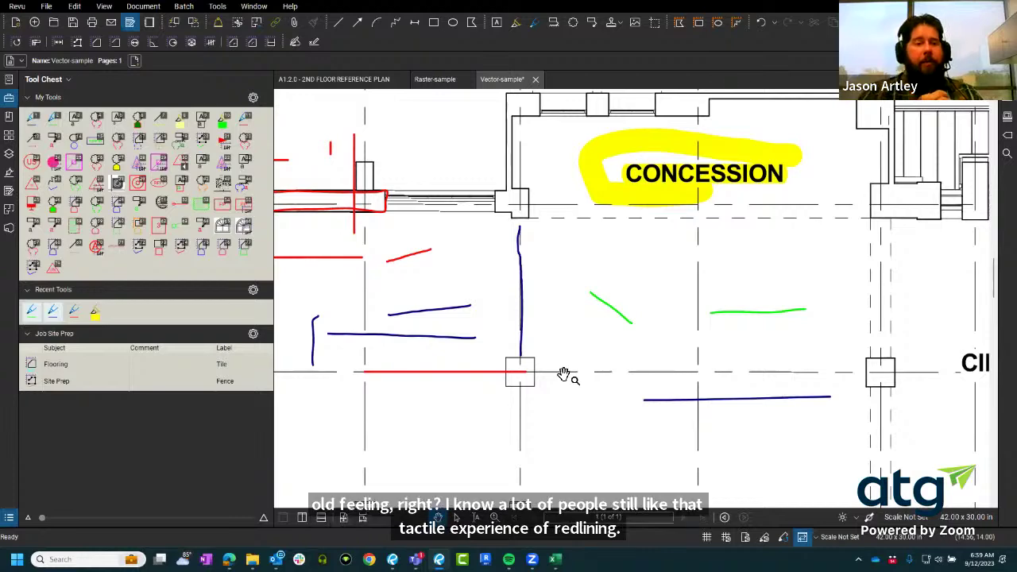
Sketch a red pen detail in the open area above the wall: a box with two vertical lines entering it and a horizontal line inside.
{"action": "scroll", "coordinate": [545, 233], "scroll_direction": "down", "scroll_amount": 2}
{"action": "scroll", "coordinate": [534, 173], "scroll_direction": "up", "scroll_amount": 3}
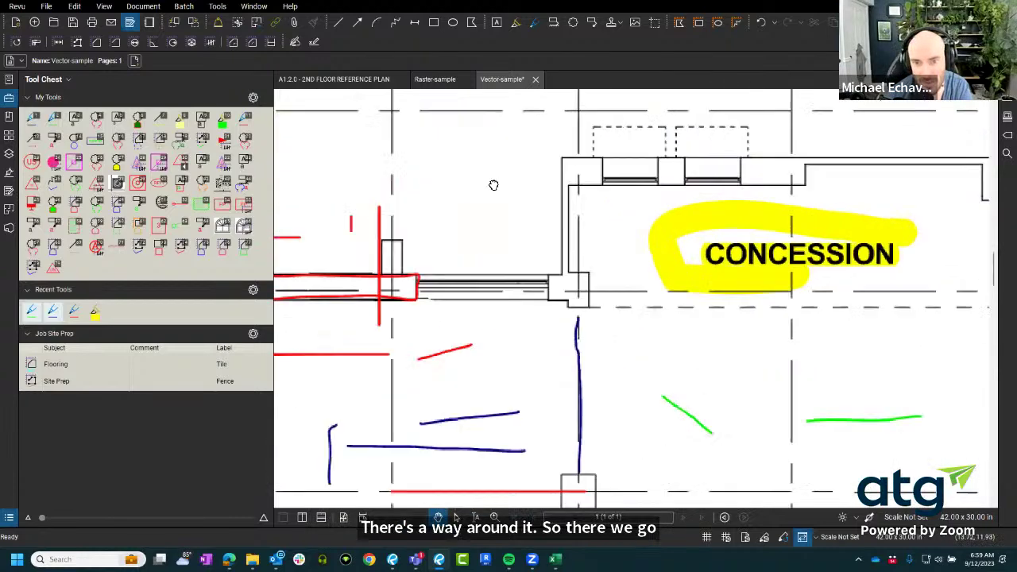
{"action": "key", "text": "alt+p"}
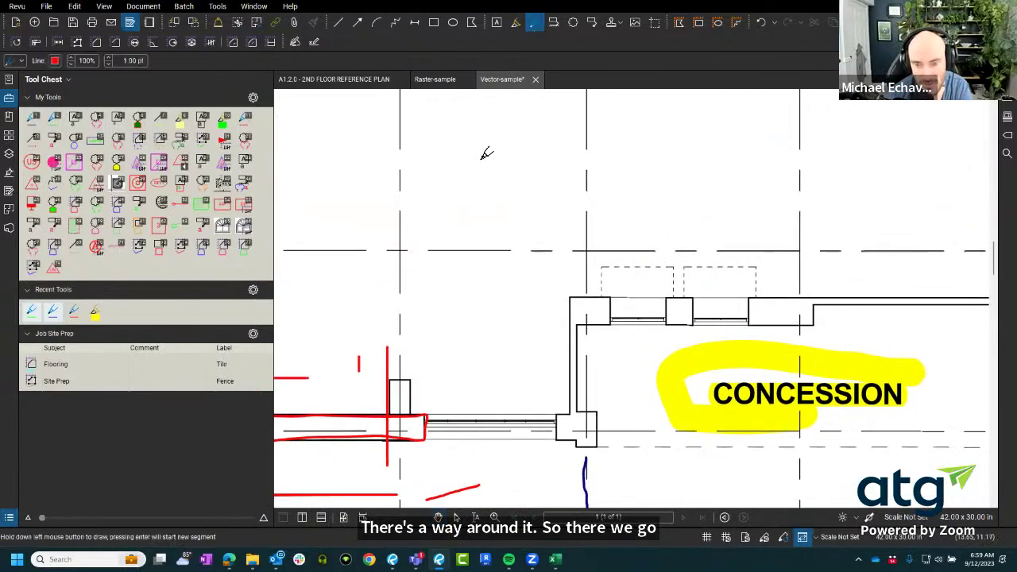
{"action": "left_click_drag", "start_coordinate": [479, 152], "coordinate": [472, 212]}
{"action": "mouse_move", "coordinate": [487, 154]}
{"action": "left_mouse_down"}
{"action": "mouse_move", "coordinate": [482, 212]}
{"action": "mouse_move", "coordinate": [435, 213]}
{"action": "mouse_move", "coordinate": [428, 235]}
{"action": "mouse_move", "coordinate": [527, 270]}
{"action": "mouse_move", "coordinate": [527, 217]}
{"action": "mouse_move", "coordinate": [482, 216]}
{"action": "left_mouse_up"}
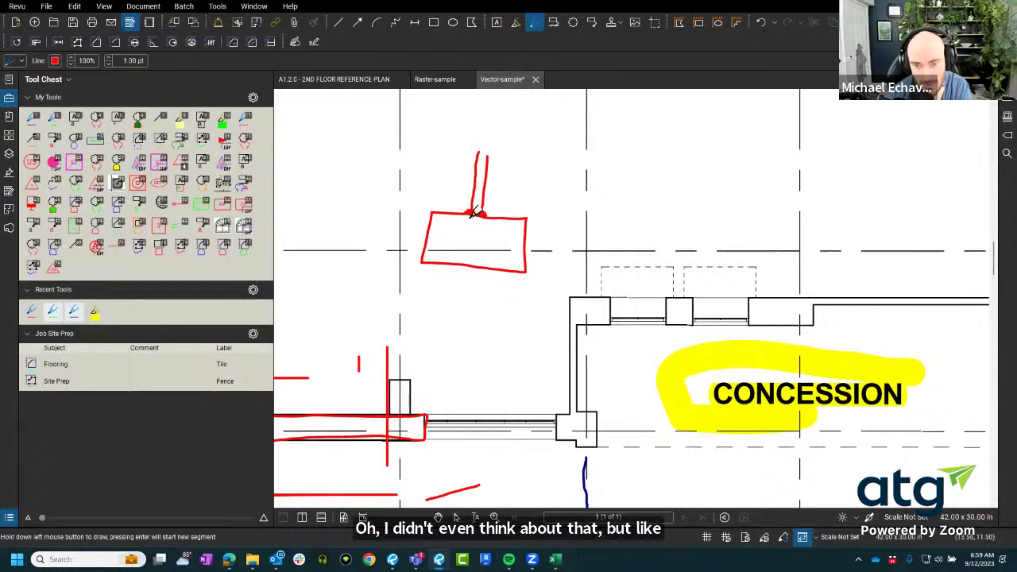
{"action": "mouse_move", "coordinate": [474, 213]}
{"action": "left_mouse_down"}
{"action": "mouse_move", "coordinate": [462, 232]}
{"action": "mouse_move", "coordinate": [518, 246]}
{"action": "left_mouse_up"}
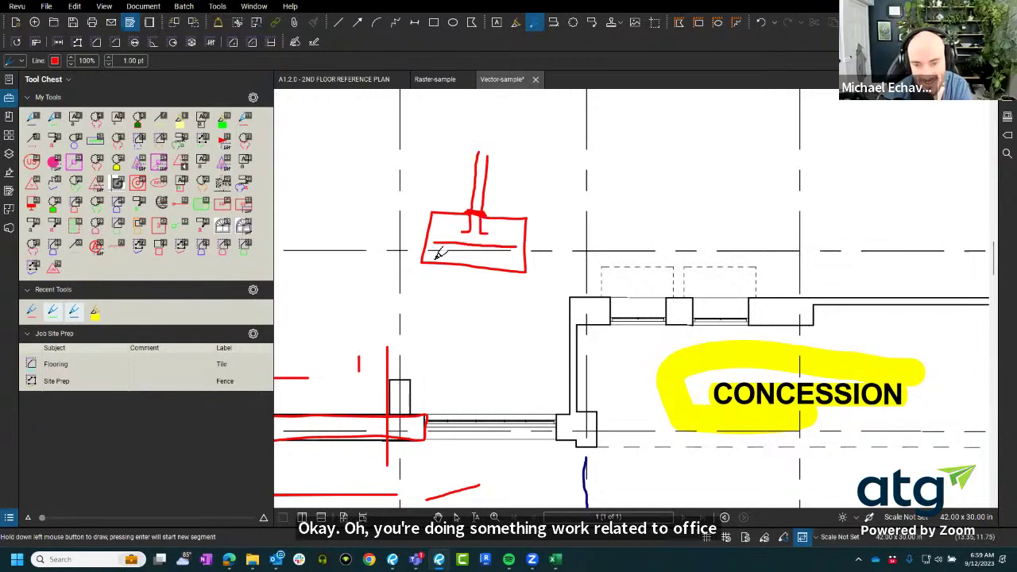
Add a second red line inside the sketched box with a row of dots beneath it, and leave the Pen tool.
{"action": "left_click_drag", "start_coordinate": [436, 252], "coordinate": [516, 257]}
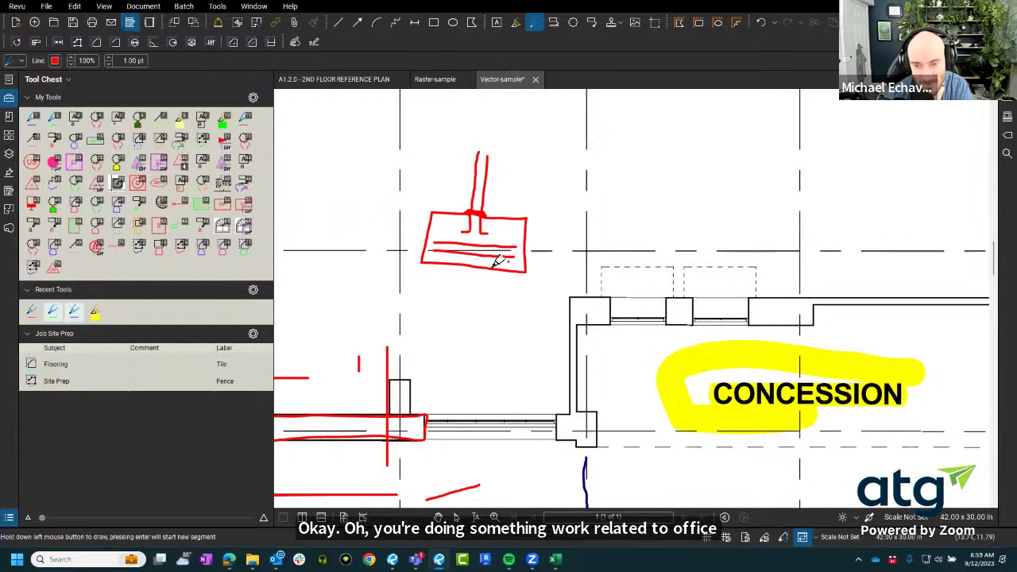
{"action": "left_click", "coordinate": [493, 259]}
{"action": "left_click", "coordinate": [476, 258]}
{"action": "left_click", "coordinate": [457, 258]}
{"action": "left_click", "coordinate": [441, 257]}
{"action": "scroll", "coordinate": [477, 378], "scroll_direction": "down", "scroll_amount": 1}
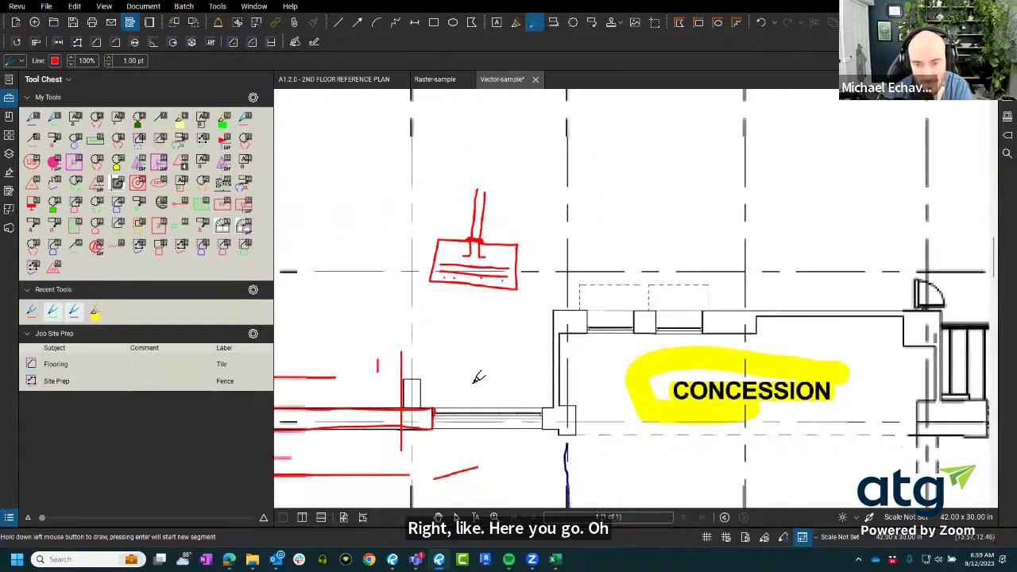
{"action": "scroll", "coordinate": [478, 377], "scroll_direction": "down", "scroll_amount": 1}
{"action": "scroll", "coordinate": [484, 318], "scroll_direction": "down", "scroll_amount": 2}
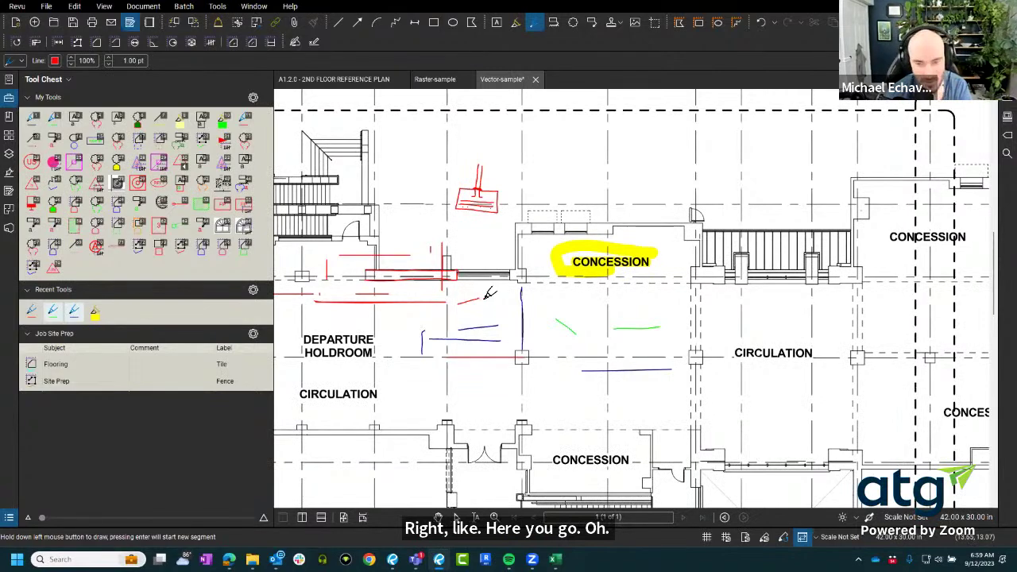
{"action": "key", "text": "Escape"}
Select the long horizontal dark blue stroke below the green strokes and narrow the Tool Chest panel.
{"action": "scroll", "coordinate": [484, 357], "scroll_direction": "up", "scroll_amount": 2}
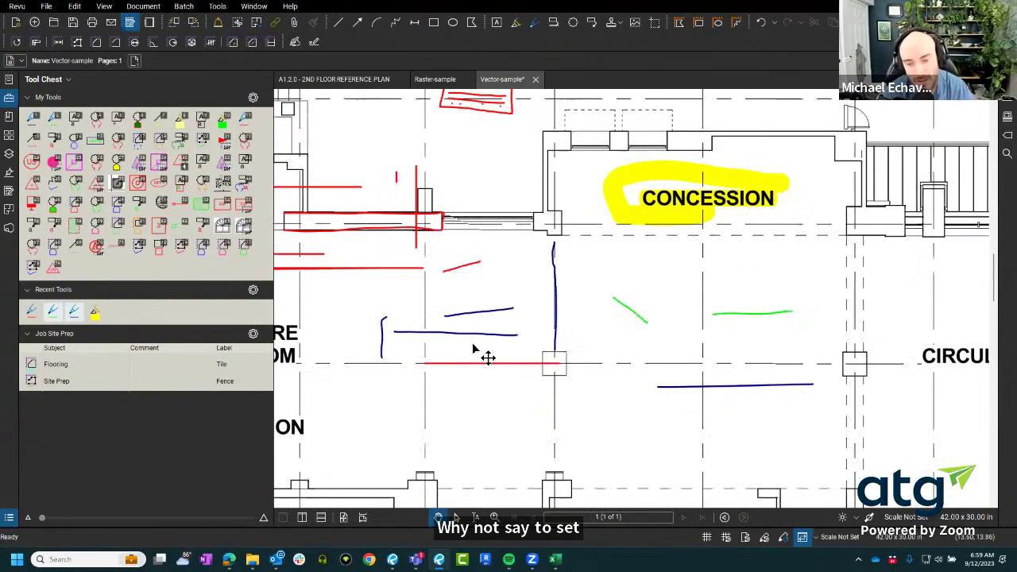
{"action": "scroll", "coordinate": [465, 373], "scroll_direction": "up", "scroll_amount": 1}
{"action": "scroll", "coordinate": [485, 380], "scroll_direction": "up", "scroll_amount": 1}
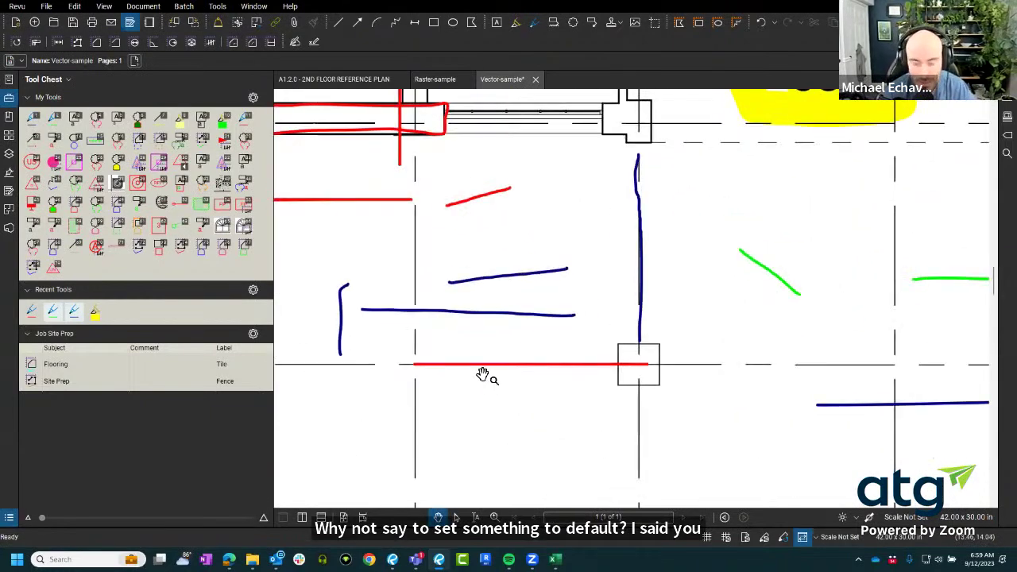
{"action": "scroll", "coordinate": [482, 386], "scroll_direction": "down", "scroll_amount": 3}
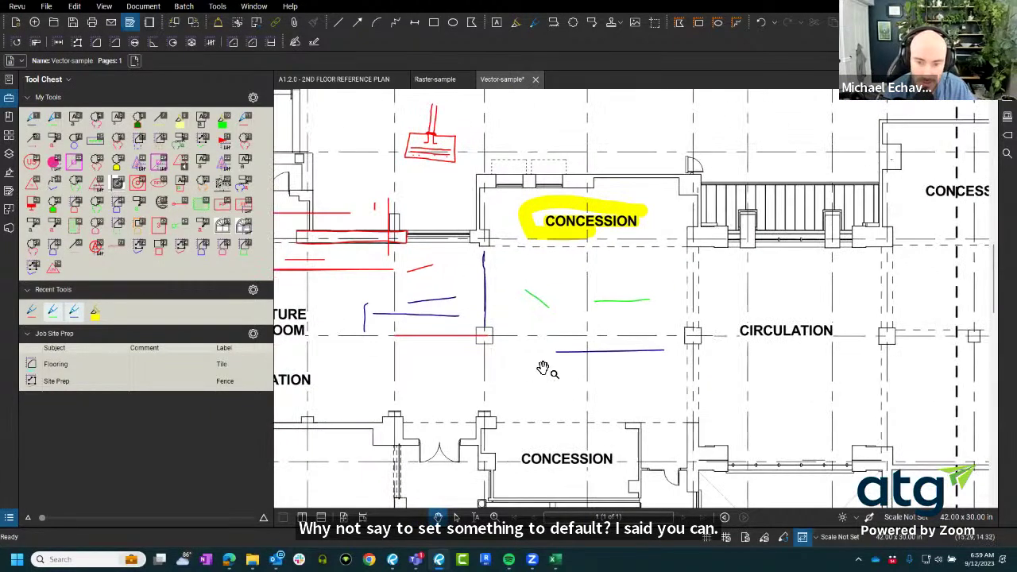
{"action": "left_click", "coordinate": [570, 354]}
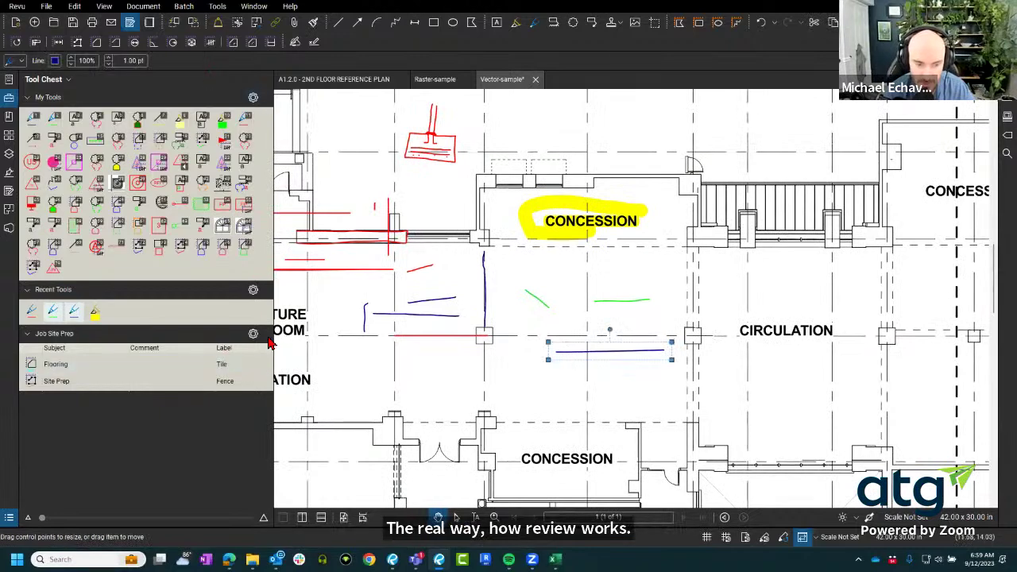
{"action": "mouse_move", "coordinate": [269, 342]}
{"action": "left_mouse_down"}
{"action": "mouse_move", "coordinate": [147, 351]}
{"action": "mouse_move", "coordinate": [205, 347]}
{"action": "left_mouse_up"}
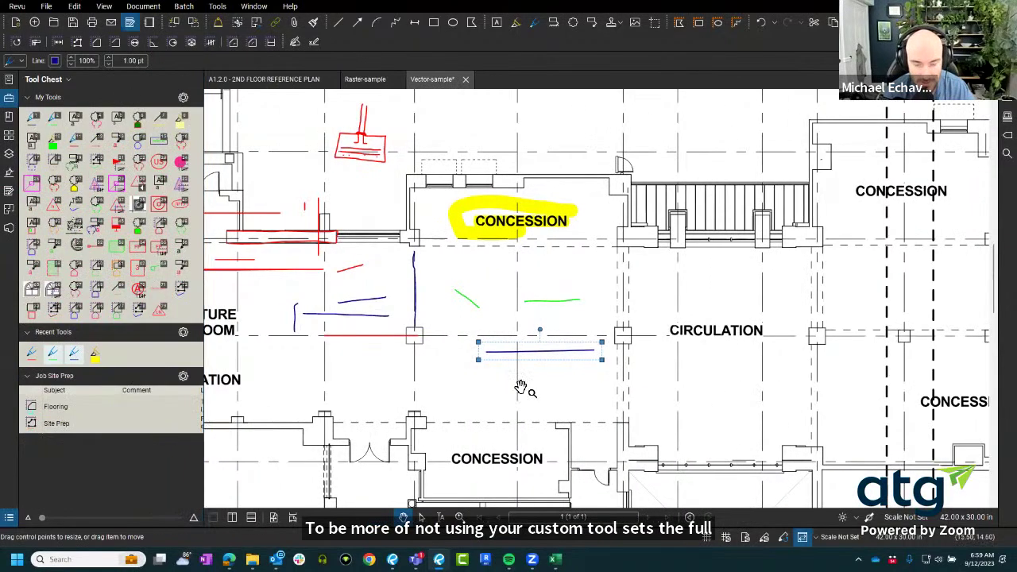
{"action": "scroll", "coordinate": [526, 359], "scroll_direction": "up", "scroll_amount": 3}
{"action": "left_click_drag", "start_coordinate": [496, 350], "coordinate": [668, 347]}
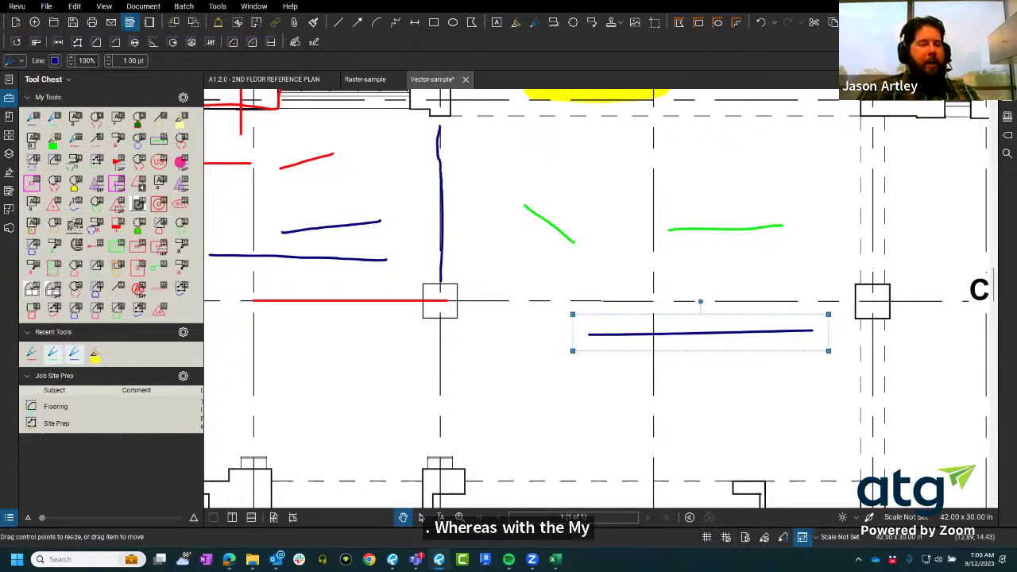
Check the Grid & Snap and Tools Markup preferences and the window options for a default-properties setting, changing nothing.
{"action": "left_click", "coordinate": [17, 6]}
{"action": "left_click", "coordinate": [42, 35]}
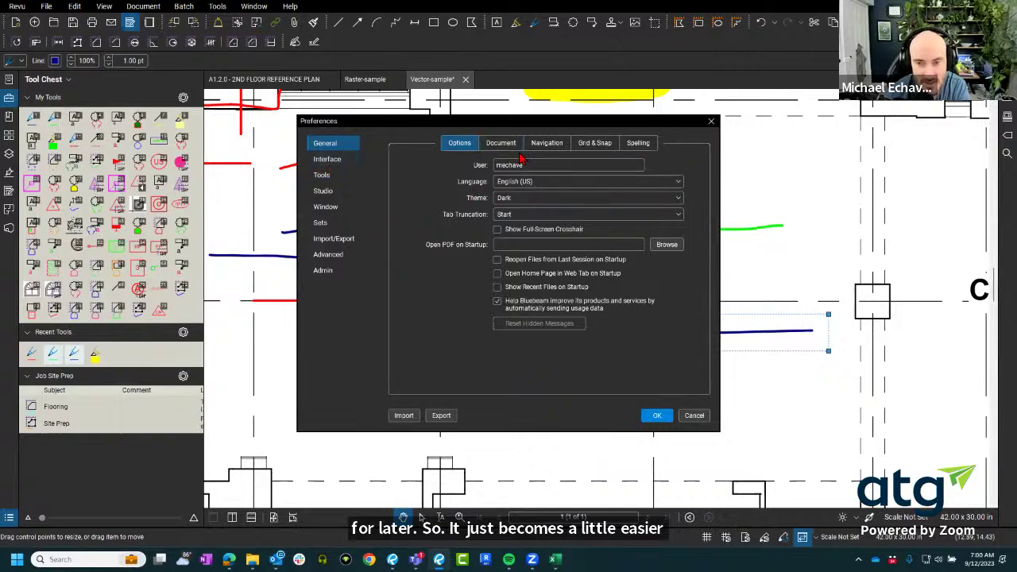
{"action": "left_click", "coordinate": [581, 143]}
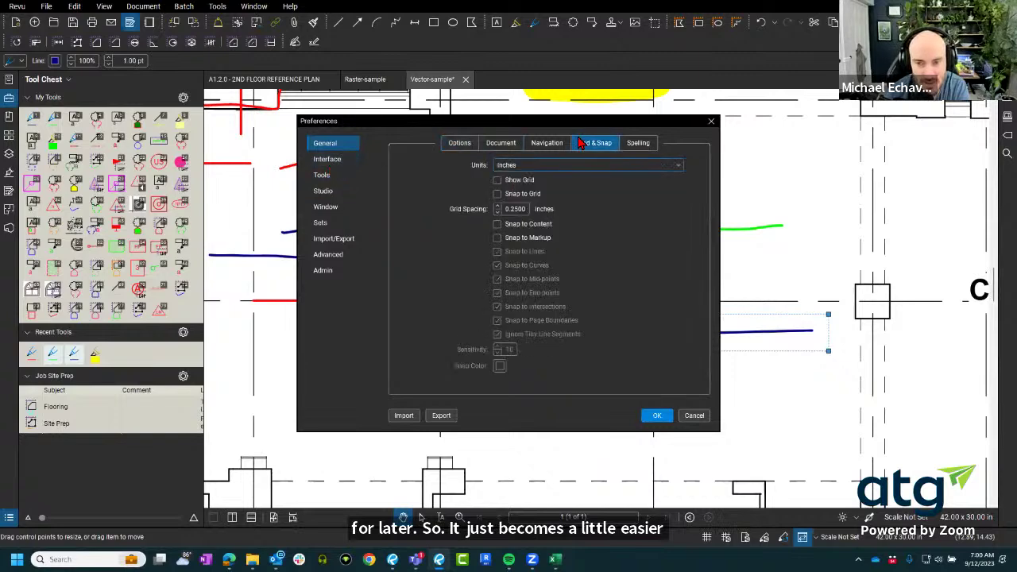
{"action": "left_click", "coordinate": [340, 181]}
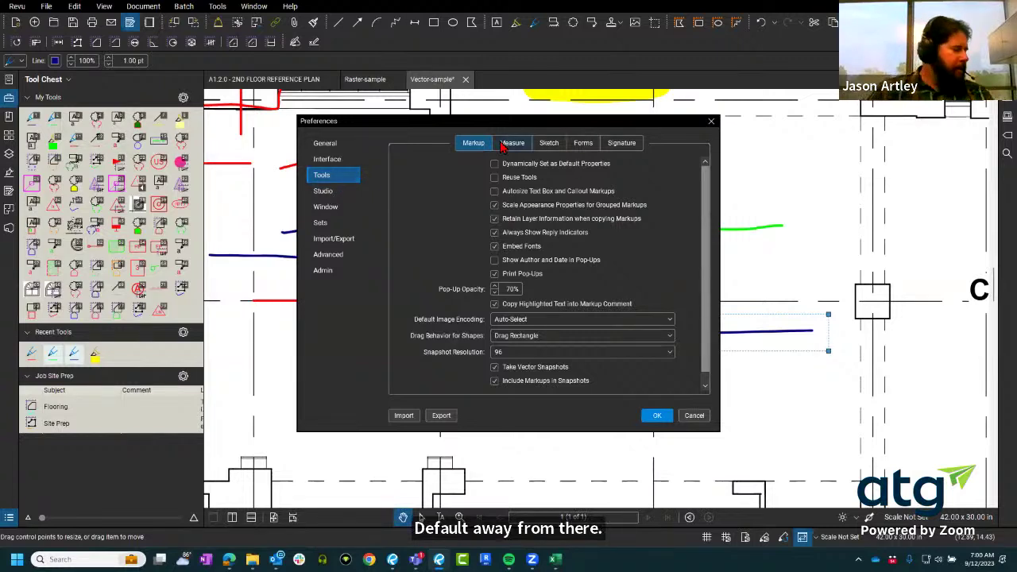
{"action": "left_click", "coordinate": [689, 417]}
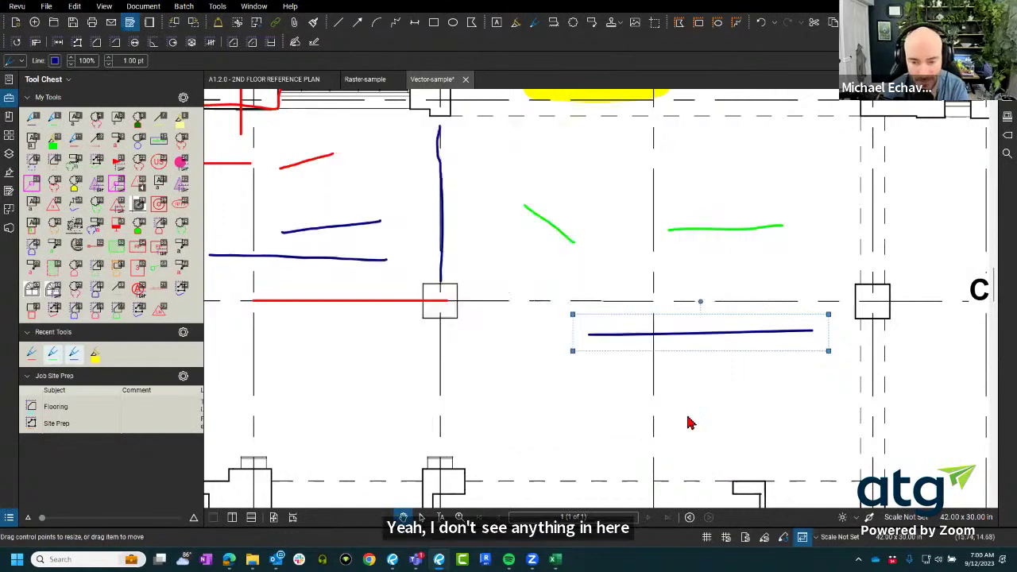
{"action": "left_click", "coordinate": [256, 6]}
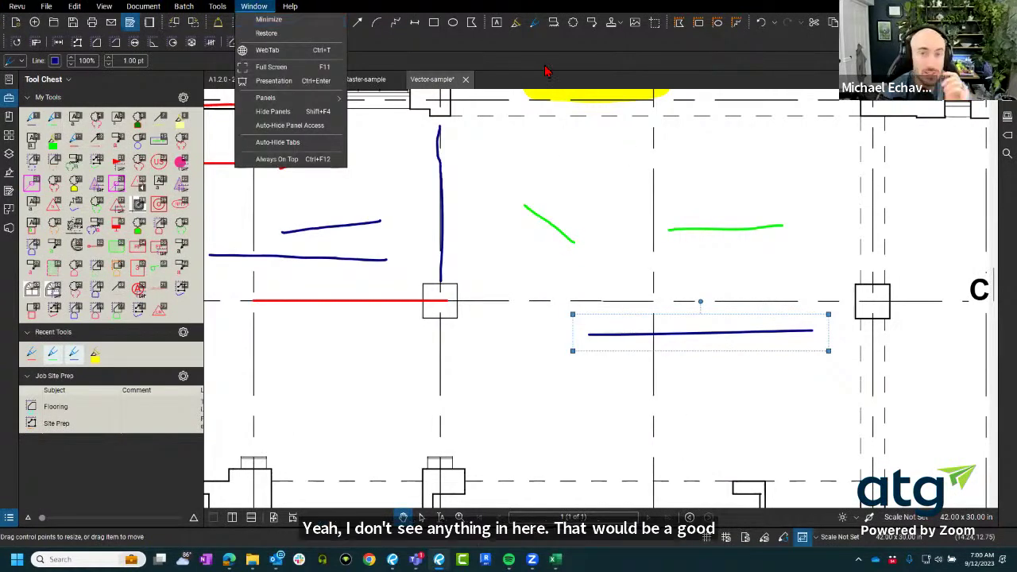
{"action": "left_click", "coordinate": [630, 159]}
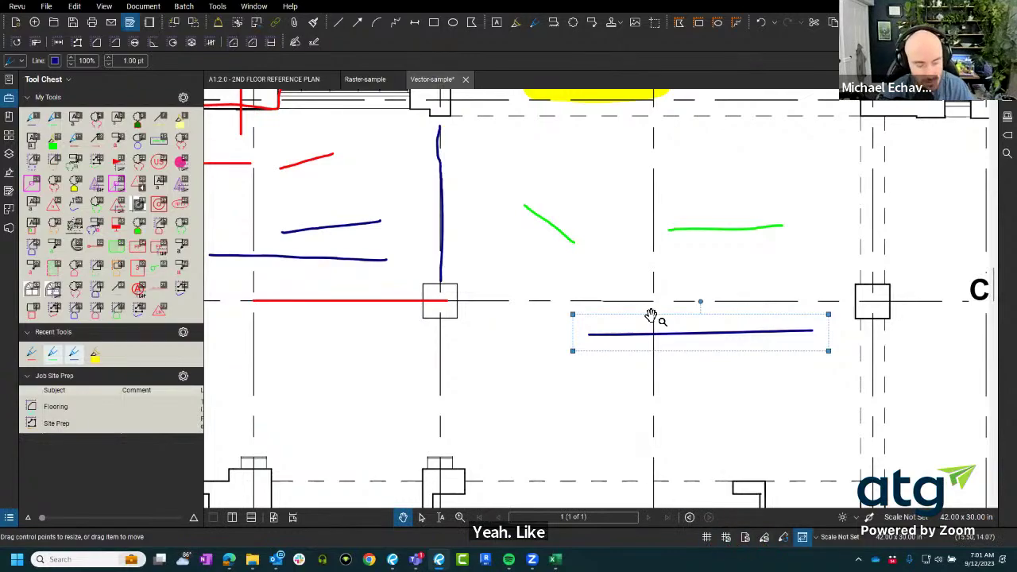
Deselect the dark blue stroke and draw a short diagonal red line at 1.00 pt above the green diagonal stroke with the Line tool.
{"action": "scroll", "coordinate": [651, 316], "scroll_direction": "down", "scroll_amount": 5}
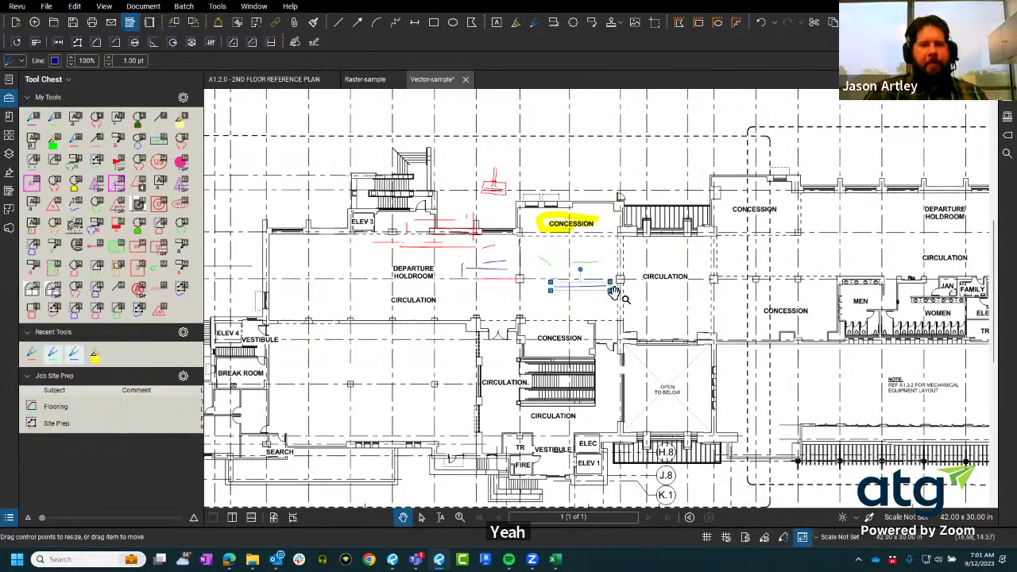
{"action": "scroll", "coordinate": [581, 267], "scroll_direction": "up", "scroll_amount": 3}
{"action": "left_click", "coordinate": [617, 259]}
{"action": "scroll", "coordinate": [540, 260], "scroll_direction": "up", "scroll_amount": 3}
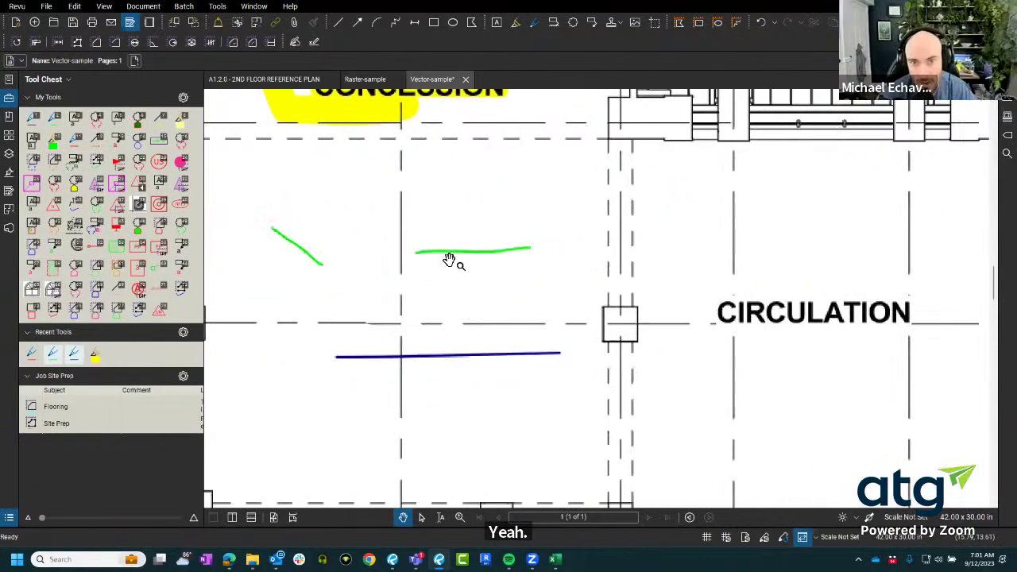
{"action": "left_click_drag", "start_coordinate": [450, 260], "coordinate": [633, 291]}
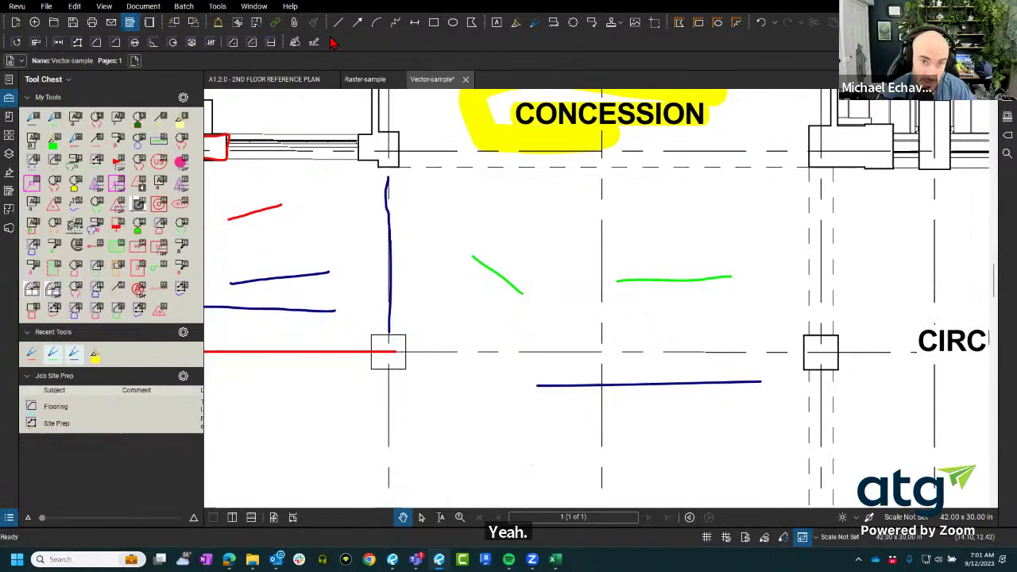
{"action": "key", "text": "l"}
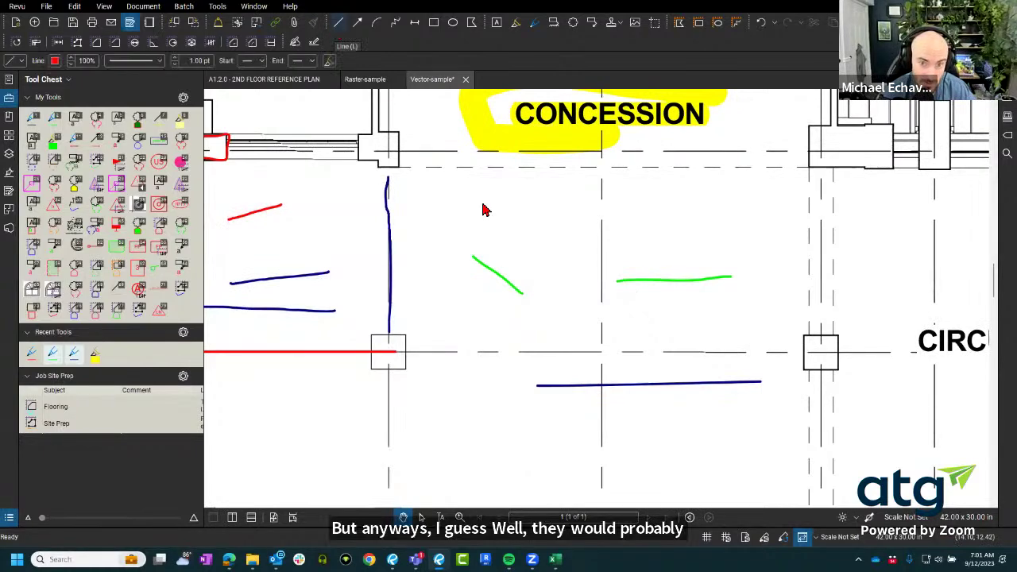
{"action": "left_click_drag", "start_coordinate": [481, 212], "coordinate": [456, 187]}
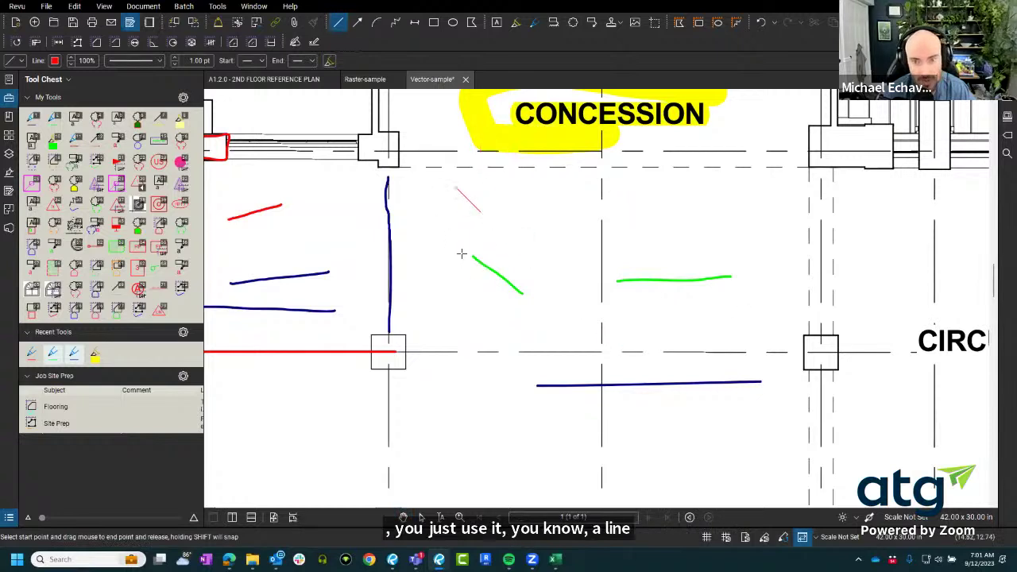
Draw a longer diagonal red line at 1.00 pt above the green diagonal stroke and give it the Zig Zag line style.
{"action": "left_click_drag", "start_coordinate": [462, 253], "coordinate": [558, 289]}
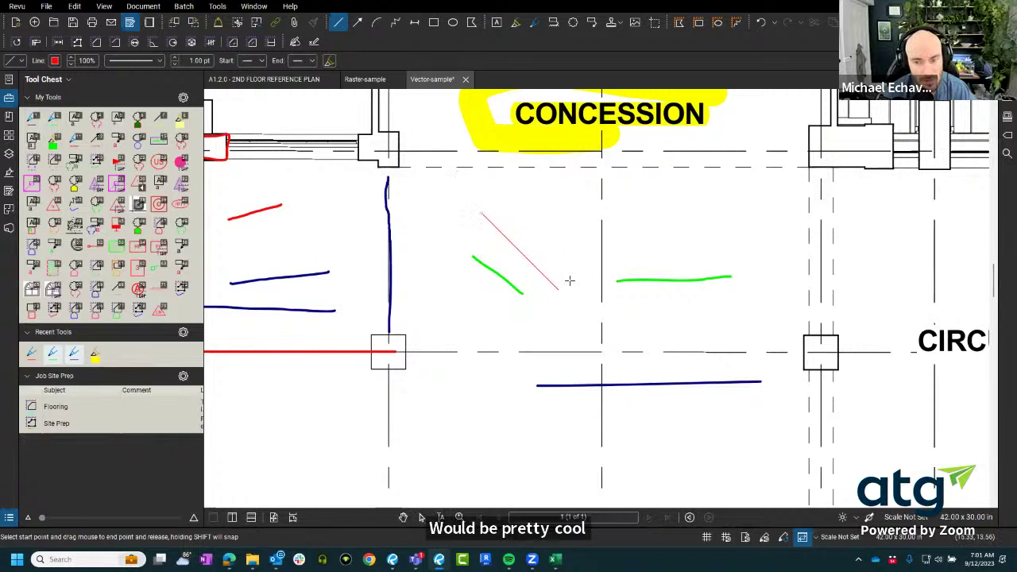
{"action": "key", "text": "Escape"}
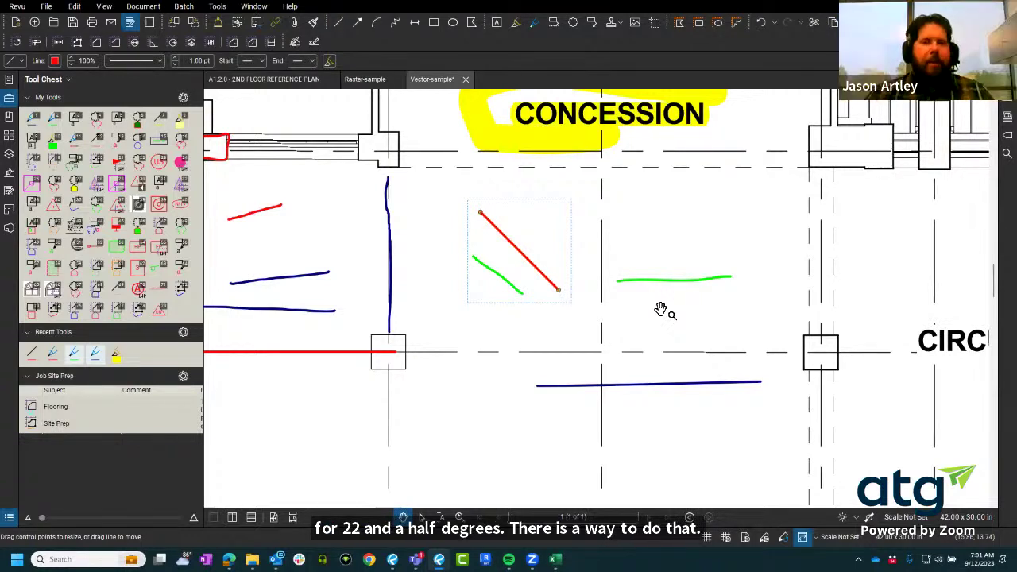
{"action": "mouse_move", "coordinate": [613, 307]}
{"action": "left_mouse_down"}
{"action": "mouse_move", "coordinate": [447, 405]}
{"action": "mouse_move", "coordinate": [446, 393]}
{"action": "left_mouse_up"}
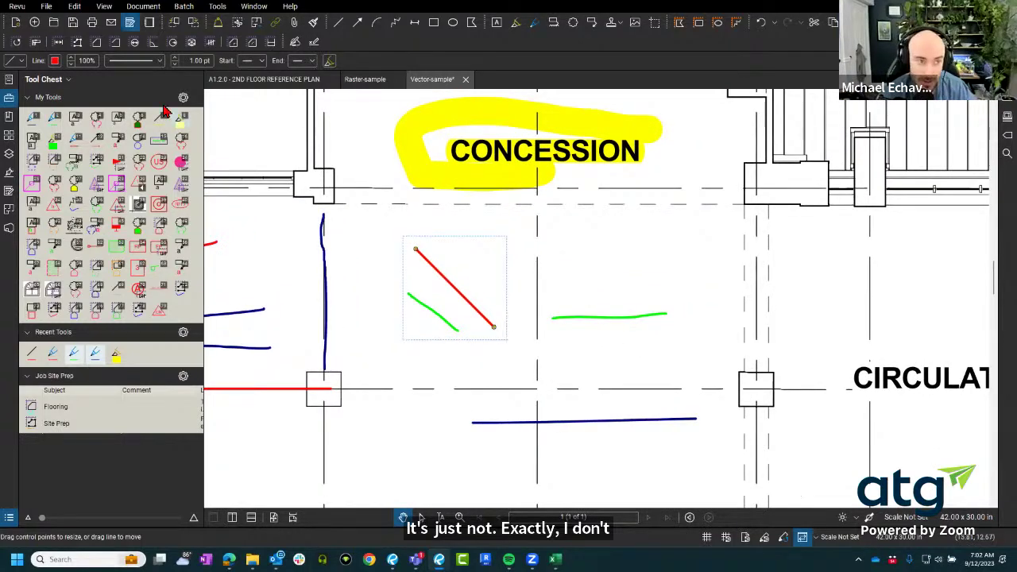
{"action": "left_click", "coordinate": [135, 60]}
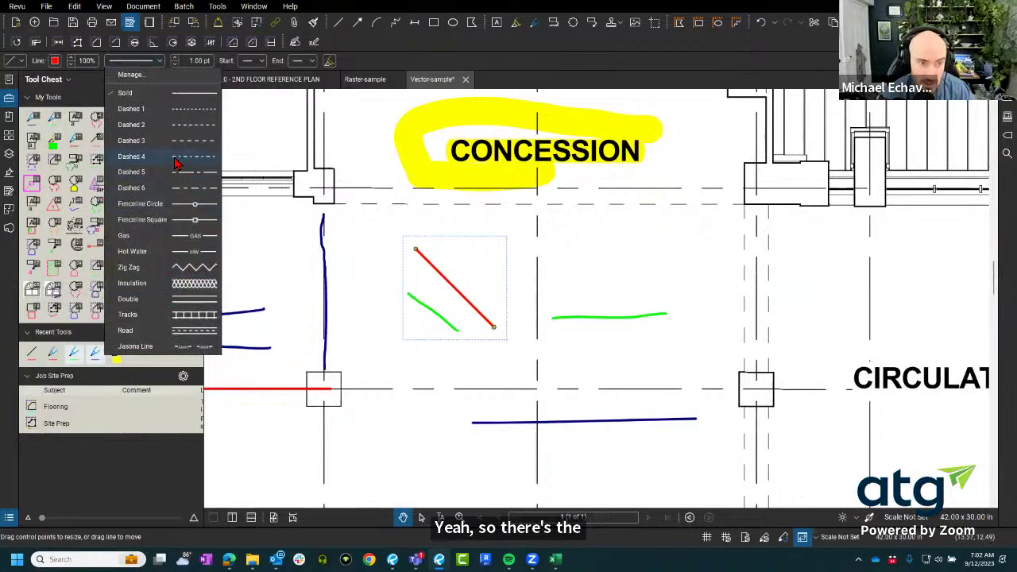
{"action": "left_click", "coordinate": [163, 267]}
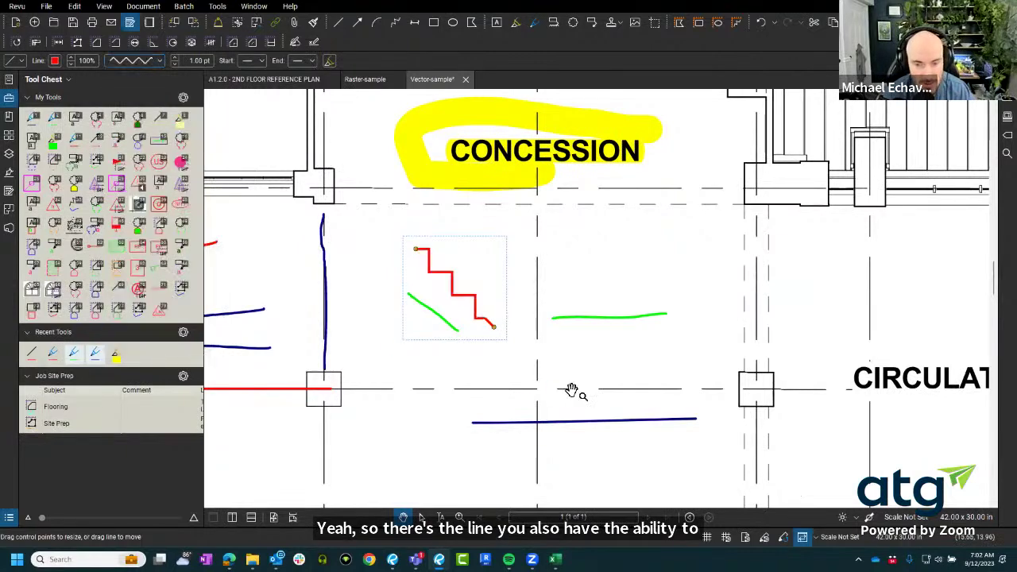
Stretch the zigzag line by its endpoints and level it into a long horizontal line above the two green strokes.
{"action": "left_click_drag", "start_coordinate": [493, 326], "coordinate": [557, 389]}
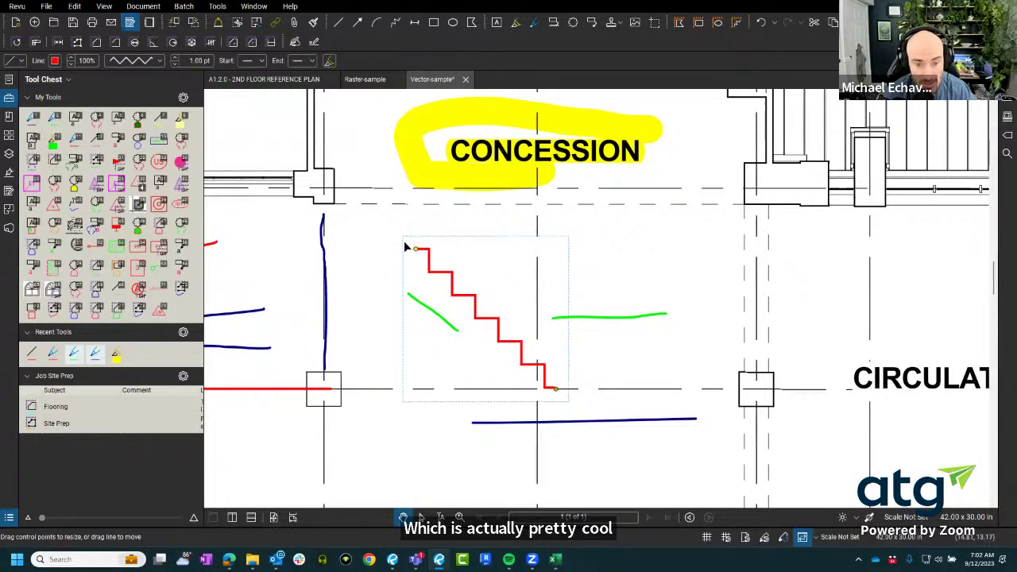
{"action": "left_click_drag", "start_coordinate": [413, 248], "coordinate": [352, 205]}
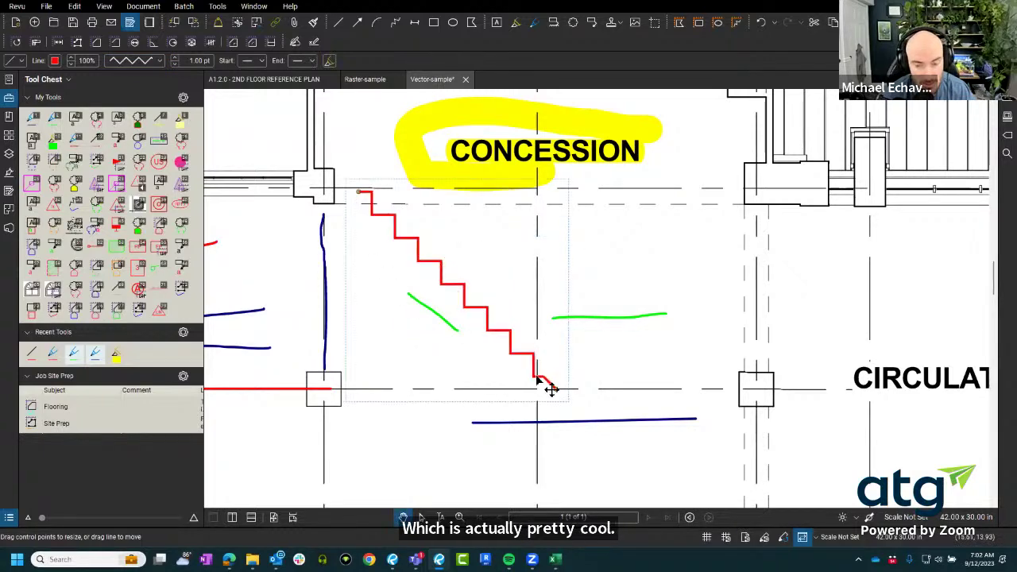
{"action": "left_click_drag", "start_coordinate": [554, 391], "coordinate": [586, 253]}
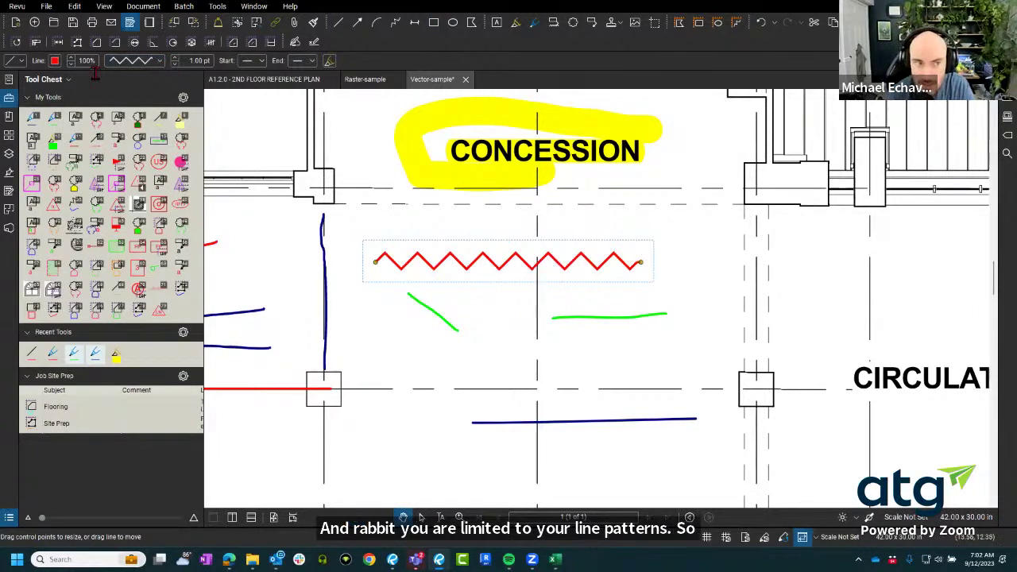
Review the available sets in the Manage Line Style Sets dialog and close it.
{"action": "left_click", "coordinate": [140, 62]}
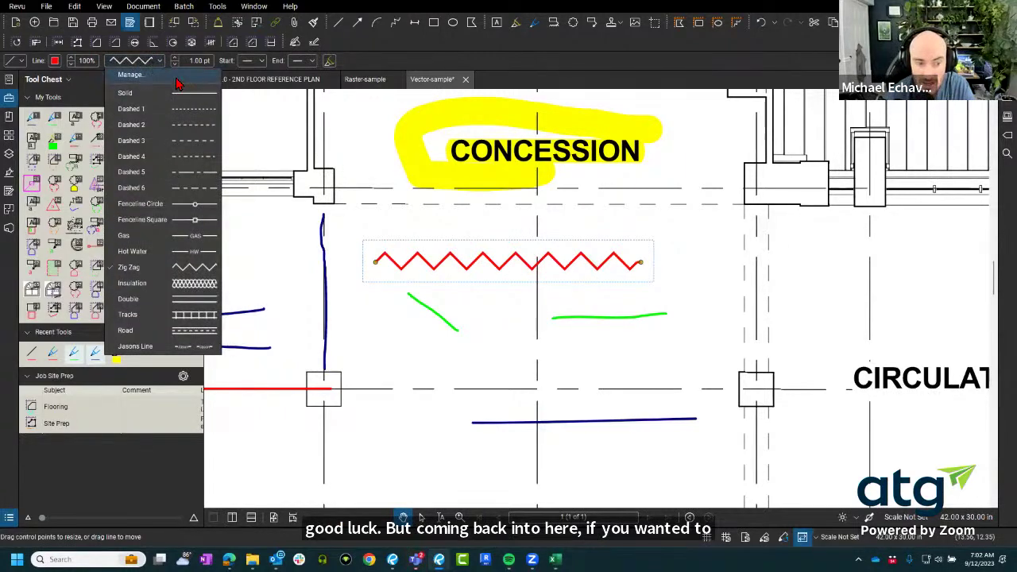
{"action": "left_click", "coordinate": [176, 79]}
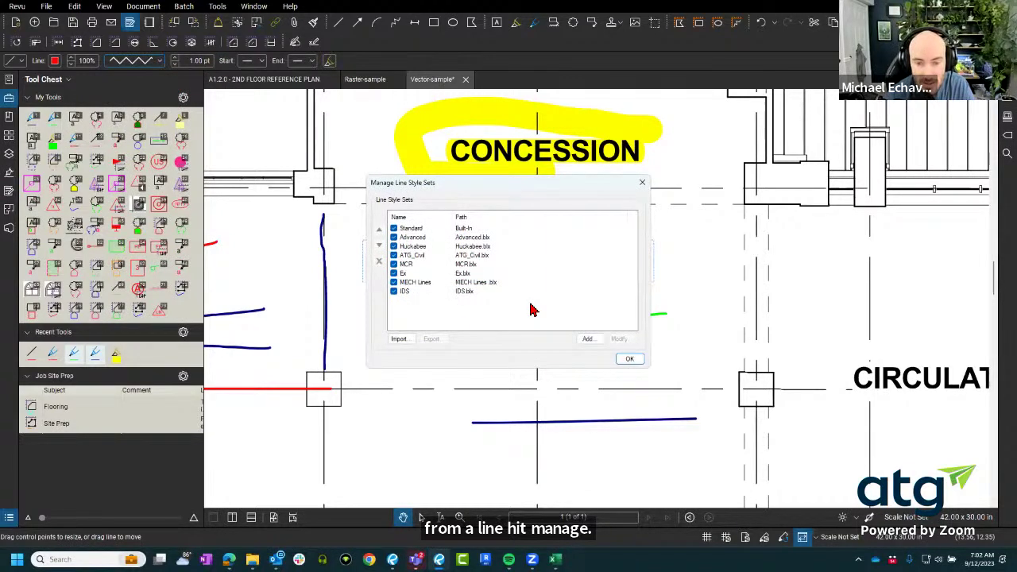
{"action": "left_click", "coordinate": [642, 183]}
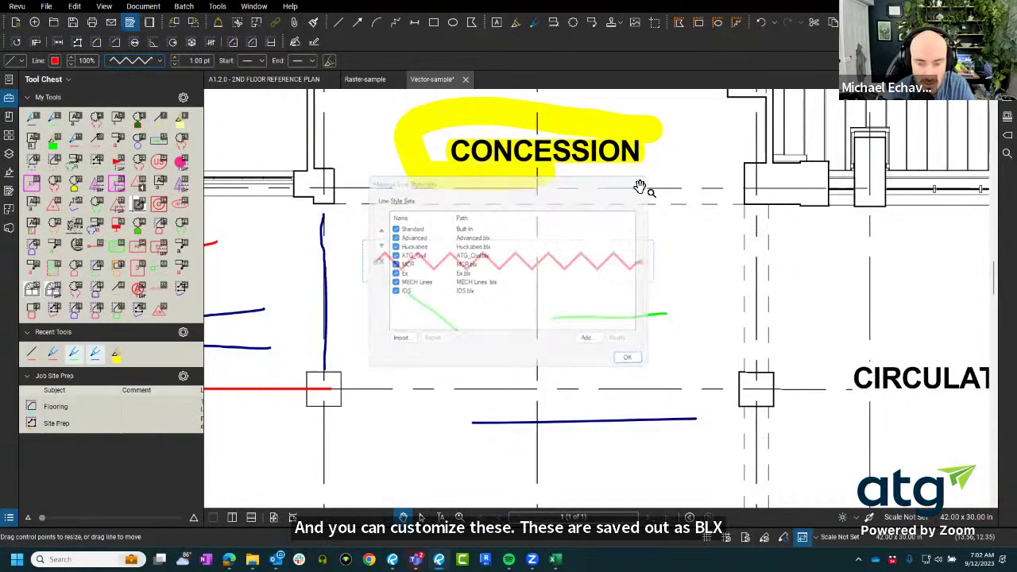
Add a closed arrowhead to the end of the zigzag line and extend that end slightly.
{"action": "mouse_move", "coordinate": [549, 281]}
{"action": "left_mouse_down"}
{"action": "mouse_move", "coordinate": [408, 275]}
{"action": "mouse_move", "coordinate": [550, 298]}
{"action": "left_mouse_up"}
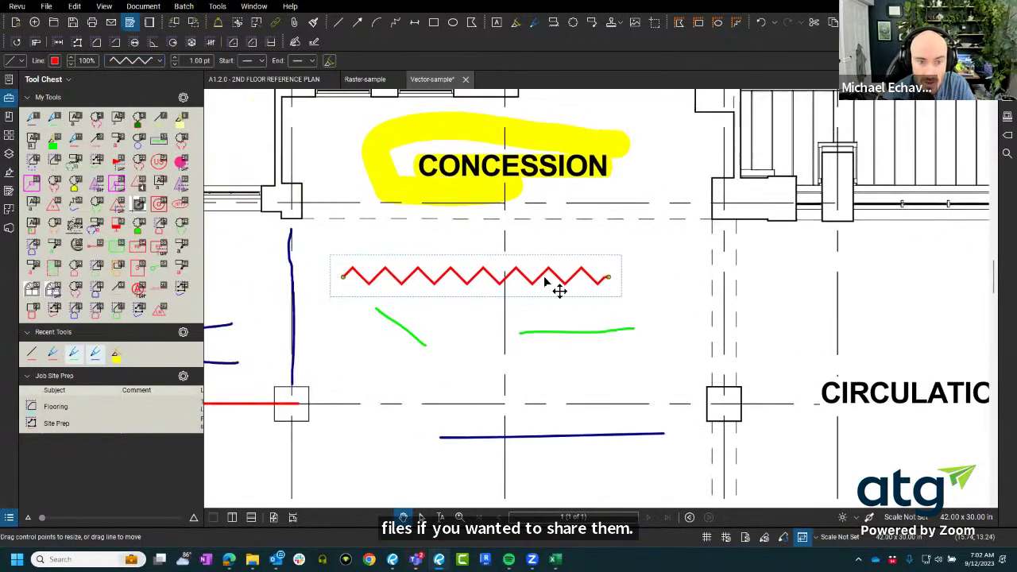
{"action": "left_click", "coordinate": [311, 62]}
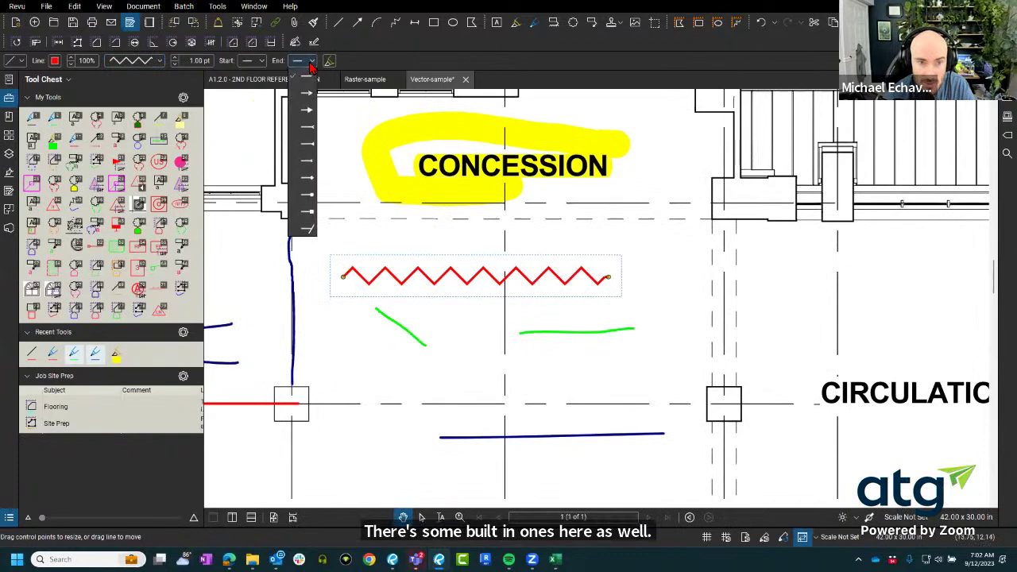
{"action": "left_click", "coordinate": [303, 103]}
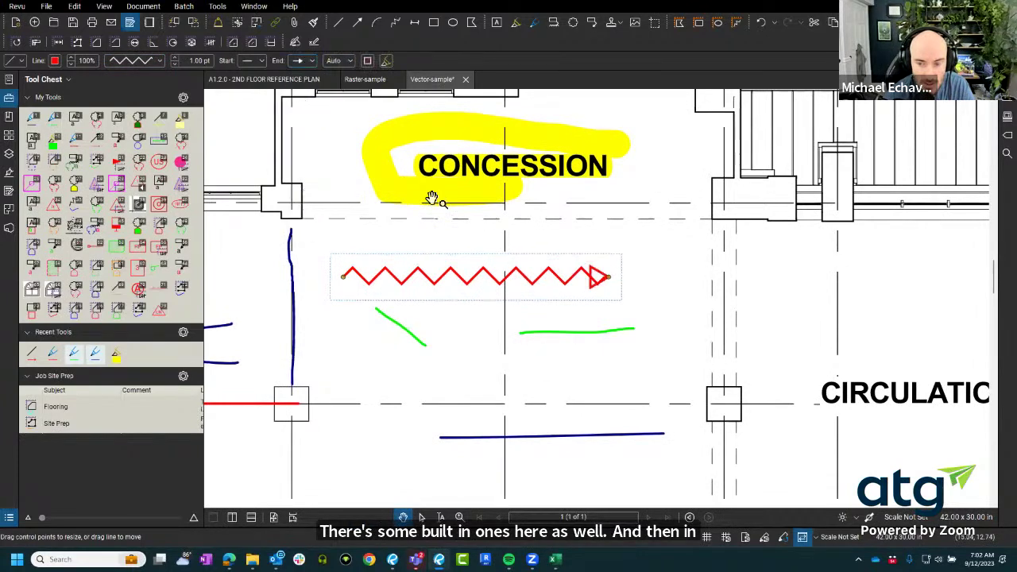
{"action": "left_click_drag", "start_coordinate": [620, 279], "coordinate": [647, 285]}
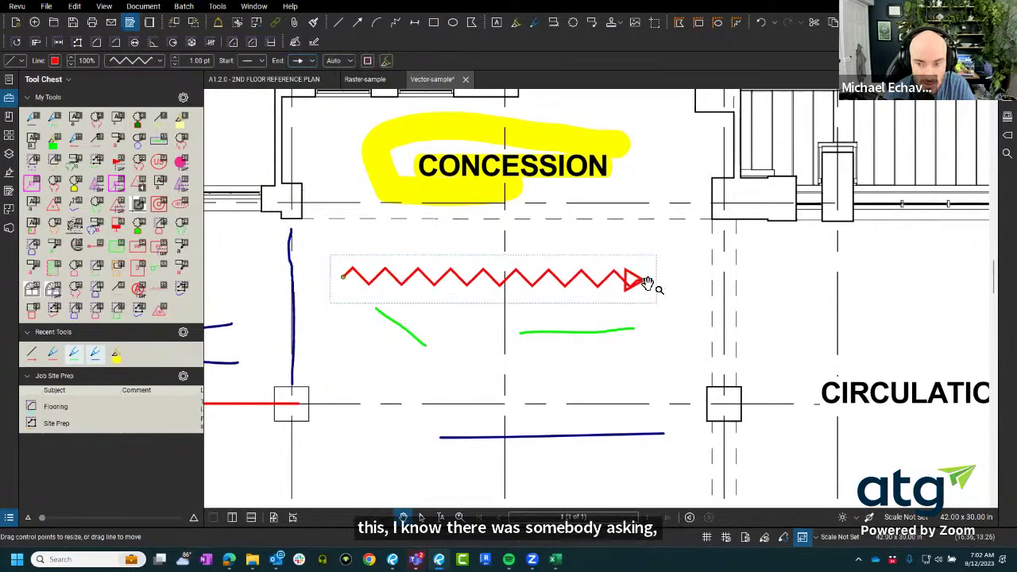
Inspect the zigzag line's arrowhead up close and delete the line.
{"action": "scroll", "coordinate": [644, 288], "scroll_direction": "up", "scroll_amount": 3}
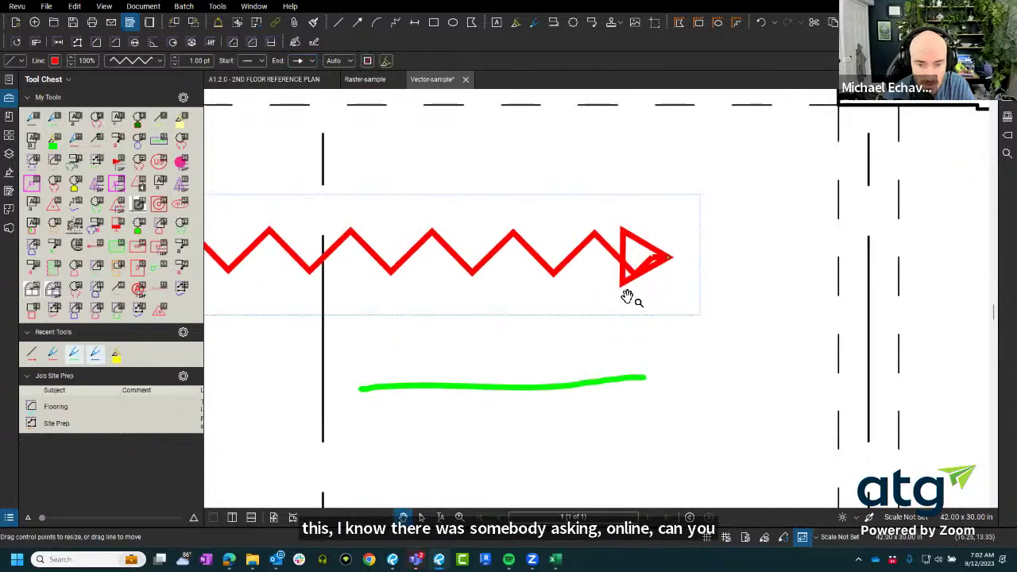
{"action": "scroll", "coordinate": [628, 291], "scroll_direction": "down", "scroll_amount": 3}
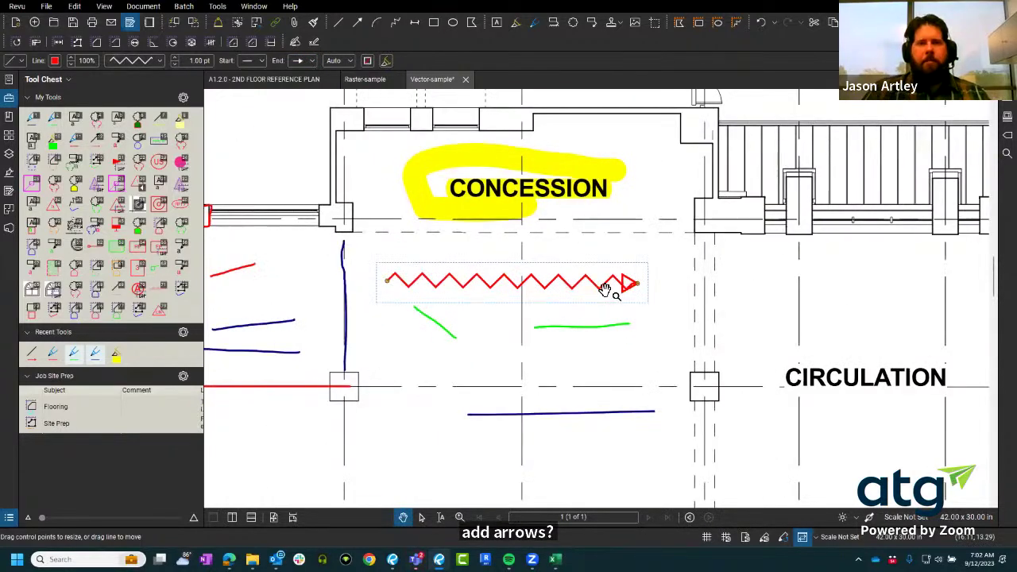
{"action": "key", "text": "Delete"}
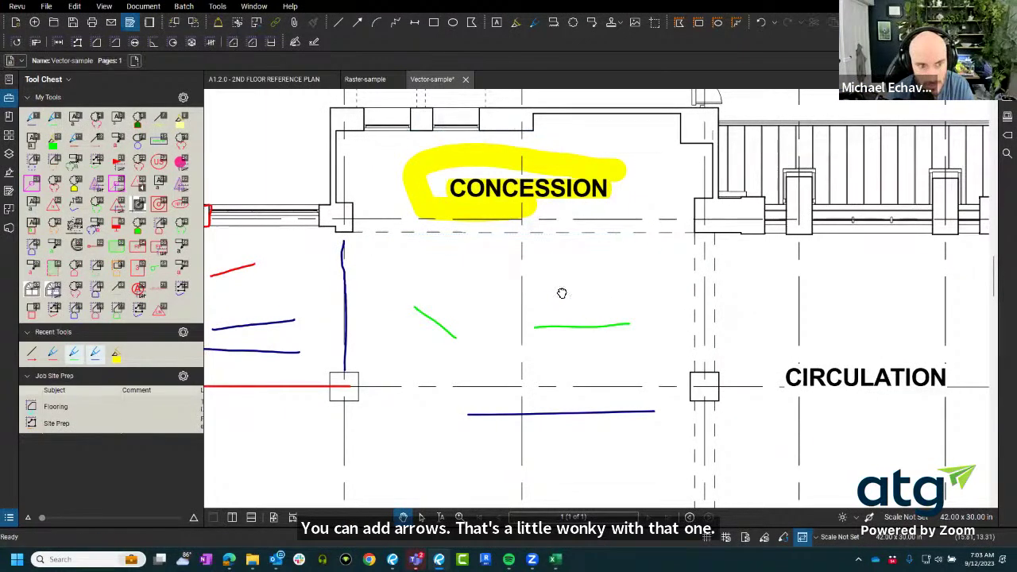
Draw a nearly horizontal red arrow at 0.50 pt above the horizontal green stroke, starting on the vertical grid line.
{"action": "left_click_drag", "start_coordinate": [562, 293], "coordinate": [492, 284]}
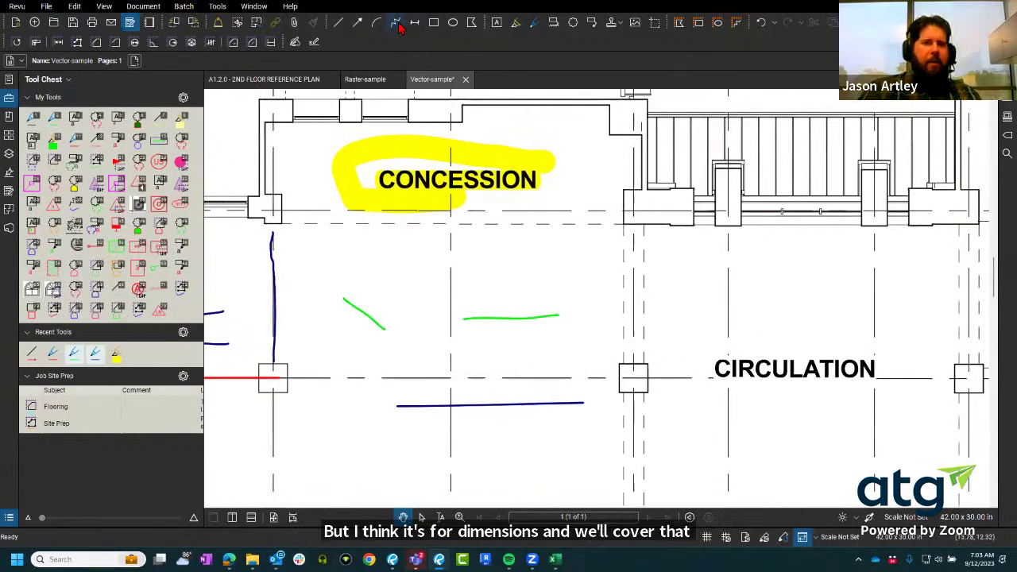
{"action": "left_click", "coordinate": [358, 22]}
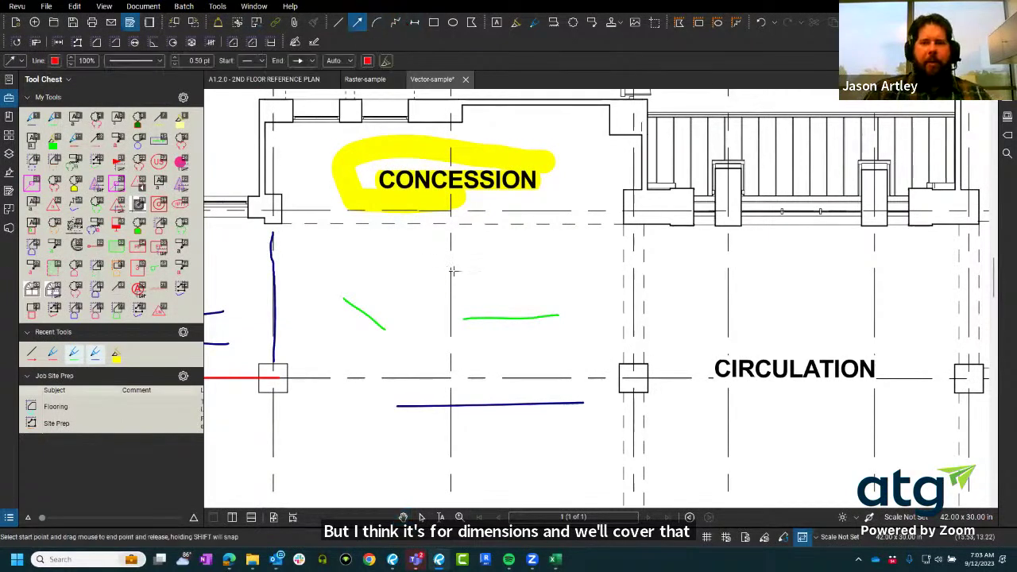
{"action": "left_click_drag", "start_coordinate": [453, 271], "coordinate": [572, 271]}
{"action": "scroll", "coordinate": [573, 270], "scroll_direction": "up", "scroll_amount": 2}
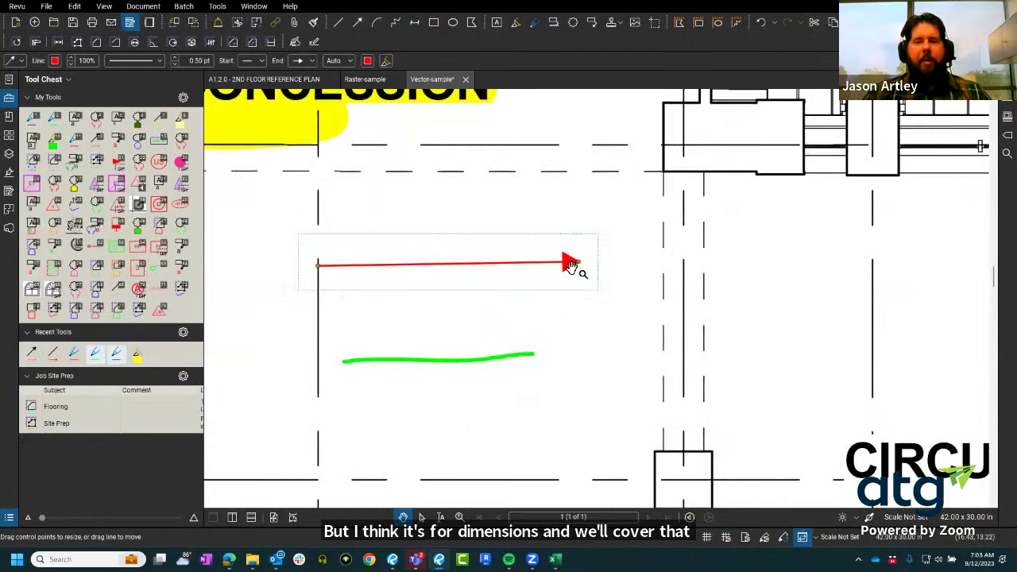
Try the slash, square, circle and diamond end styles on the red arrow.
{"action": "left_click", "coordinate": [302, 61]}
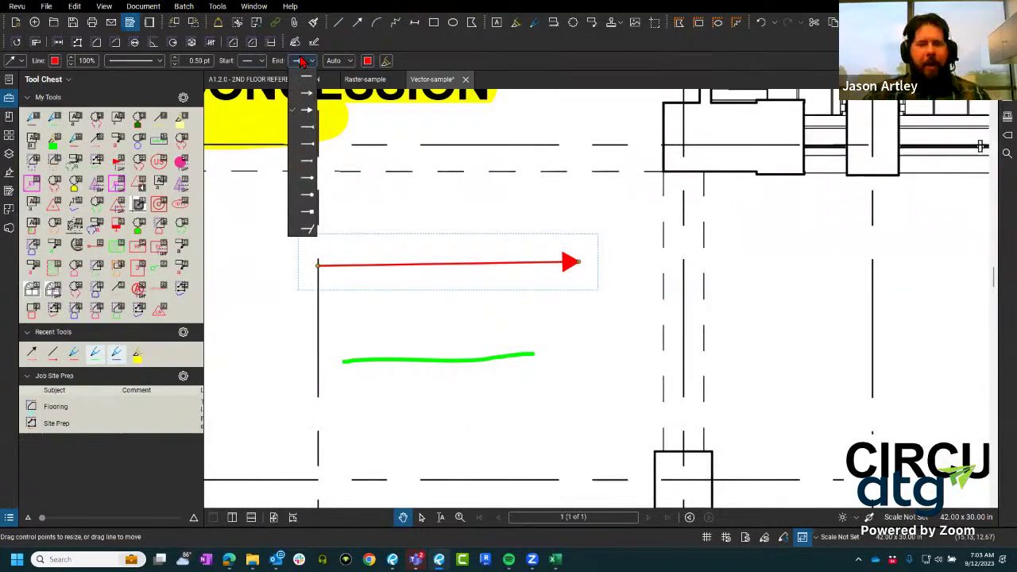
{"action": "left_click", "coordinate": [306, 230]}
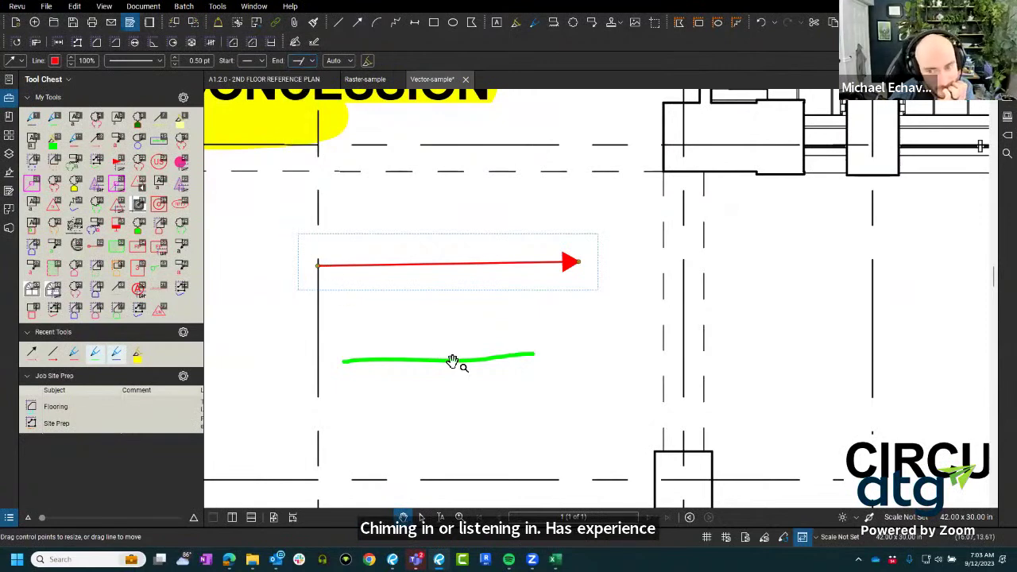
{"action": "left_click", "coordinate": [313, 64]}
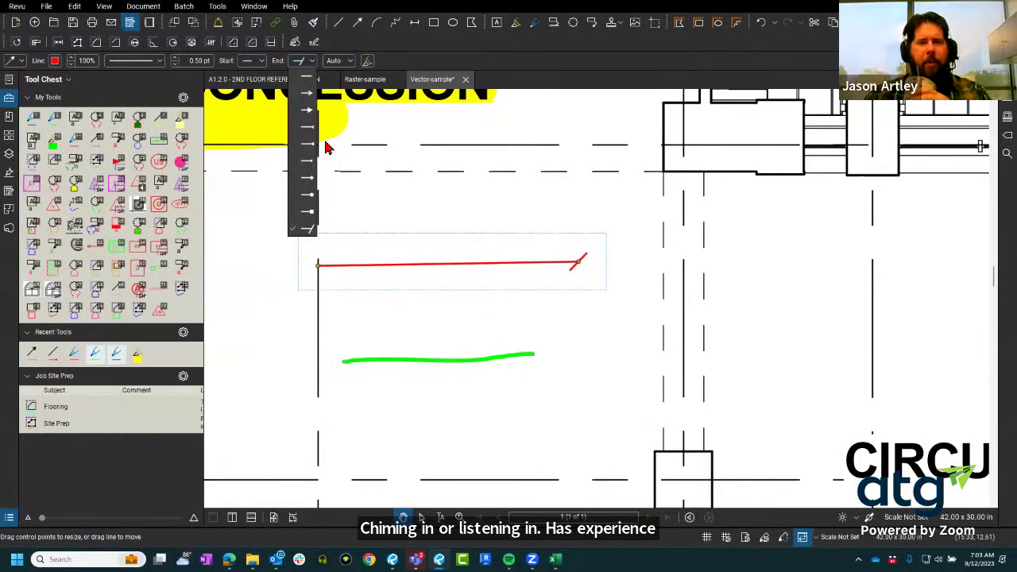
{"action": "left_click", "coordinate": [307, 211]}
{"action": "left_click", "coordinate": [306, 61]}
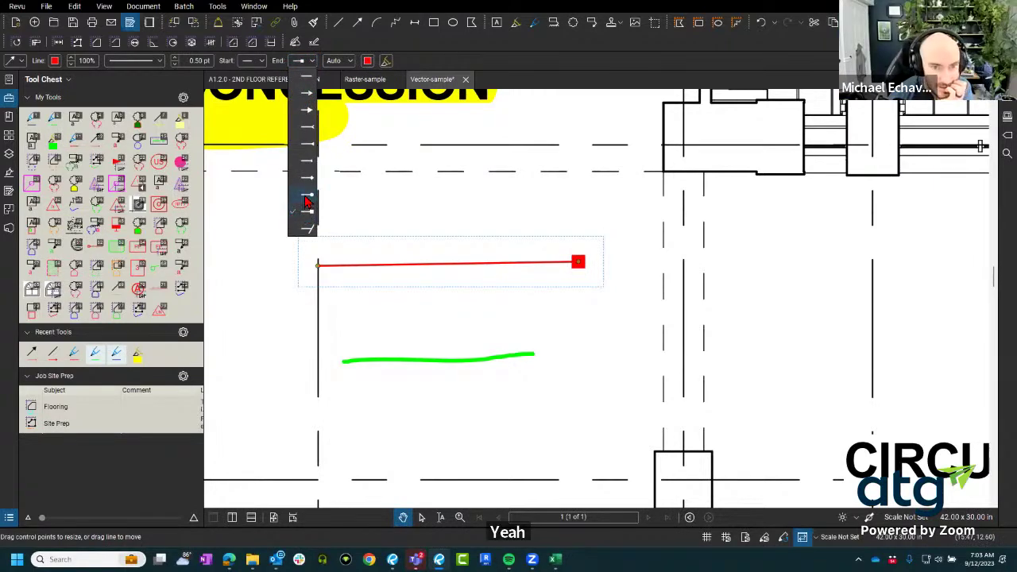
{"action": "left_click", "coordinate": [306, 199]}
{"action": "left_click", "coordinate": [306, 61]}
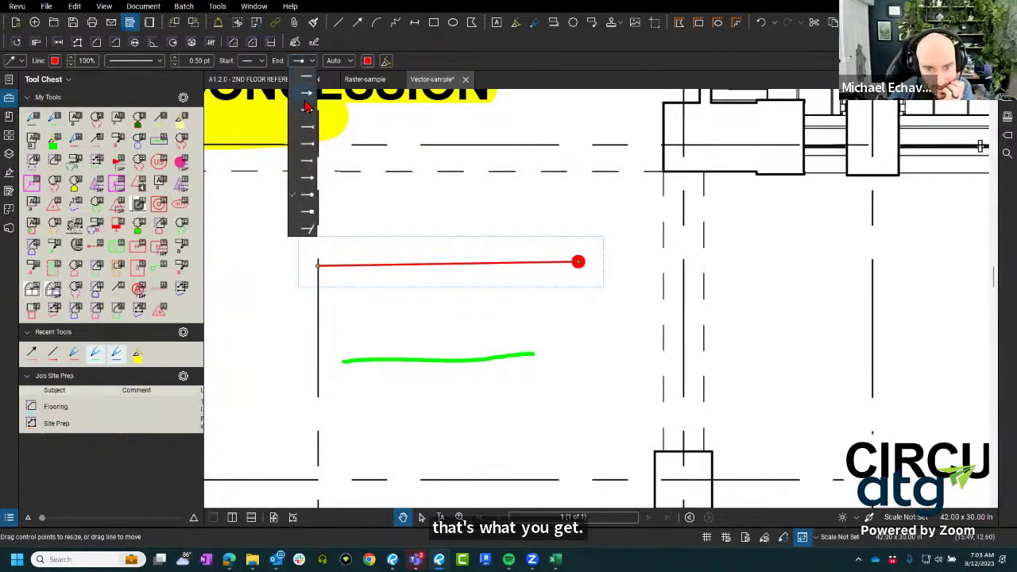
{"action": "left_click", "coordinate": [306, 178]}
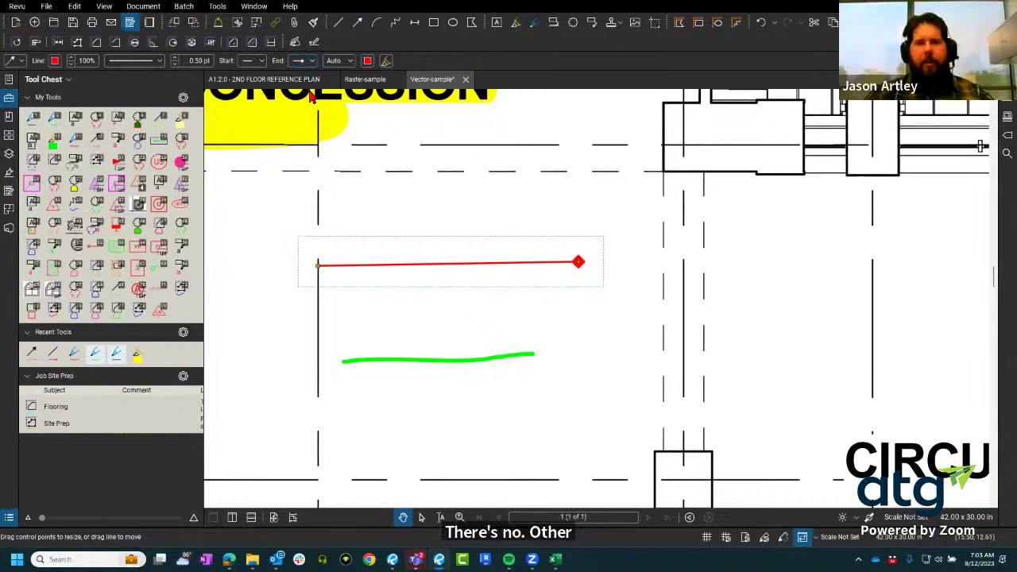
Set the red arrow's end style to a perpendicular bar and deselect the arrow.
{"action": "left_click", "coordinate": [300, 62]}
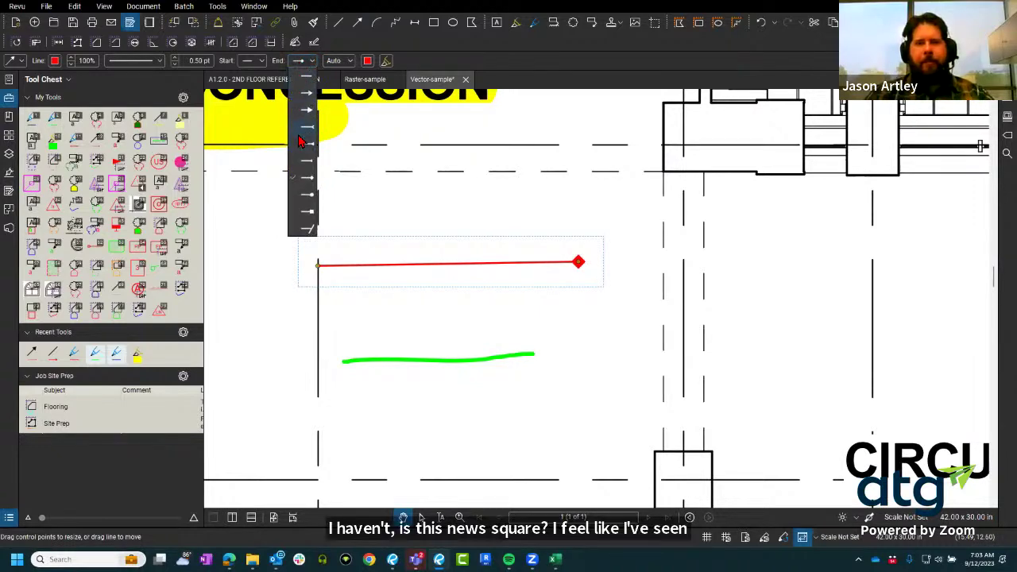
{"action": "left_click", "coordinate": [304, 178]}
{"action": "left_click", "coordinate": [567, 296]}
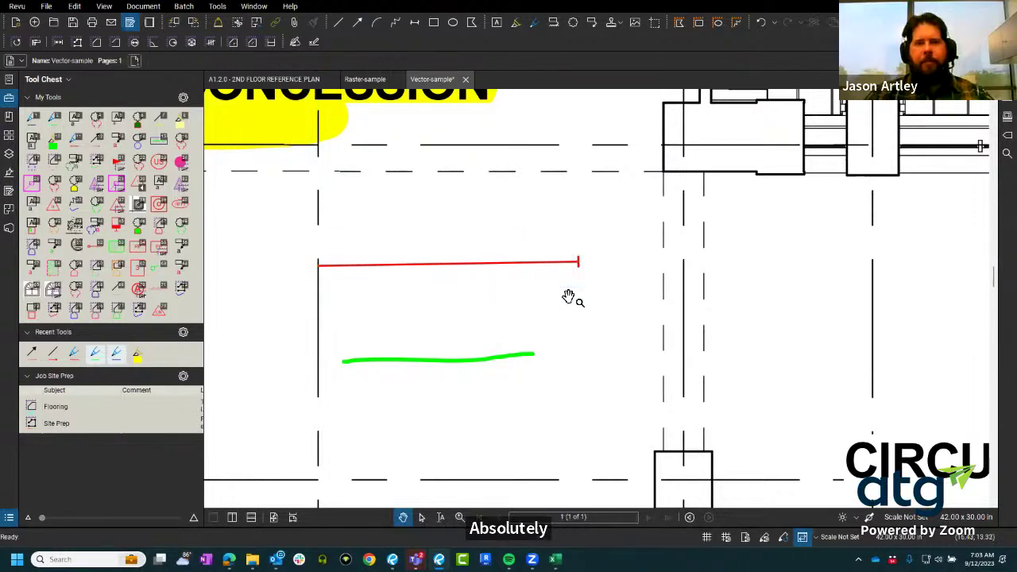
{"action": "scroll", "coordinate": [582, 290], "scroll_direction": "up", "scroll_amount": 1}
{"action": "scroll", "coordinate": [581, 289], "scroll_direction": "down", "scroll_amount": 1}
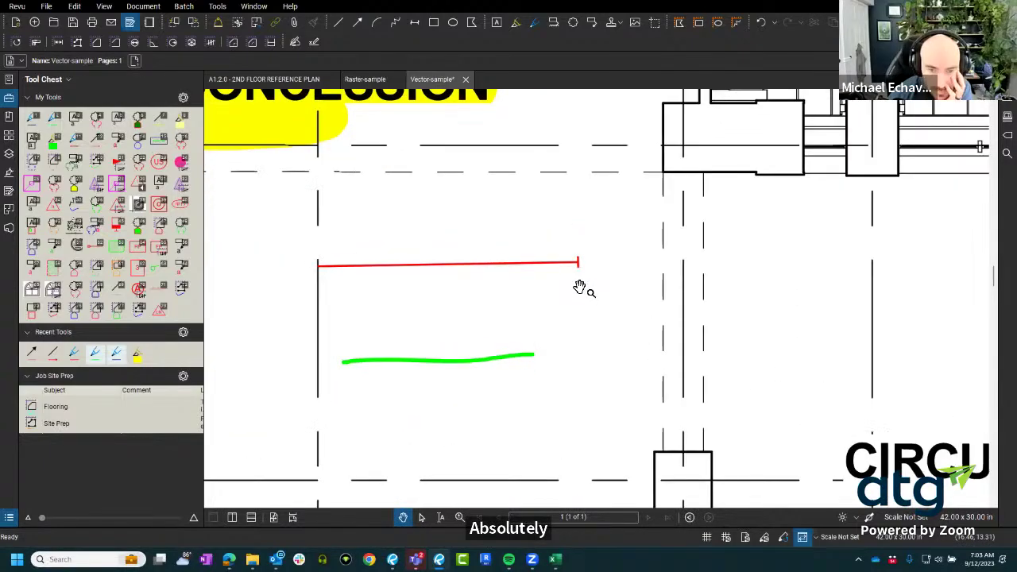
Draw a horizontal dimension below the red line, from the vertical grid line to the column centerline, and label it 10.
{"action": "scroll", "coordinate": [377, 250], "scroll_direction": "down", "scroll_amount": 4}
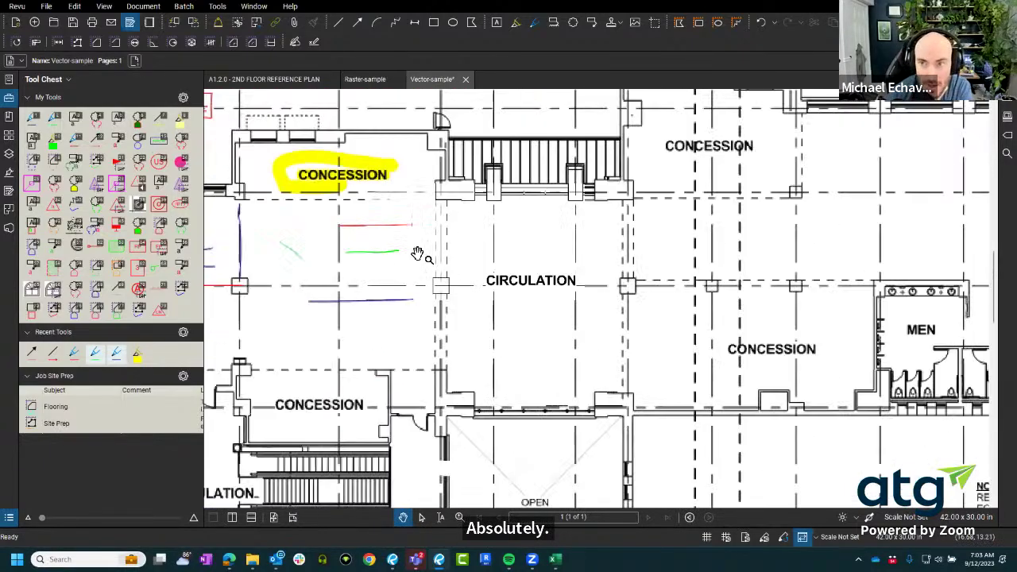
{"action": "scroll", "coordinate": [417, 253], "scroll_direction": "up", "scroll_amount": 4}
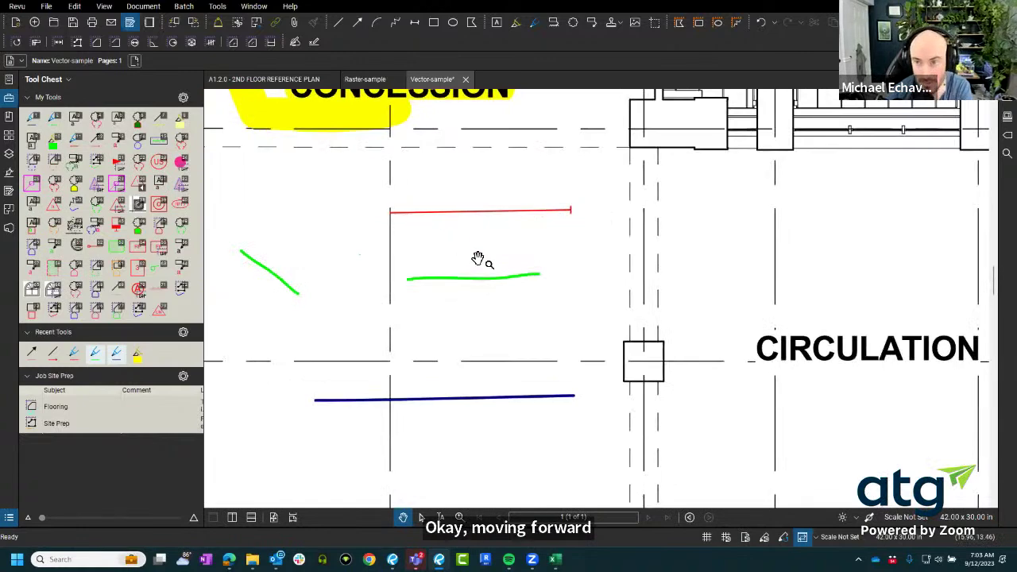
{"action": "left_click", "coordinate": [414, 22]}
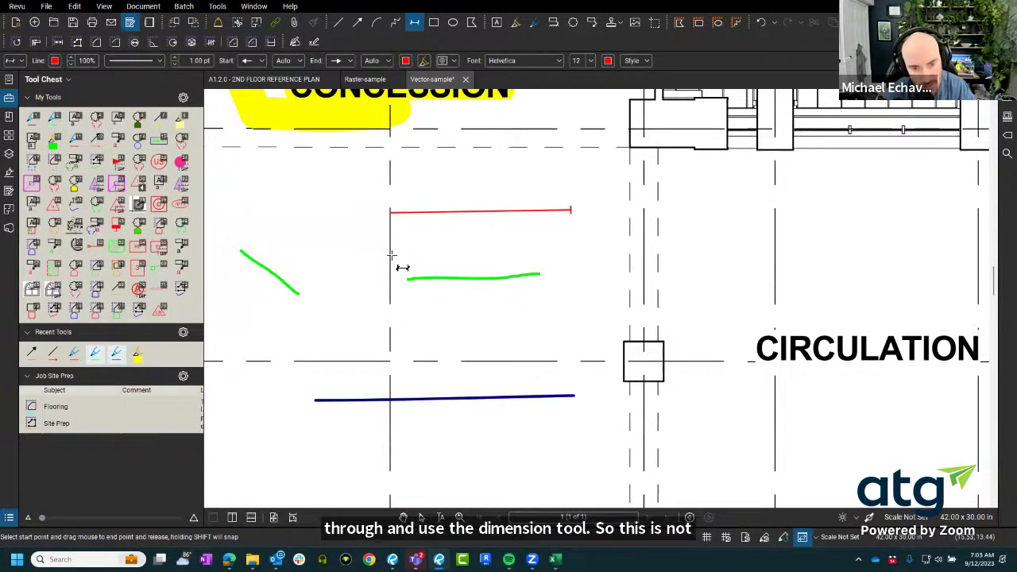
{"action": "mouse_move", "coordinate": [391, 255]}
{"action": "left_mouse_down"}
{"action": "mouse_move", "coordinate": [601, 353]}
{"action": "mouse_move", "coordinate": [644, 251]}
{"action": "left_mouse_up"}
{"action": "scroll", "coordinate": [528, 330], "scroll_direction": "up", "scroll_amount": 1}
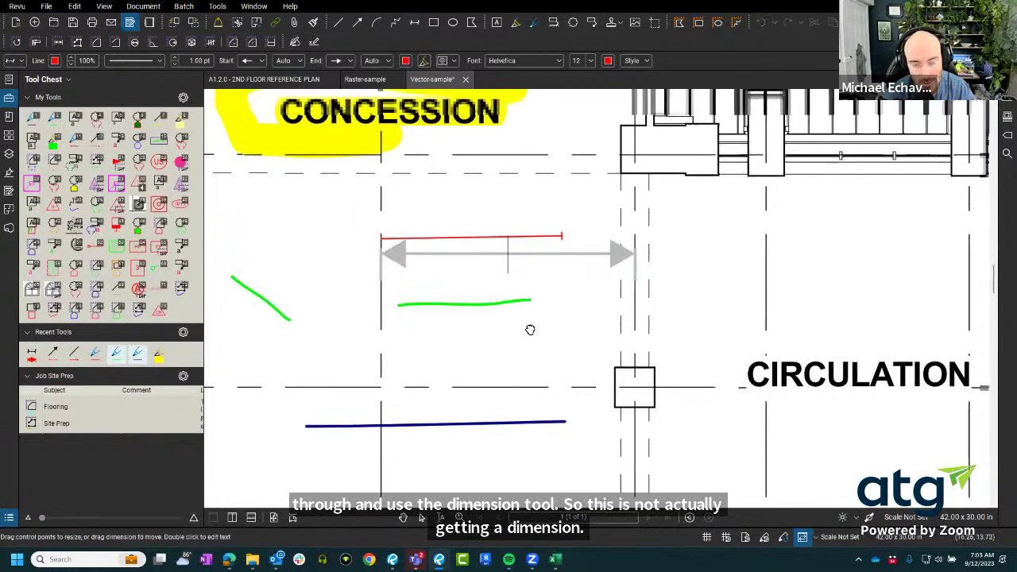
{"action": "type", "text": "10"}
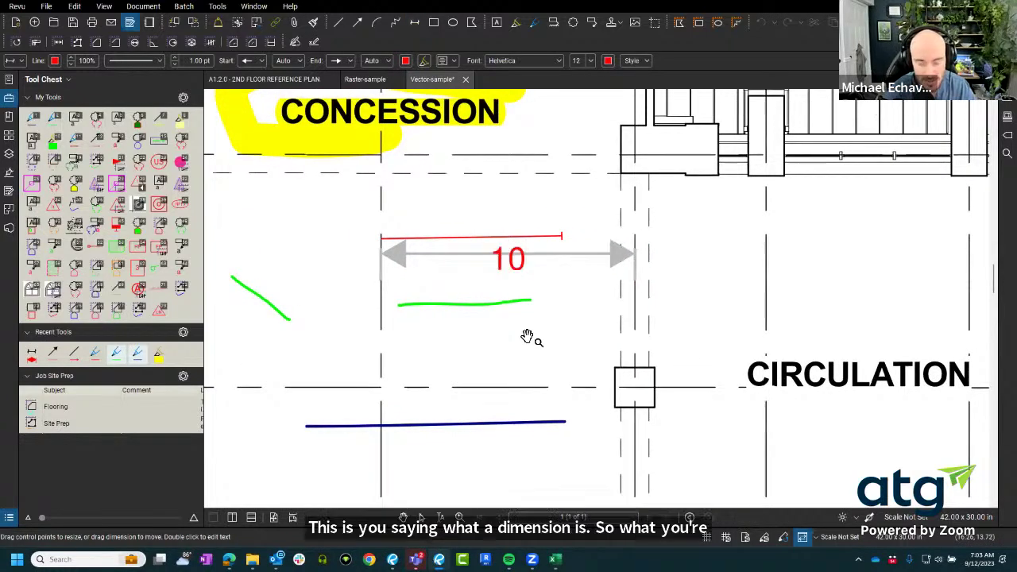
Complete the dimension label as 10' and delete the thin red arrow that overlaps the dimension.
{"action": "type", "text": "'"}
{"action": "left_click", "coordinate": [527, 338]}
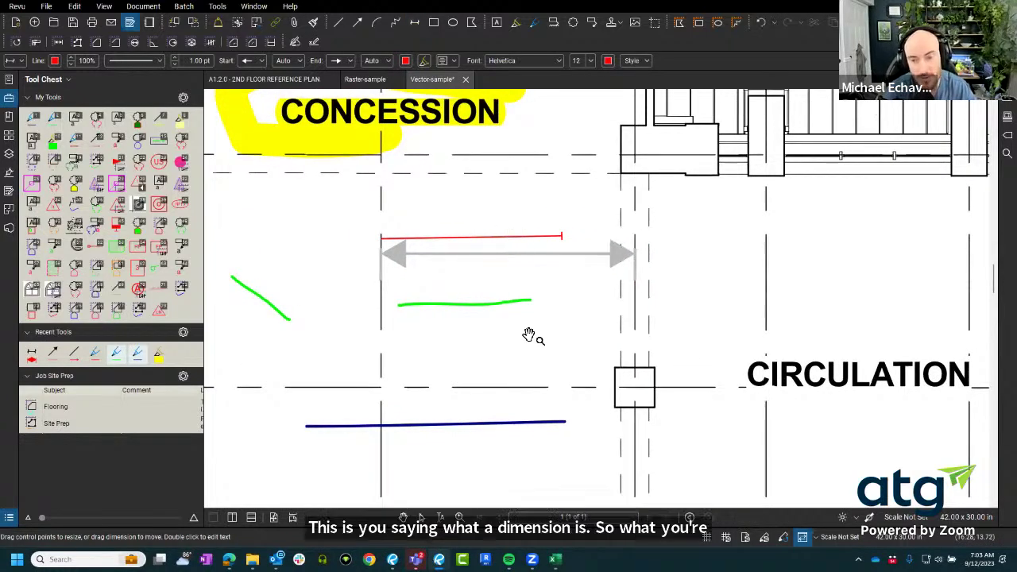
{"action": "key", "text": "Escape"}
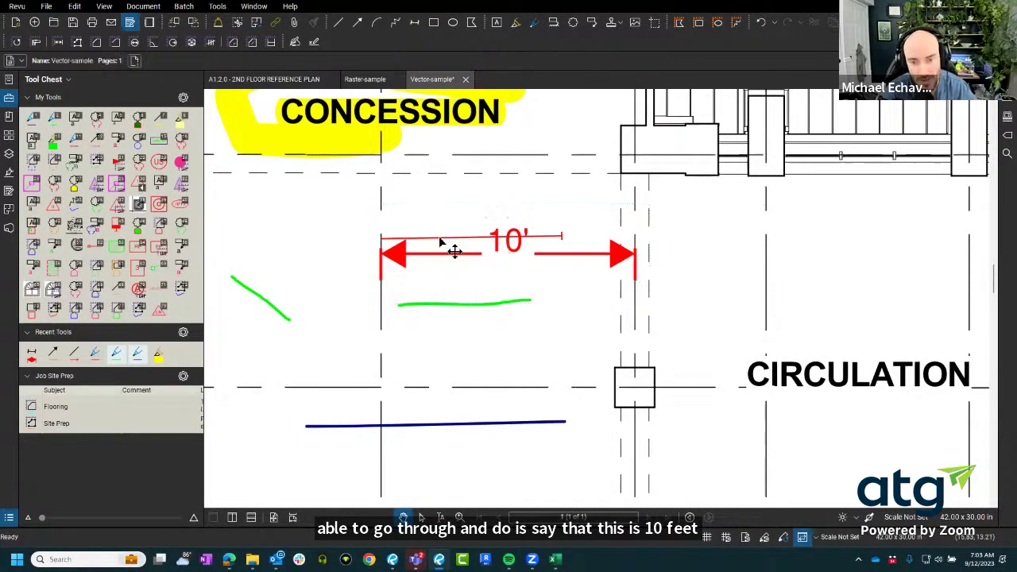
{"action": "left_click", "coordinate": [441, 240]}
Move the 10' text up toward the dimension's starting end so a leader connects it to the dimension line.
{"action": "left_click", "coordinate": [455, 252]}
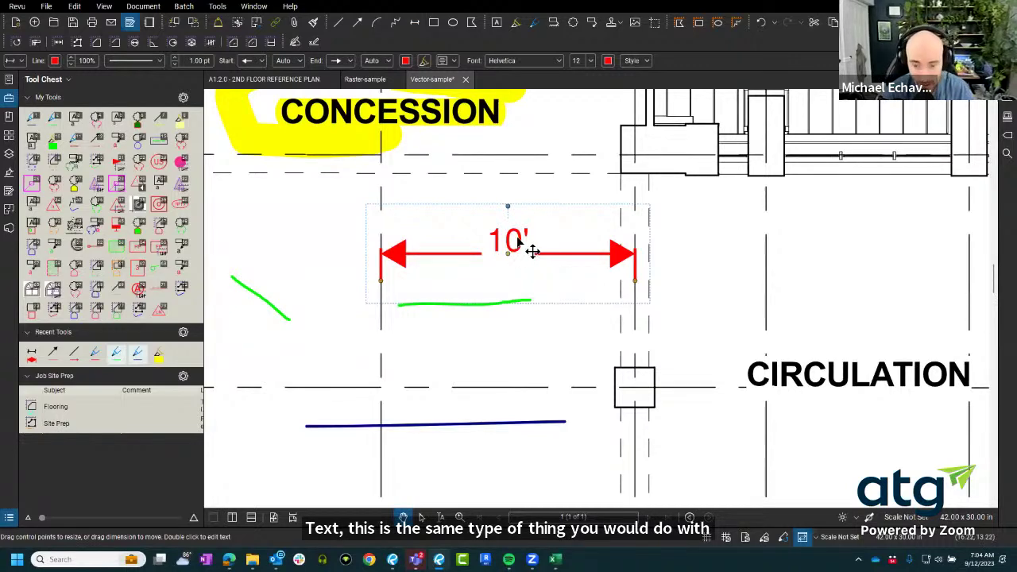
{"action": "scroll", "coordinate": [513, 251], "scroll_direction": "up", "scroll_amount": 3}
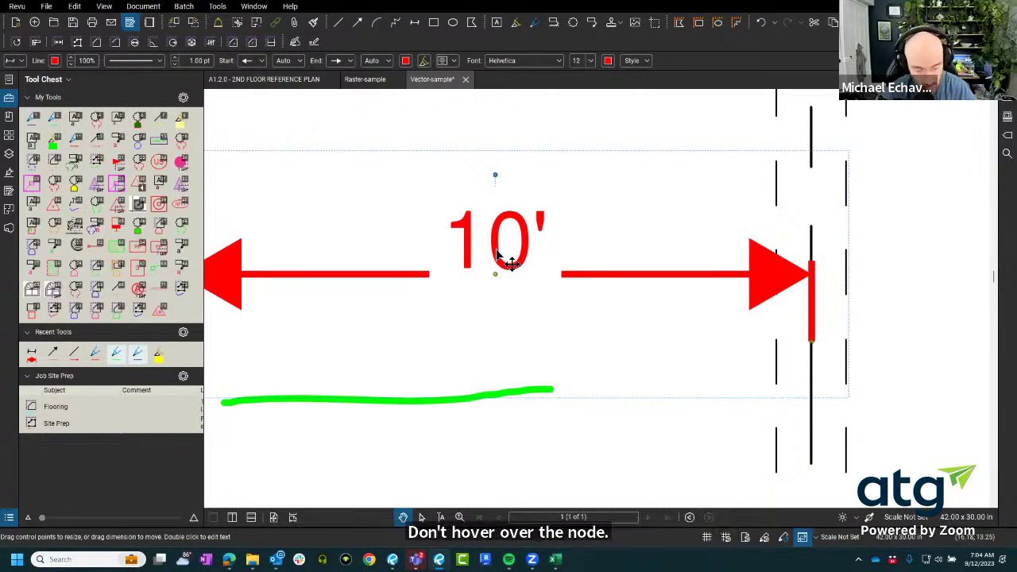
{"action": "left_click_drag", "start_coordinate": [497, 254], "coordinate": [311, 132]}
{"action": "scroll", "coordinate": [363, 306], "scroll_direction": "down", "scroll_amount": 3}
{"action": "left_click_drag", "start_coordinate": [364, 302], "coordinate": [527, 288]}
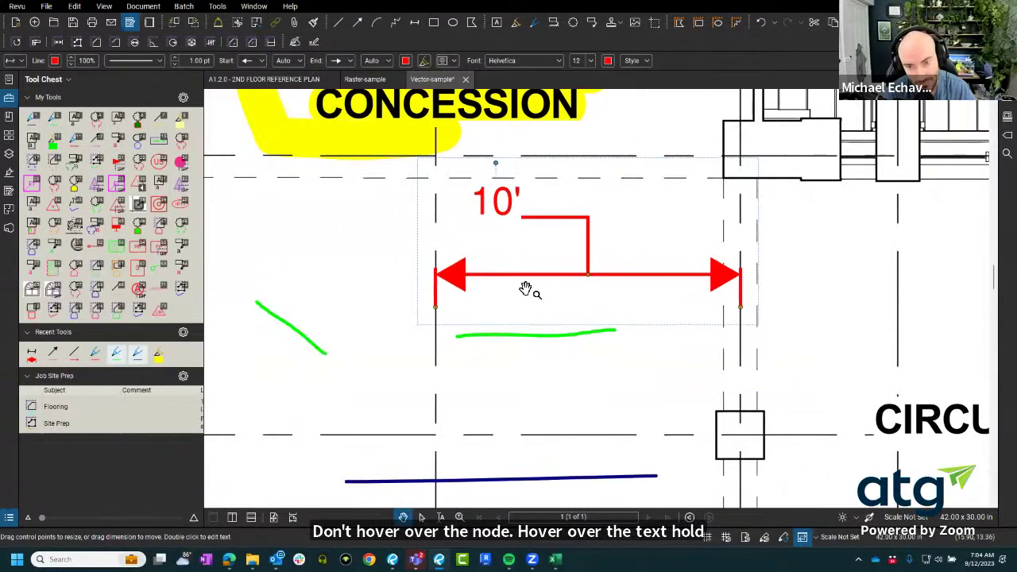
{"action": "left_click", "coordinate": [576, 316]}
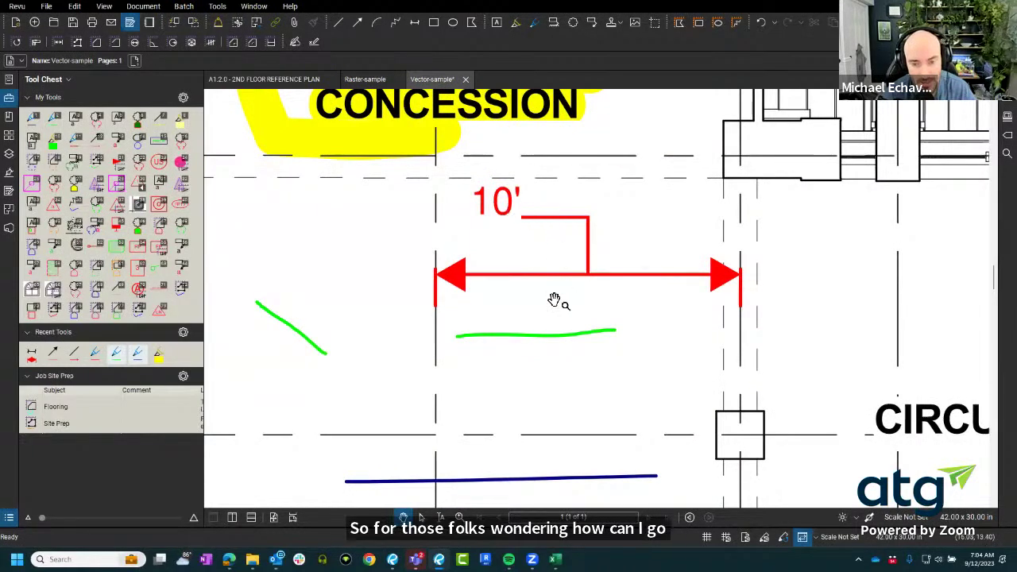
Set both the start and end styles of the 10' dimension to filled squares.
{"action": "left_click", "coordinate": [544, 276]}
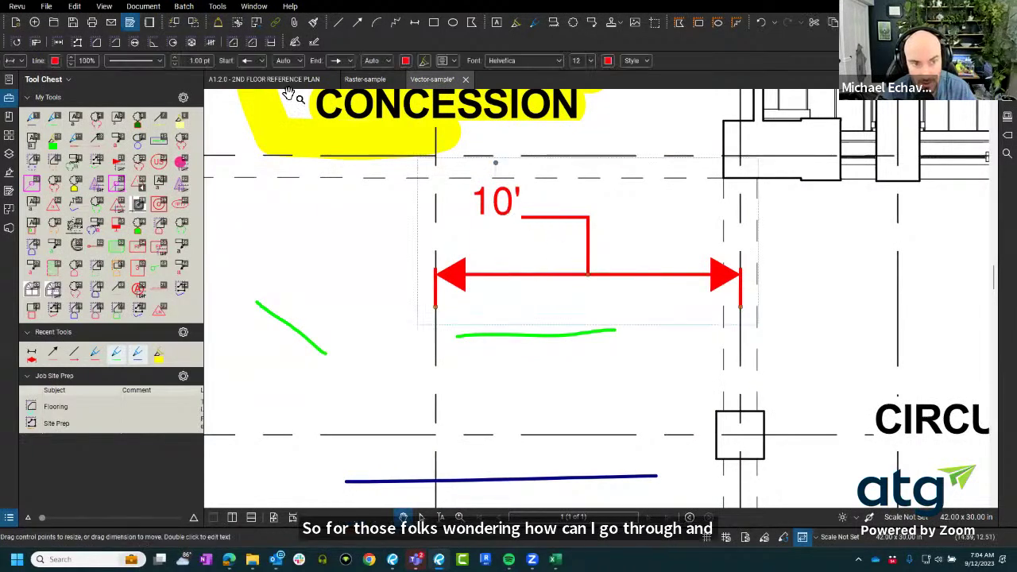
{"action": "left_click", "coordinate": [254, 61]}
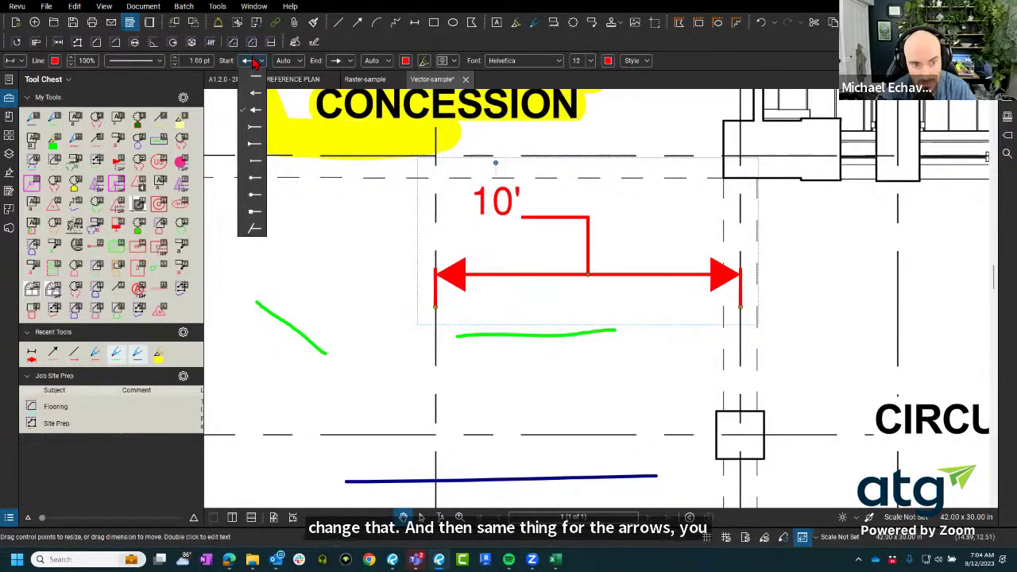
{"action": "left_click", "coordinate": [255, 211]}
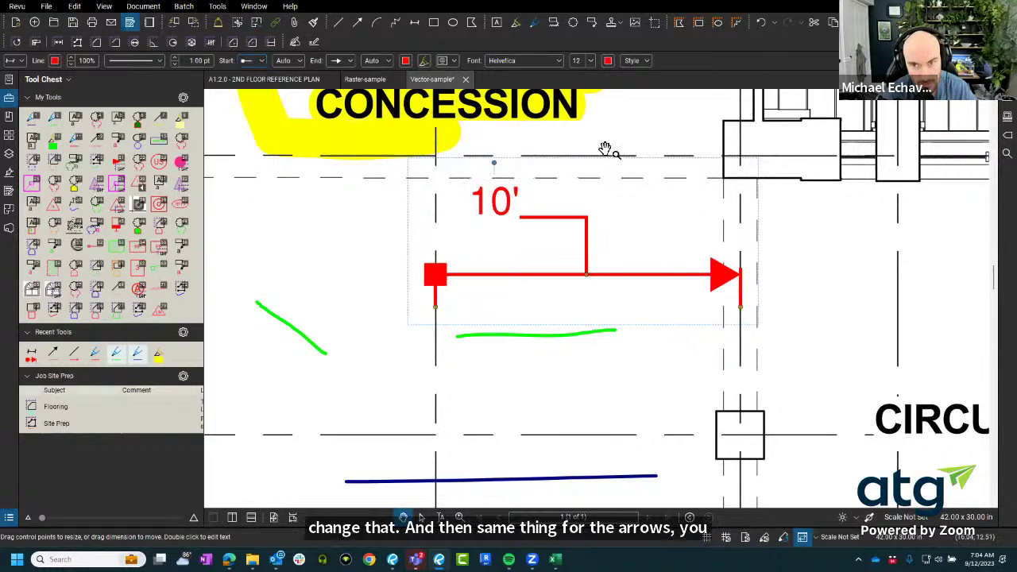
{"action": "left_click", "coordinate": [350, 61]}
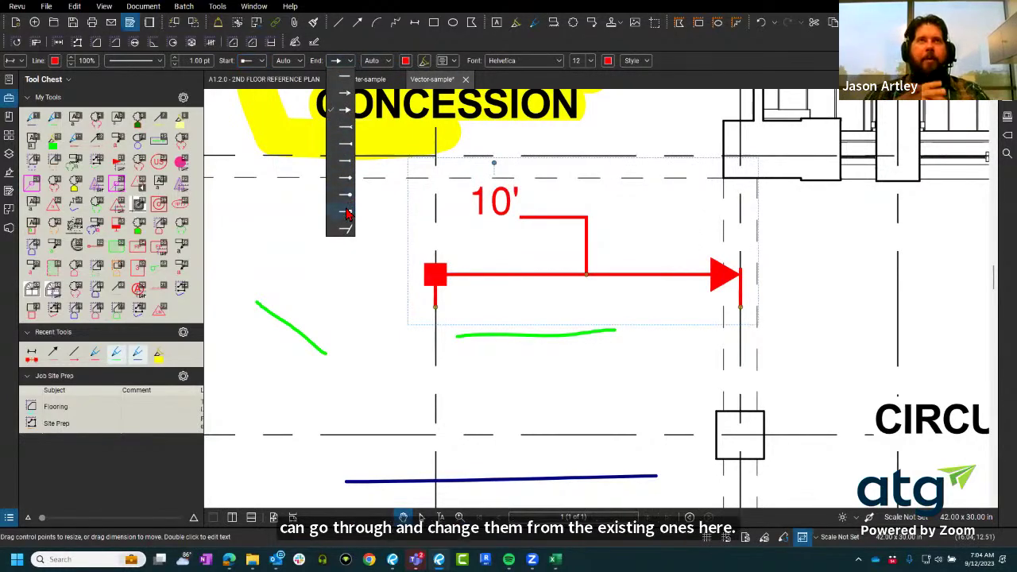
{"action": "left_click", "coordinate": [347, 210]}
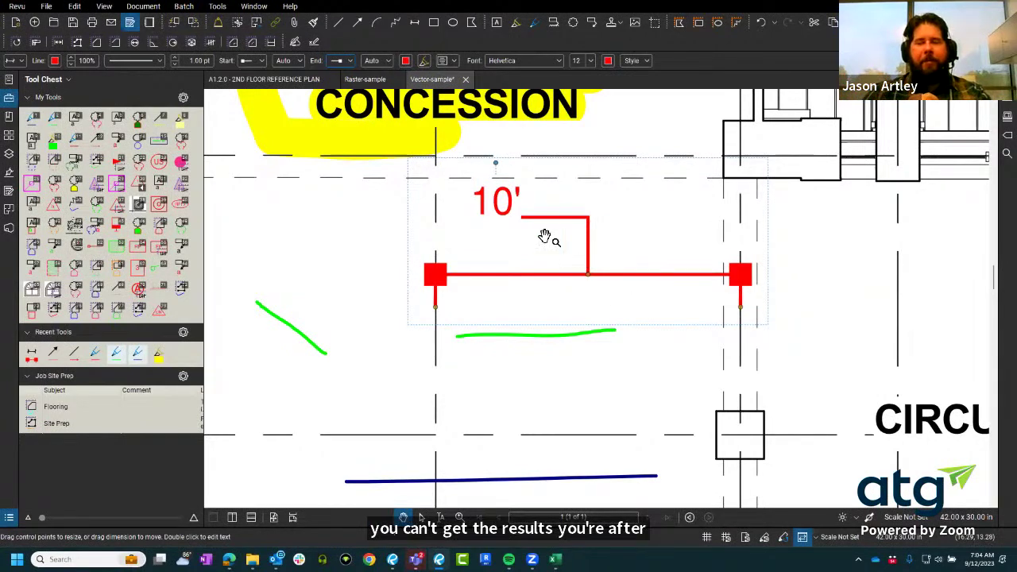
Draw a large red circle outward from its center, enclosing the diagonal green stroke west of the 10' dimension.
{"action": "mouse_move", "coordinate": [350, 216]}
{"action": "left_mouse_down"}
{"action": "mouse_move", "coordinate": [574, 243]}
{"action": "mouse_move", "coordinate": [593, 222]}
{"action": "left_mouse_up"}
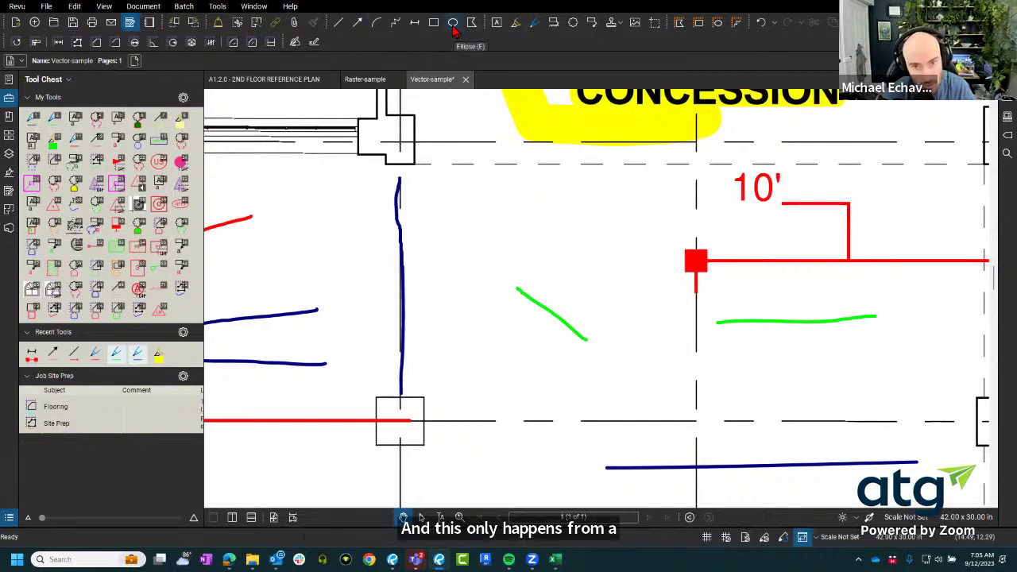
{"action": "key", "text": "e"}
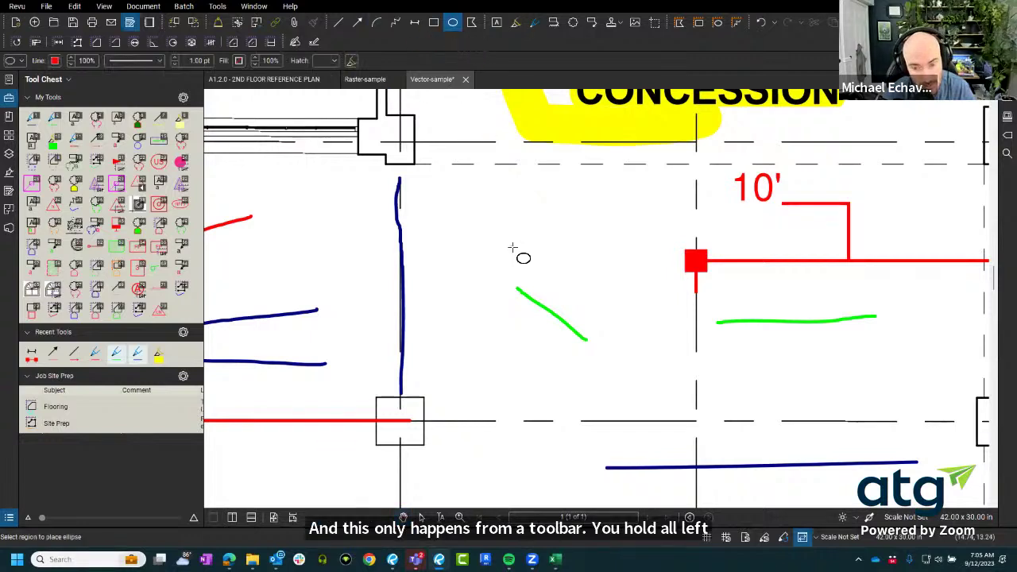
{"action": "left_click_drag", "start_coordinate": [513, 247], "coordinate": [575, 241]}
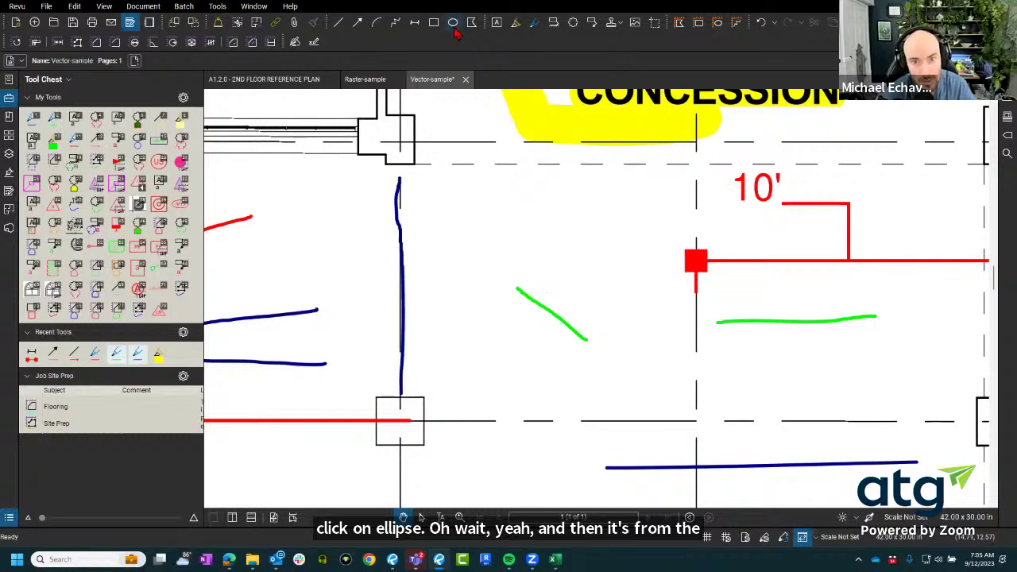
{"action": "left_click", "coordinate": [636, 322]}
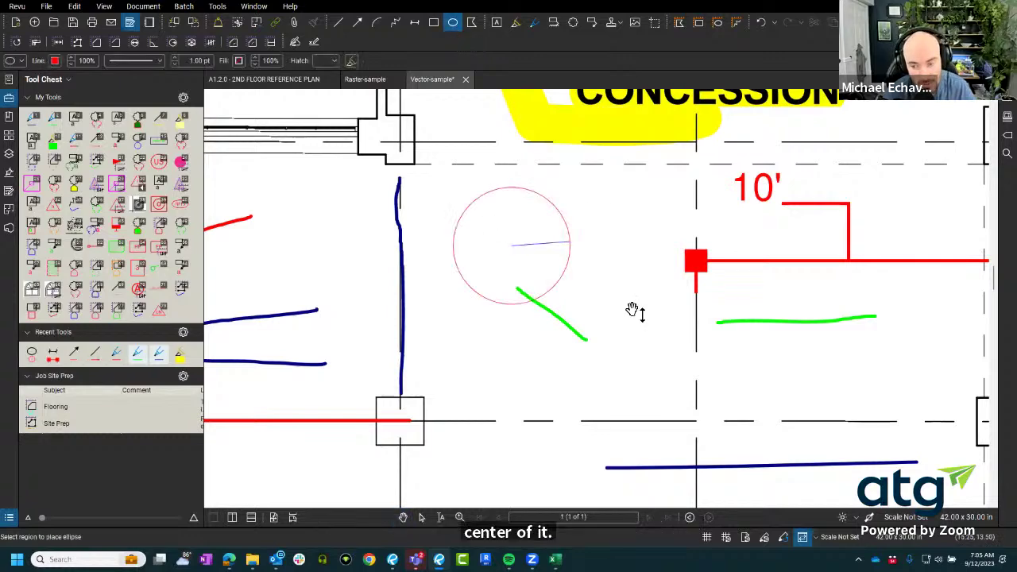
Draw a nearly round red ellipse below the horizontal navy line and a smaller red circle east of it.
{"action": "scroll", "coordinate": [660, 337], "scroll_direction": "down", "scroll_amount": 3}
{"action": "mouse_move", "coordinate": [661, 337]}
{"action": "left_mouse_down"}
{"action": "mouse_move", "coordinate": [390, 218]}
{"action": "mouse_move", "coordinate": [434, 231]}
{"action": "mouse_move", "coordinate": [447, 200]}
{"action": "left_mouse_up"}
{"action": "left_click", "coordinate": [453, 22]}
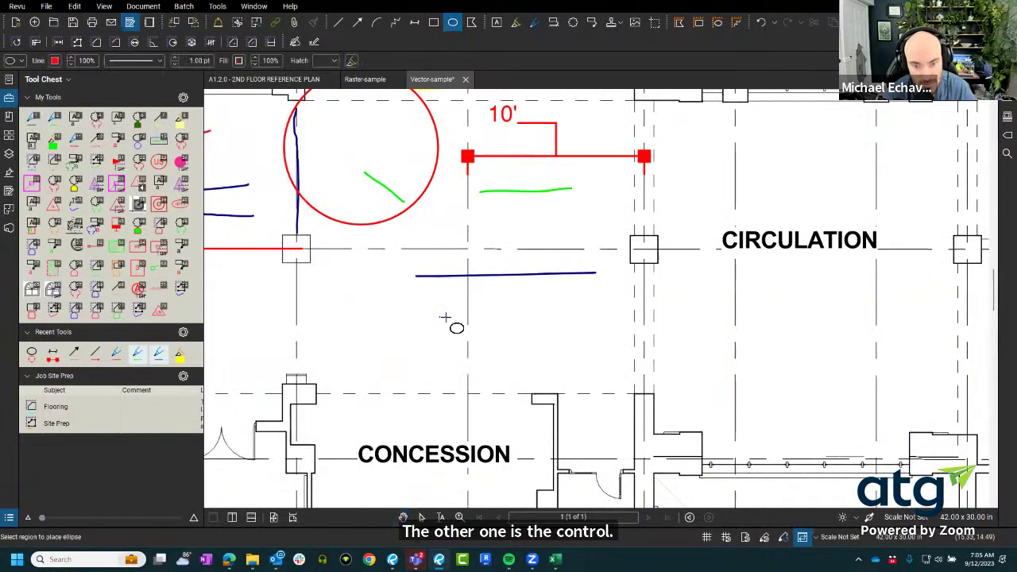
{"action": "left_click_drag", "start_coordinate": [439, 316], "coordinate": [520, 390]}
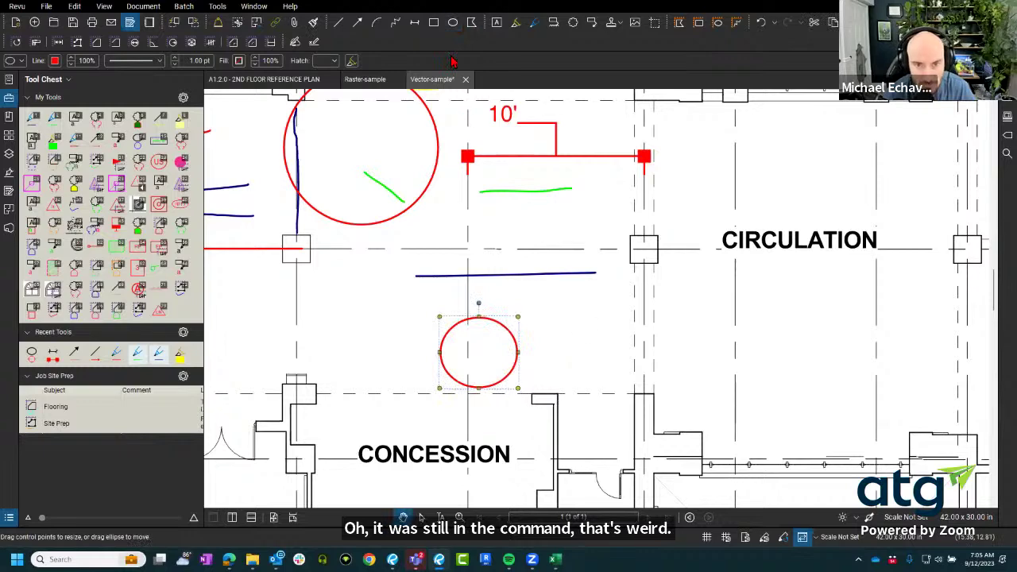
{"action": "left_click", "coordinate": [453, 22]}
{"action": "left_click_drag", "start_coordinate": [585, 308], "coordinate": [624, 350]}
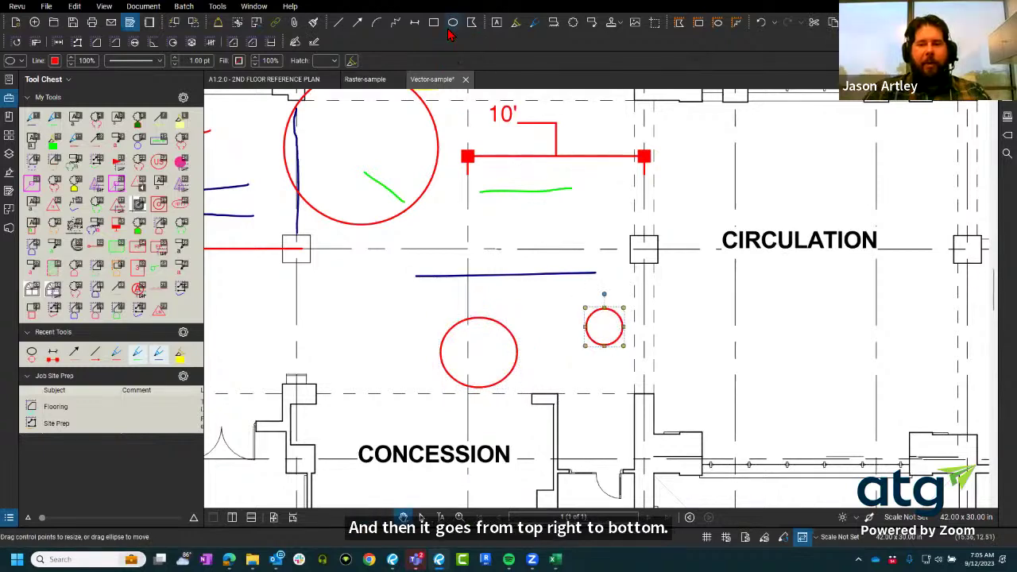
Draw a red circle just above and before the start of the CIRCULATION label, then deselect it.
{"action": "left_click", "coordinate": [453, 22]}
{"action": "left_click_drag", "start_coordinate": [674, 182], "coordinate": [726, 232]}
{"action": "scroll", "coordinate": [595, 201], "scroll_direction": "up", "scroll_amount": 4}
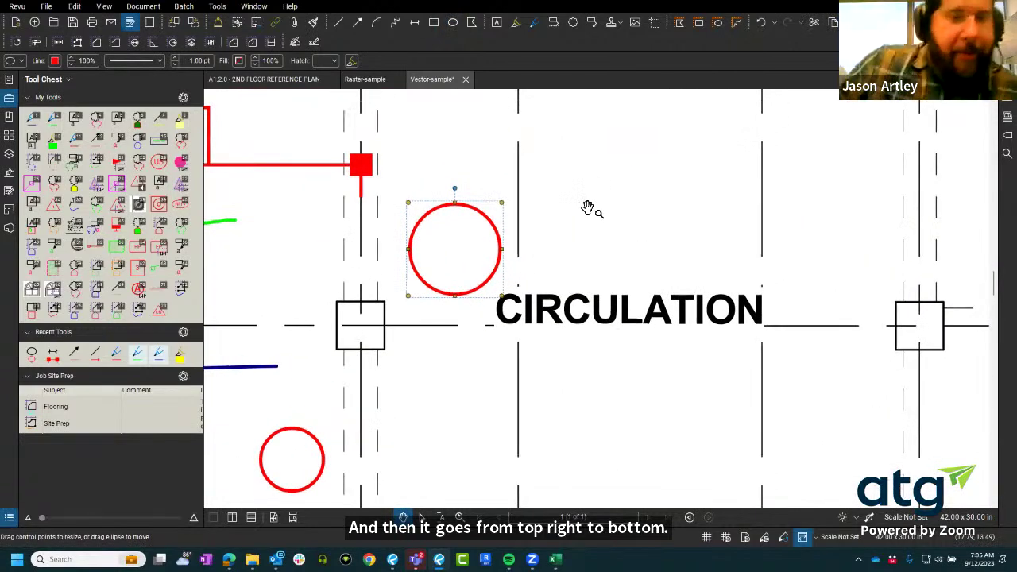
{"action": "left_click", "coordinate": [635, 210]}
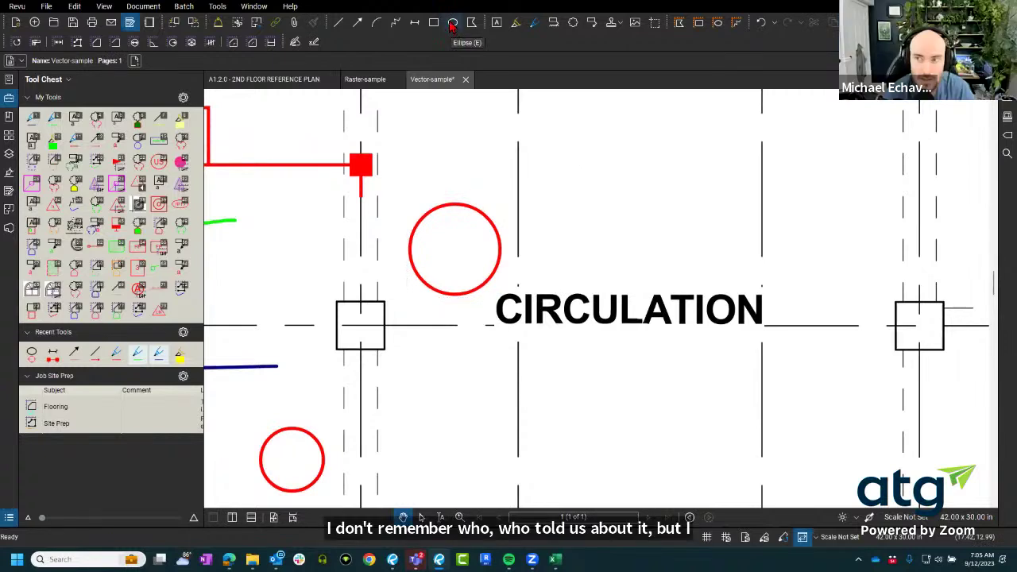
{"action": "left_click", "coordinate": [453, 22]}
{"action": "key", "text": "Escape"}
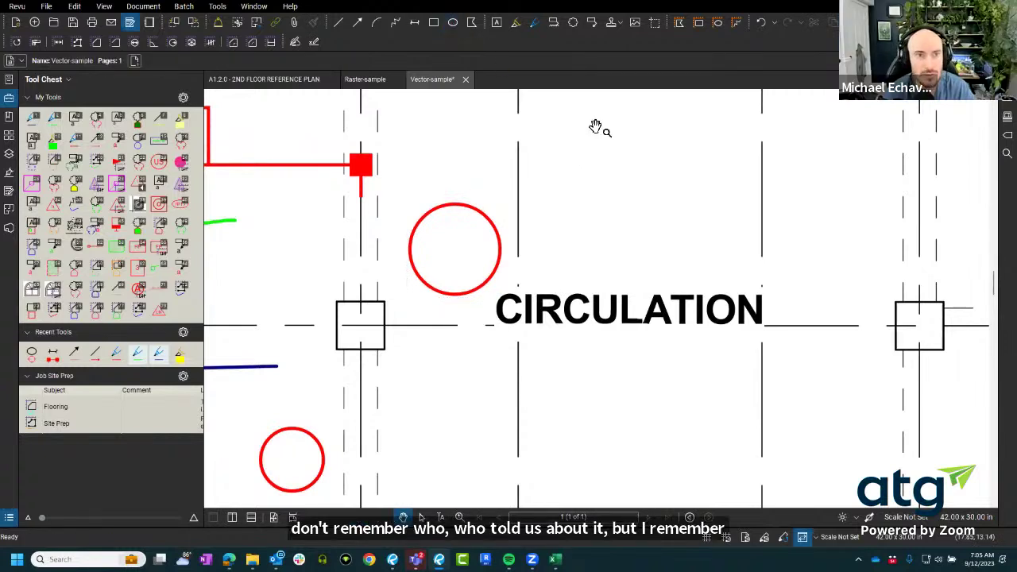
{"action": "left_click", "coordinate": [454, 22]}
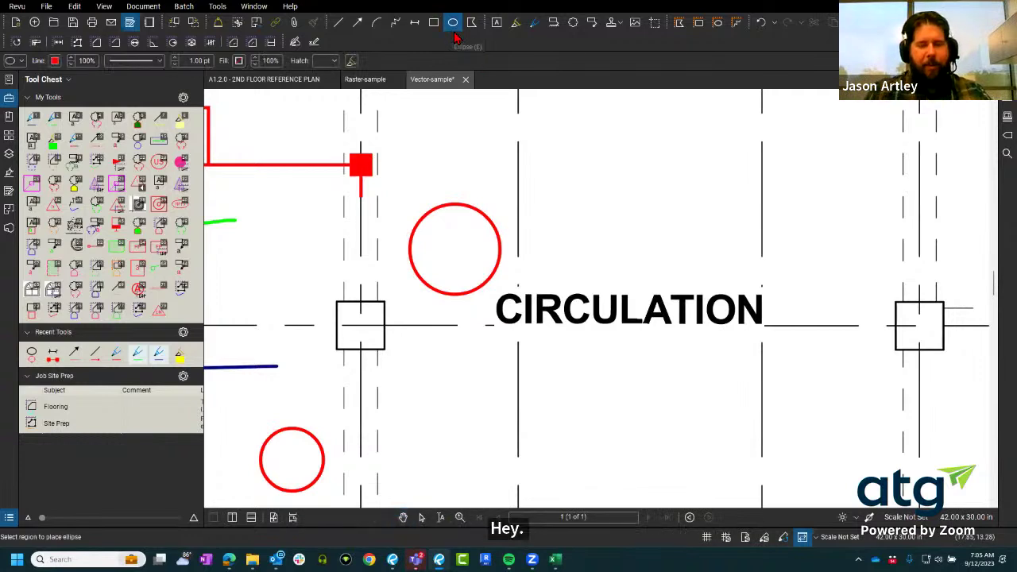
{"action": "left_click_drag", "start_coordinate": [600, 159], "coordinate": [722, 229]}
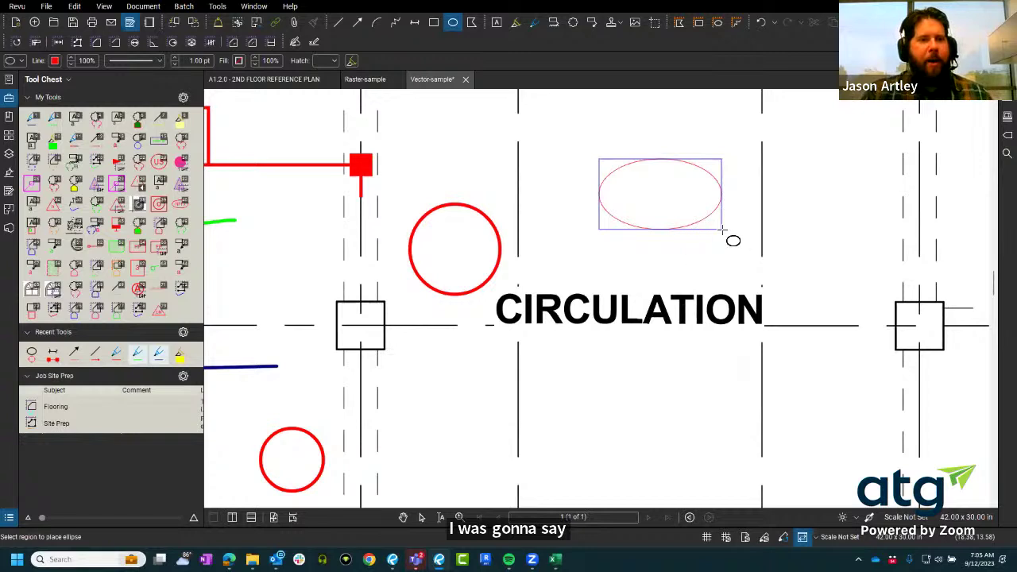
{"action": "key", "text": "Escape"}
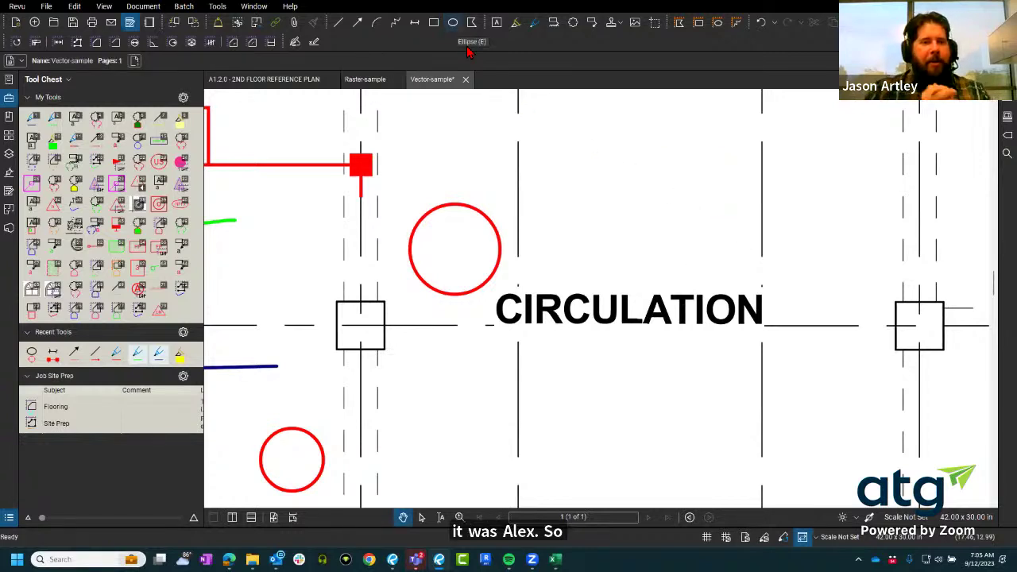
{"action": "key", "text": "e"}
{"action": "left_click_drag", "start_coordinate": [568, 170], "coordinate": [592, 182]}
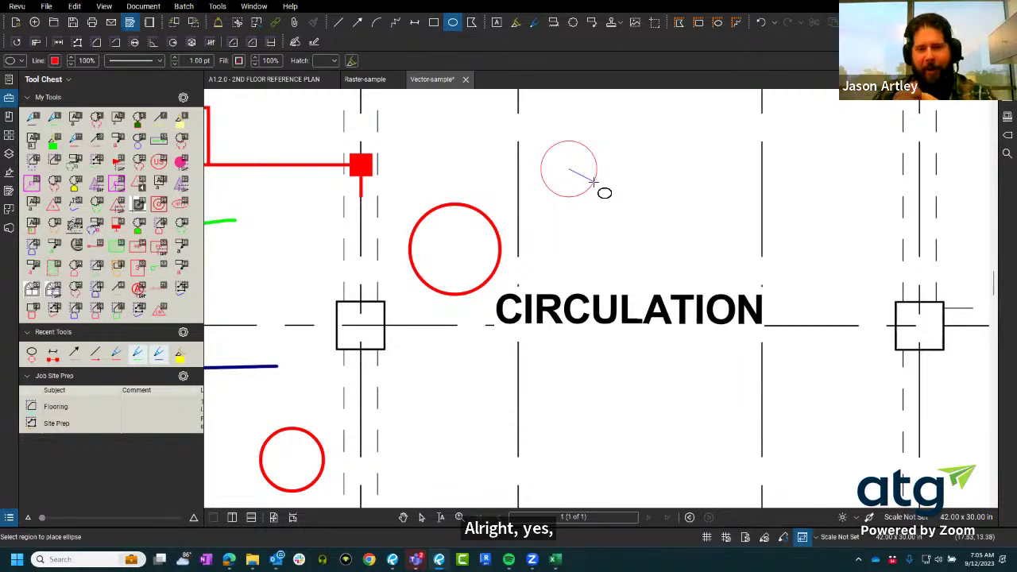
{"action": "key", "text": "Escape"}
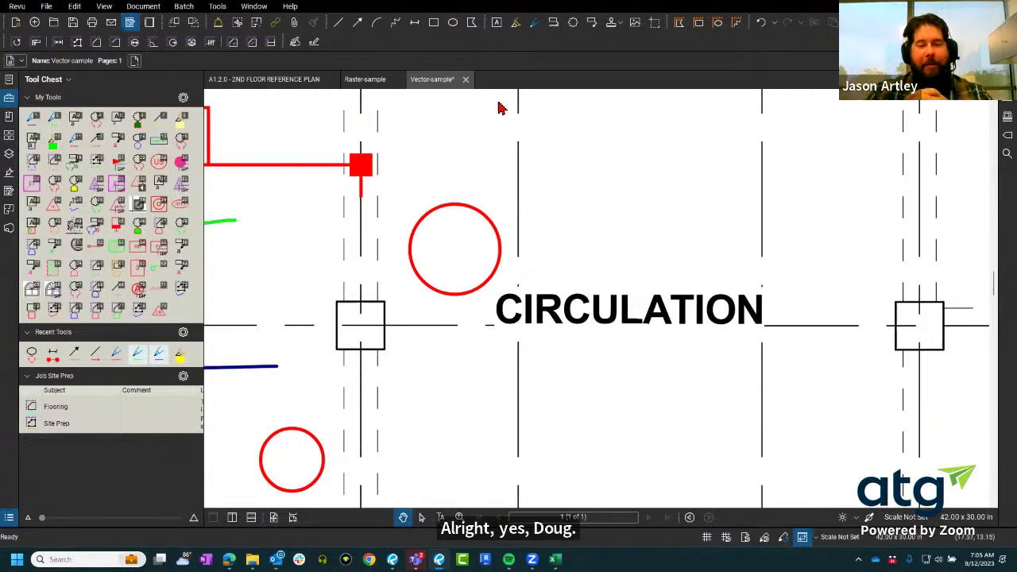
Draw a large red circle from its center above the CIRCULATION label and a small red circle east of it.
{"action": "left_click", "coordinate": [454, 22]}
{"action": "left_click_drag", "start_coordinate": [569, 169], "coordinate": [657, 199]}
{"action": "left_click", "coordinate": [453, 22]}
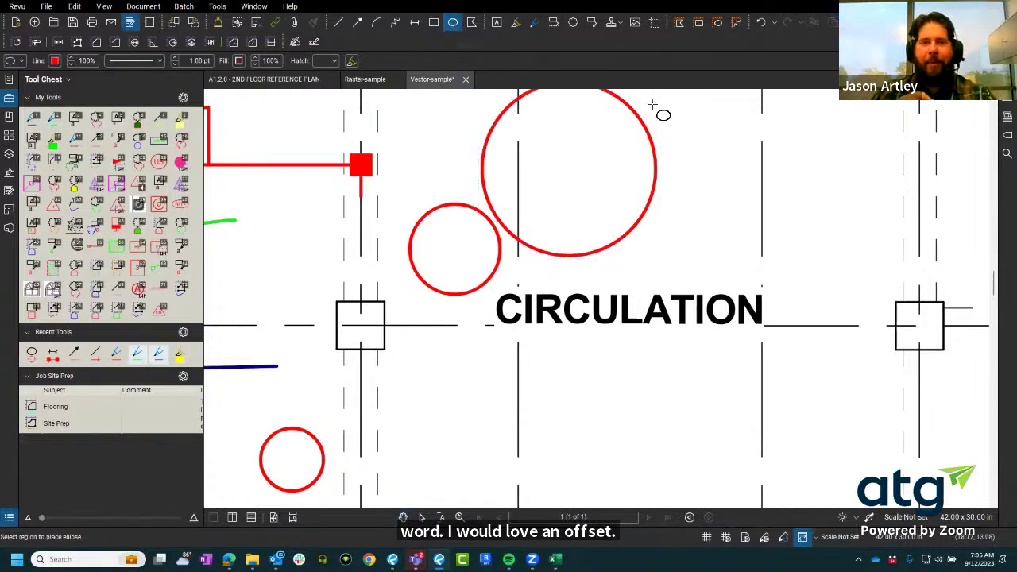
{"action": "left_click_drag", "start_coordinate": [684, 119], "coordinate": [743, 182]}
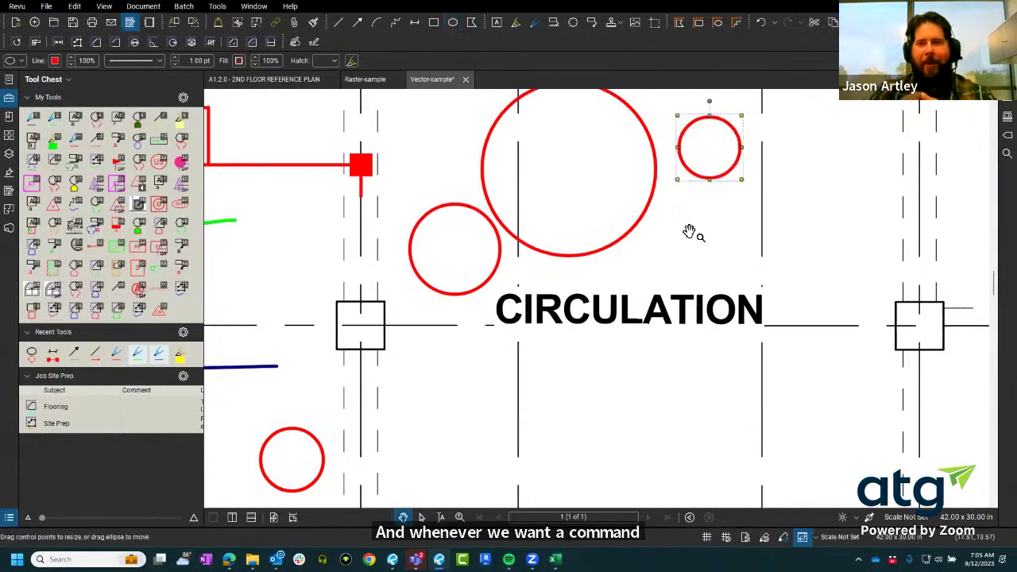
{"action": "scroll", "coordinate": [603, 259], "scroll_direction": "down", "scroll_amount": 2}
{"action": "left_click_drag", "start_coordinate": [604, 258], "coordinate": [645, 290]}
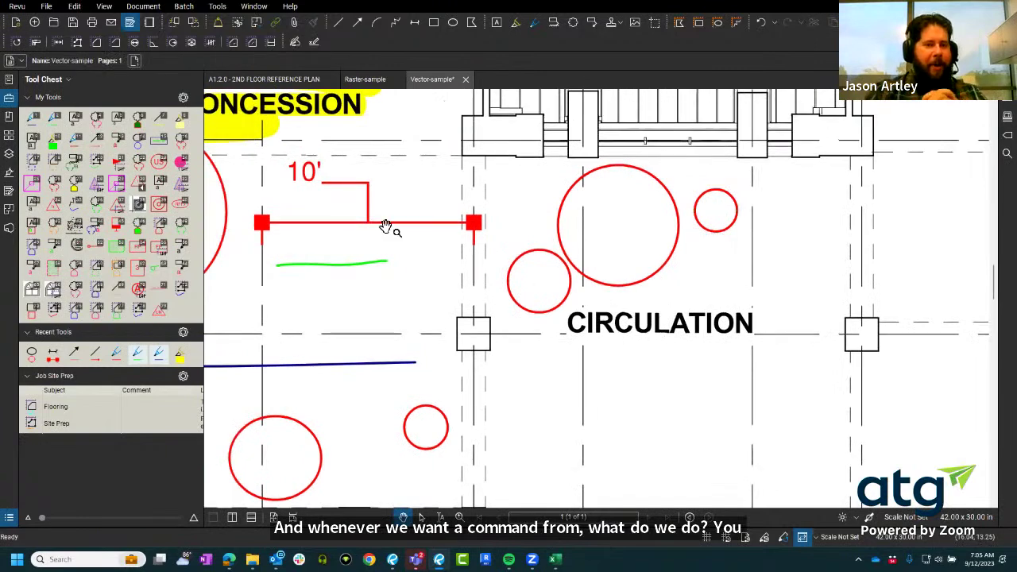
Look up the Make a Suggestion option among the help commands without opening it.
{"action": "left_click", "coordinate": [290, 7]}
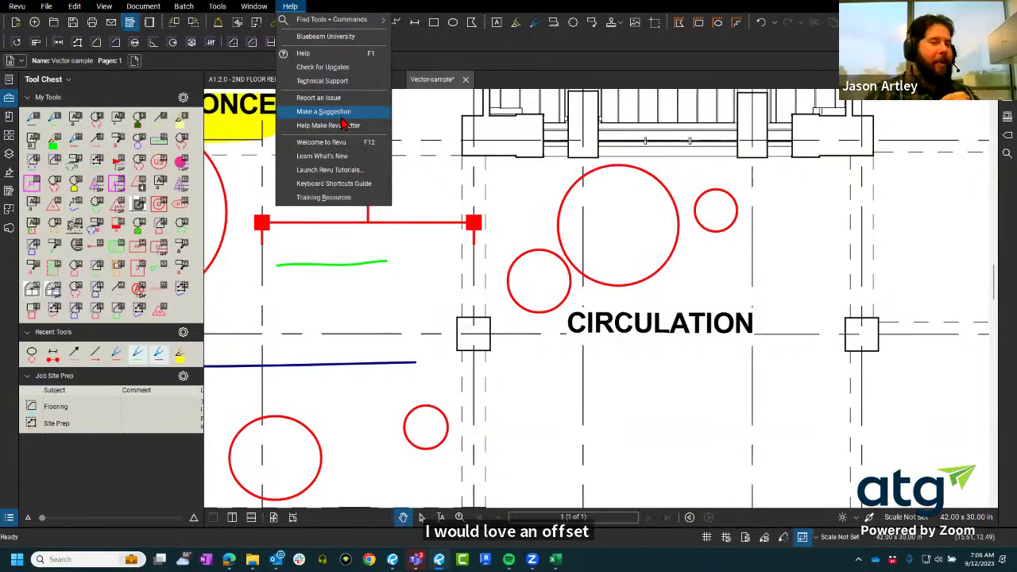
{"action": "left_click", "coordinate": [432, 163]}
{"action": "mouse_move", "coordinate": [431, 163]}
{"action": "left_mouse_down"}
{"action": "mouse_move", "coordinate": [438, 177]}
{"action": "mouse_move", "coordinate": [492, 192]}
{"action": "left_mouse_up"}
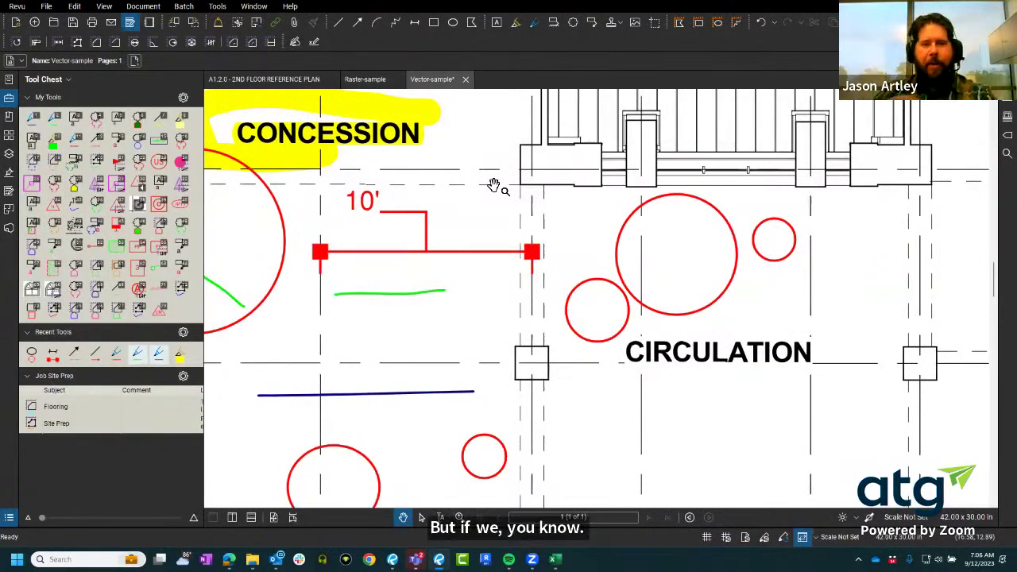
Draw a short red arc between the small circle above CIRCULATION and the next column line to the east.
{"action": "left_click_drag", "start_coordinate": [494, 184], "coordinate": [324, 101]}
{"action": "left_click_drag", "start_coordinate": [461, 202], "coordinate": [334, 247]}
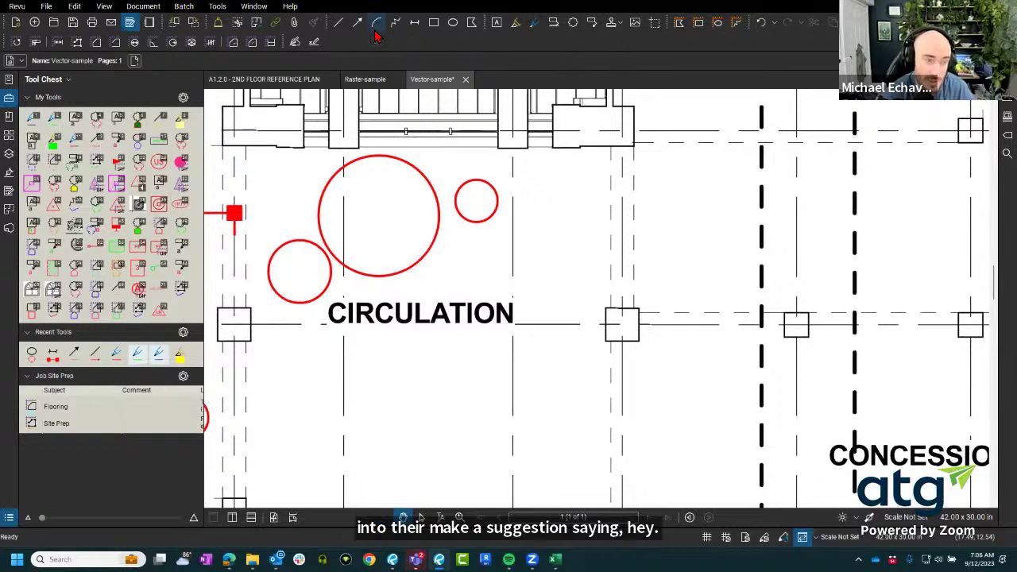
{"action": "left_click", "coordinate": [377, 24]}
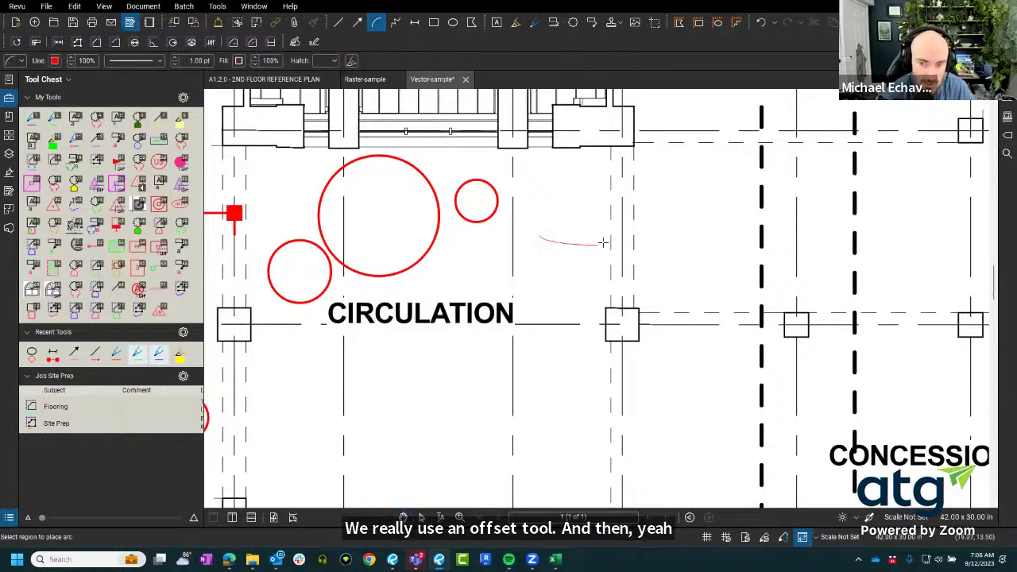
{"action": "left_click_drag", "start_coordinate": [604, 243], "coordinate": [590, 279]}
{"action": "left_click_drag", "start_coordinate": [580, 379], "coordinate": [642, 347]}
{"action": "key", "text": "Escape"}
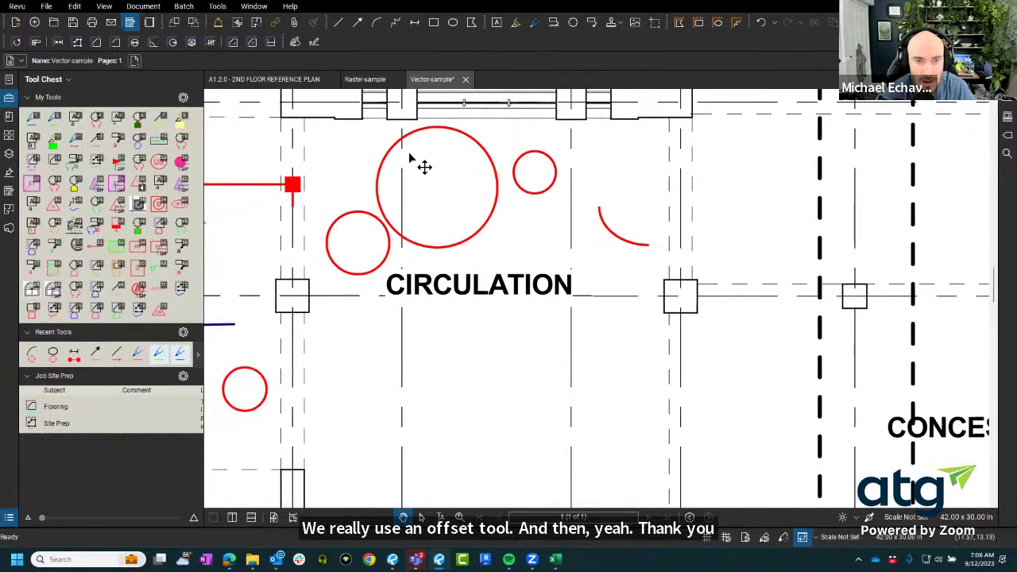
Draw a large red three-point arc below the CIRCULATION label and shrink it to fit within the column bay.
{"action": "left_click", "coordinate": [379, 31]}
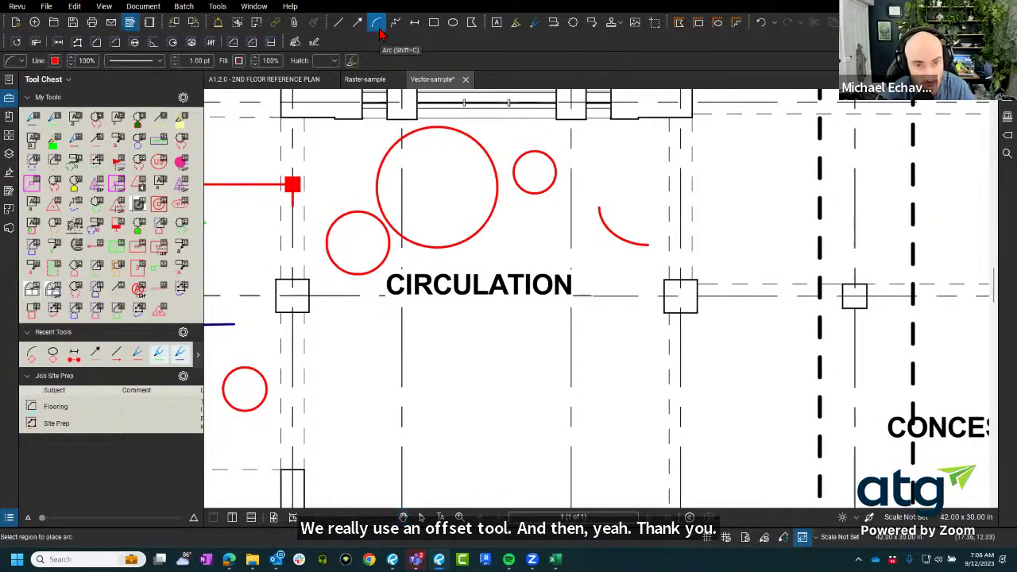
{"action": "left_click", "coordinate": [335, 335]}
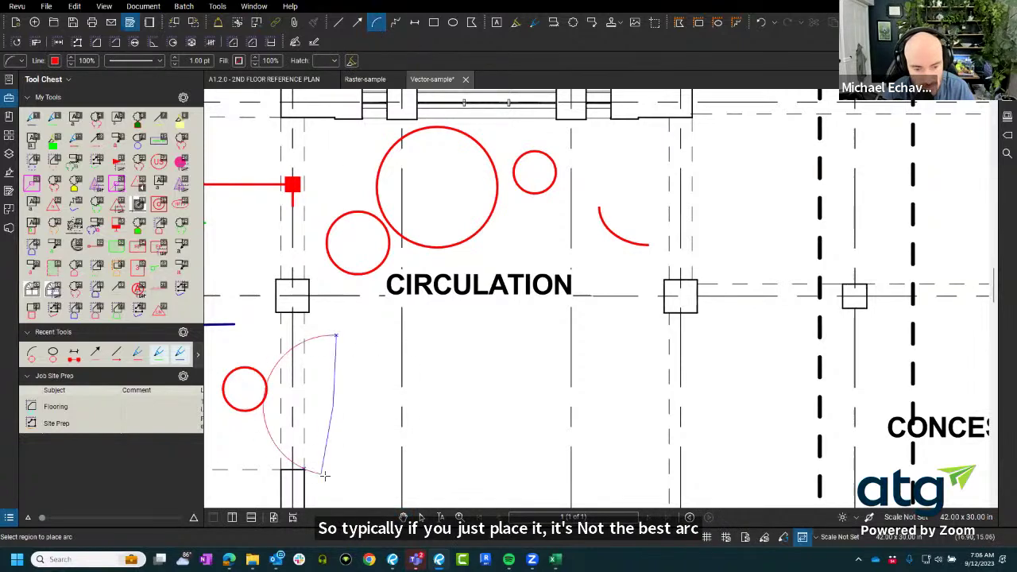
{"action": "left_click", "coordinate": [475, 437]}
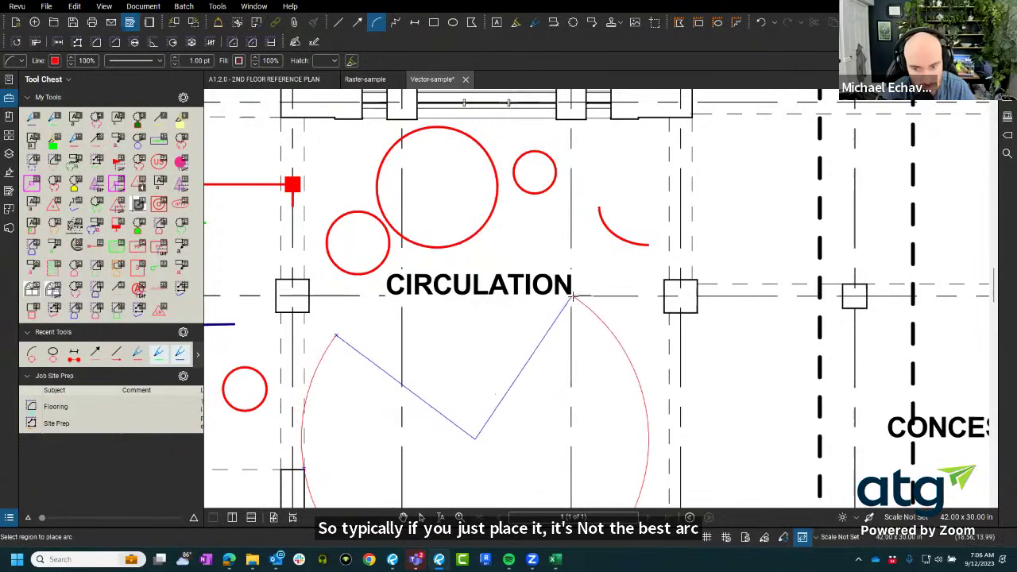
{"action": "left_click", "coordinate": [572, 297]}
{"action": "scroll", "coordinate": [581, 350], "scroll_direction": "down", "scroll_amount": 5}
{"action": "scroll", "coordinate": [581, 362], "scroll_direction": "up", "scroll_amount": 2}
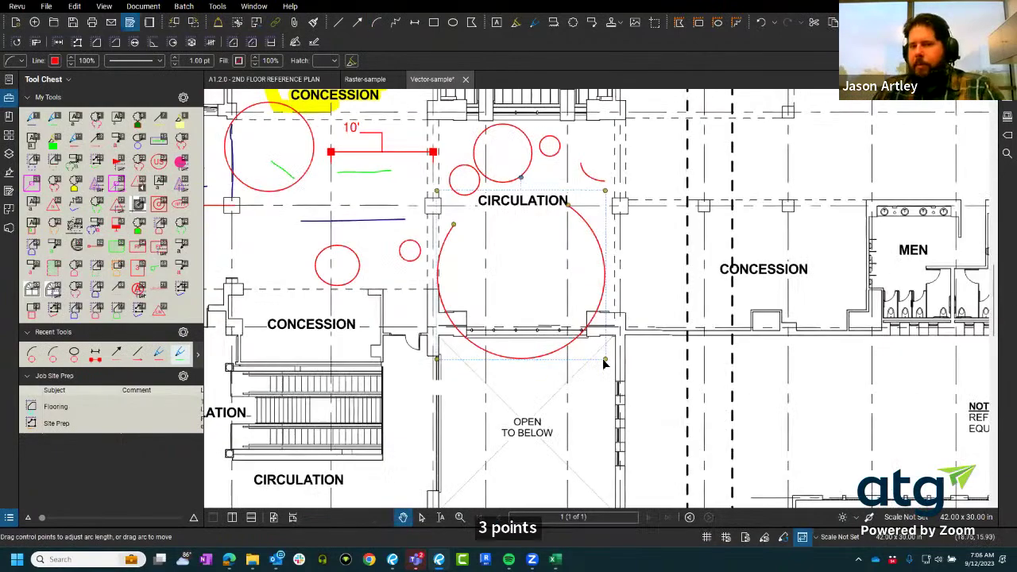
{"action": "left_click_drag", "start_coordinate": [596, 351], "coordinate": [551, 323]}
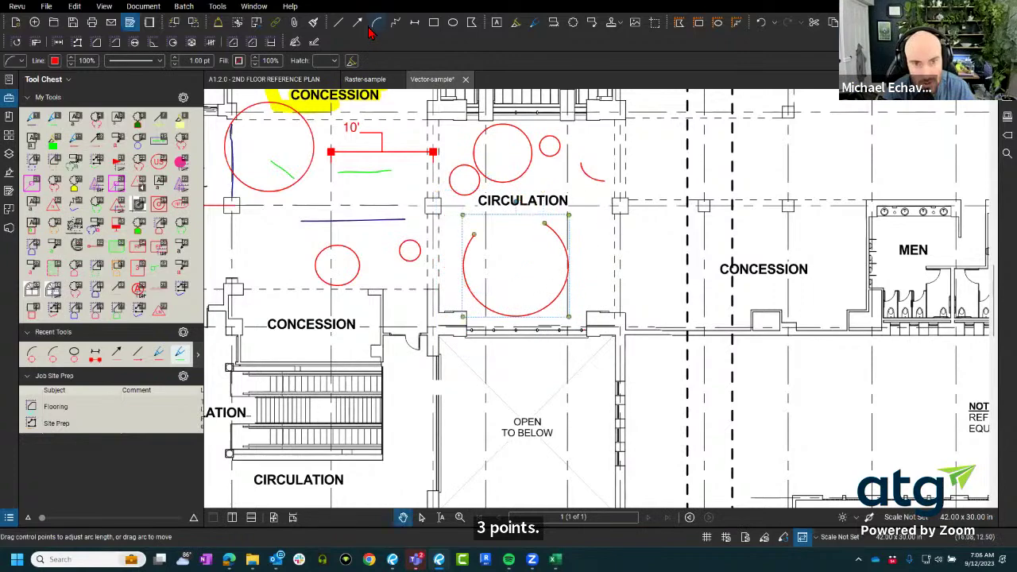
{"action": "mouse_move", "coordinate": [451, 206]}
{"action": "left_mouse_down"}
{"action": "mouse_move", "coordinate": [537, 250]}
{"action": "mouse_move", "coordinate": [562, 286]}
{"action": "left_mouse_up"}
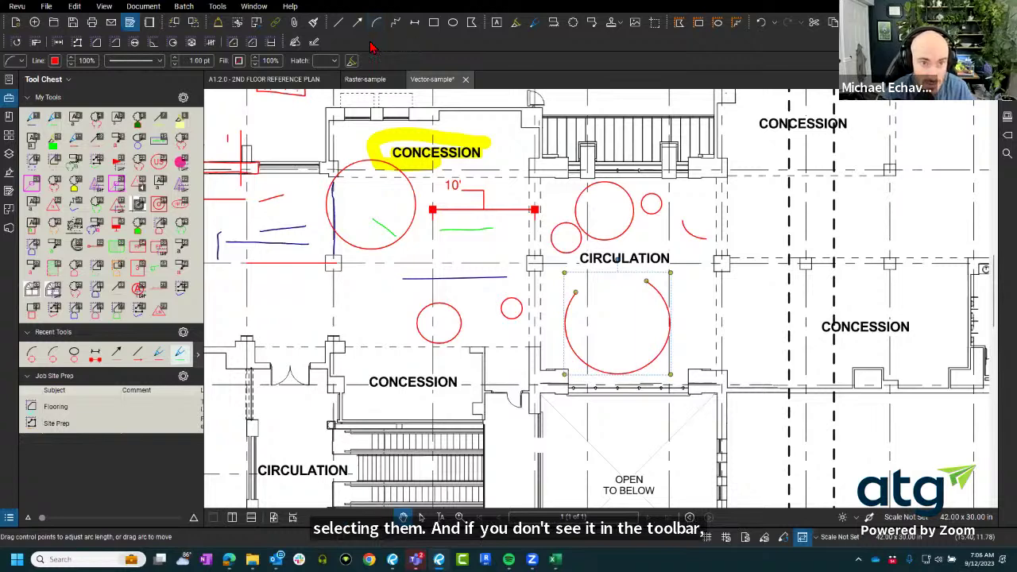
Examine the toolbar customization options, listing commands of all categories and the items of the Advanced Text toolbar, without changing anything.
{"action": "right_click", "coordinate": [478, 38]}
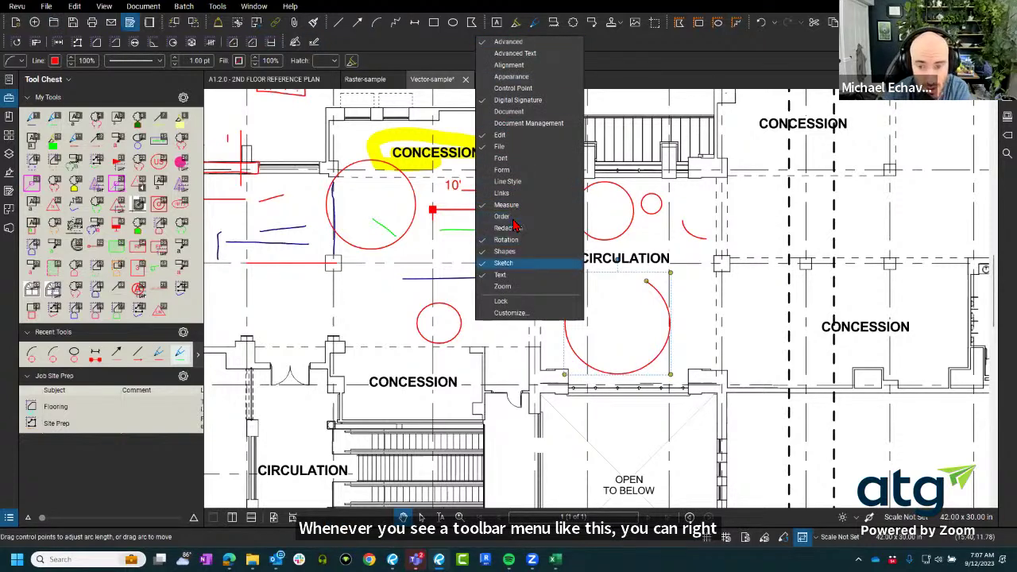
{"action": "left_click", "coordinate": [513, 312]}
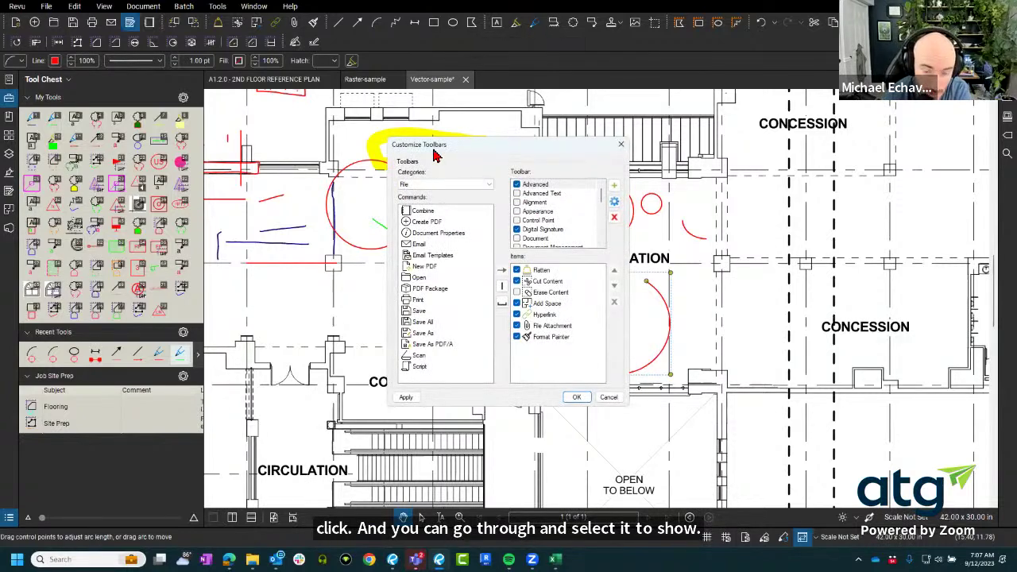
{"action": "left_click_drag", "start_coordinate": [434, 155], "coordinate": [346, 115]}
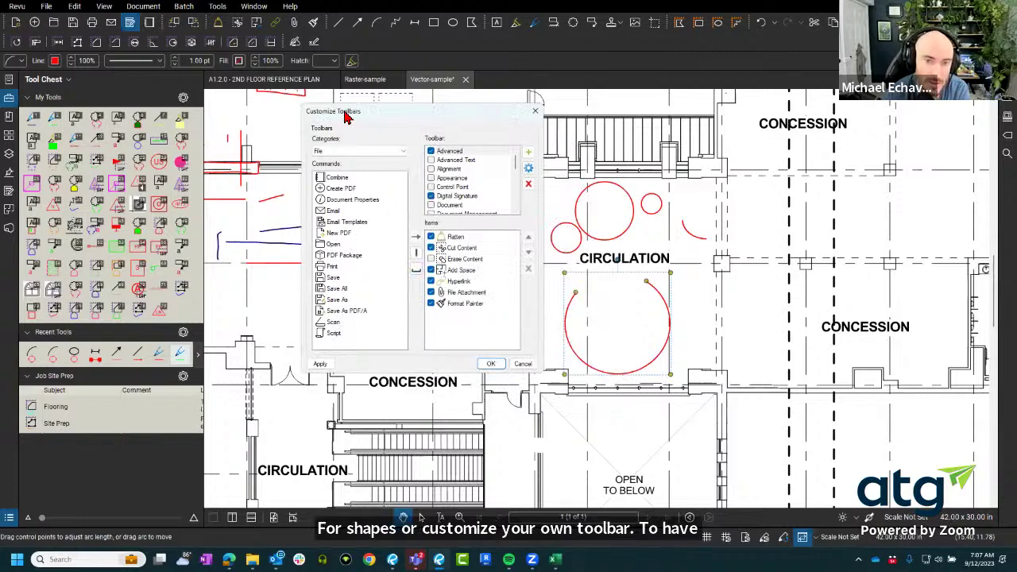
{"action": "left_click", "coordinate": [353, 150]}
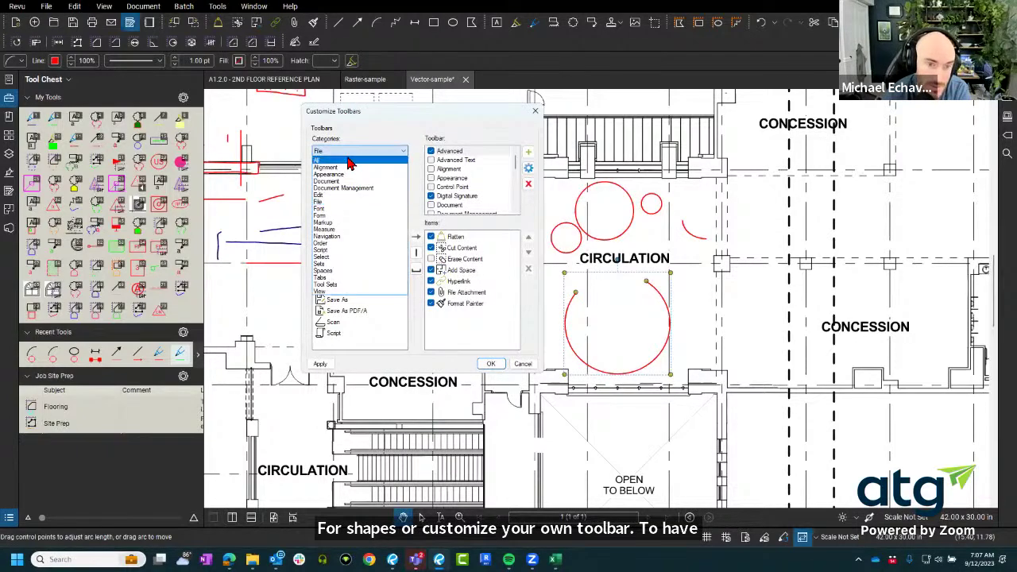
{"action": "left_click", "coordinate": [347, 162]}
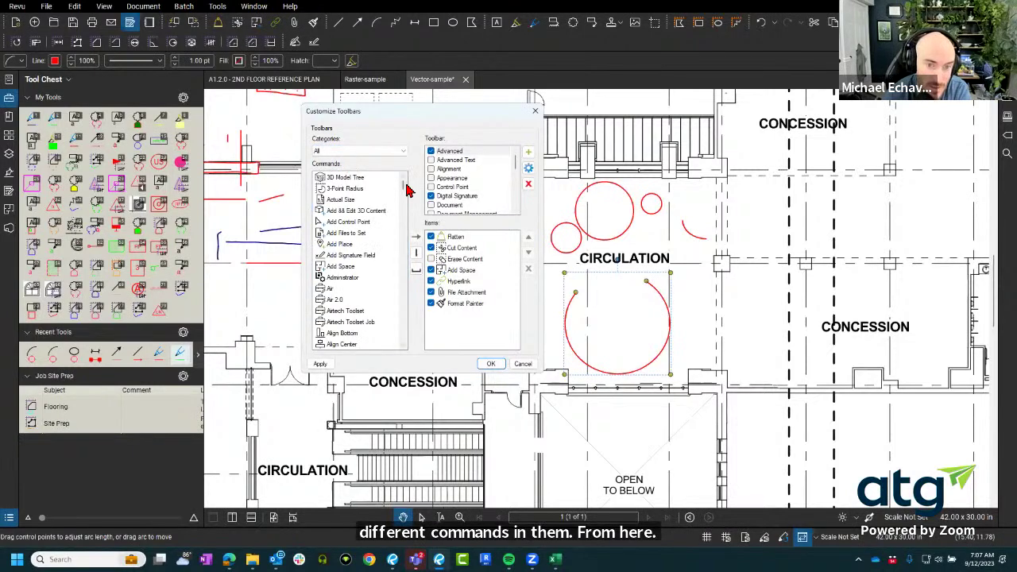
{"action": "left_click_drag", "start_coordinate": [406, 189], "coordinate": [401, 340]}
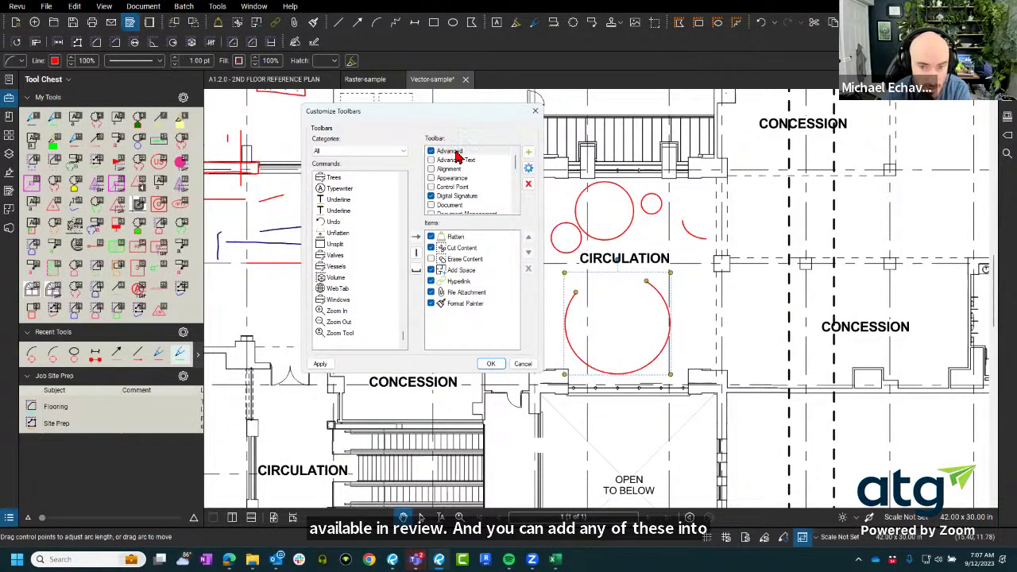
{"action": "left_click", "coordinate": [453, 160]}
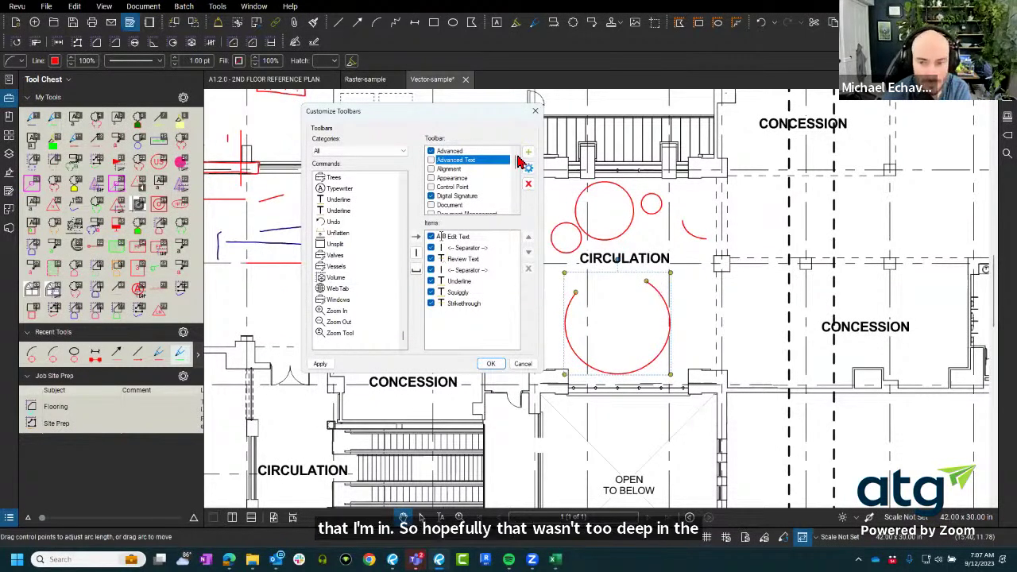
{"action": "left_click", "coordinate": [534, 112]}
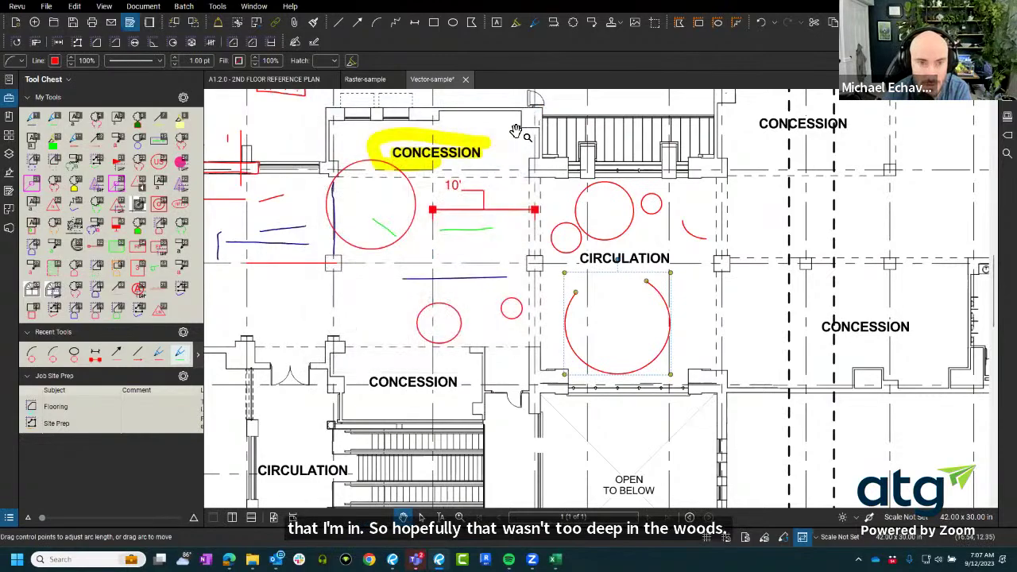
Deselect the arc and draw a red revision cloud around the door symbol northeast of the highlighted CONCESSION label.
{"action": "scroll", "coordinate": [589, 273], "scroll_direction": "down", "scroll_amount": 6}
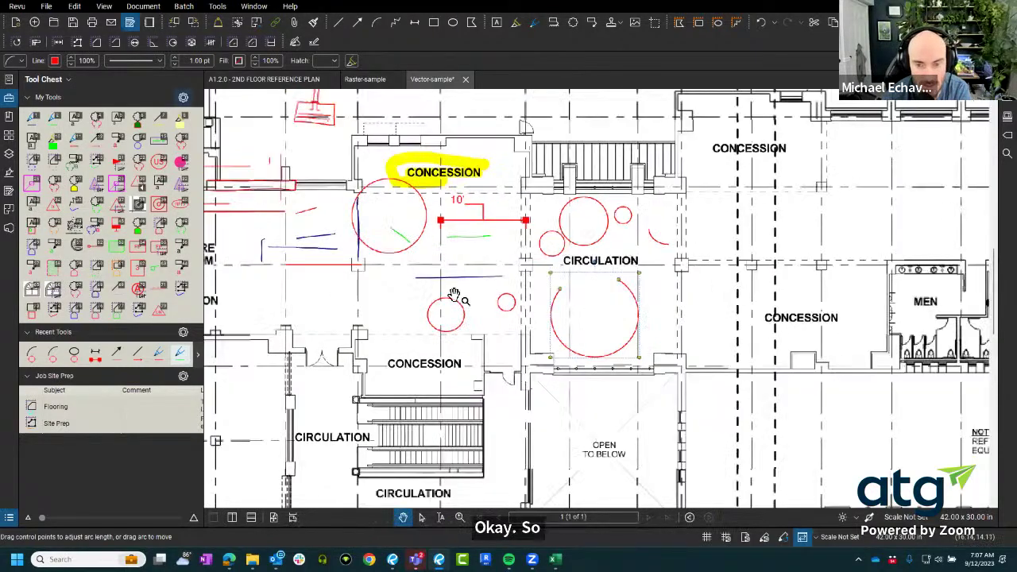
{"action": "scroll", "coordinate": [592, 167], "scroll_direction": "up", "scroll_amount": 3}
{"action": "left_click", "coordinate": [592, 167]}
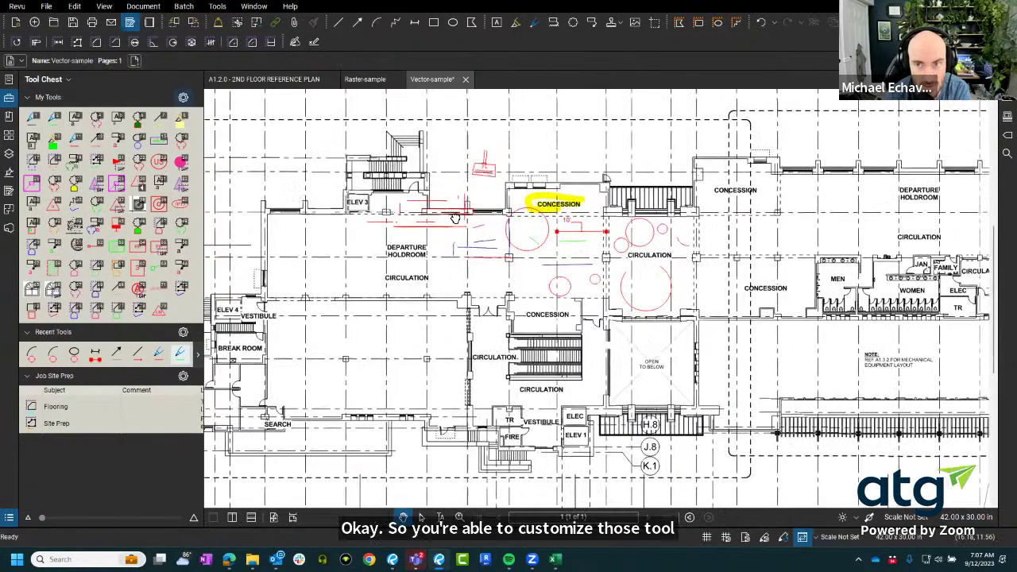
{"action": "scroll", "coordinate": [449, 220], "scroll_direction": "up", "scroll_amount": 4}
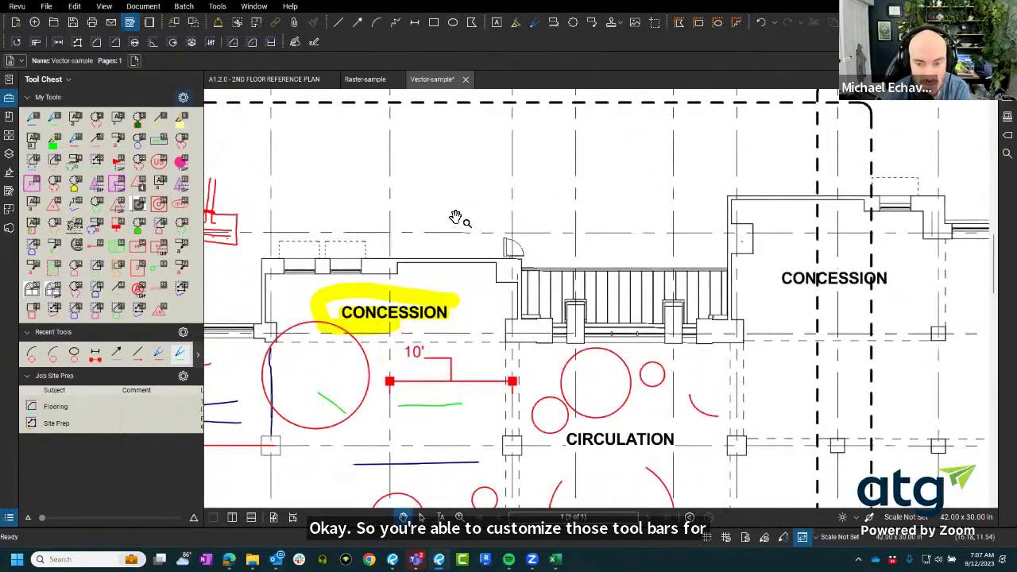
{"action": "scroll", "coordinate": [533, 242], "scroll_direction": "up", "scroll_amount": 3}
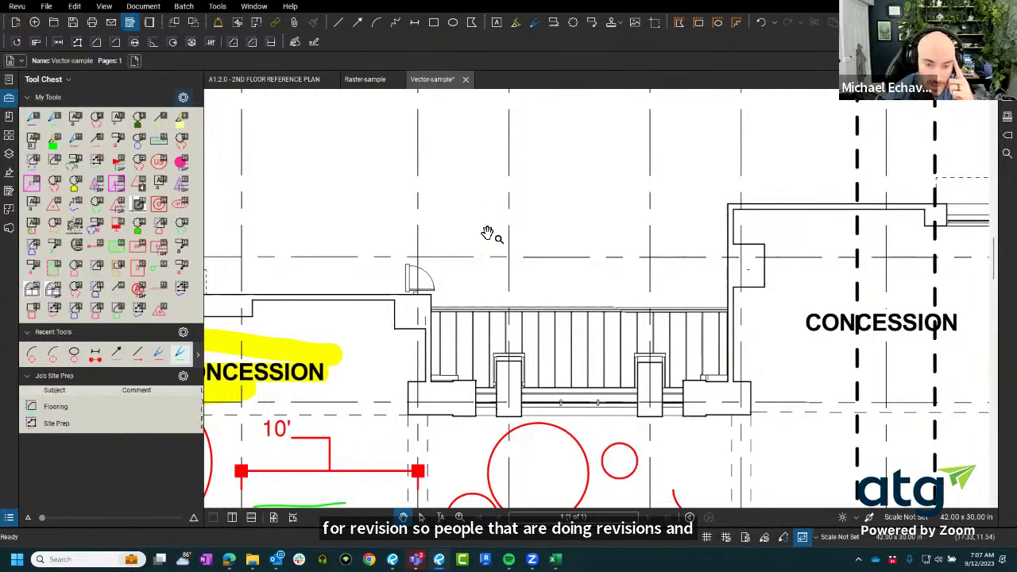
{"action": "left_click", "coordinate": [573, 24]}
{"action": "mouse_move", "coordinate": [383, 241]}
{"action": "left_mouse_down"}
{"action": "mouse_move", "coordinate": [442, 280]}
{"action": "mouse_move", "coordinate": [462, 318]}
{"action": "left_mouse_up"}
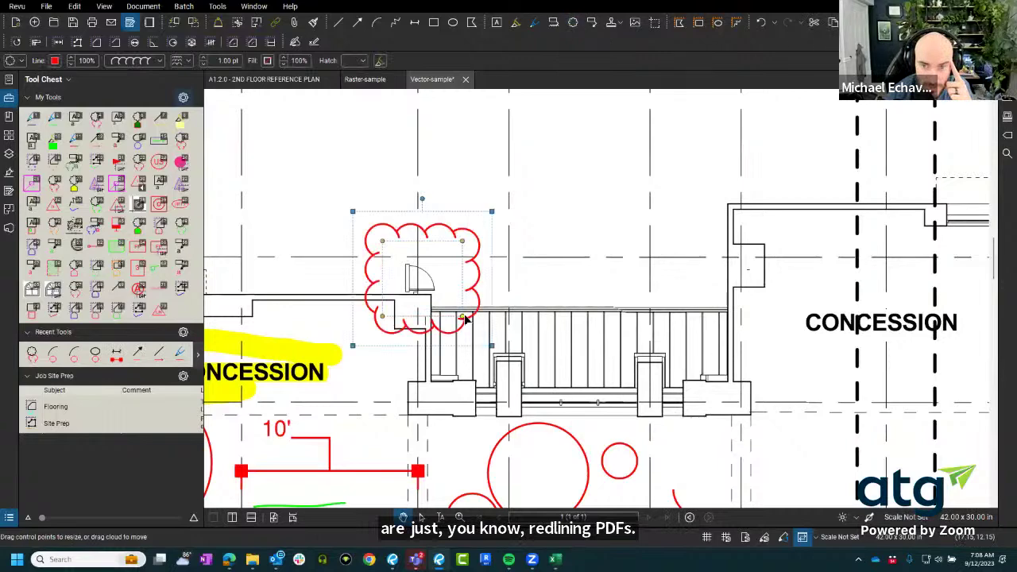
Draw a red arrow from the open area northeast of the cloud to the cloud's upper east edge.
{"action": "left_click", "coordinate": [362, 22]}
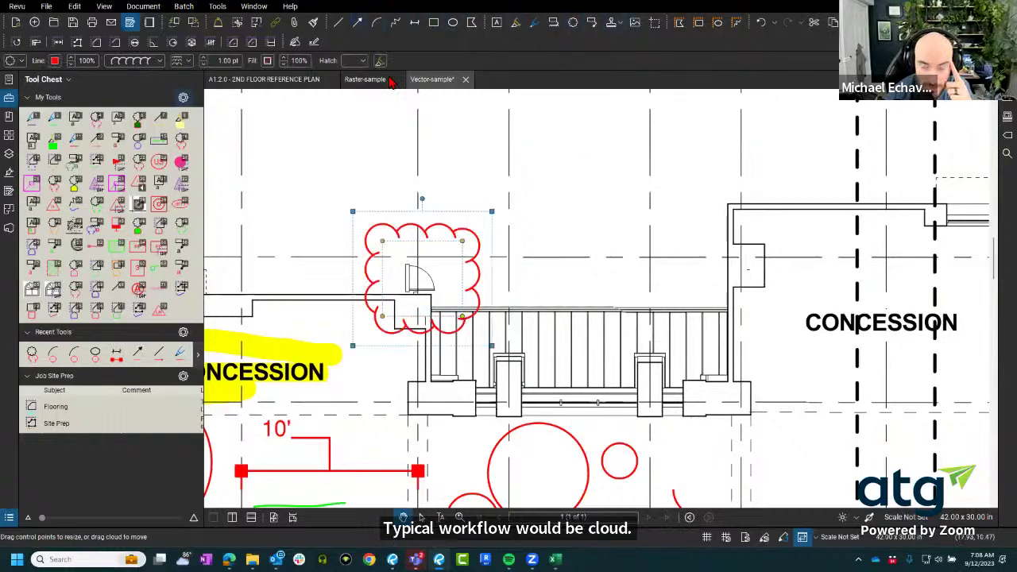
{"action": "left_click_drag", "start_coordinate": [544, 190], "coordinate": [480, 239]}
{"action": "key", "text": "Escape"}
{"action": "left_click_drag", "start_coordinate": [548, 264], "coordinate": [493, 303]}
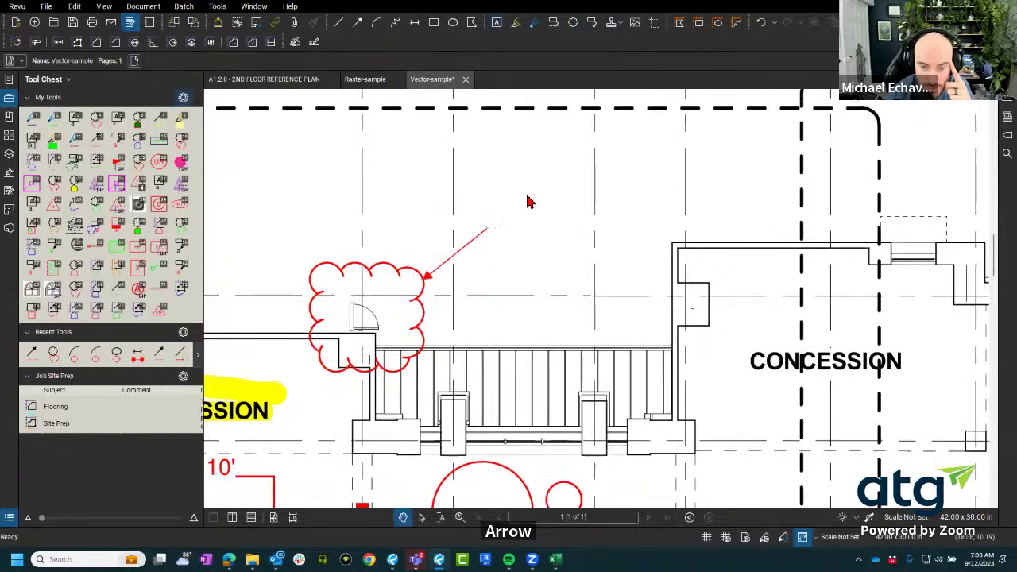
Add a red text box reading "Door?" beside the arrow's tail and widen it so the text fits on one line.
{"action": "key", "text": "t"}
{"action": "left_click_drag", "start_coordinate": [501, 205], "coordinate": [577, 257]}
{"action": "type", "text": "Door"}
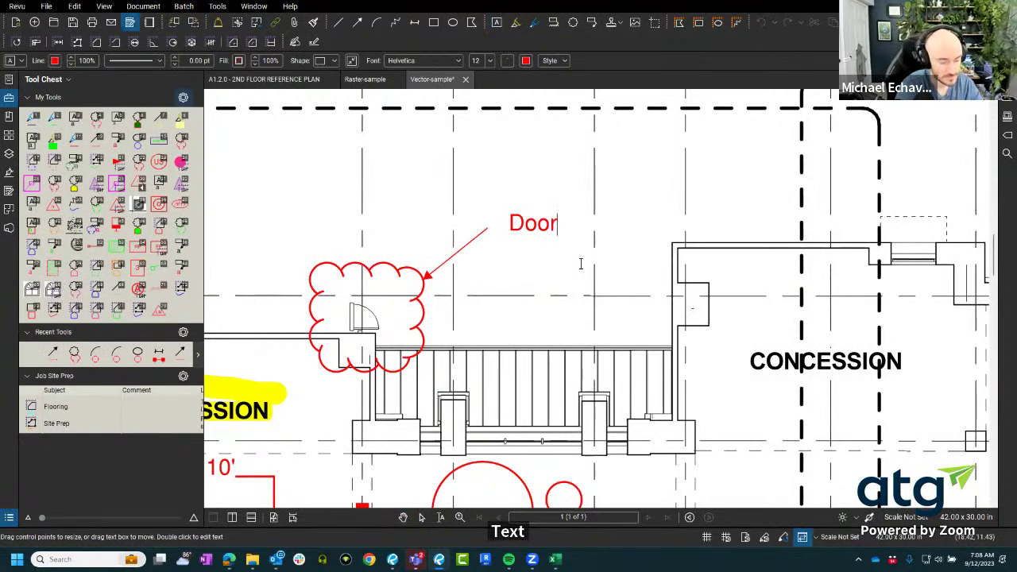
{"action": "key", "text": "Return"}
{"action": "type", "text": "?"}
{"action": "key", "text": "Escape"}
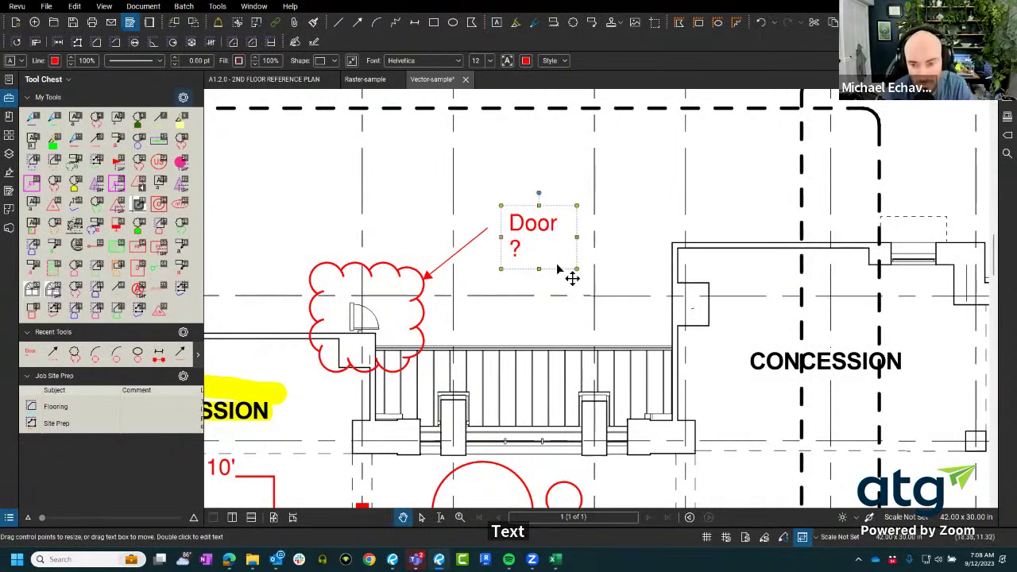
{"action": "key", "text": "Escape"}
{"action": "left_click", "coordinate": [566, 236]}
{"action": "left_click_drag", "start_coordinate": [578, 236], "coordinate": [591, 237]}
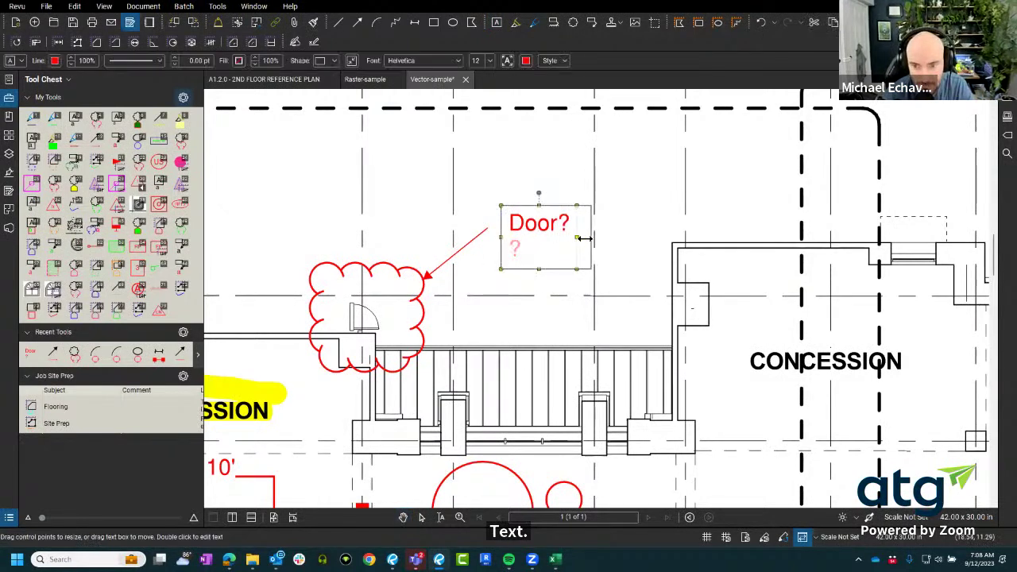
{"action": "scroll", "coordinate": [506, 253], "scroll_direction": "up", "scroll_amount": 3}
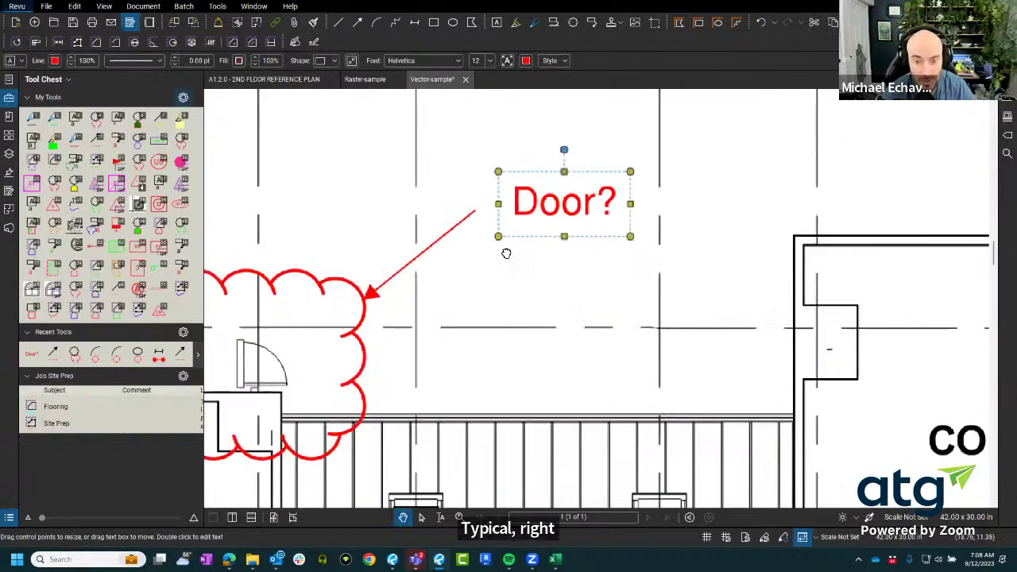
Replace the separate arrow with a leader added to the "Door?" text, pointing at the cloud's upper east edge.
{"action": "left_click", "coordinate": [450, 232]}
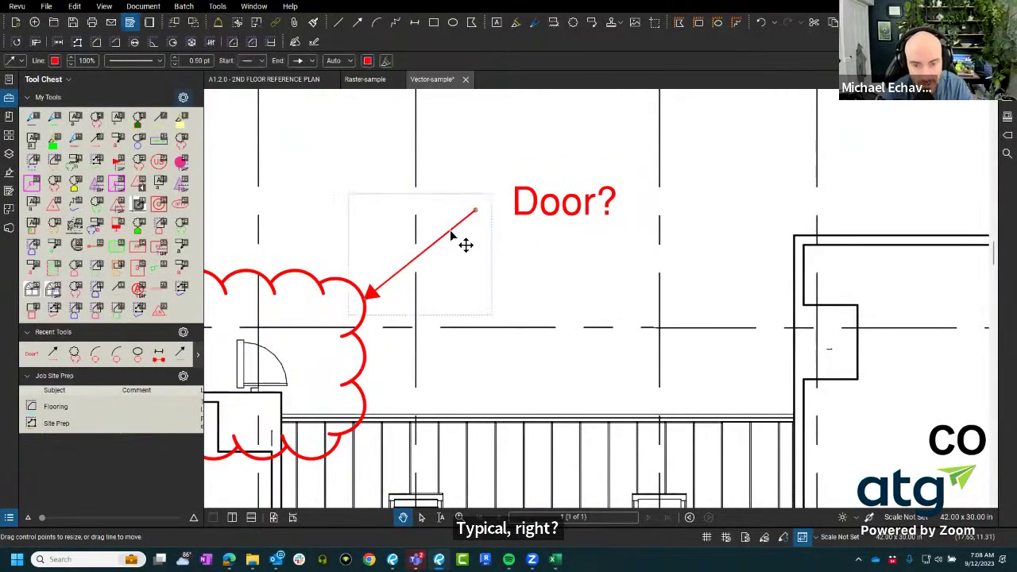
{"action": "key", "text": "Delete"}
{"action": "left_click", "coordinate": [567, 221]}
{"action": "right_click", "coordinate": [556, 219]}
{"action": "left_click", "coordinate": [592, 289]}
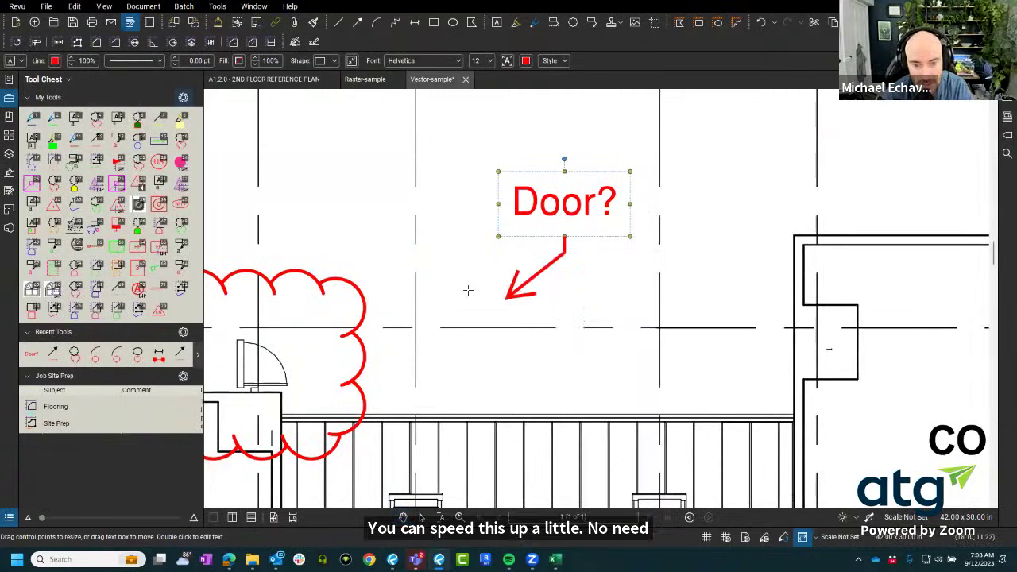
{"action": "scroll", "coordinate": [528, 325], "scroll_direction": "down", "scroll_amount": 2}
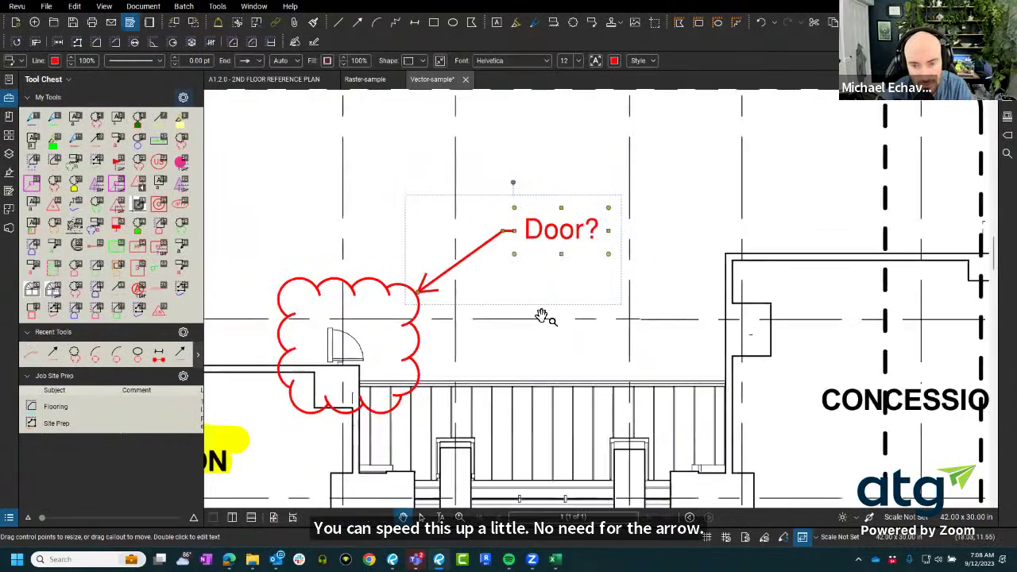
Delete the "Door?" callout and the cloud around the door, opening the cloud's comment note in between without entering text.
{"action": "key", "text": "Delete"}
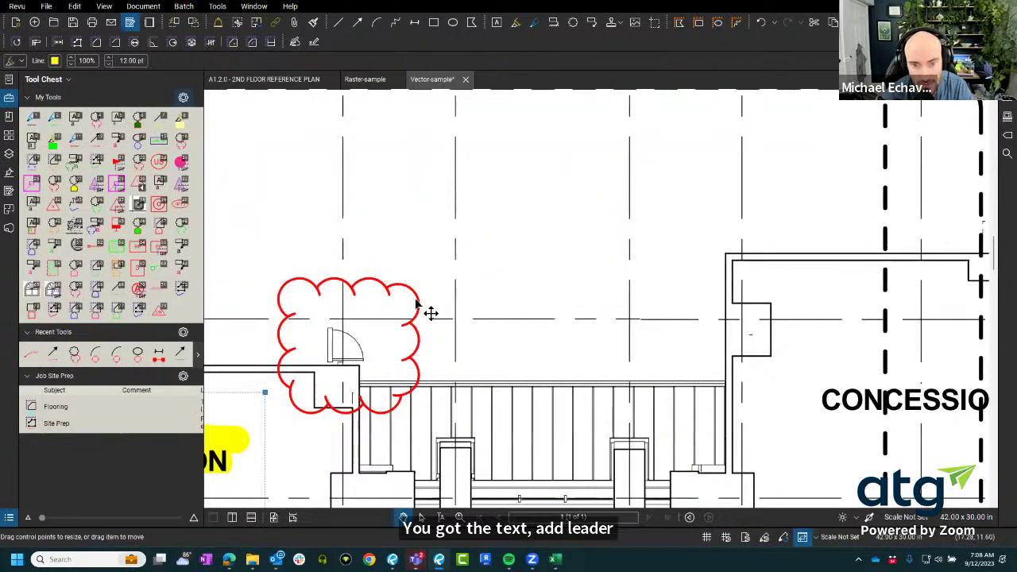
{"action": "double_click", "coordinate": [417, 305]}
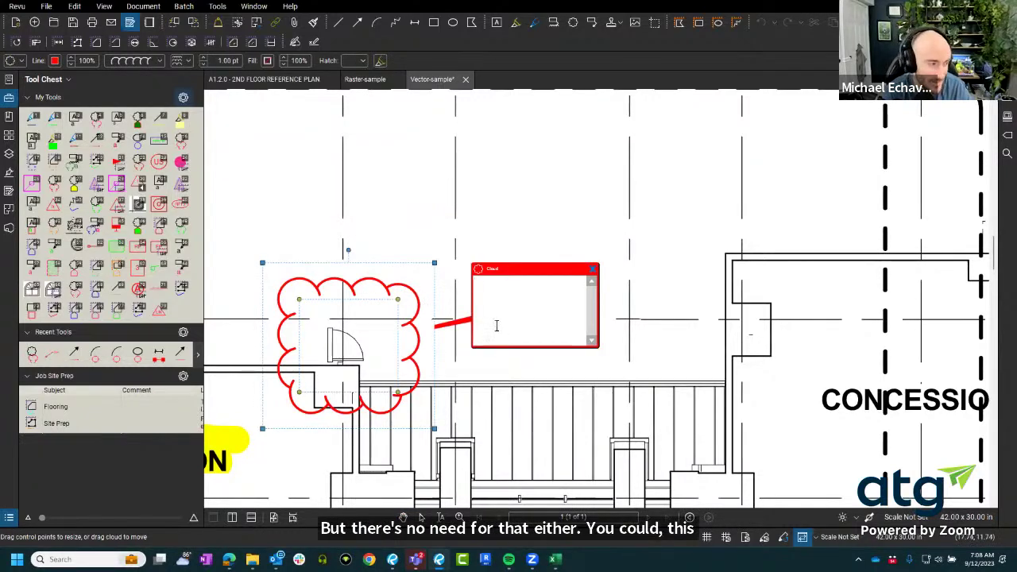
{"action": "left_click", "coordinate": [392, 182]}
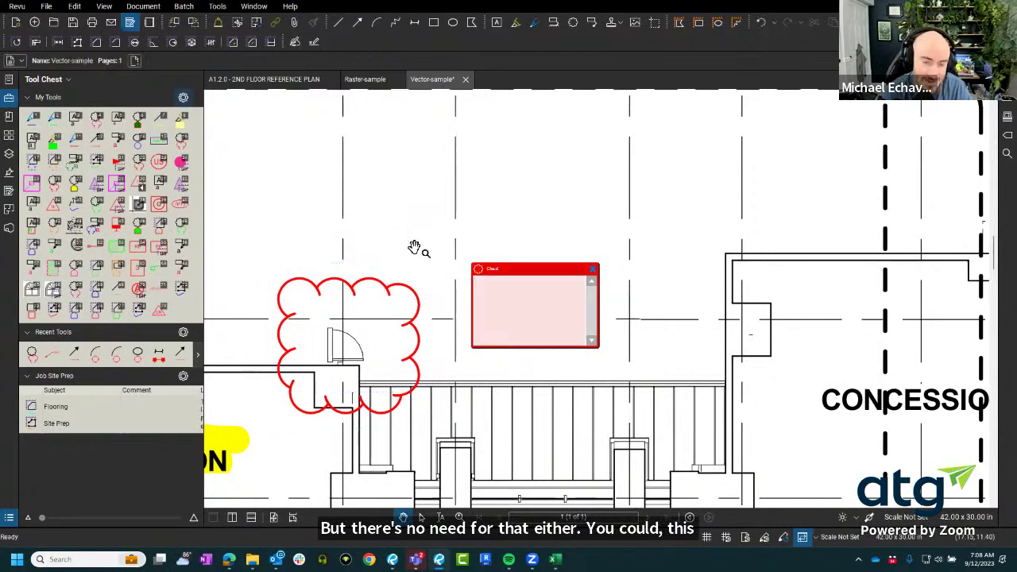
{"action": "left_click", "coordinate": [592, 269]}
{"action": "key", "text": "Delete"}
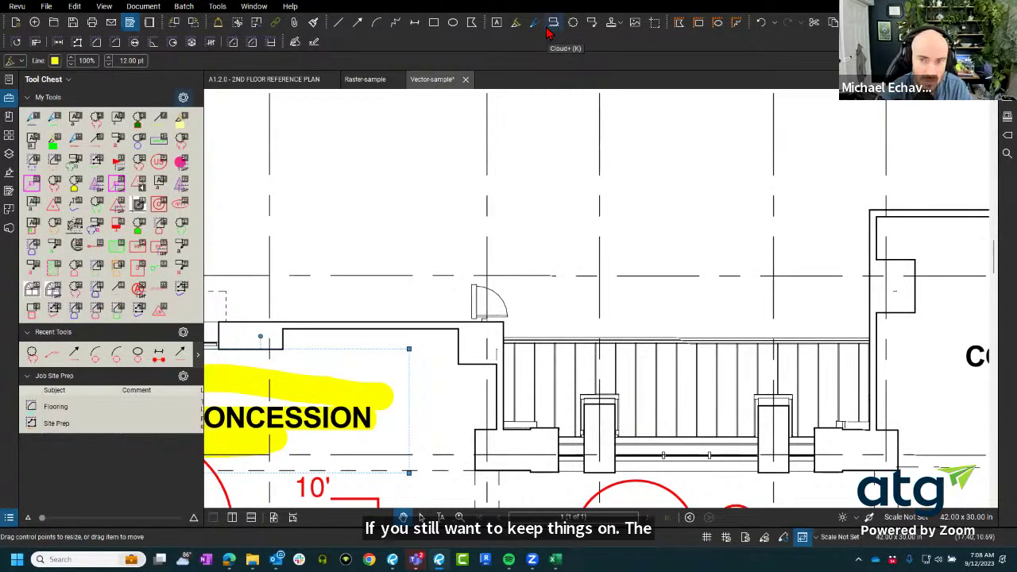
Draw a Cloud+ markup around the door symbol with its callout placed to the northeast reading "Door?", and deselect it.
{"action": "left_click", "coordinate": [622, 237]}
{"action": "key", "text": "k"}
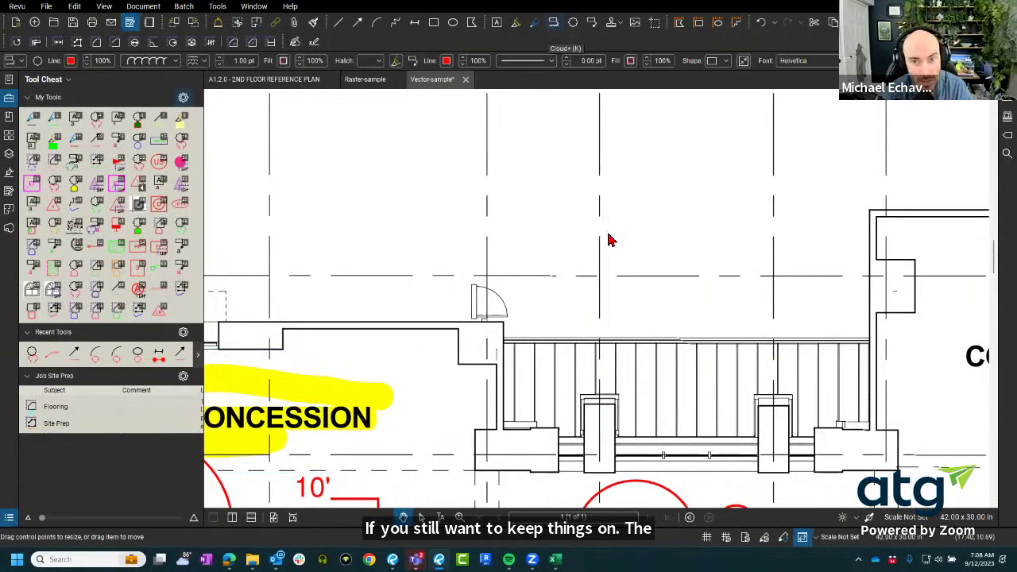
{"action": "left_click_drag", "start_coordinate": [447, 258], "coordinate": [545, 348]}
{"action": "scroll", "coordinate": [624, 173], "scroll_direction": "right", "scroll_amount": 3}
{"action": "scroll", "coordinate": [556, 172], "scroll_direction": "up", "scroll_amount": 2}
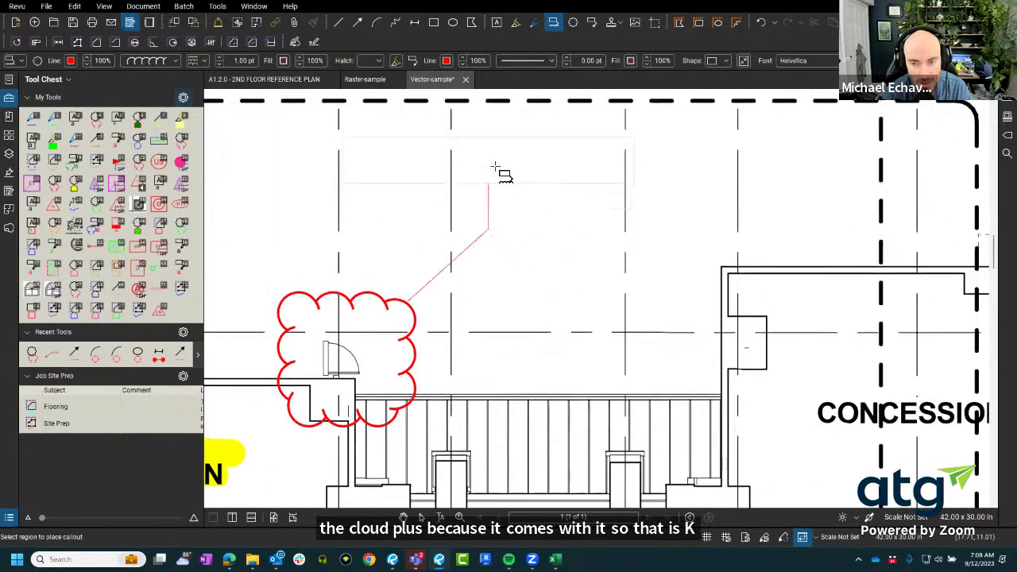
{"action": "left_click", "coordinate": [582, 191]}
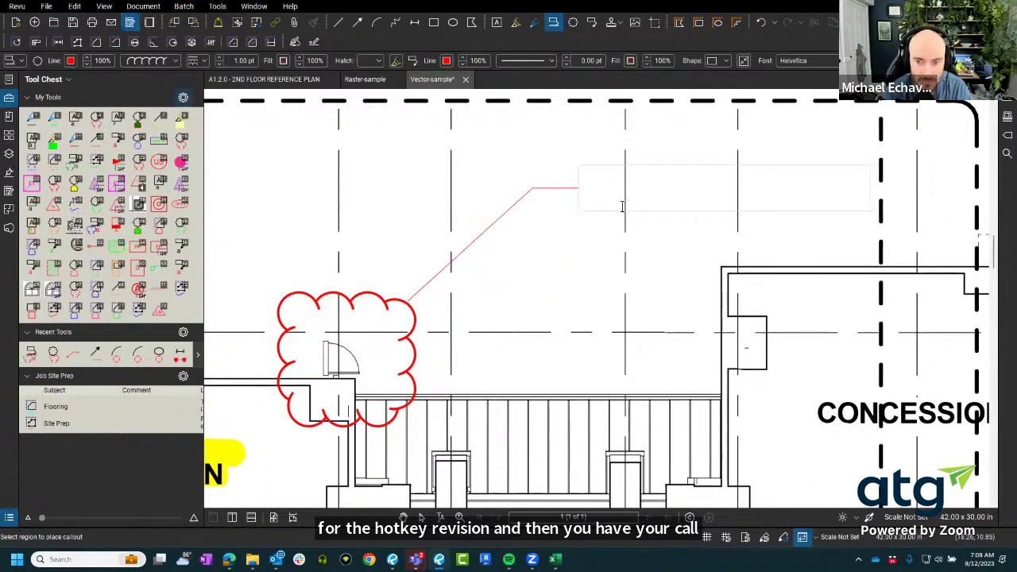
{"action": "type", "text": "Door?"}
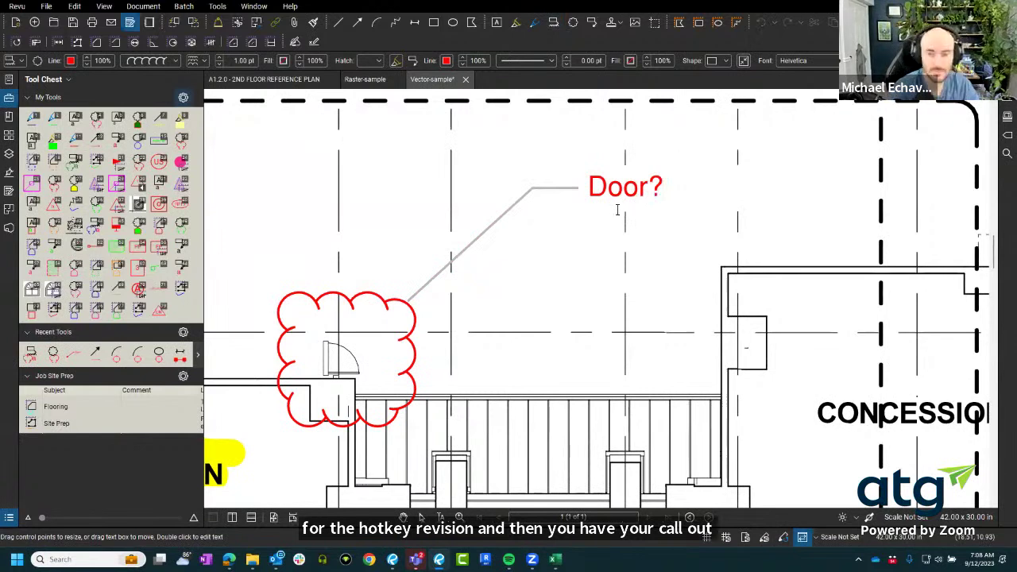
{"action": "left_click", "coordinate": [557, 323]}
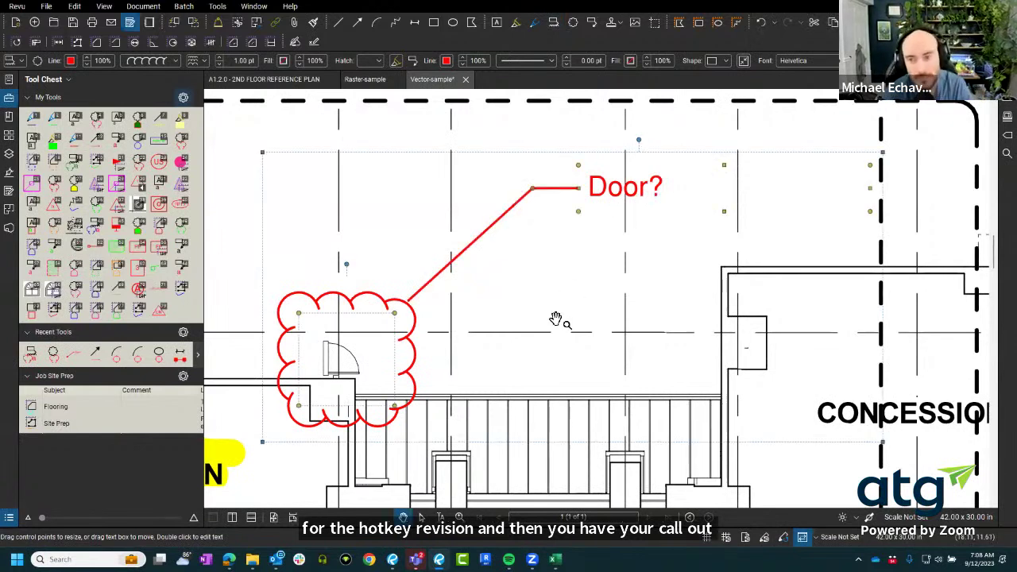
{"action": "mouse_move", "coordinate": [556, 323]}
{"action": "left_mouse_down"}
{"action": "mouse_move", "coordinate": [613, 348]}
{"action": "mouse_move", "coordinate": [589, 288]}
{"action": "left_mouse_up"}
{"action": "left_click", "coordinate": [601, 321]}
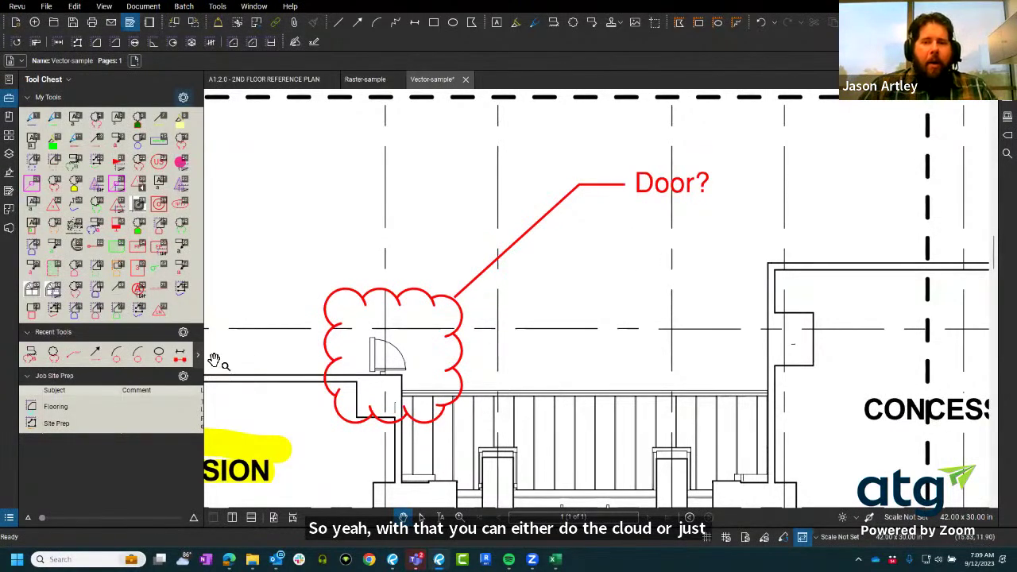
Delete the red cloud callout reading "Door?" from around the door beside the concession area.
{"action": "left_click_drag", "start_coordinate": [435, 324], "coordinate": [519, 291]}
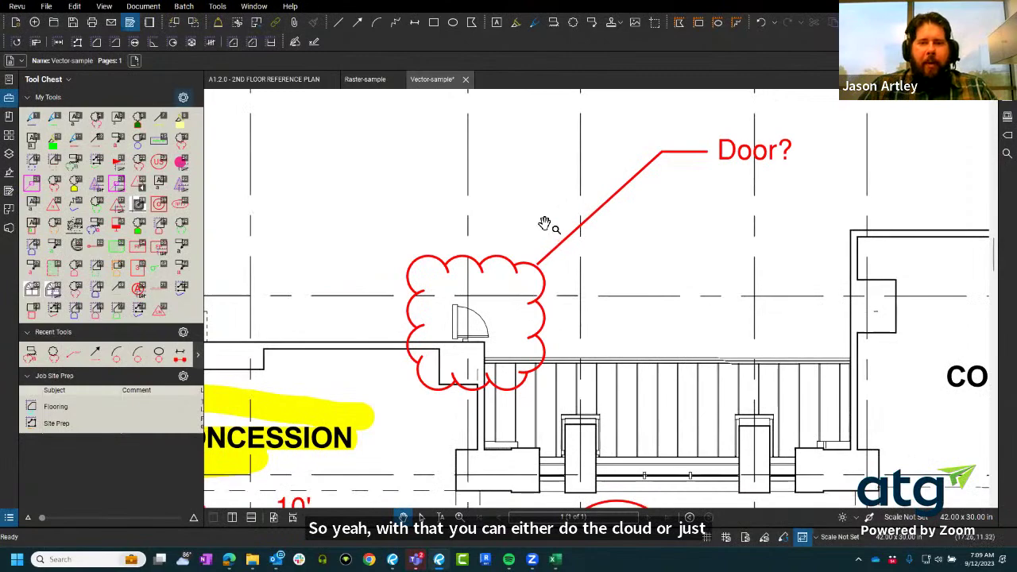
{"action": "scroll", "coordinate": [545, 222], "scroll_direction": "down", "scroll_amount": 4}
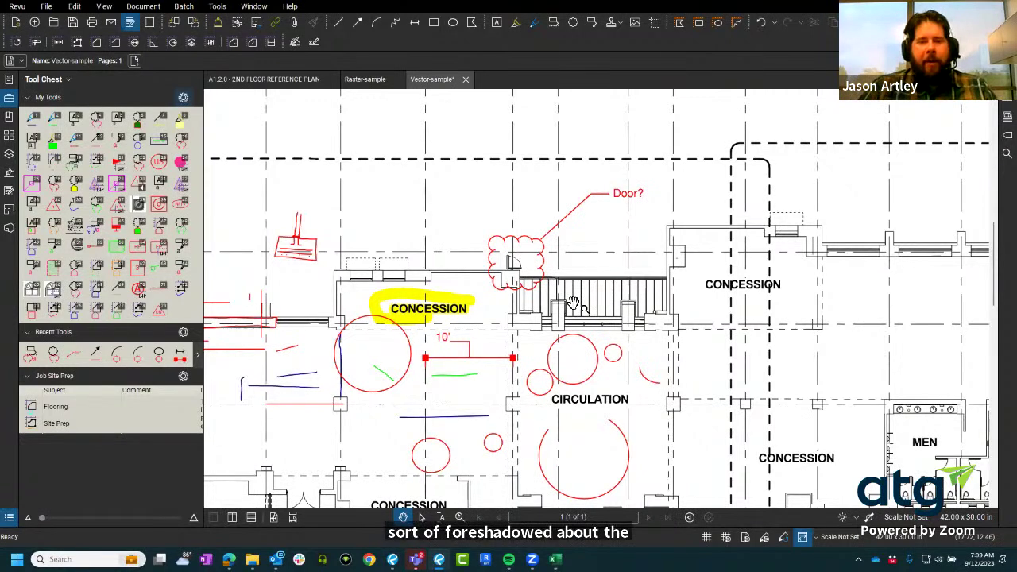
{"action": "left_click", "coordinate": [540, 266]}
{"action": "scroll", "coordinate": [539, 271], "scroll_direction": "up", "scroll_amount": 2}
{"action": "scroll", "coordinate": [539, 270], "scroll_direction": "up", "scroll_amount": 1}
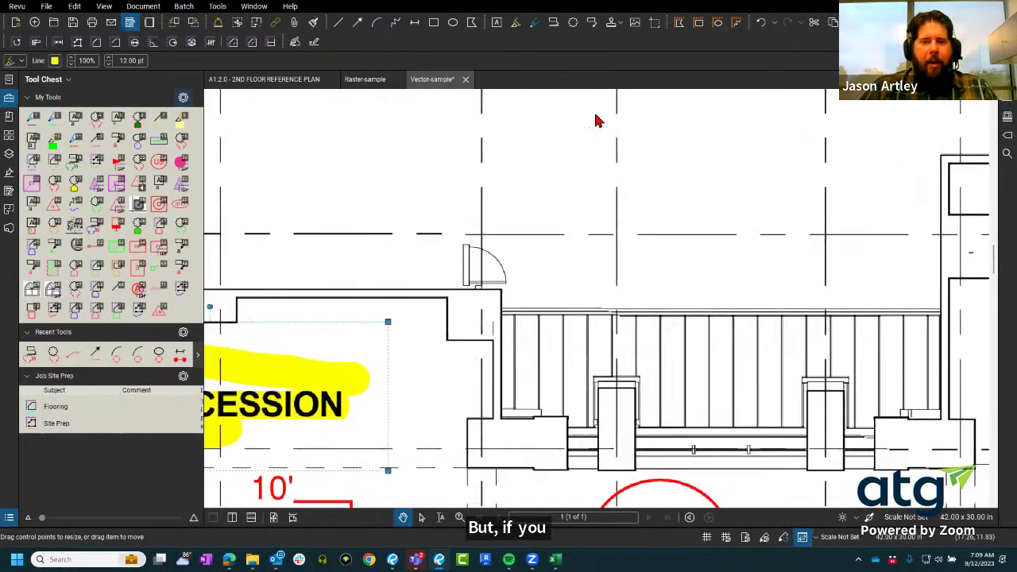
Draw a plain red revision cloud around the door symbol above the slatted area.
{"action": "left_click", "coordinate": [573, 21]}
{"action": "left_click", "coordinate": [426, 197]}
{"action": "double_click", "coordinate": [539, 320]}
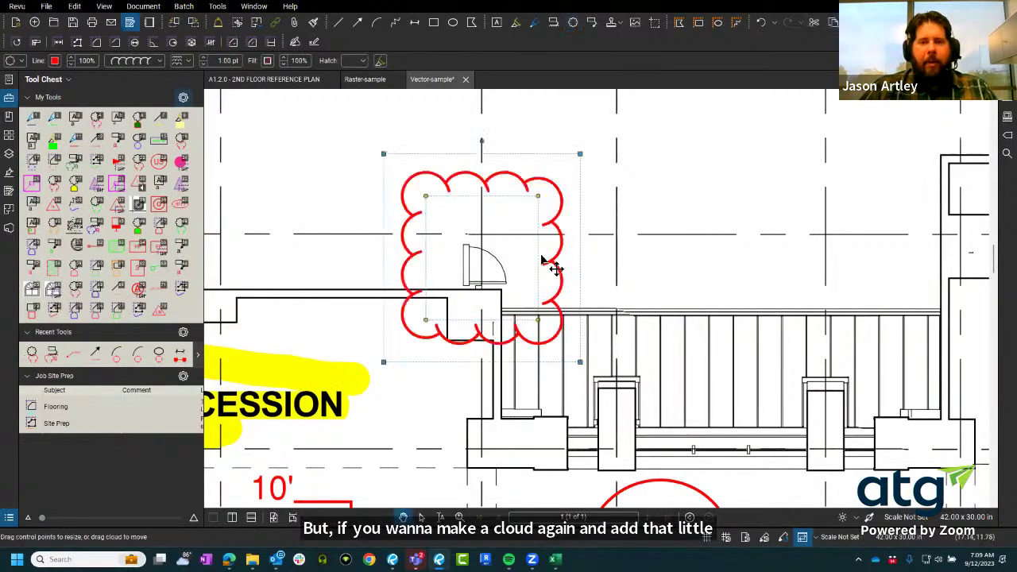
{"action": "left_click", "coordinate": [668, 218]}
Attach the comment "Door?" to the cloud around the door and close its pop-up note.
{"action": "scroll", "coordinate": [557, 330], "scroll_direction": "down", "scroll_amount": 1}
{"action": "scroll", "coordinate": [561, 336], "scroll_direction": "down", "scroll_amount": 2}
{"action": "left_click_drag", "start_coordinate": [584, 390], "coordinate": [495, 384]}
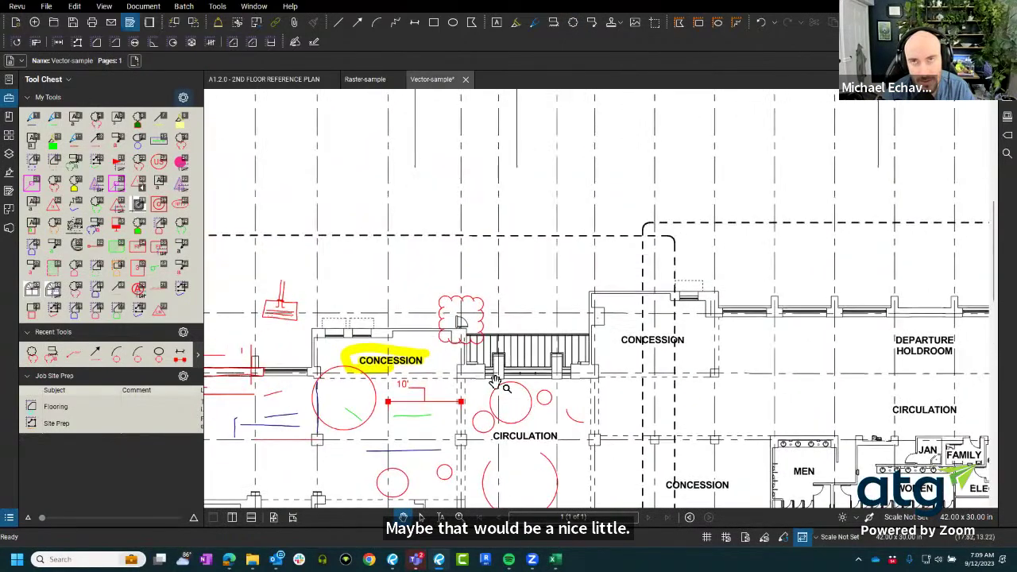
{"action": "scroll", "coordinate": [495, 384], "scroll_direction": "up", "scroll_amount": 2}
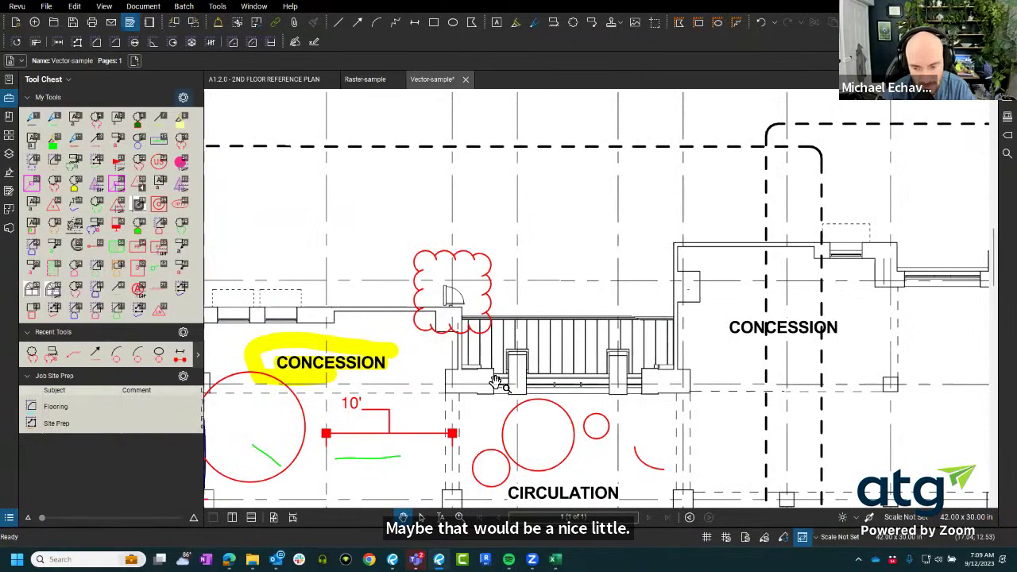
{"action": "scroll", "coordinate": [495, 384], "scroll_direction": "up", "scroll_amount": 1}
{"action": "left_click_drag", "start_coordinate": [495, 384], "coordinate": [494, 411]}
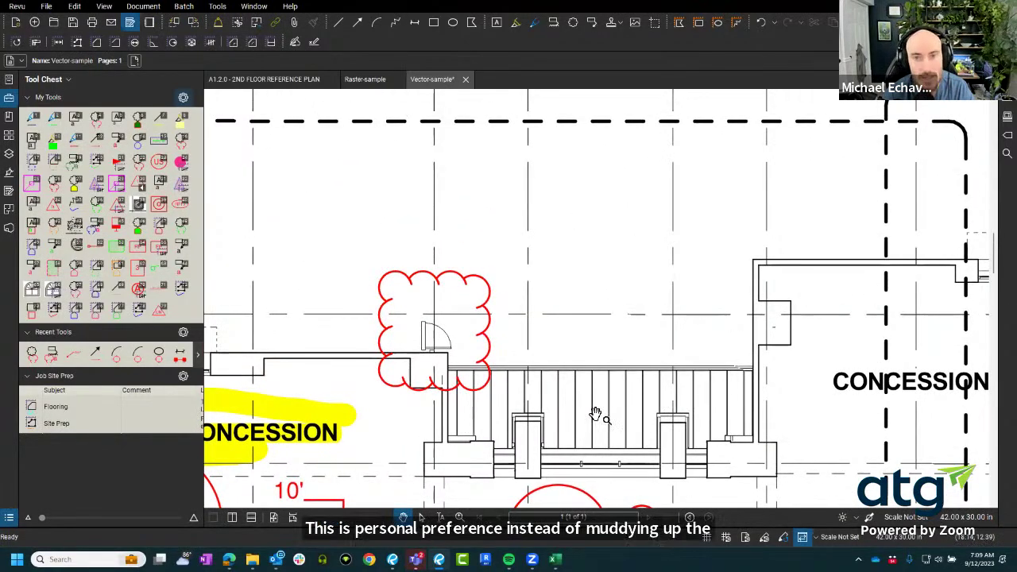
{"action": "scroll", "coordinate": [600, 409], "scroll_direction": "left", "scroll_amount": 2}
{"action": "scroll", "coordinate": [563, 357], "scroll_direction": "up", "scroll_amount": 1}
{"action": "double_click", "coordinate": [548, 338]}
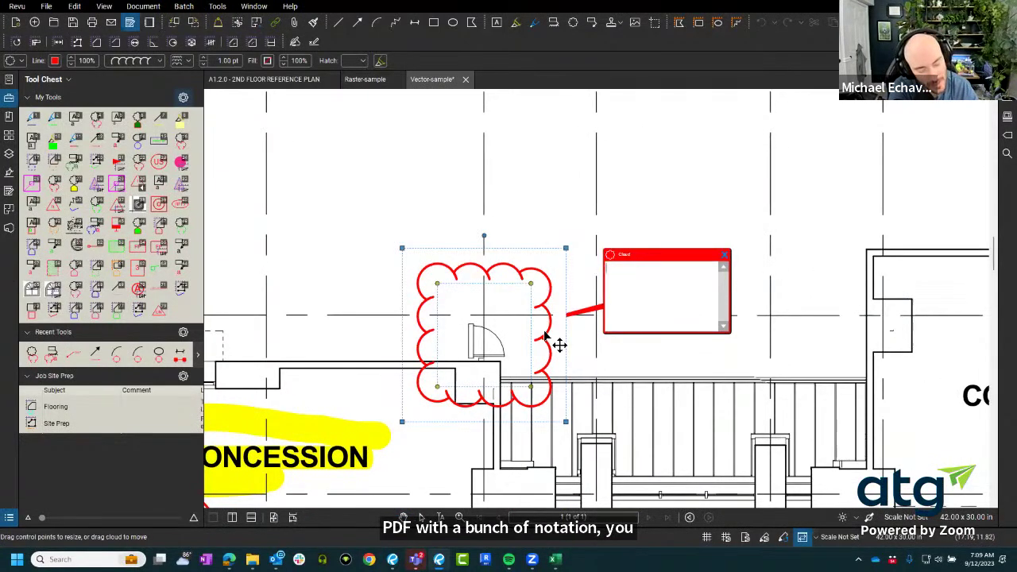
{"action": "type", "text": "Door?"}
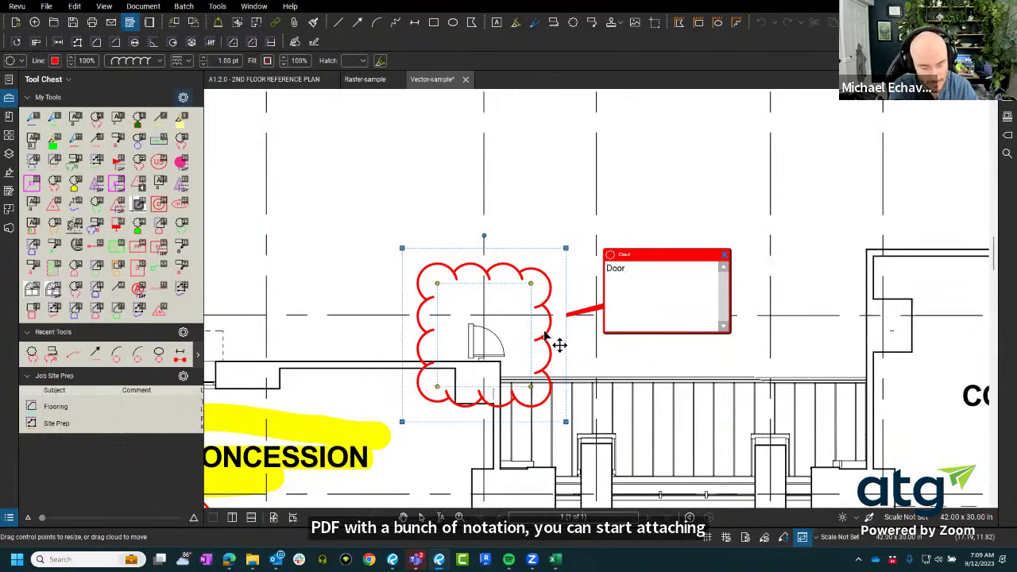
{"action": "left_click", "coordinate": [488, 199]}
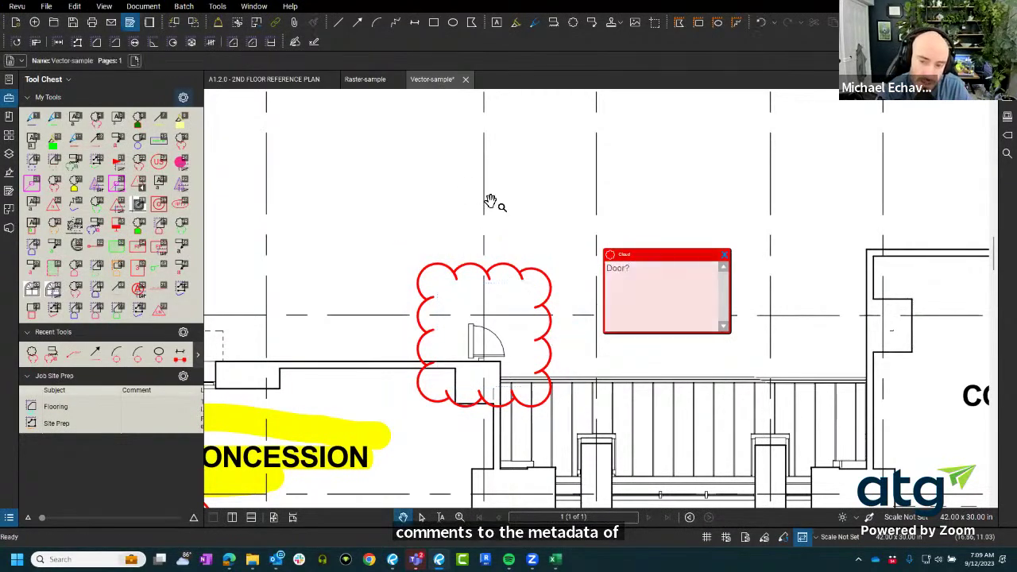
{"action": "left_click", "coordinate": [726, 256]}
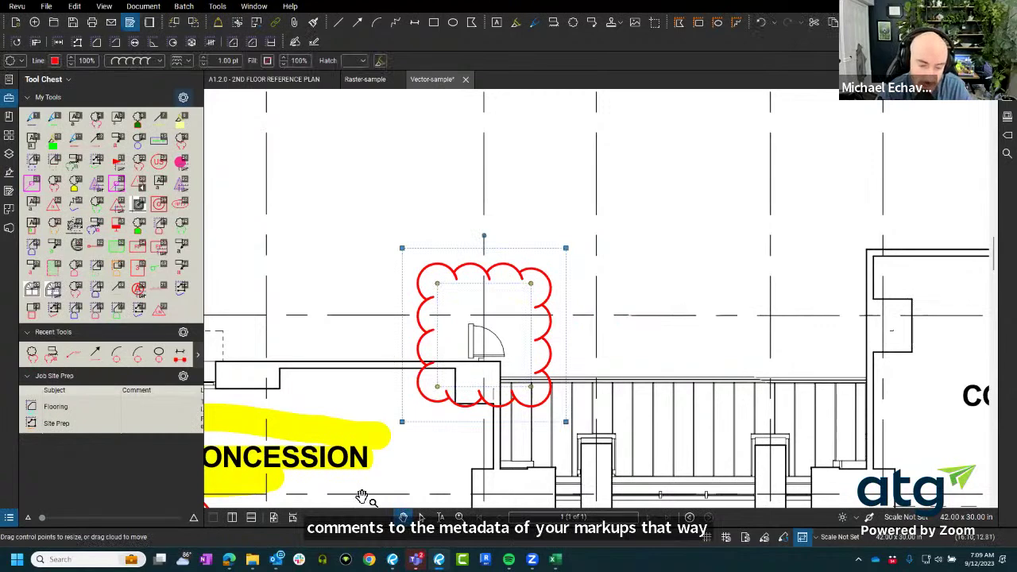
Expand the Markups List and examine the markups grouped by subject along with their comments.
{"action": "left_click_drag", "start_coordinate": [369, 356], "coordinate": [405, 270]}
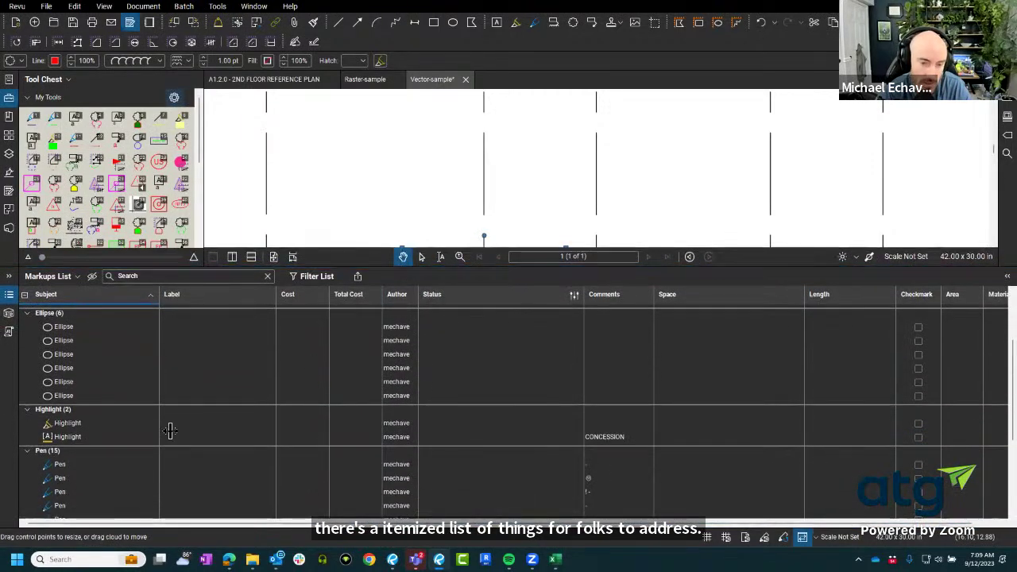
{"action": "scroll", "coordinate": [170, 430], "scroll_direction": "up", "scroll_amount": 3}
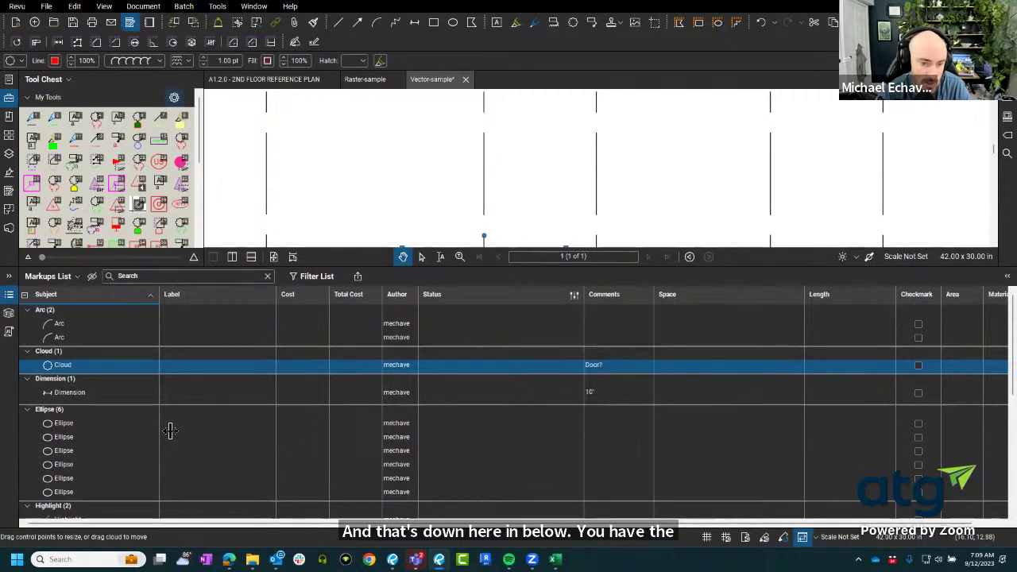
{"action": "scroll", "coordinate": [127, 423], "scroll_direction": "down", "scroll_amount": 6}
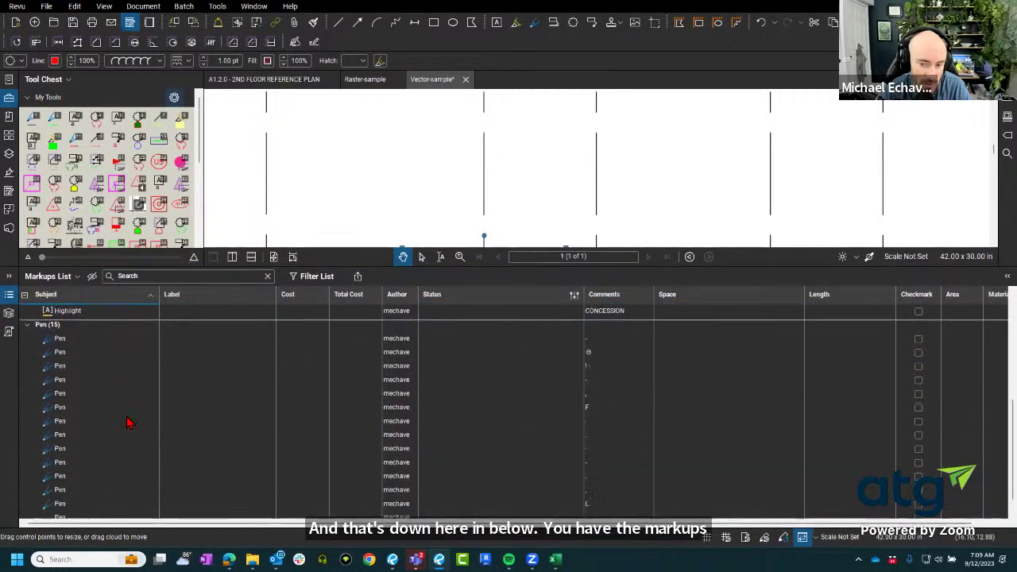
{"action": "scroll", "coordinate": [128, 423], "scroll_direction": "up", "scroll_amount": 4}
{"action": "scroll", "coordinate": [128, 421], "scroll_direction": "up", "scroll_amount": 1}
{"action": "scroll", "coordinate": [126, 426], "scroll_direction": "down", "scroll_amount": 6}
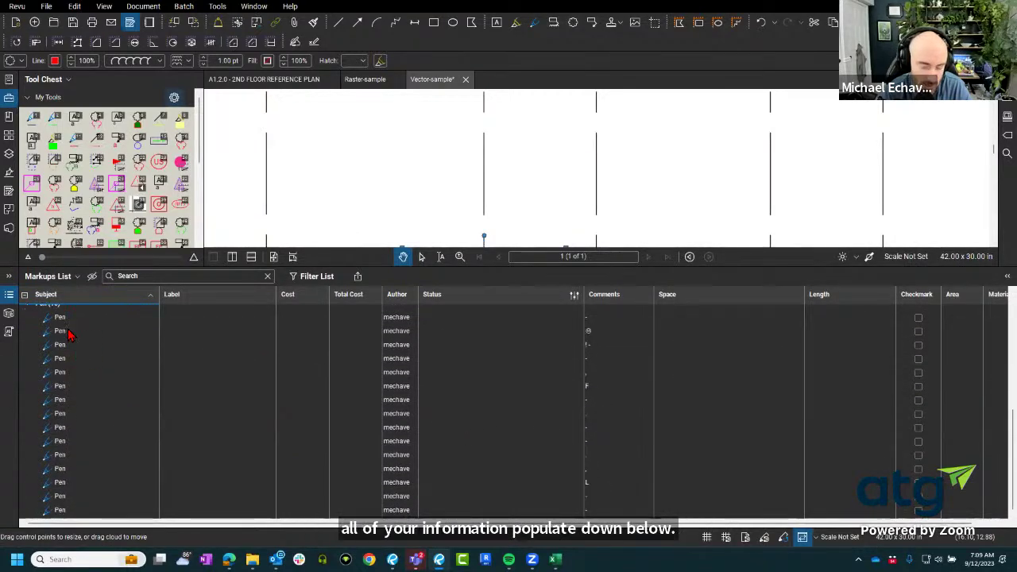
{"action": "scroll", "coordinate": [67, 330], "scroll_direction": "up", "scroll_amount": 7}
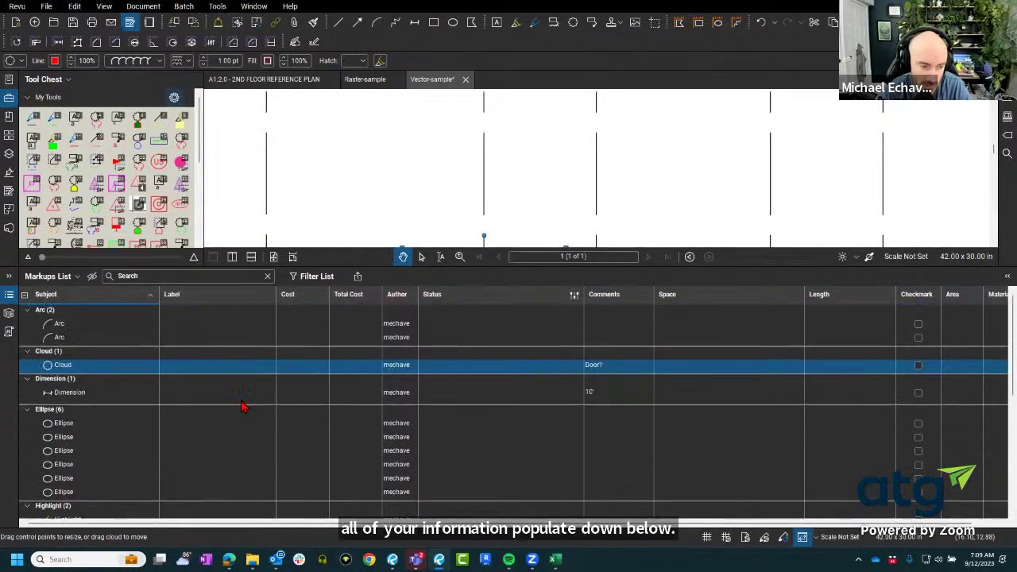
{"action": "scroll", "coordinate": [223, 426], "scroll_direction": "down", "scroll_amount": 3}
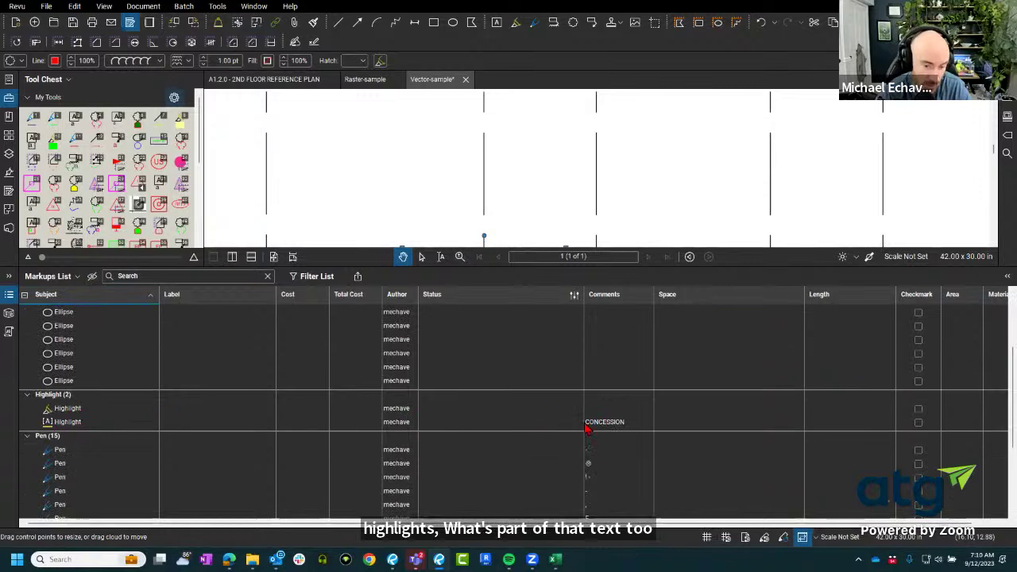
{"action": "scroll", "coordinate": [586, 424], "scroll_direction": "up", "scroll_amount": 3}
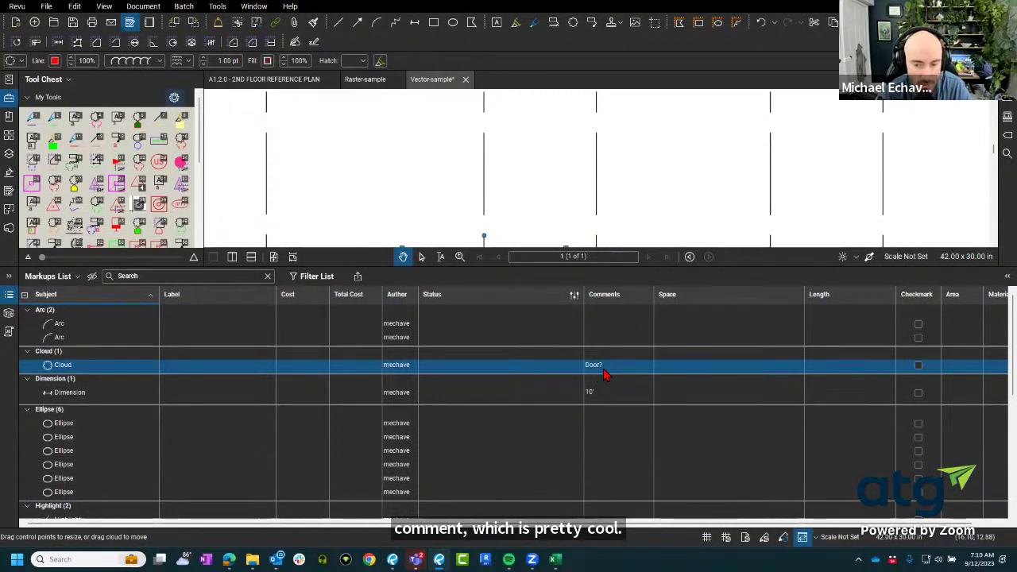
Shrink the Markups List, move to another area of the plan, and locate the cloud through its "Door?" list entry.
{"action": "mouse_move", "coordinate": [458, 267]}
{"action": "left_mouse_down"}
{"action": "mouse_move", "coordinate": [436, 360]}
{"action": "mouse_move", "coordinate": [425, 364]}
{"action": "left_mouse_up"}
{"action": "scroll", "coordinate": [352, 186], "scroll_direction": "down", "scroll_amount": 5}
{"action": "left_click", "coordinate": [649, 288]}
{"action": "scroll", "coordinate": [352, 170], "scroll_direction": "up", "scroll_amount": 3}
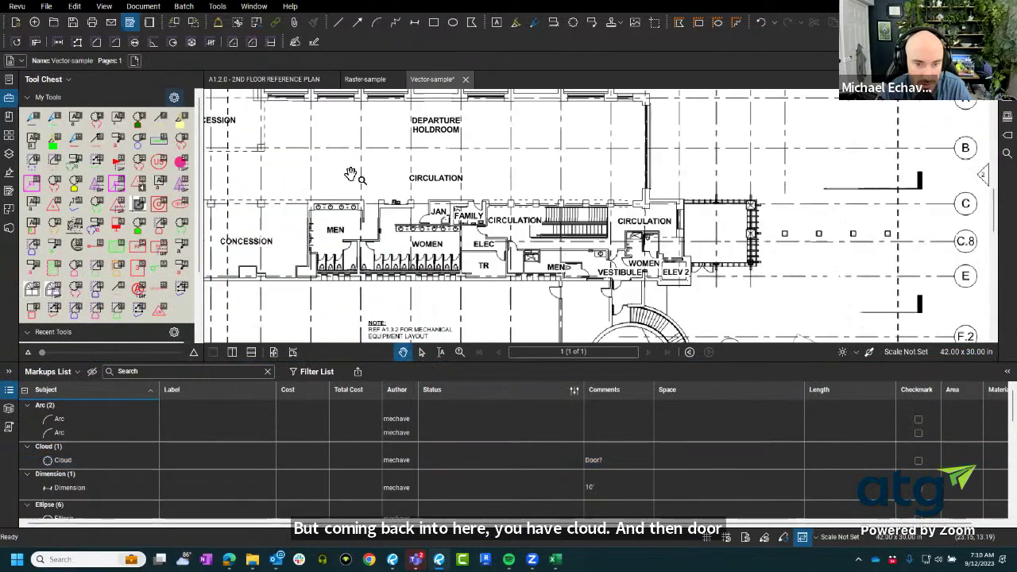
{"action": "scroll", "coordinate": [477, 198], "scroll_direction": "up", "scroll_amount": 5}
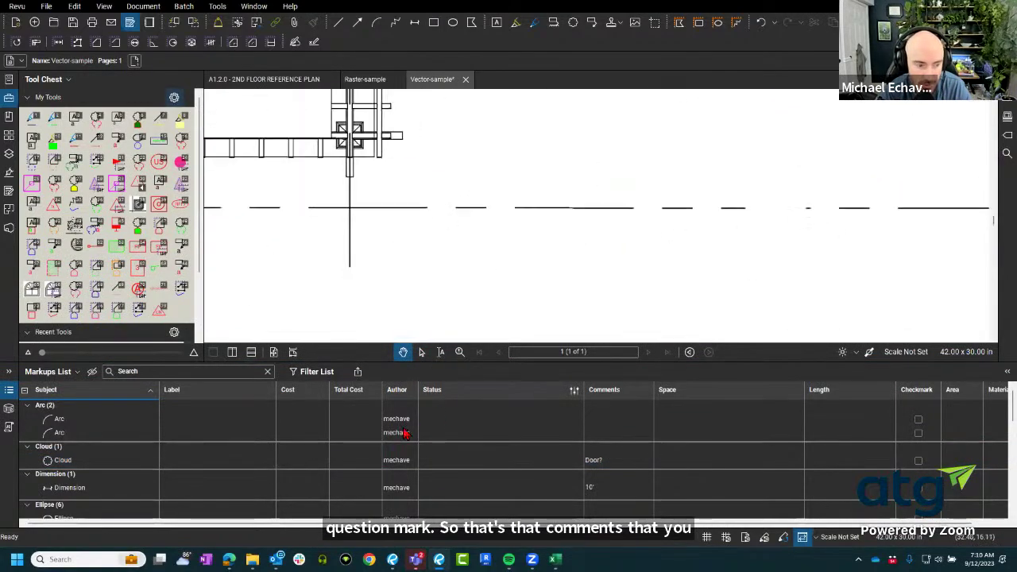
{"action": "scroll", "coordinate": [124, 485], "scroll_direction": "down", "scroll_amount": 2}
{"action": "scroll", "coordinate": [124, 485], "scroll_direction": "up", "scroll_amount": 2}
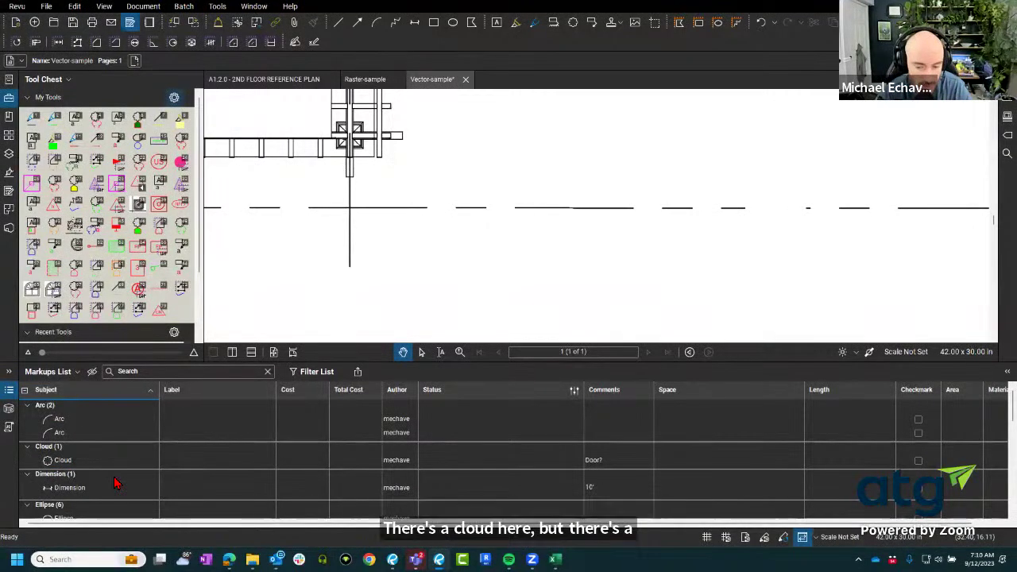
{"action": "left_click", "coordinate": [608, 464]}
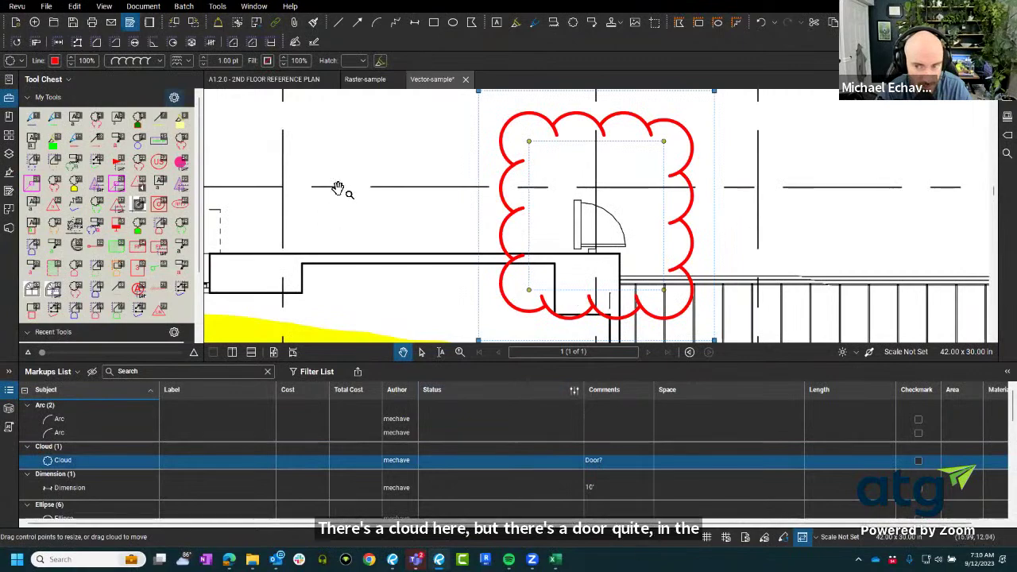
Place an empty text box on the plan to the right of the door's cloud, over the slatted area.
{"action": "left_click_drag", "start_coordinate": [461, 383], "coordinate": [461, 475]}
{"action": "scroll", "coordinate": [386, 284], "scroll_direction": "down", "scroll_amount": 2}
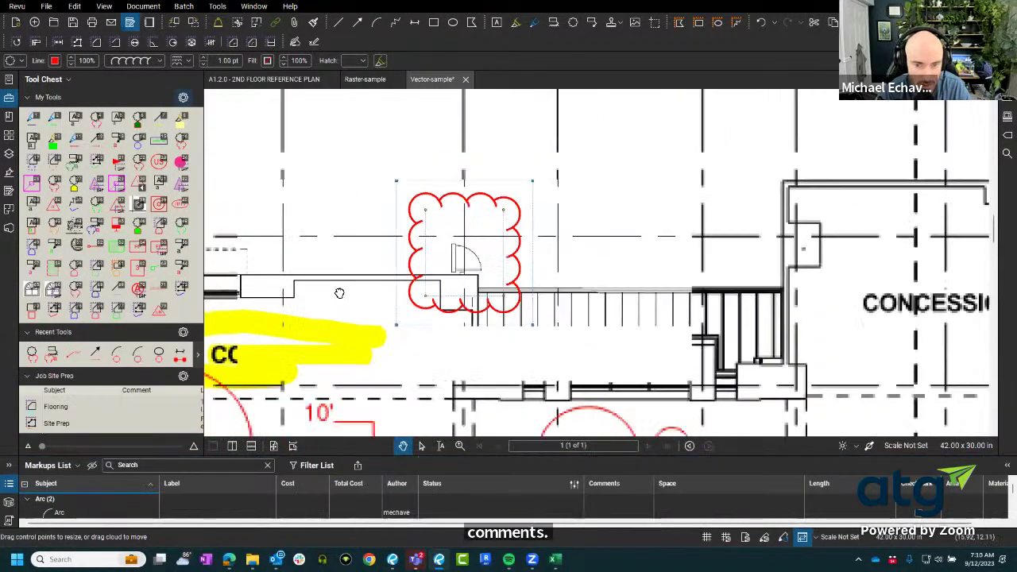
{"action": "scroll", "coordinate": [538, 257], "scroll_direction": "up", "scroll_amount": 1}
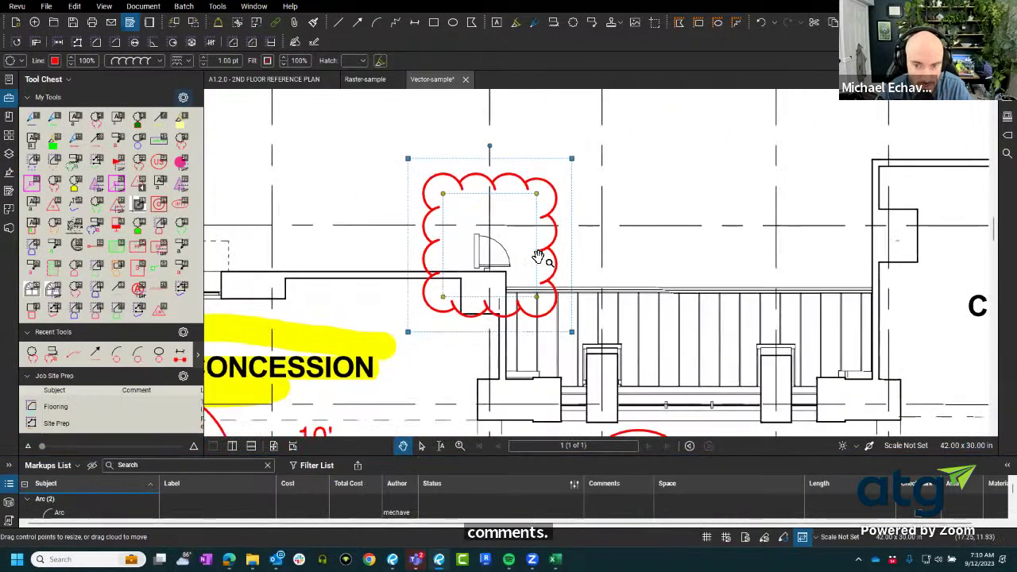
{"action": "left_click", "coordinate": [771, 235]}
{"action": "left_click_drag", "start_coordinate": [598, 452], "coordinate": [594, 419]}
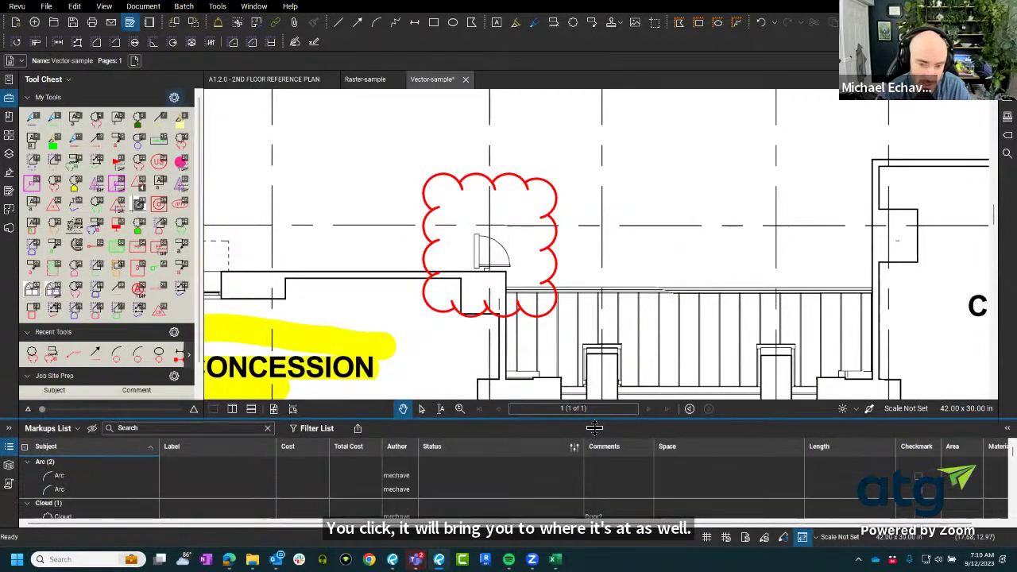
{"action": "key", "text": "t"}
{"action": "left_click_drag", "start_coordinate": [624, 127], "coordinate": [833, 308]}
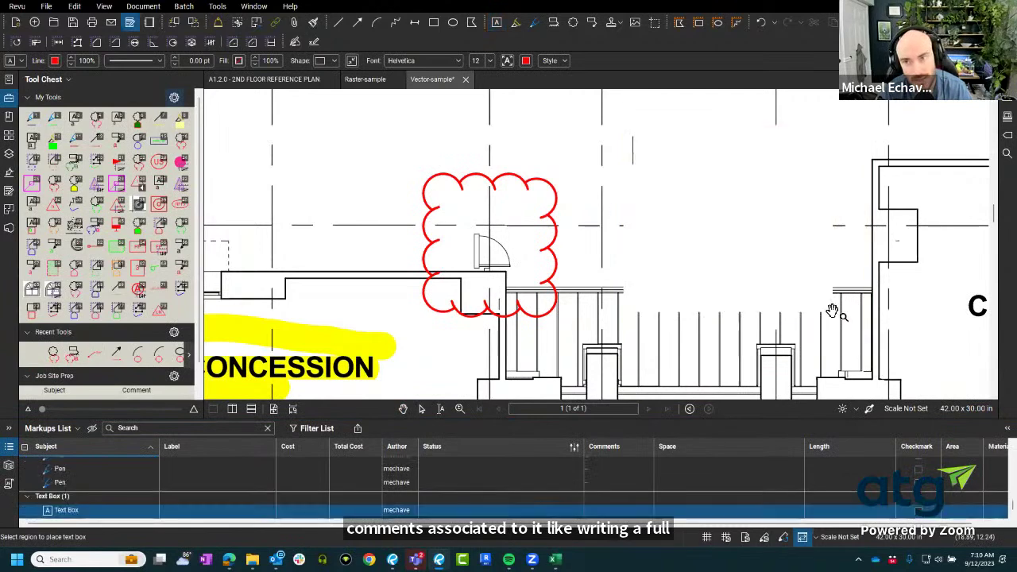
{"action": "key", "text": "Escape"}
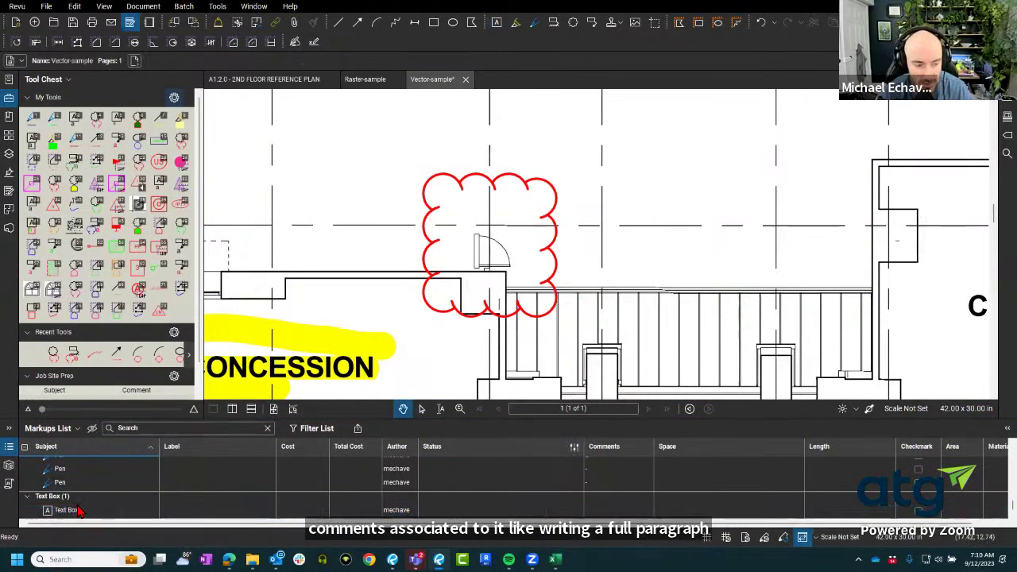
Select the cloud in the Markups List and look at the Review status options available for it.
{"action": "left_click_drag", "start_coordinate": [209, 418], "coordinate": [213, 378]}
{"action": "scroll", "coordinate": [107, 486], "scroll_direction": "up", "scroll_amount": 5}
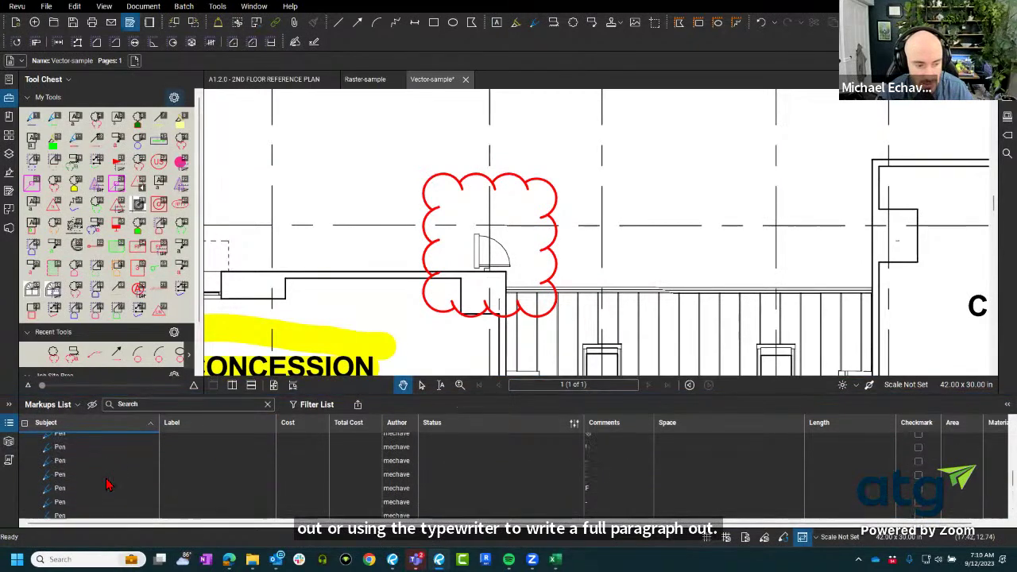
{"action": "scroll", "coordinate": [108, 486], "scroll_direction": "up", "scroll_amount": 3}
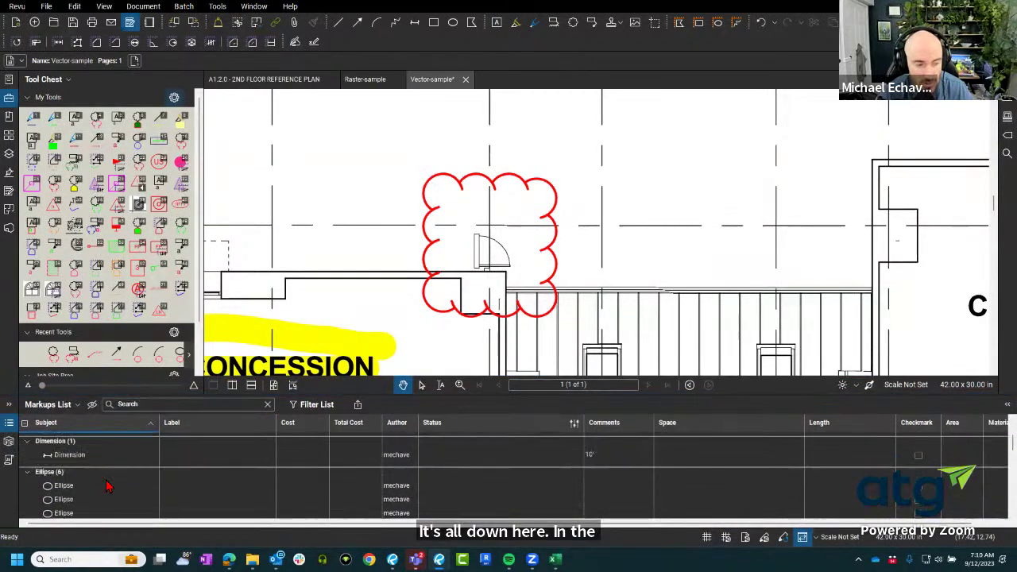
{"action": "scroll", "coordinate": [107, 483], "scroll_direction": "up", "scroll_amount": 3}
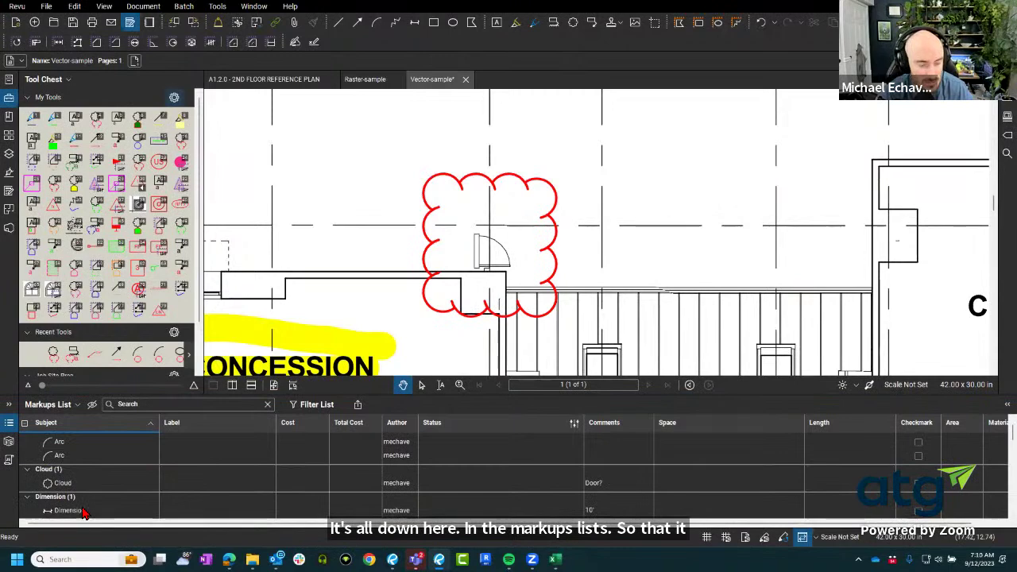
{"action": "left_click", "coordinate": [64, 482]}
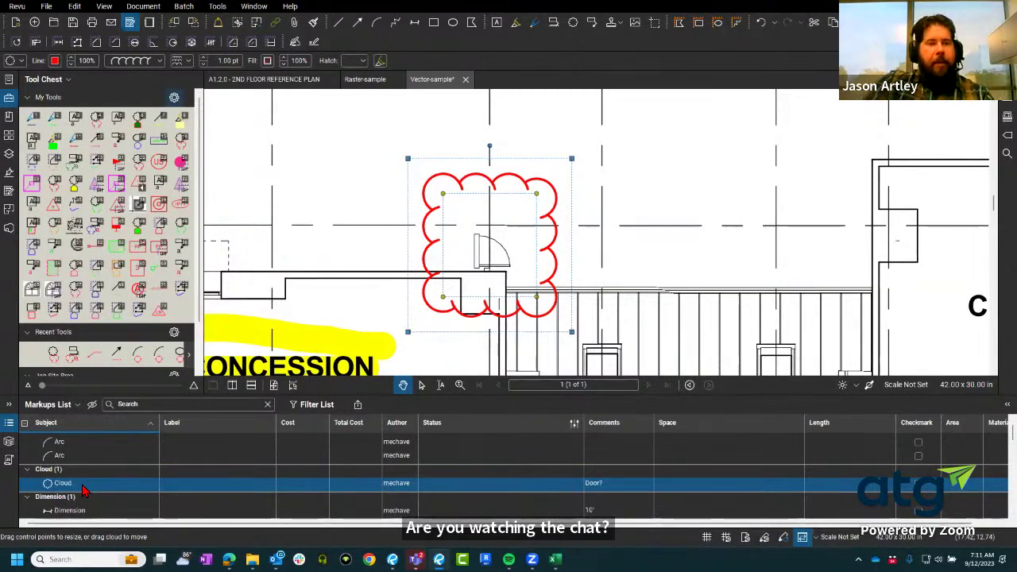
{"action": "left_click", "coordinate": [479, 488]}
{"action": "mouse_move", "coordinate": [455, 494]}
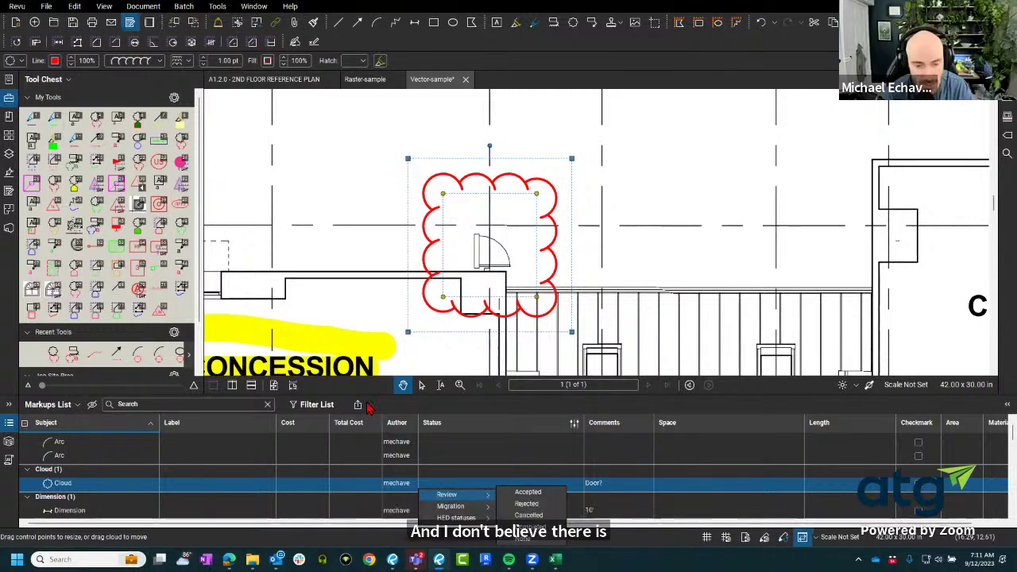
{"action": "key", "text": "Escape"}
Open Manage Columns for the Markups List and examine the columns in the display order.
{"action": "left_click", "coordinate": [64, 406]}
{"action": "mouse_move", "coordinate": [59, 417]}
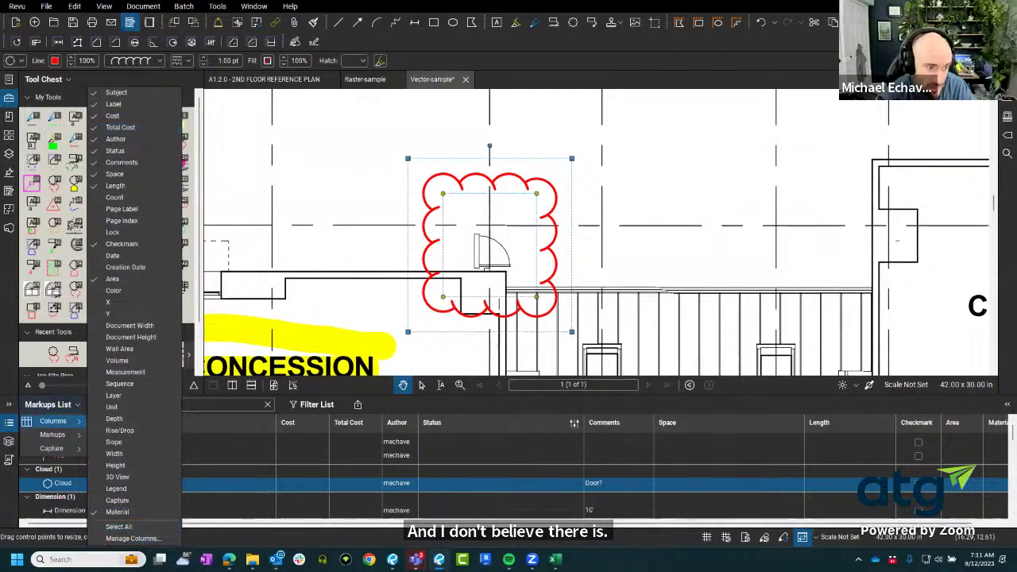
{"action": "left_click", "coordinate": [143, 544]}
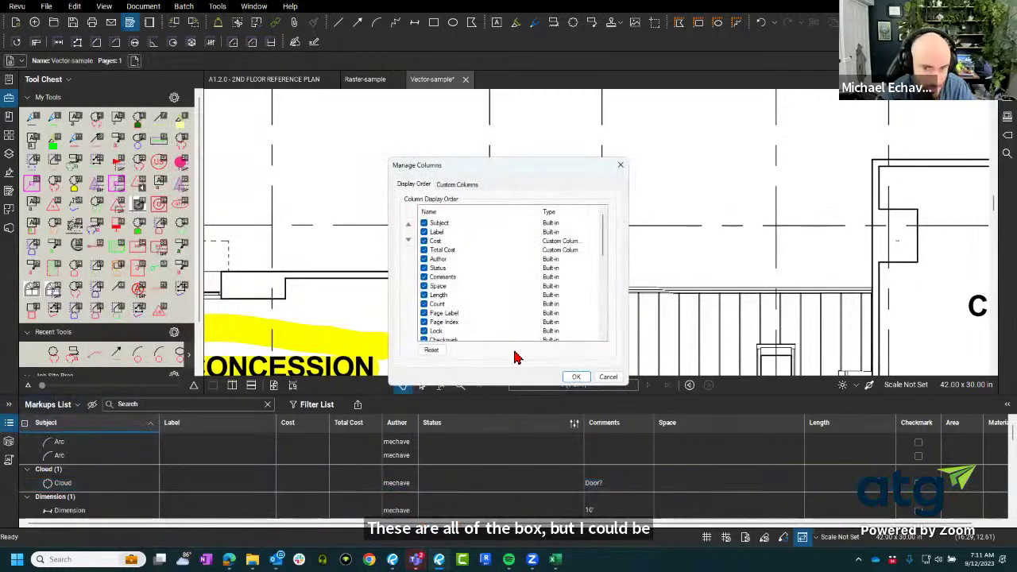
{"action": "scroll", "coordinate": [524, 326], "scroll_direction": "down", "scroll_amount": 8}
{"action": "scroll", "coordinate": [525, 326], "scroll_direction": "up", "scroll_amount": 8}
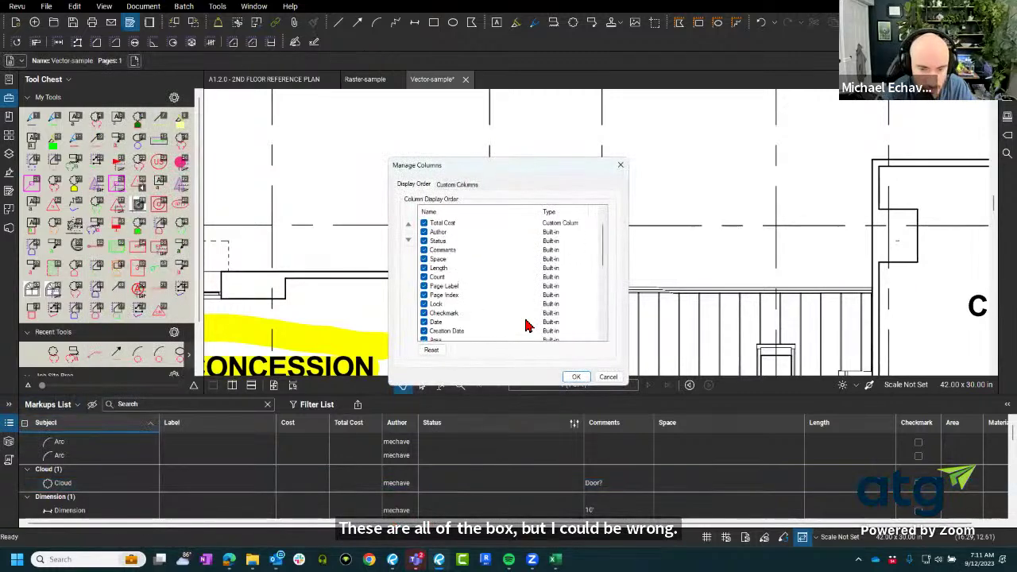
Review the remaining columns in the display order and the custom columns, and close Manage Columns.
{"action": "scroll", "coordinate": [525, 326], "scroll_direction": "down", "scroll_amount": 1}
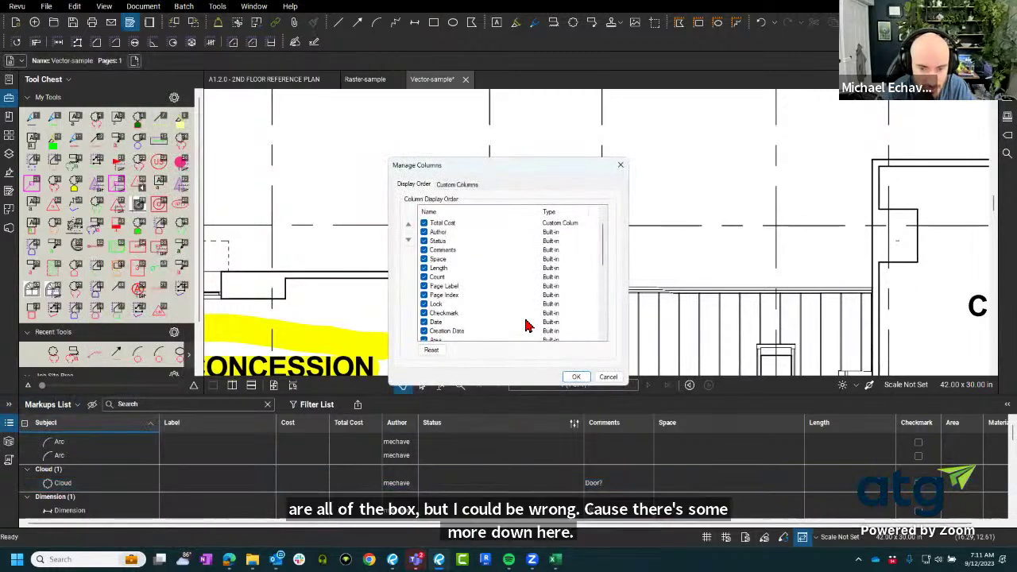
{"action": "scroll", "coordinate": [524, 326], "scroll_direction": "down", "scroll_amount": 5}
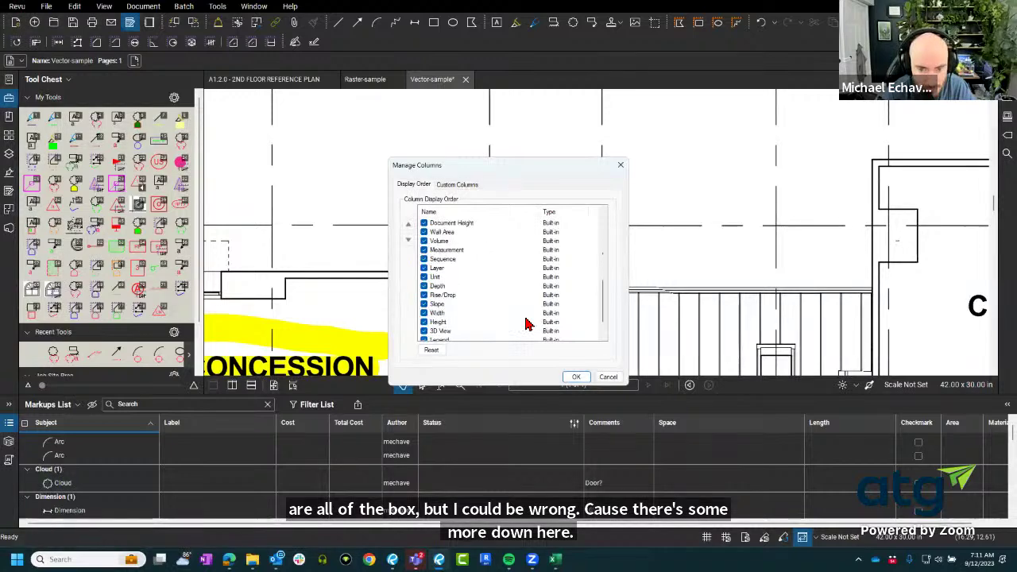
{"action": "scroll", "coordinate": [525, 325], "scroll_direction": "up", "scroll_amount": 6}
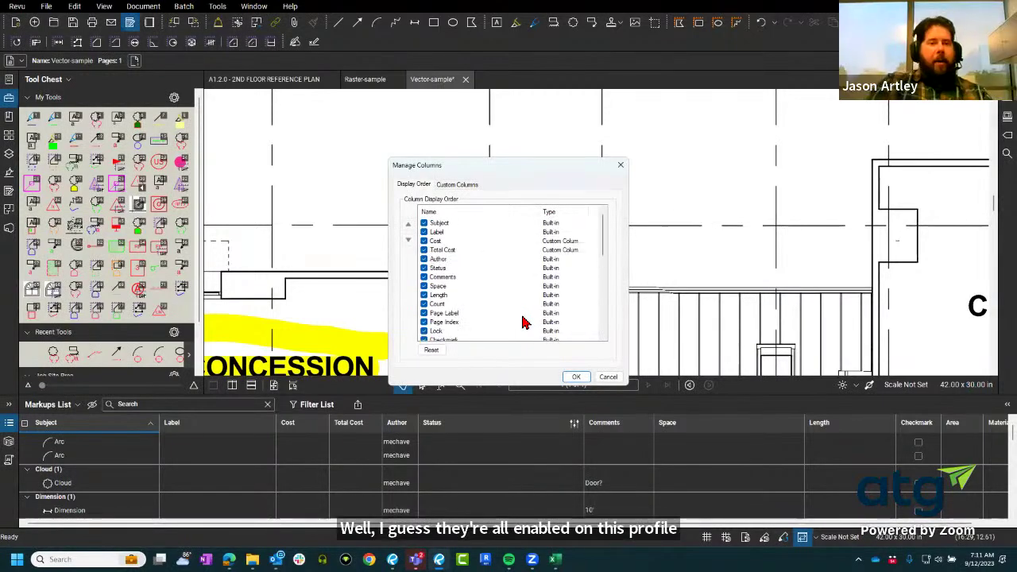
{"action": "left_click", "coordinate": [468, 185]}
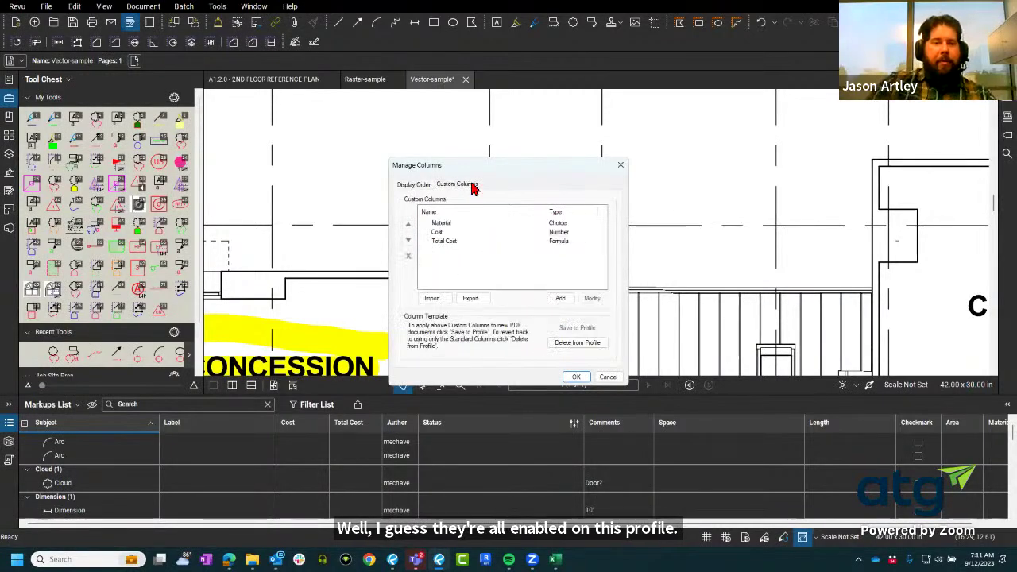
{"action": "left_click", "coordinate": [621, 167]}
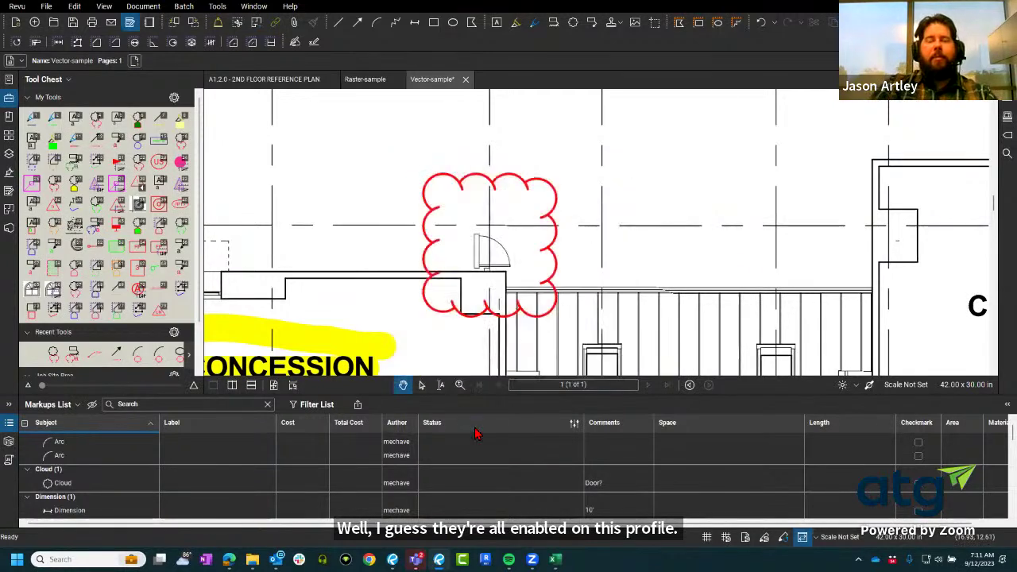
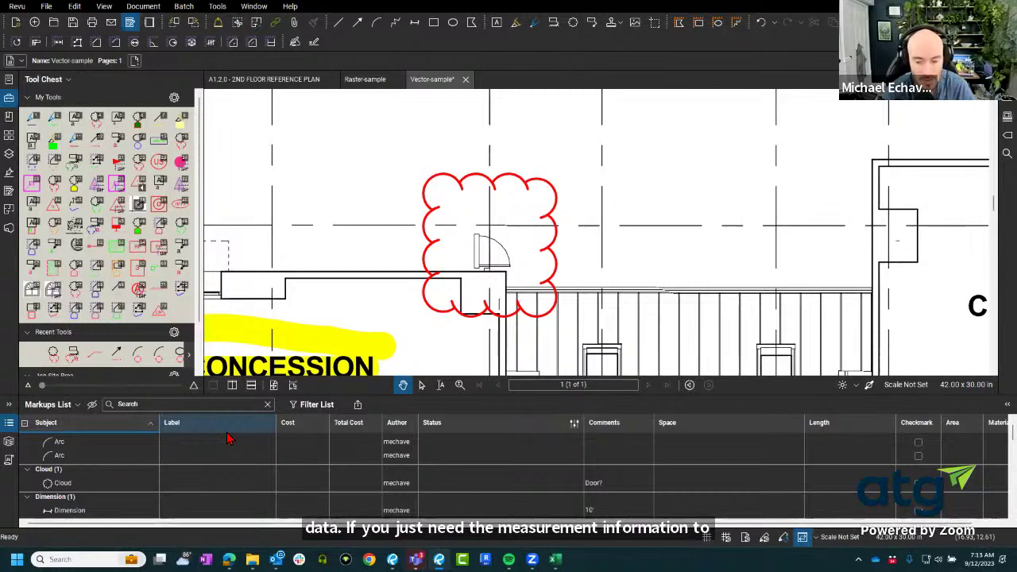
Switch to the Bluebeam Subscription Savings workbook in Excel and look at the Quantity Link creation dialog and options for cell C8.
{"action": "mouse_move", "coordinate": [554, 557]}
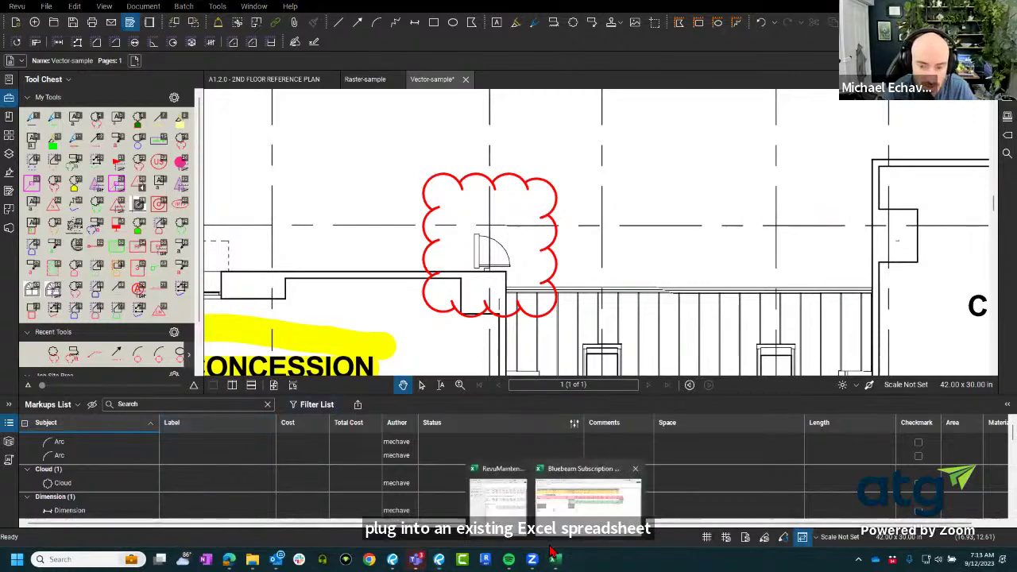
{"action": "left_click", "coordinate": [589, 489]}
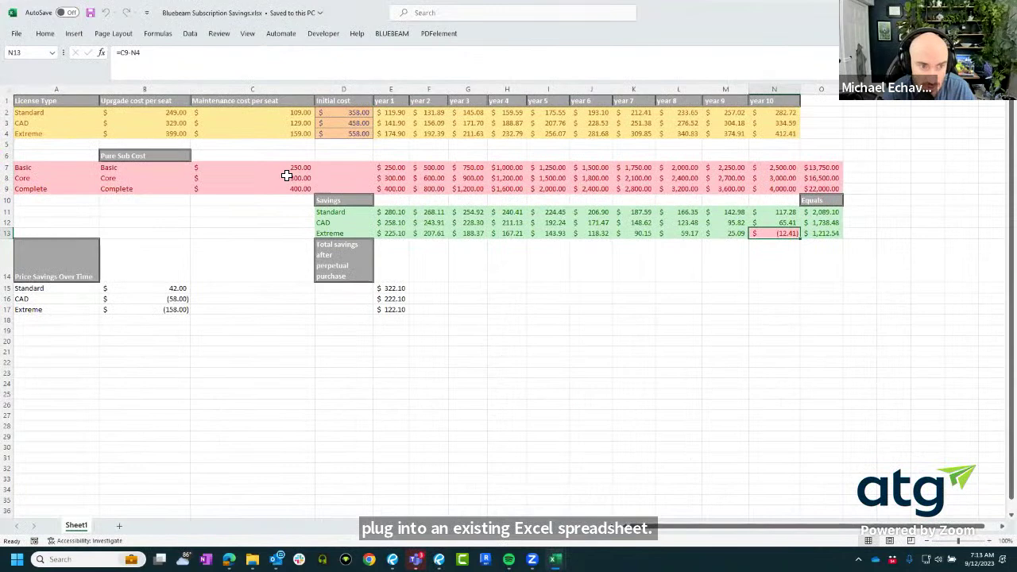
{"action": "left_click", "coordinate": [283, 178]}
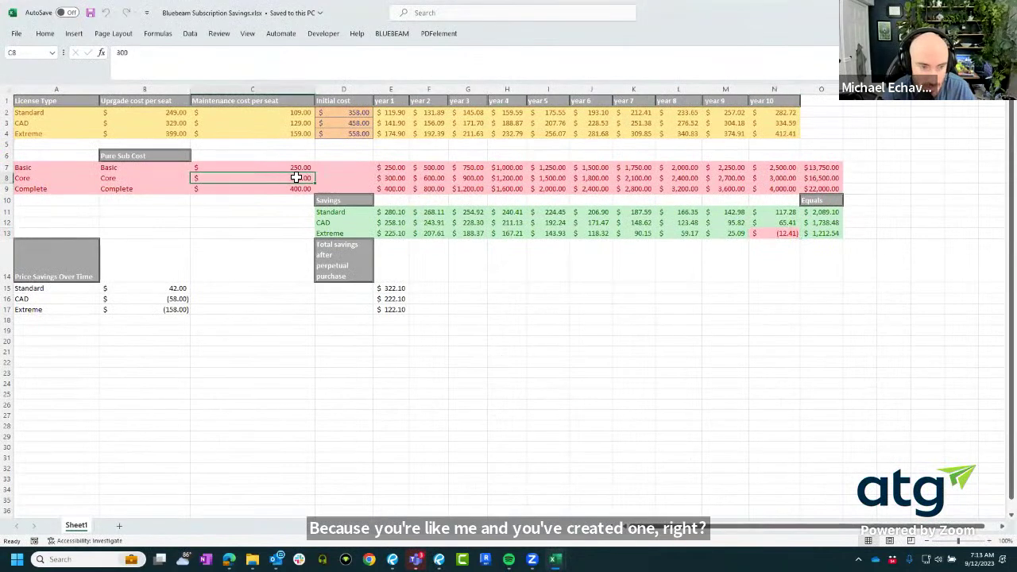
{"action": "right_click", "coordinate": [294, 182]}
{"action": "mouse_move", "coordinate": [362, 205]}
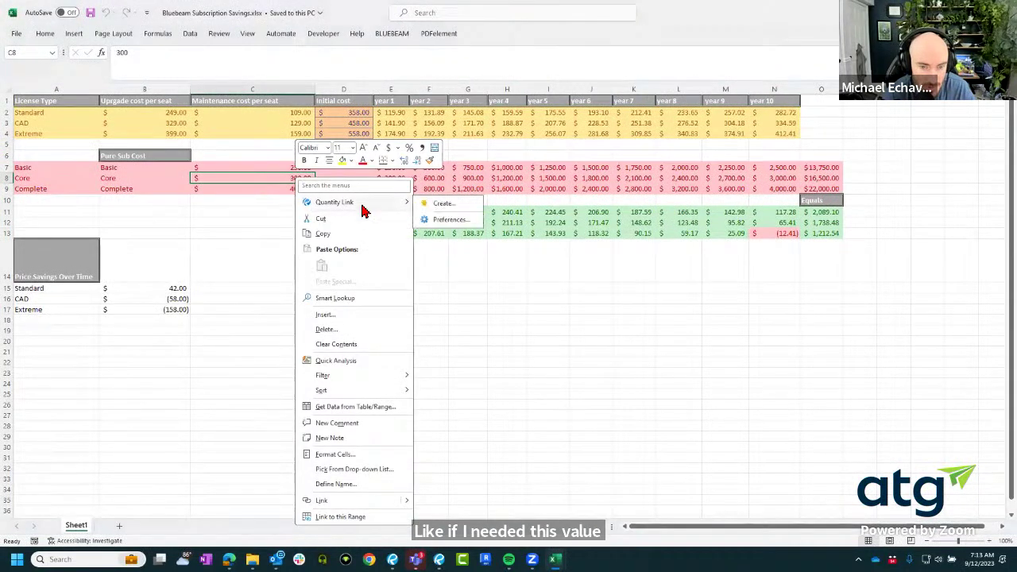
{"action": "left_click", "coordinate": [443, 204]}
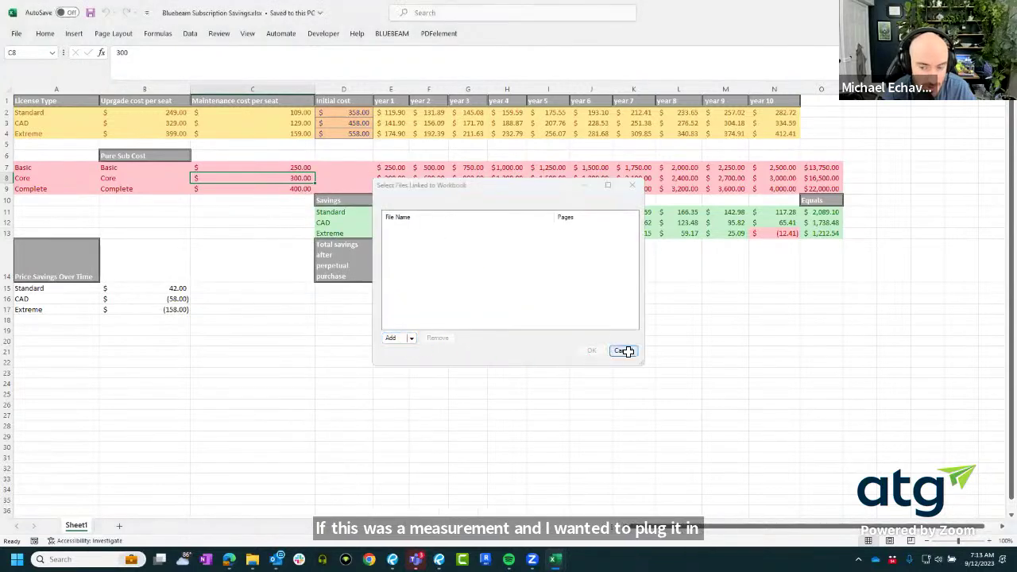
{"action": "left_click", "coordinate": [623, 351]}
{"action": "right_click", "coordinate": [275, 180]}
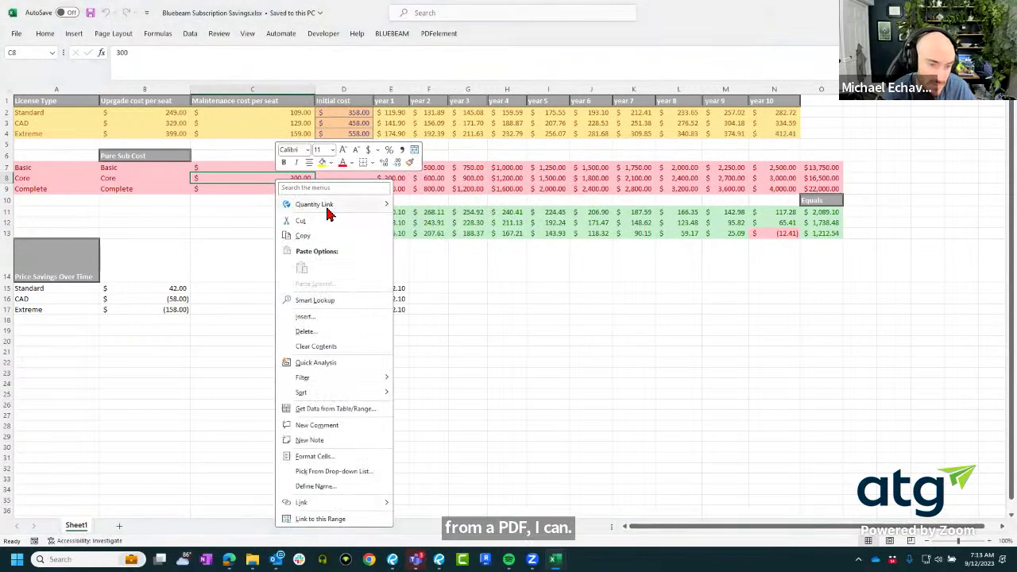
{"action": "mouse_move", "coordinate": [303, 203]}
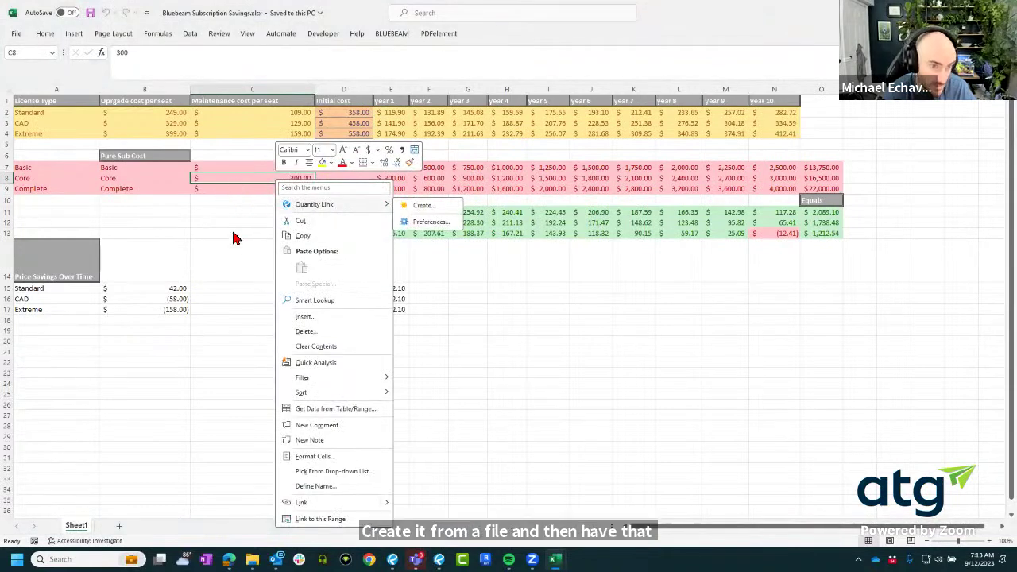
{"action": "key", "text": "Escape"}
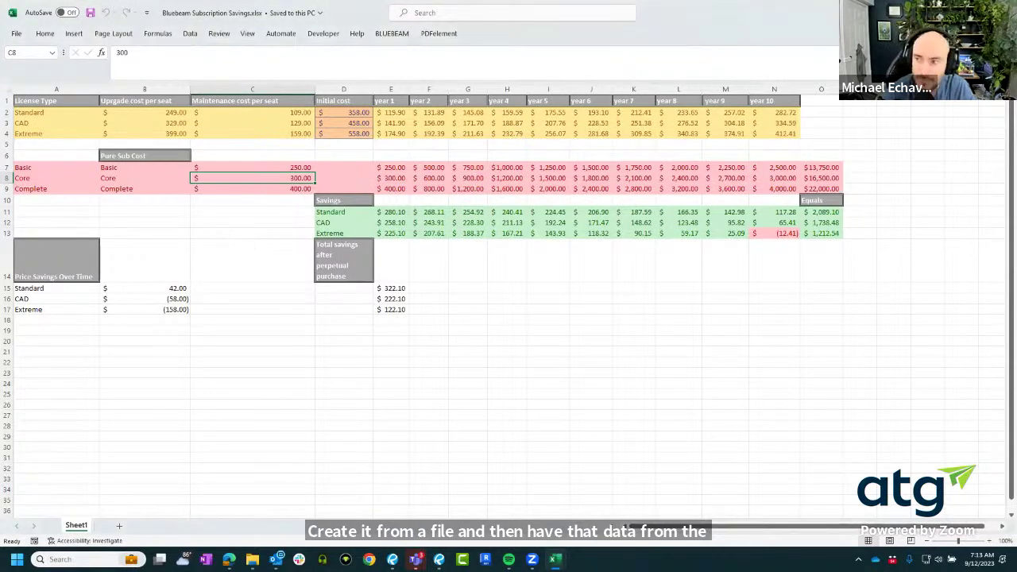
Return to the Vector-sample plan in Revu and enlarge the Markups List to show more of its entries.
{"action": "key", "text": "alt+Tab"}
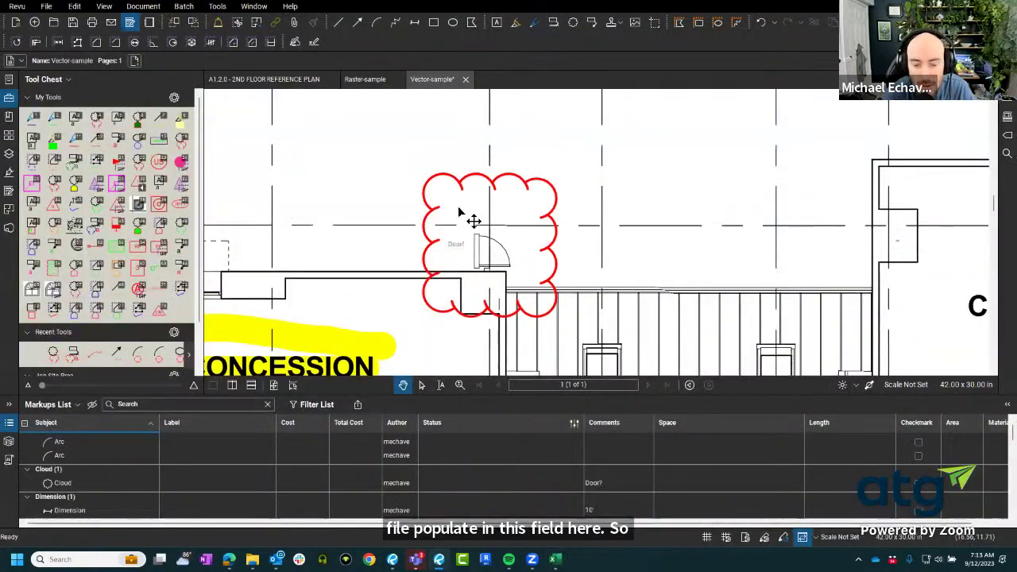
{"action": "scroll", "coordinate": [461, 243], "scroll_direction": "down", "scroll_amount": 5}
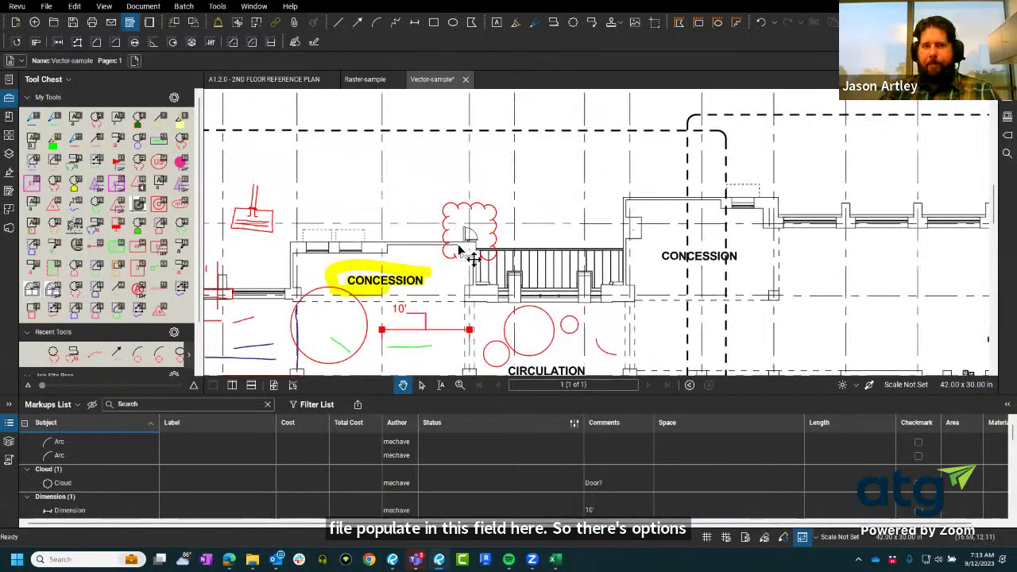
{"action": "scroll", "coordinate": [446, 186], "scroll_direction": "up", "scroll_amount": 5}
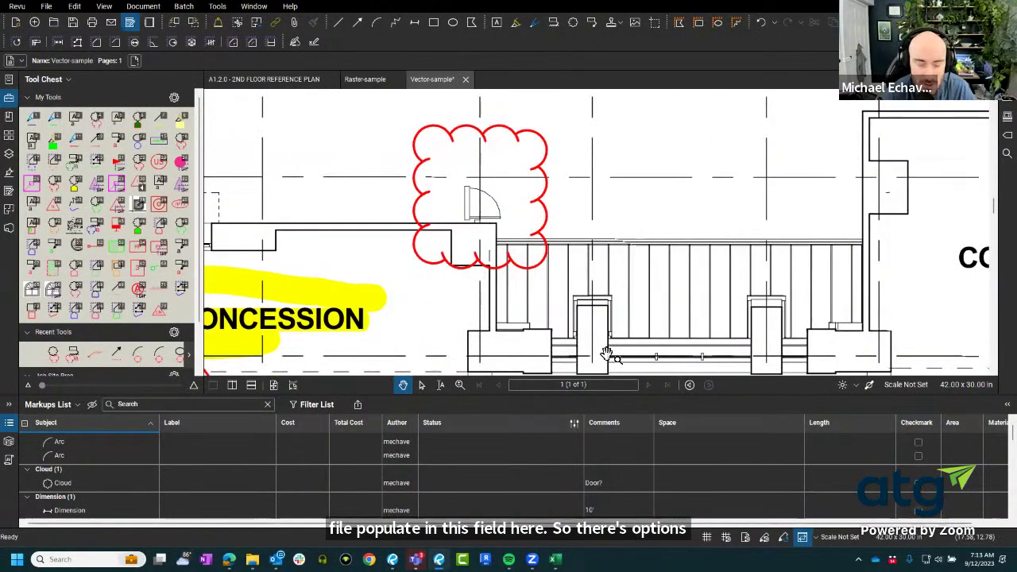
{"action": "mouse_move", "coordinate": [494, 396]}
{"action": "left_mouse_down"}
{"action": "mouse_move", "coordinate": [481, 223]}
{"action": "mouse_move", "coordinate": [478, 231]}
{"action": "left_mouse_up"}
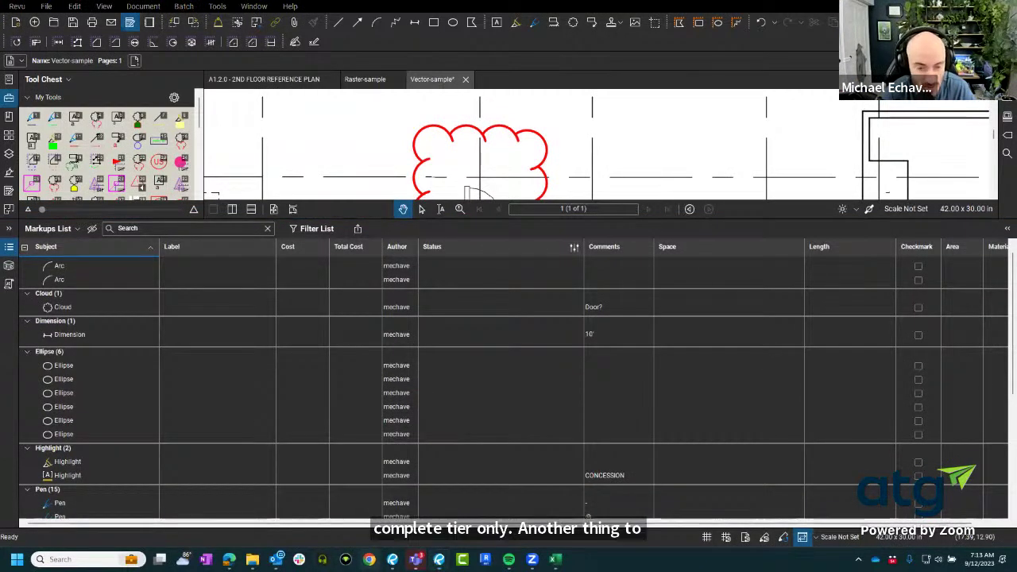
Open a new Chrome window, go to bluebeam.com/pricing, and move the window up over the plan.
{"action": "right_click", "coordinate": [370, 560]}
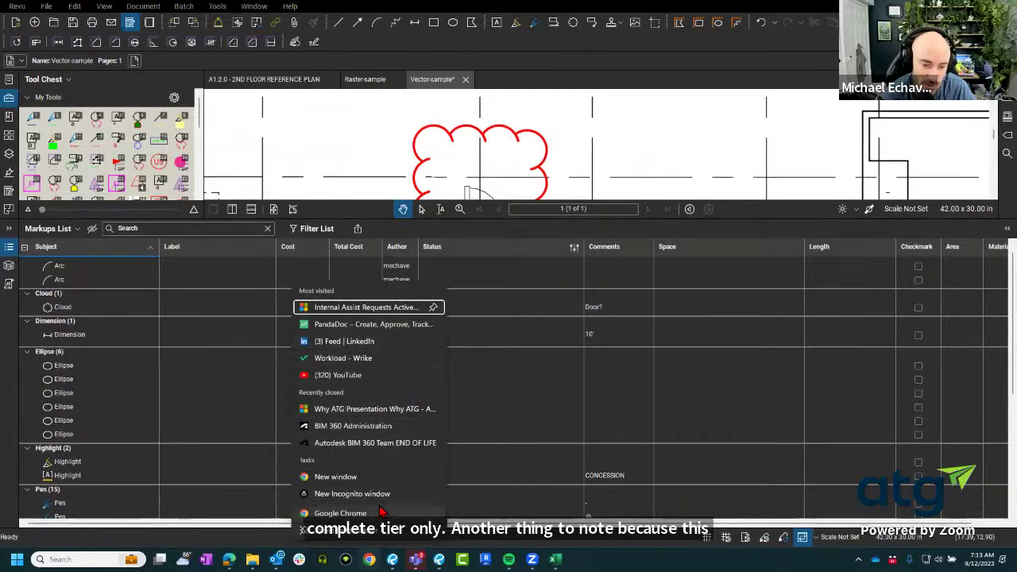
{"action": "left_click", "coordinate": [454, 284]}
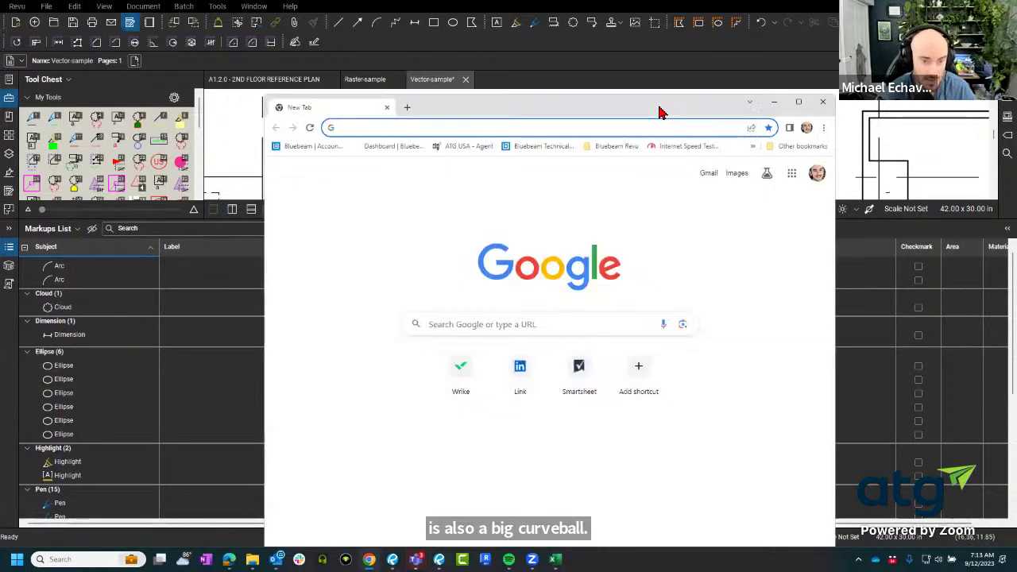
{"action": "type", "text": "blu"}
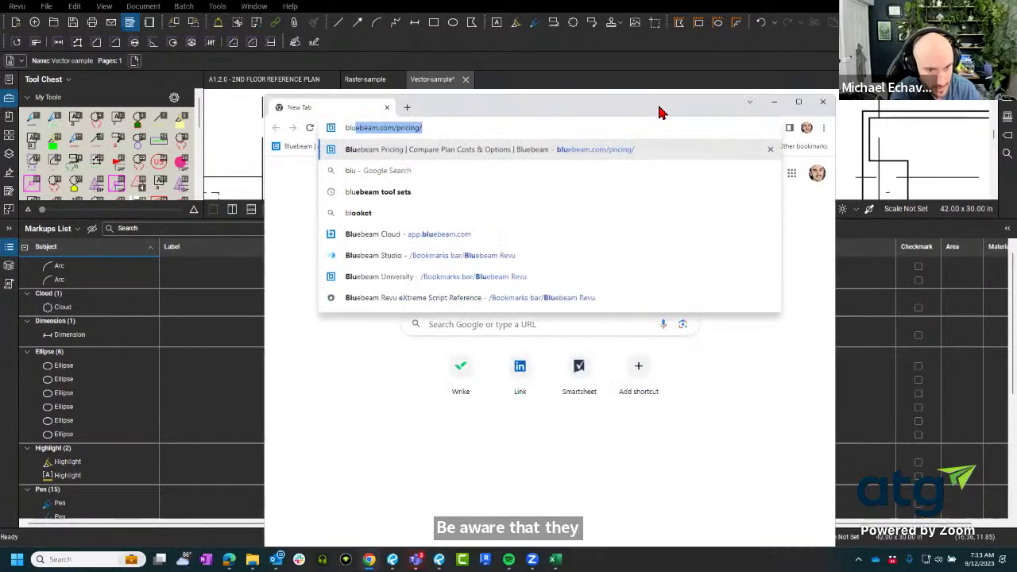
{"action": "left_click", "coordinate": [625, 152]}
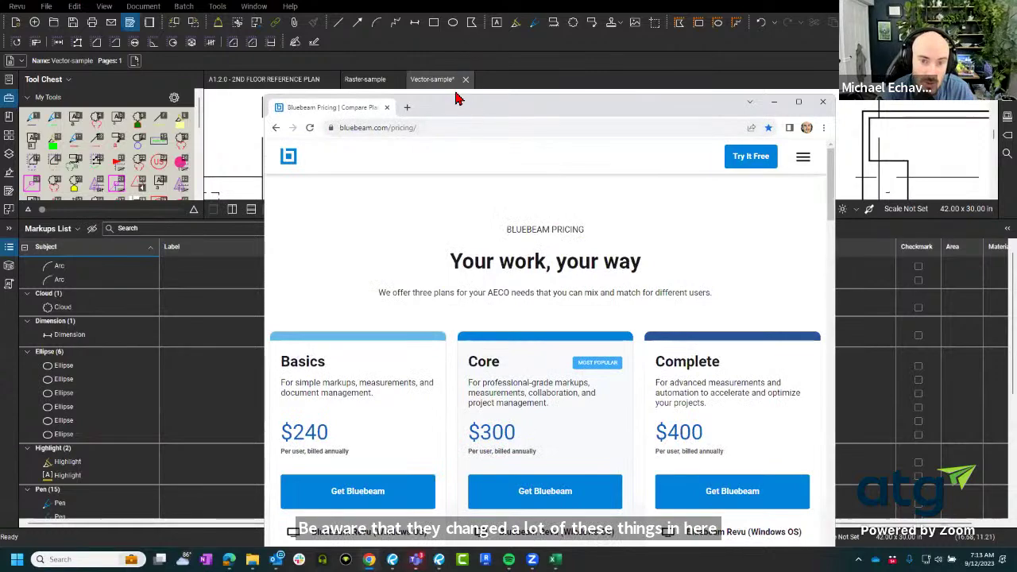
{"action": "left_click_drag", "start_coordinate": [458, 99], "coordinate": [329, 35]}
In the feature comparison, highlight "Filter and sort markups and comments in the Markups List" and the Complete plan heading.
{"action": "scroll", "coordinate": [421, 258], "scroll_direction": "down", "scroll_amount": 15}
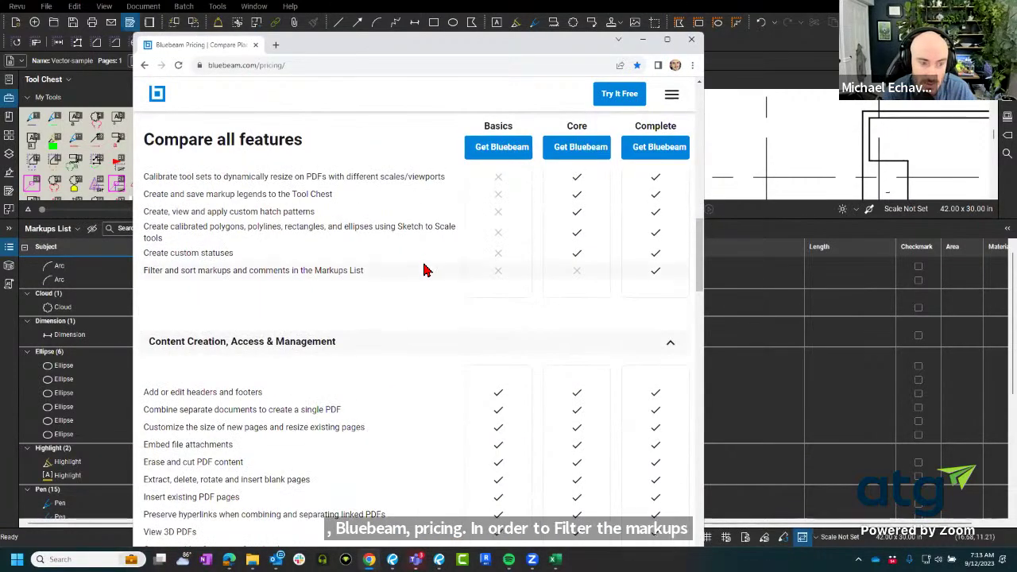
{"action": "left_click_drag", "start_coordinate": [147, 274], "coordinate": [364, 270]}
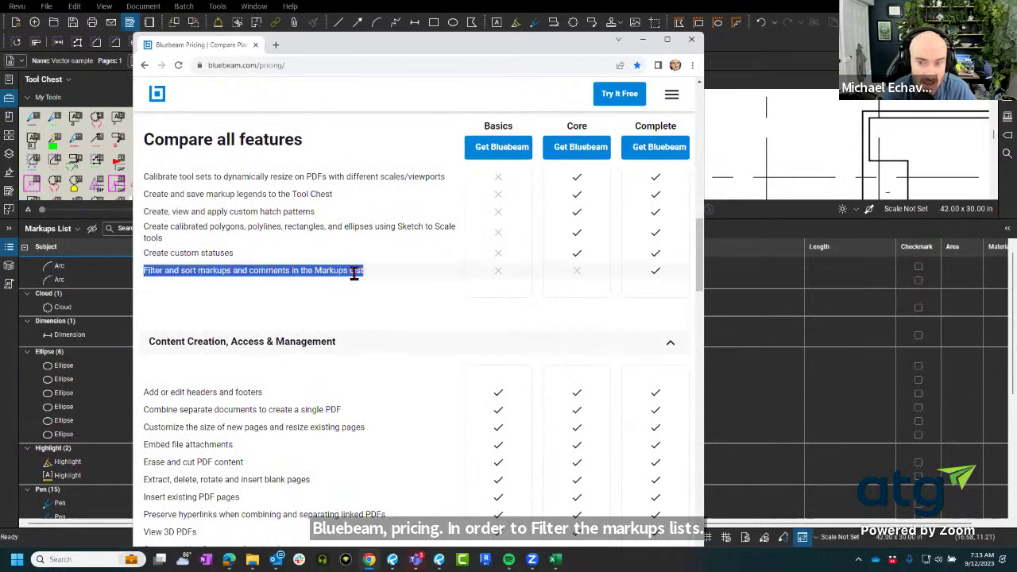
{"action": "left_click_drag", "start_coordinate": [681, 129], "coordinate": [633, 129]}
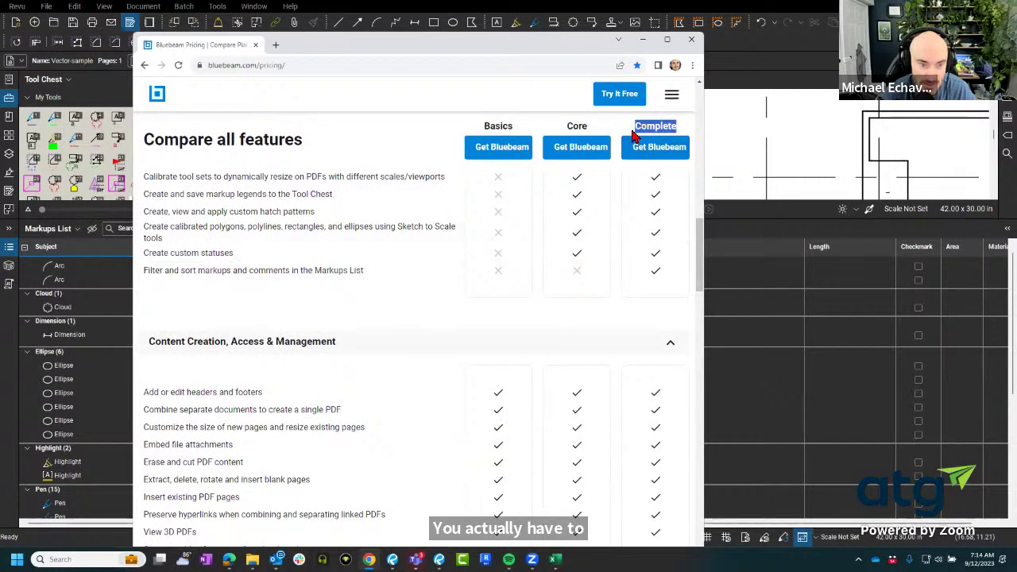
Review the Document Markup & Tracking features, highlight the Markups List filter-and-sort entry again, and minimize the browser.
{"action": "scroll", "coordinate": [429, 307], "scroll_direction": "up", "scroll_amount": 3}
{"action": "scroll", "coordinate": [429, 306], "scroll_direction": "up", "scroll_amount": 2}
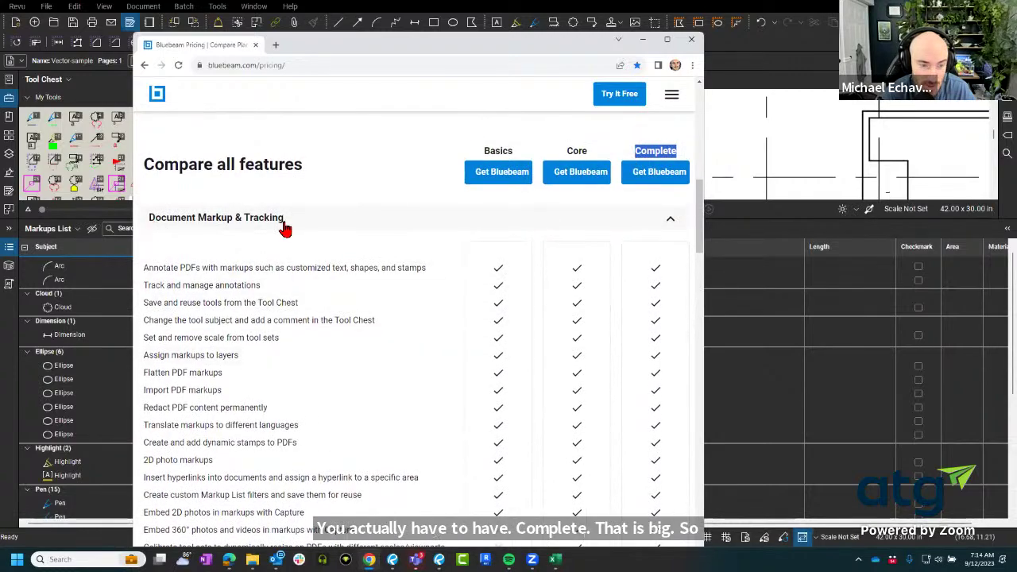
{"action": "scroll", "coordinate": [354, 264], "scroll_direction": "down", "scroll_amount": 4}
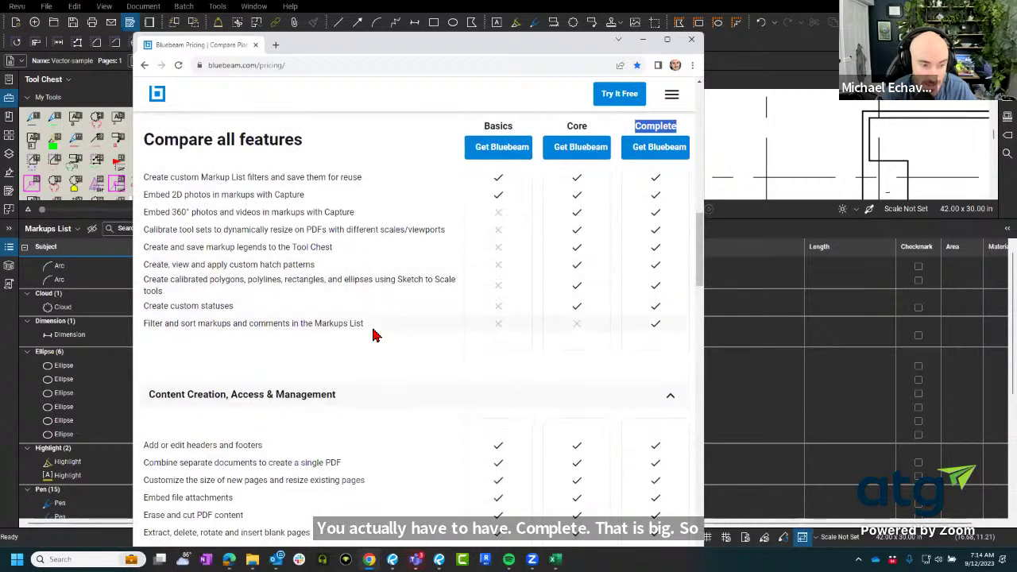
{"action": "left_click_drag", "start_coordinate": [376, 335], "coordinate": [137, 328]}
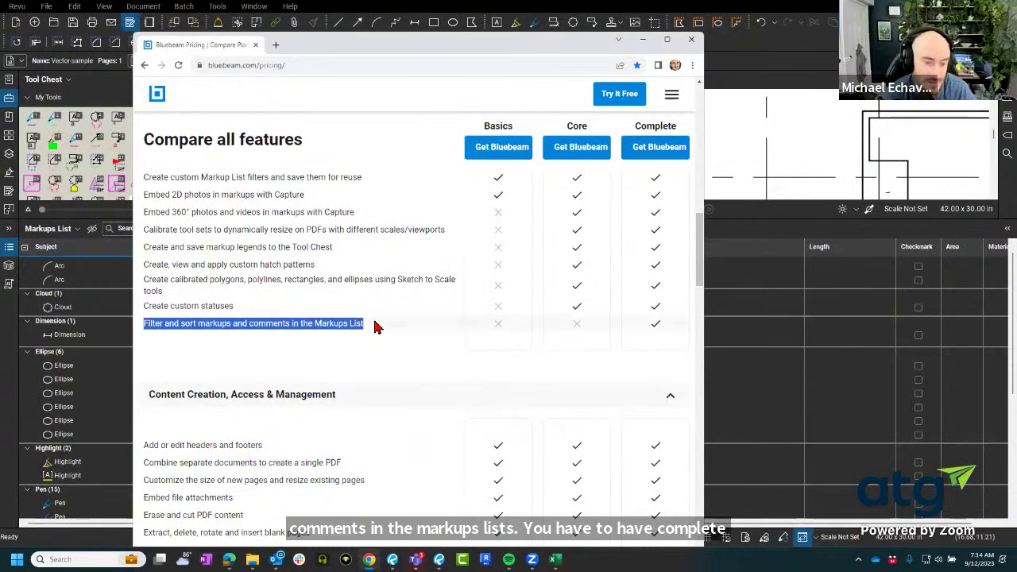
{"action": "left_click_drag", "start_coordinate": [377, 325], "coordinate": [143, 323]}
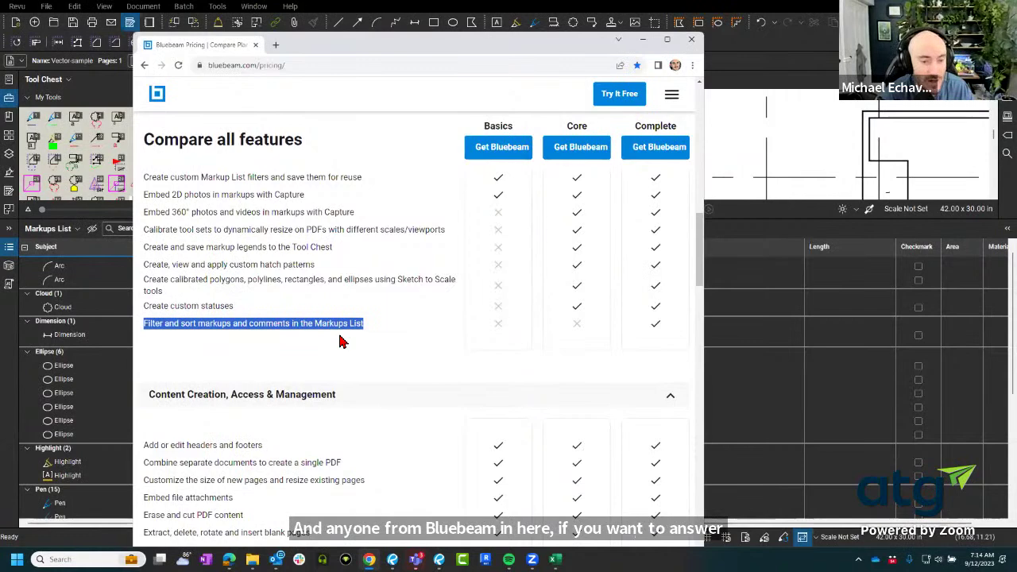
{"action": "left_click", "coordinate": [281, 329]}
{"action": "left_click_drag", "start_coordinate": [365, 326], "coordinate": [148, 325]}
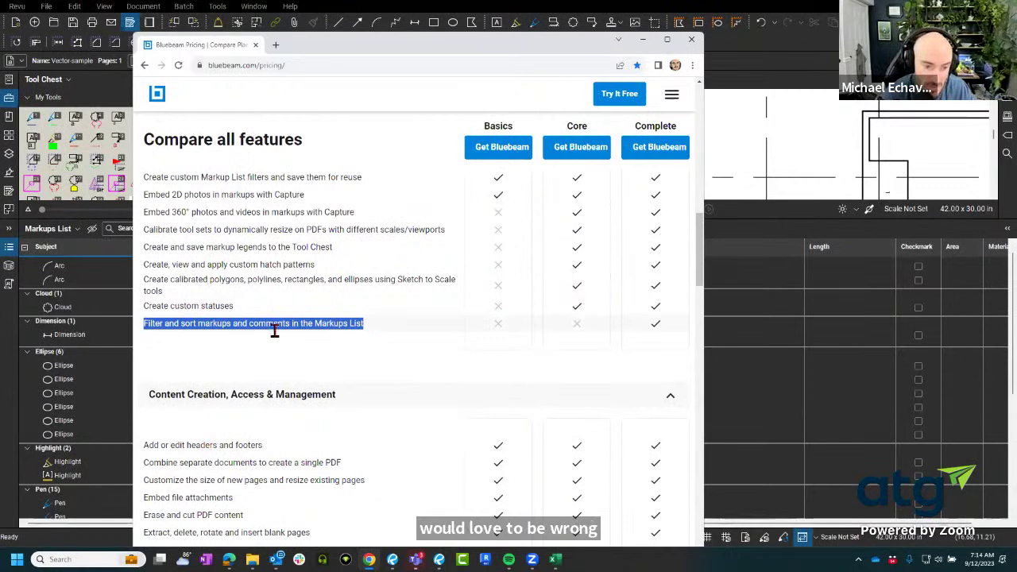
{"action": "left_click", "coordinate": [643, 39]}
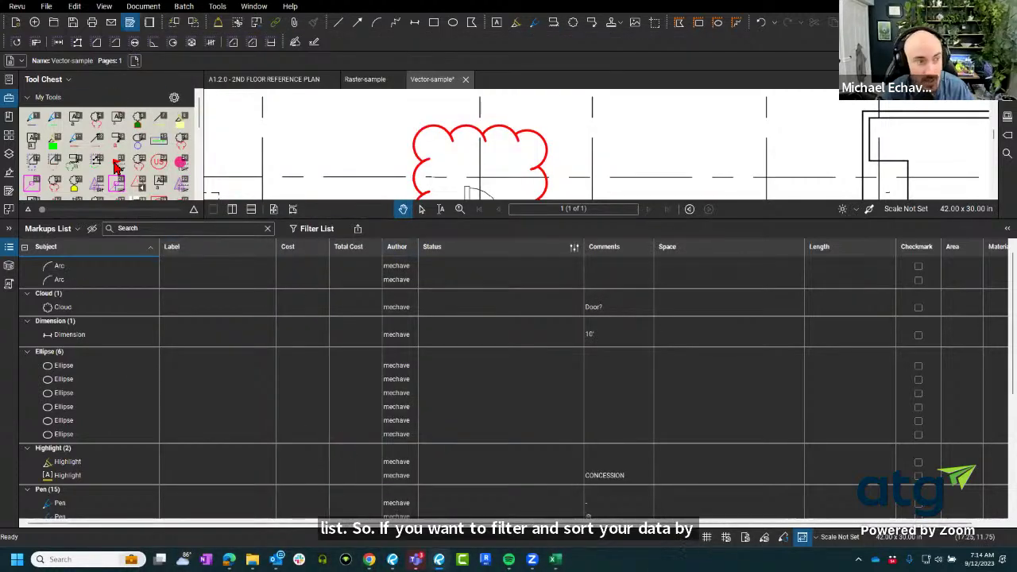
Import the markups from "A1.2.0 - 2ND FLOOR REFERENCE PLAN_ALL COMMENTS.pdf" in the Demo Documents Import Comments folder into the Vector-sample plan.
{"action": "left_click", "coordinate": [50, 229]}
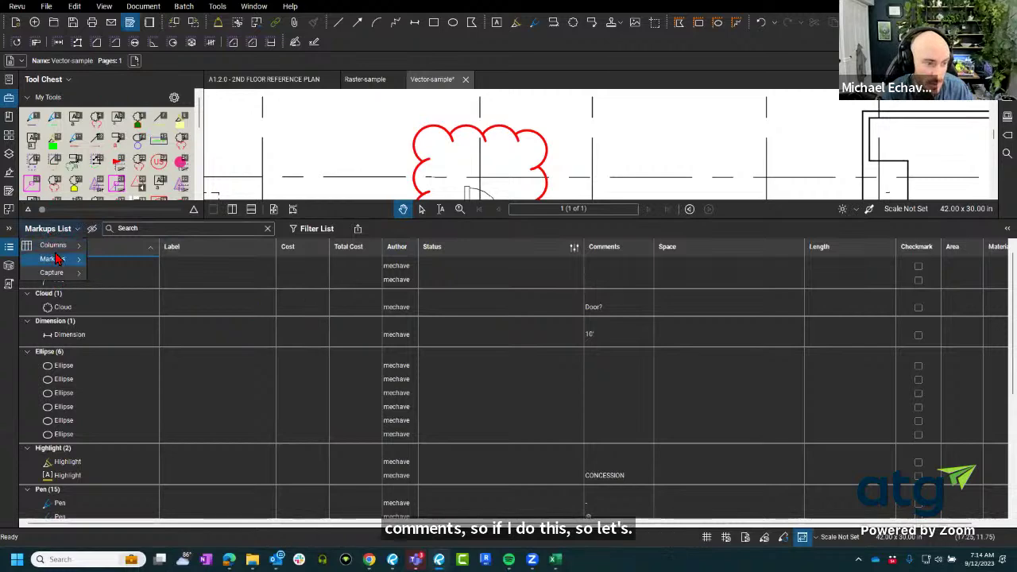
{"action": "mouse_move", "coordinate": [54, 259]}
{"action": "left_click", "coordinate": [123, 266]}
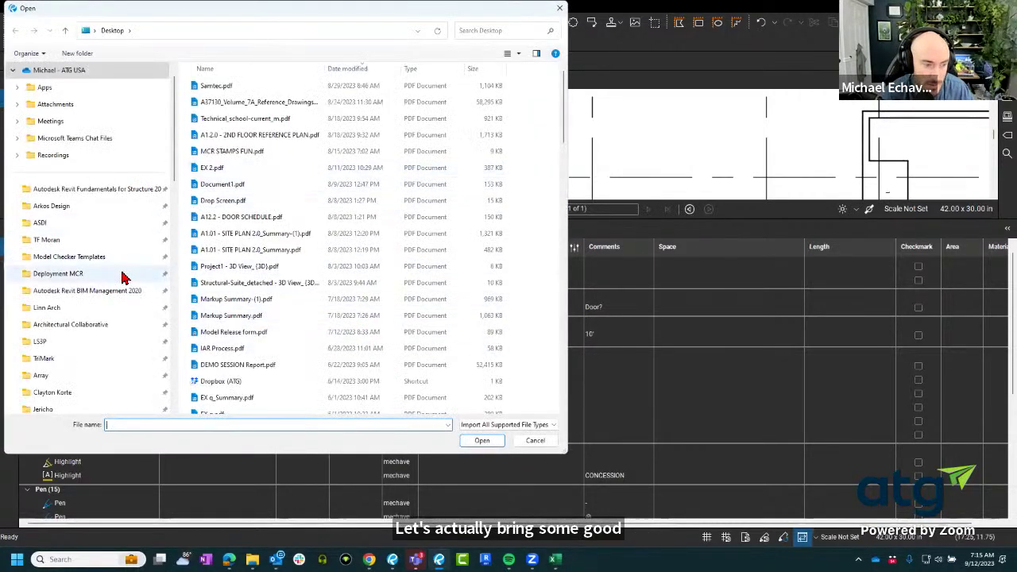
{"action": "scroll", "coordinate": [109, 280], "scroll_direction": "down", "scroll_amount": 3}
{"action": "scroll", "coordinate": [109, 280], "scroll_direction": "down", "scroll_amount": 1}
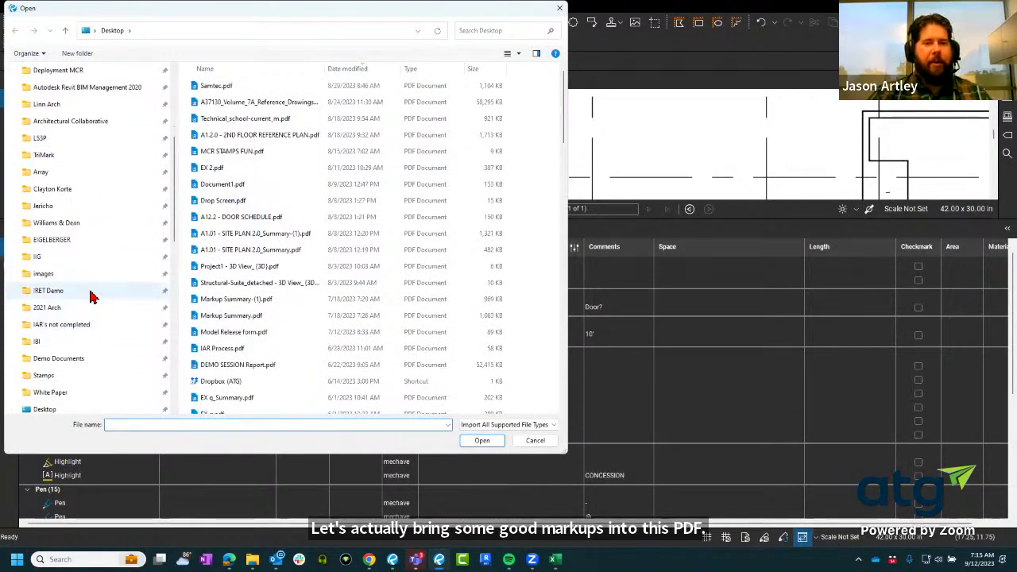
{"action": "left_click", "coordinate": [80, 359]}
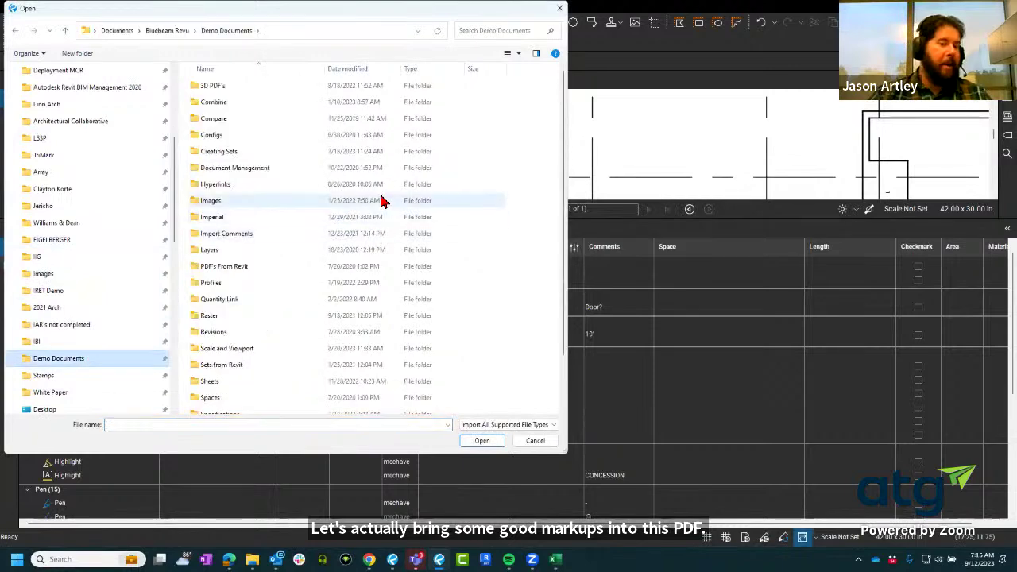
{"action": "double_click", "coordinate": [272, 233]}
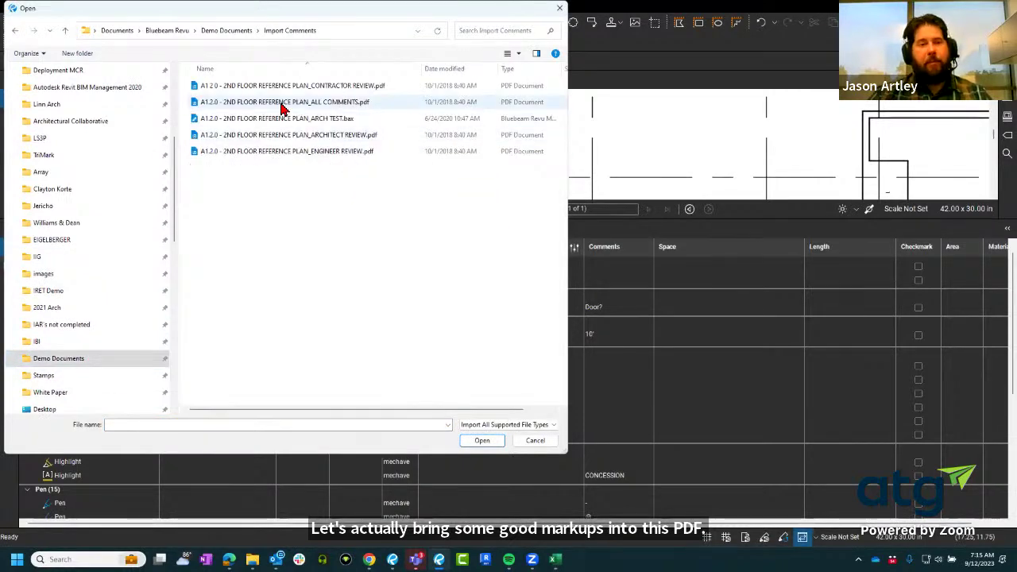
{"action": "left_click", "coordinate": [280, 103]}
{"action": "left_click", "coordinate": [481, 442]}
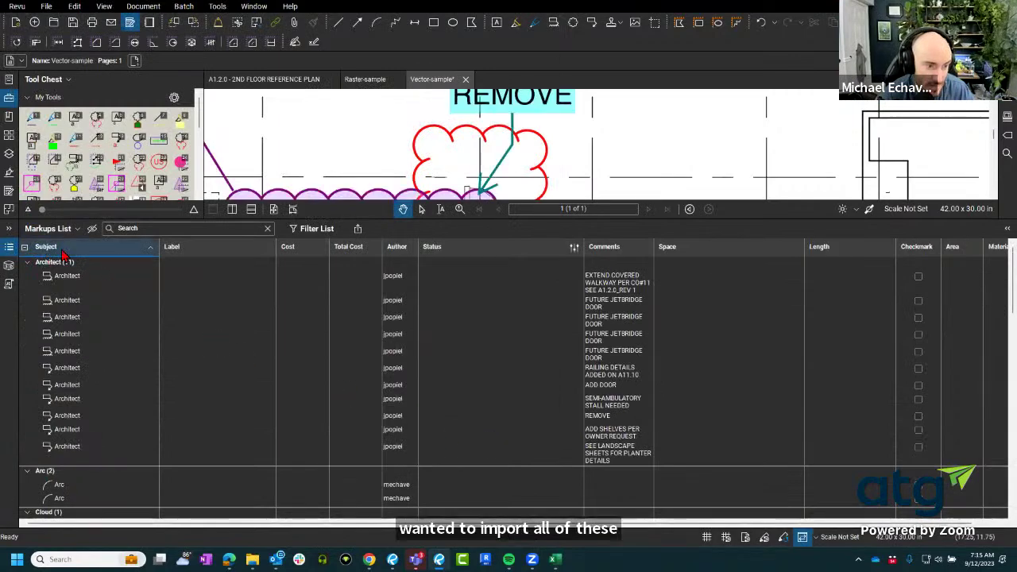
Sort the Markups List by Subject in descending order and filter its Subject column to Architect.
{"action": "left_click", "coordinate": [151, 252]}
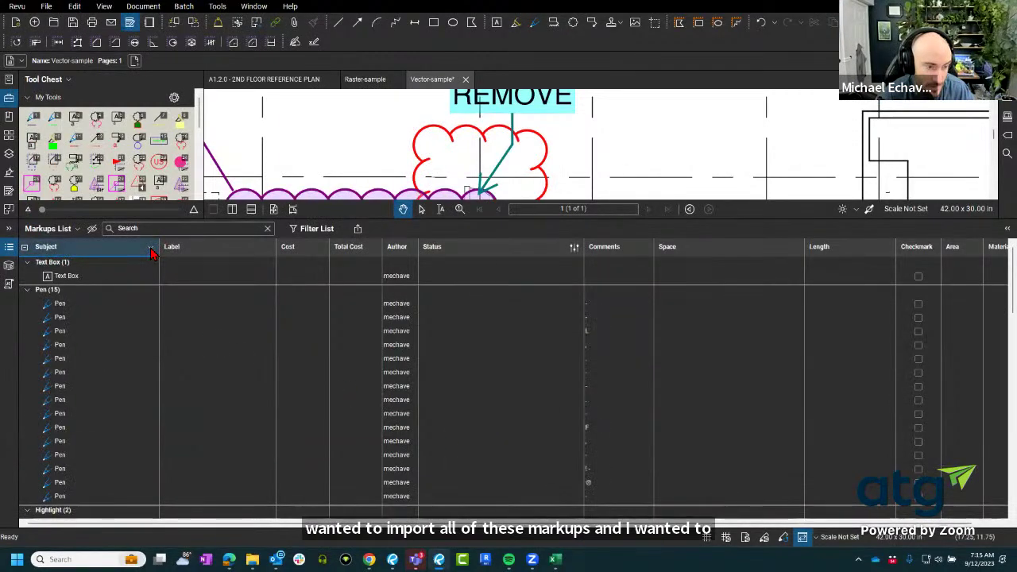
{"action": "scroll", "coordinate": [151, 251], "scroll_direction": "down", "scroll_amount": 5}
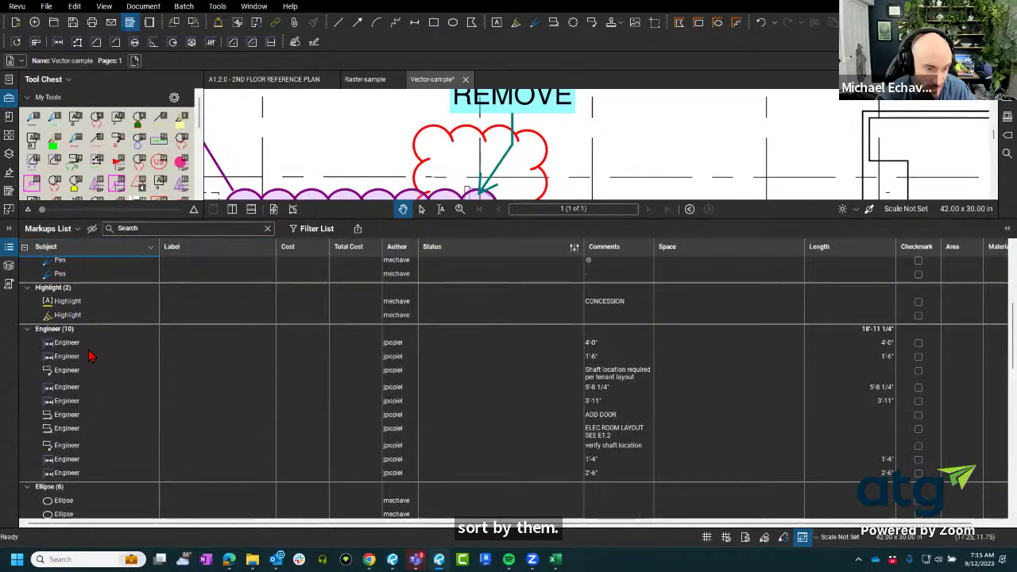
{"action": "left_click", "coordinate": [316, 228]}
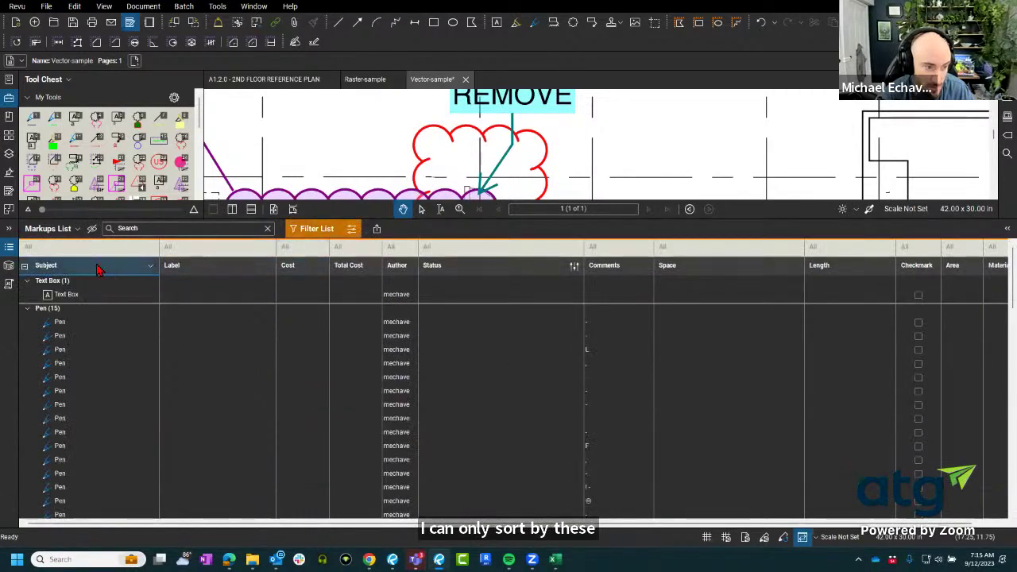
{"action": "left_click", "coordinate": [61, 247]}
{"action": "left_click", "coordinate": [84, 264]}
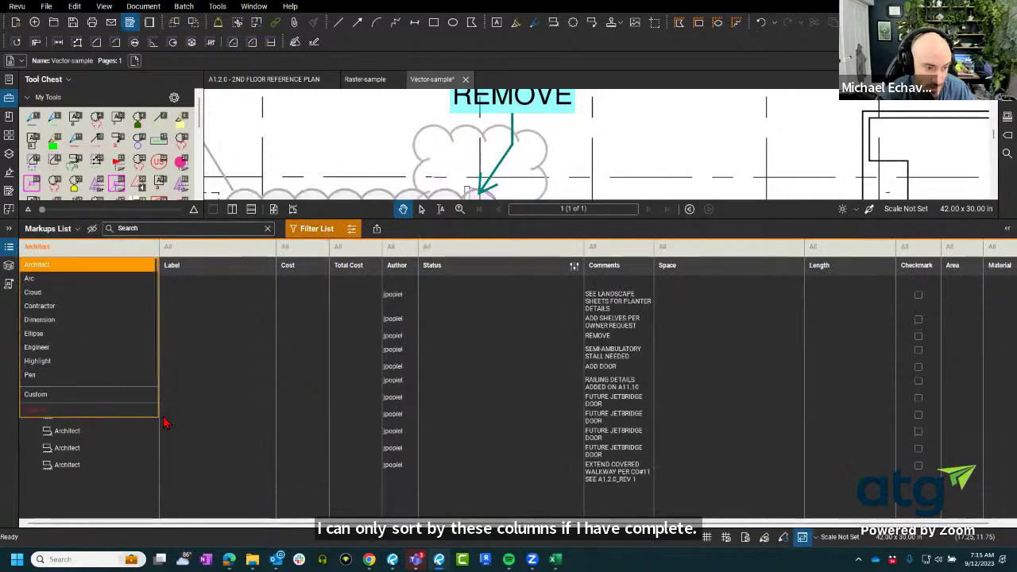
{"action": "left_click", "coordinate": [422, 235]}
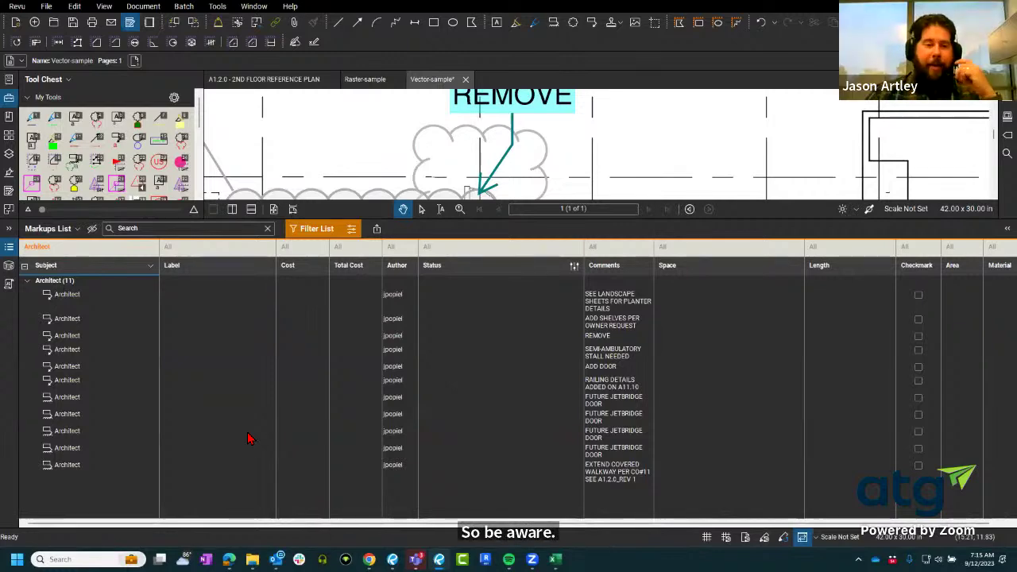
Switch back to the Bluebeam pricing page in Chrome and compare plan support for custom statuses and Markups List filtering and sorting.
{"action": "left_click", "coordinate": [374, 509]}
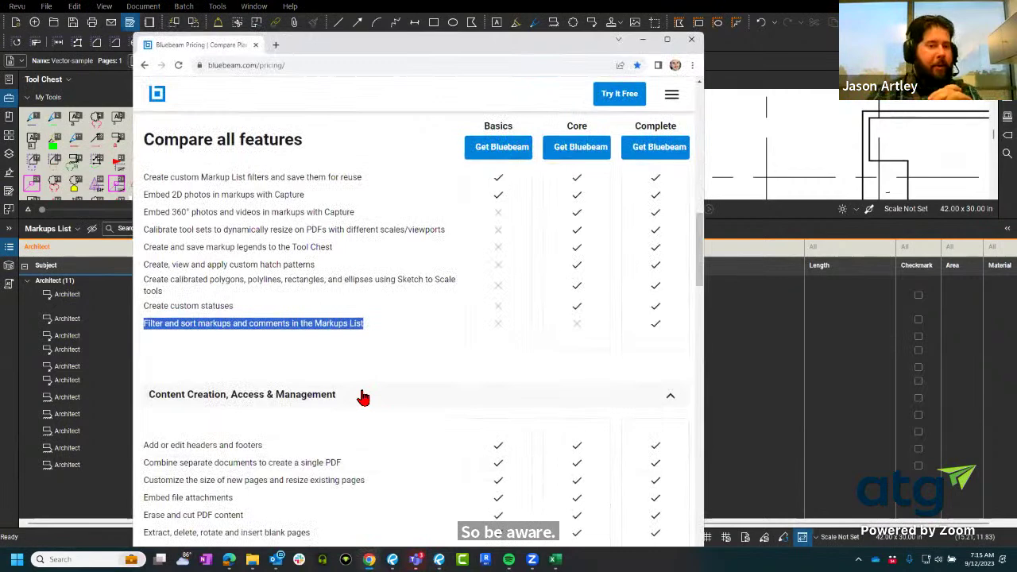
{"action": "scroll", "coordinate": [362, 397], "scroll_direction": "down", "scroll_amount": 1}
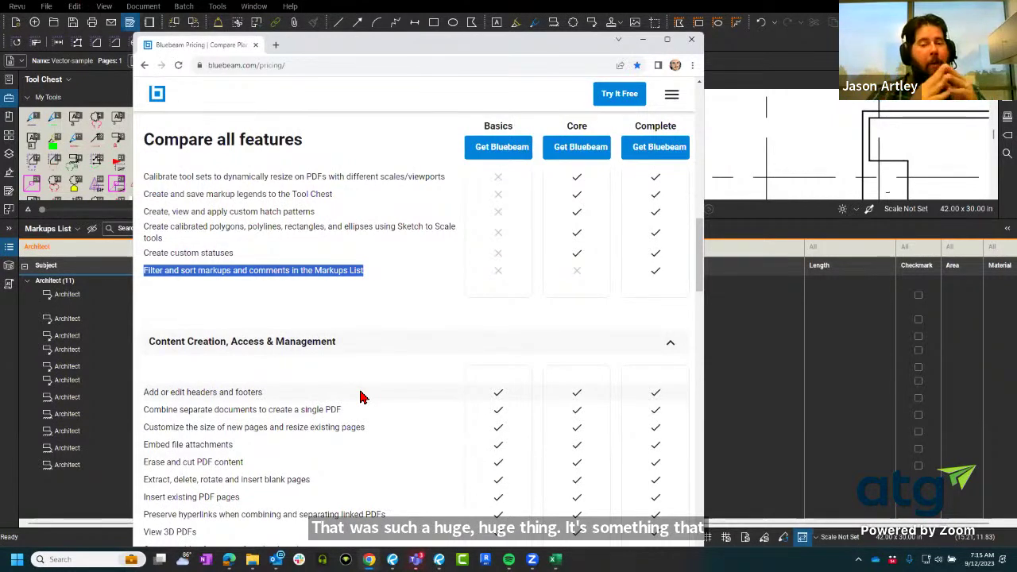
{"action": "scroll", "coordinate": [360, 396], "scroll_direction": "up", "scroll_amount": 1}
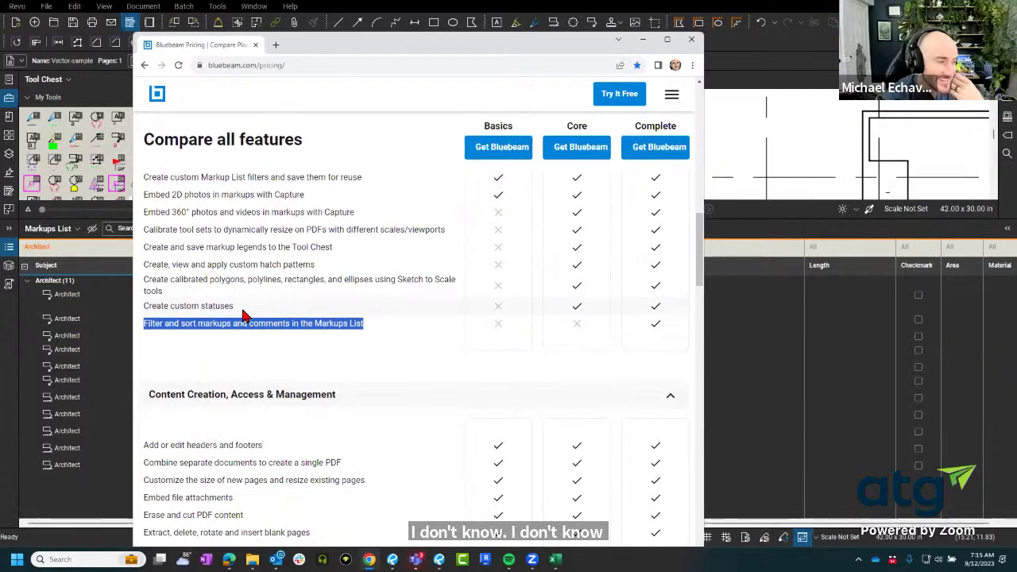
{"action": "scroll", "coordinate": [241, 389], "scroll_direction": "down", "scroll_amount": 3}
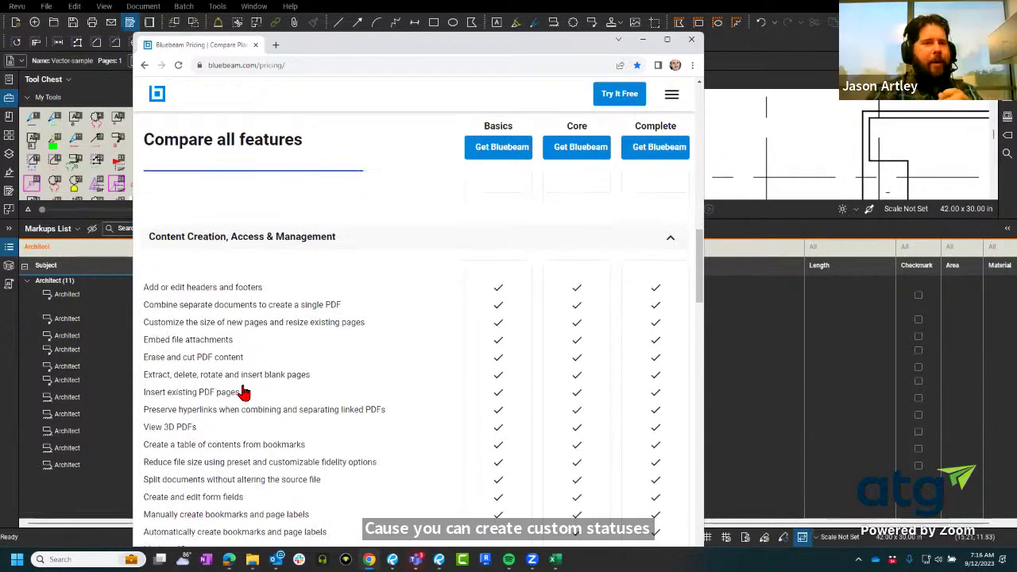
{"action": "scroll", "coordinate": [243, 390], "scroll_direction": "up", "scroll_amount": 5}
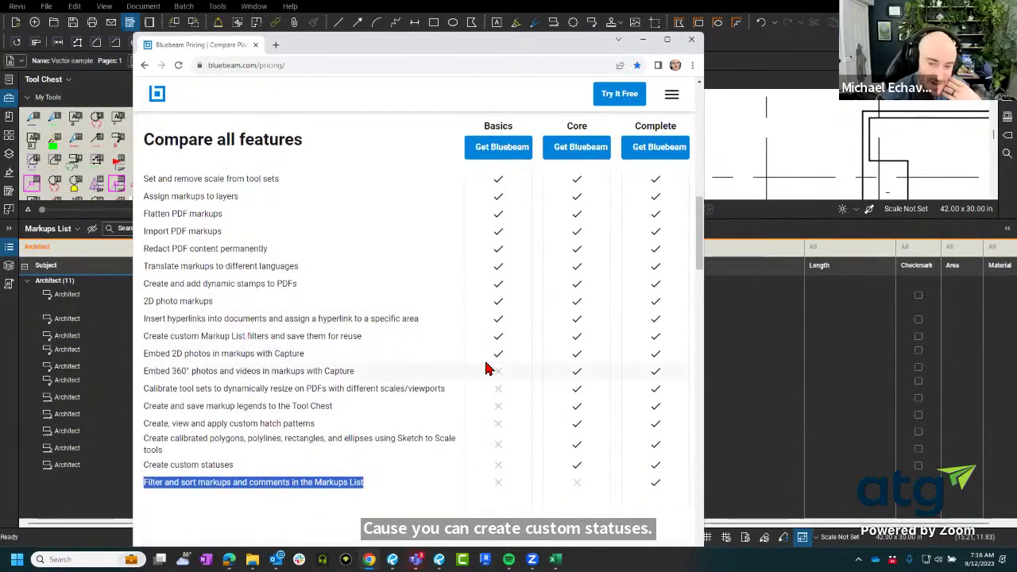
{"action": "scroll", "coordinate": [211, 318], "scroll_direction": "down", "scroll_amount": 3}
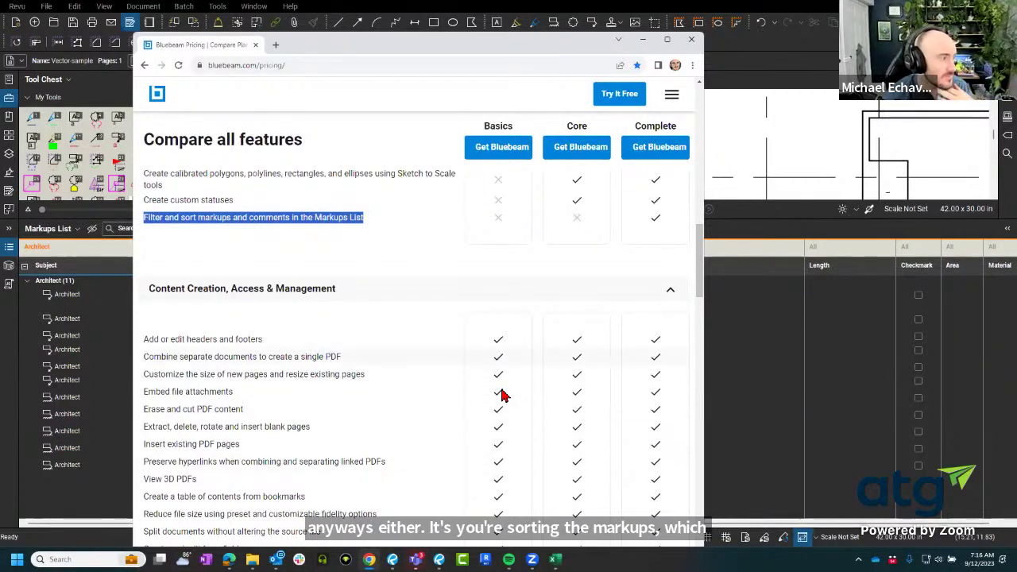
Review the remaining plan comparison sections, from Content Creation, Access & Management through Measurement Tools and Automation to Export Project Data.
{"action": "scroll", "coordinate": [374, 369], "scroll_direction": "down", "scroll_amount": 5}
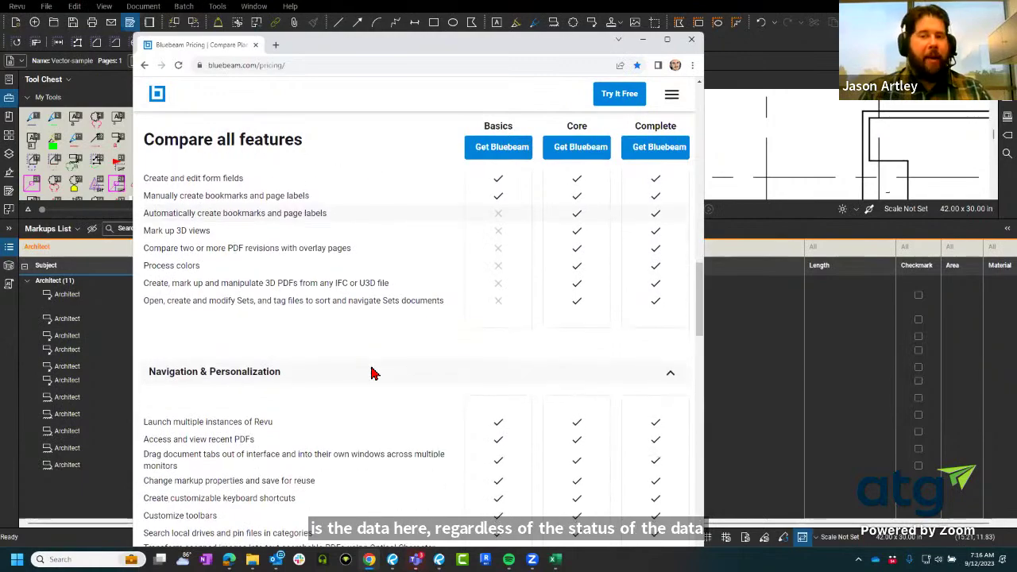
{"action": "scroll", "coordinate": [373, 373], "scroll_direction": "down", "scroll_amount": 3}
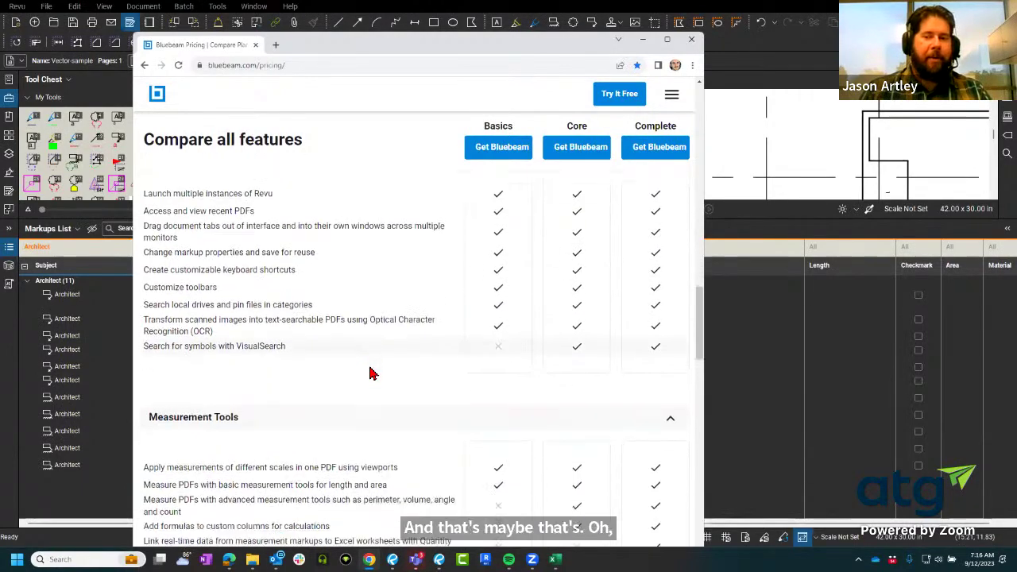
{"action": "scroll", "coordinate": [373, 374], "scroll_direction": "down", "scroll_amount": 3}
{"action": "scroll", "coordinate": [375, 368], "scroll_direction": "down", "scroll_amount": 1}
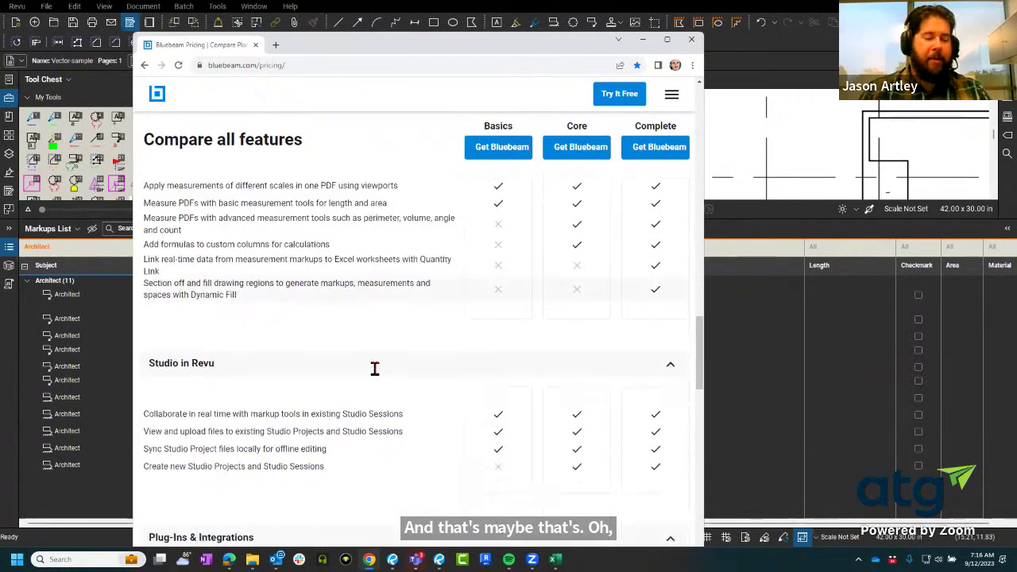
{"action": "scroll", "coordinate": [375, 368], "scroll_direction": "down", "scroll_amount": 2}
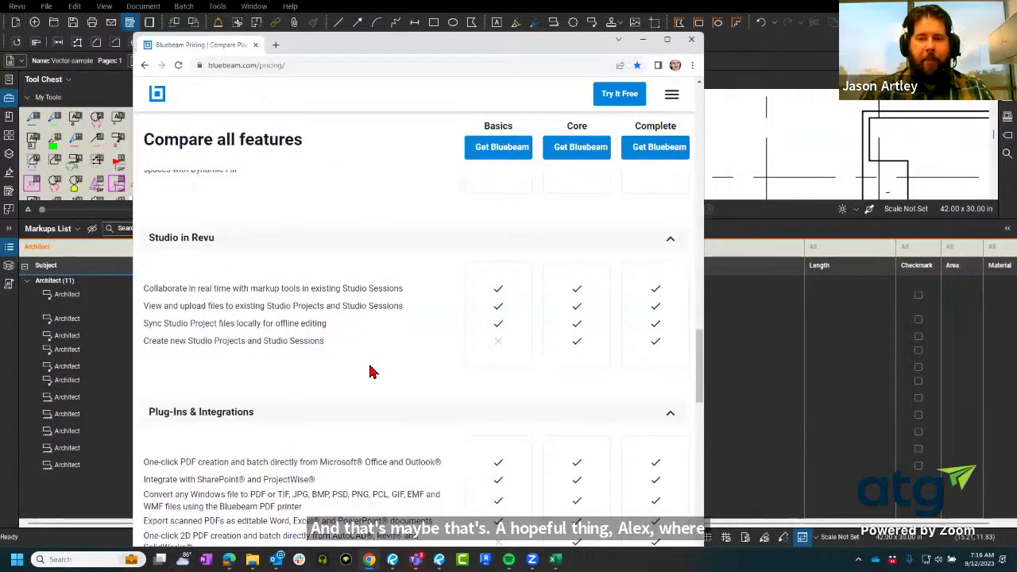
{"action": "scroll", "coordinate": [369, 371], "scroll_direction": "down", "scroll_amount": 2}
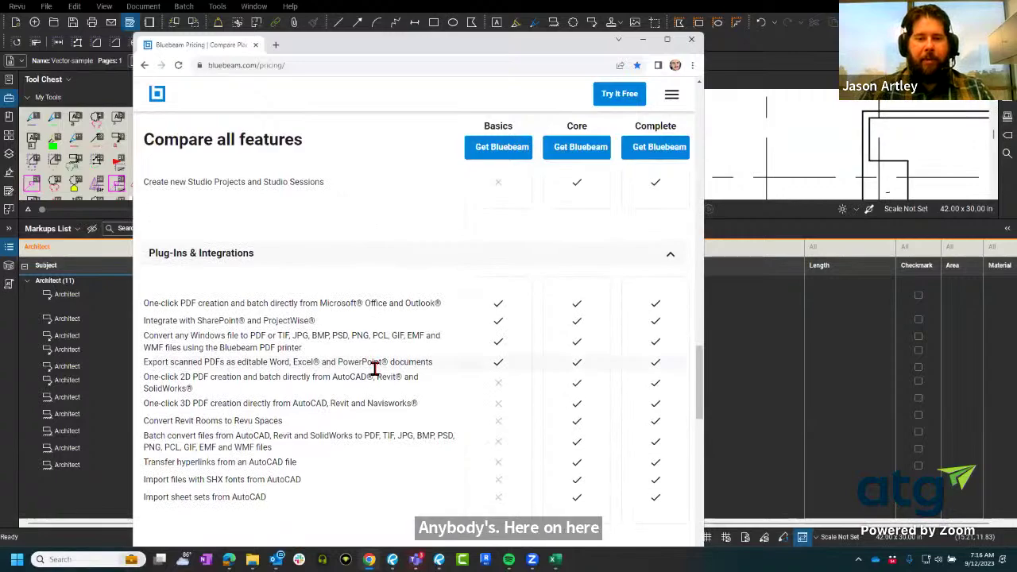
{"action": "scroll", "coordinate": [373, 370], "scroll_direction": "down", "scroll_amount": 6}
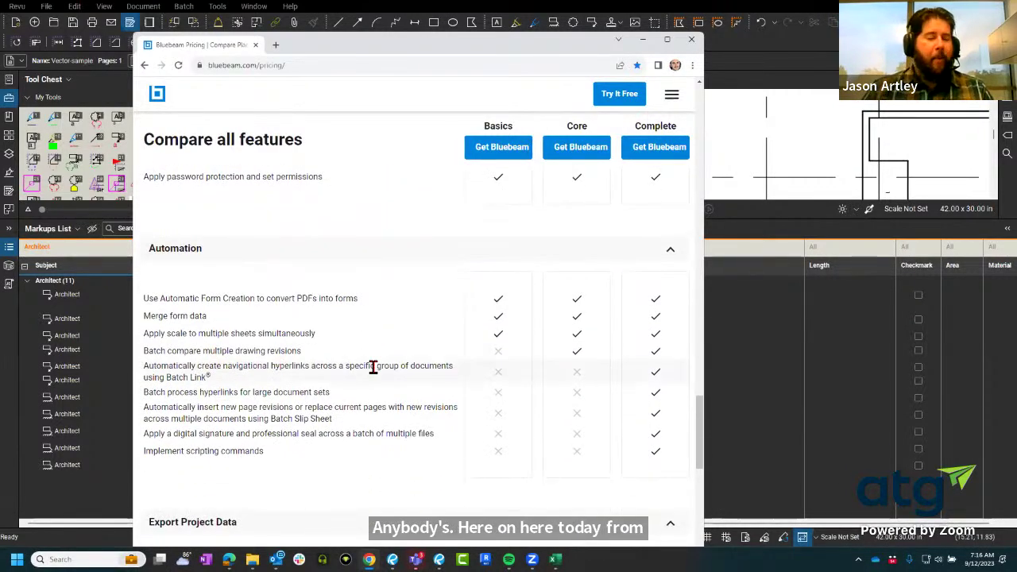
{"action": "scroll", "coordinate": [374, 368], "scroll_direction": "down", "scroll_amount": 3}
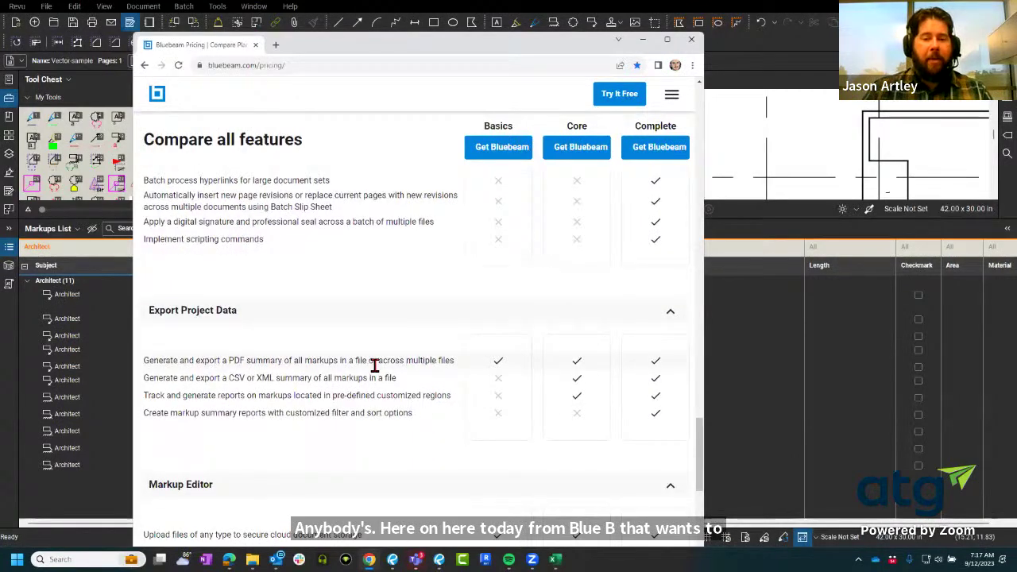
Highlight "Create markup summary reports with customized filter and sort options" under Export Project Data.
{"action": "left_click_drag", "start_coordinate": [415, 413], "coordinate": [167, 413]}
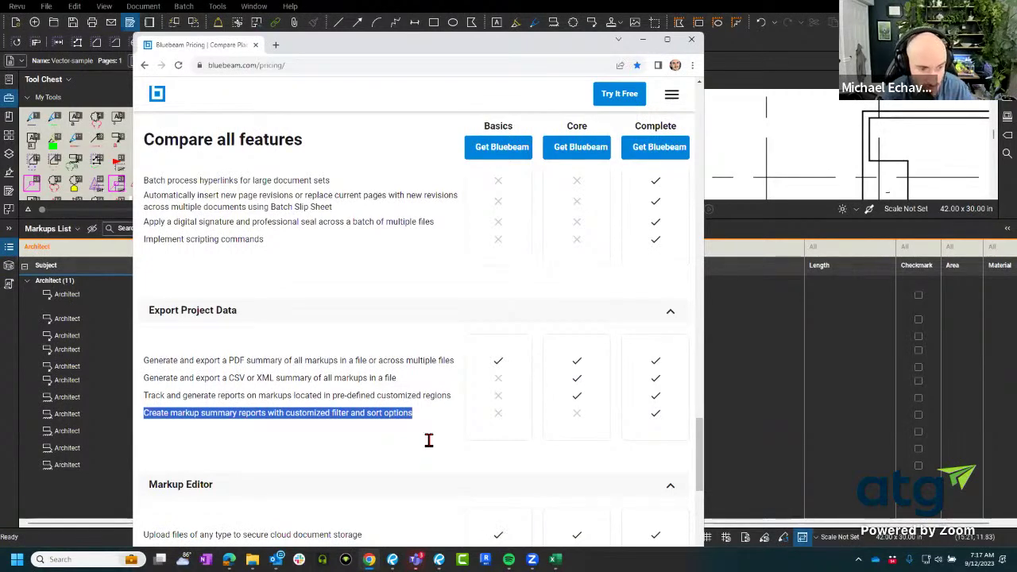
{"action": "left_click", "coordinate": [152, 417]}
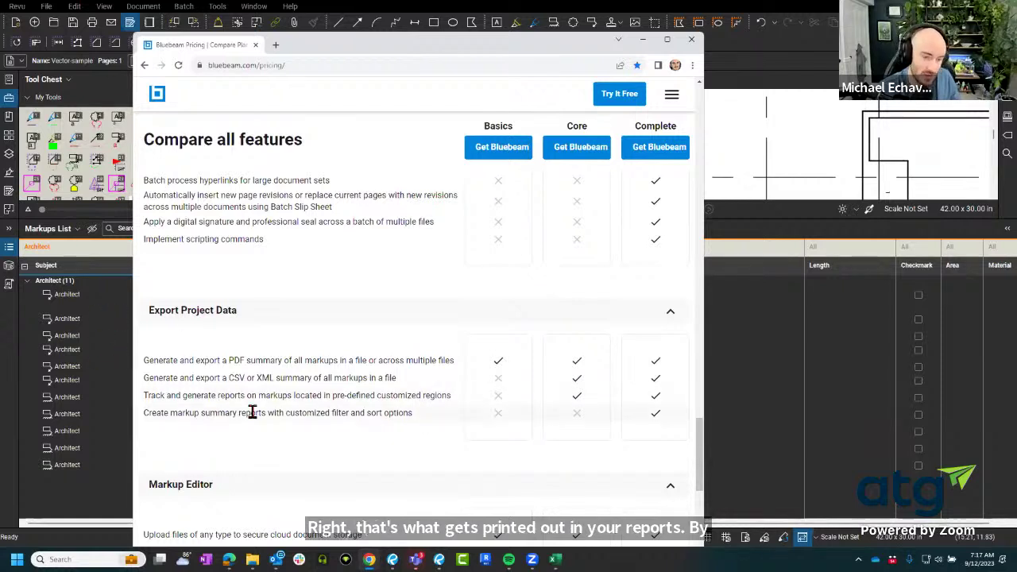
{"action": "left_click_drag", "start_coordinate": [407, 416], "coordinate": [157, 416]}
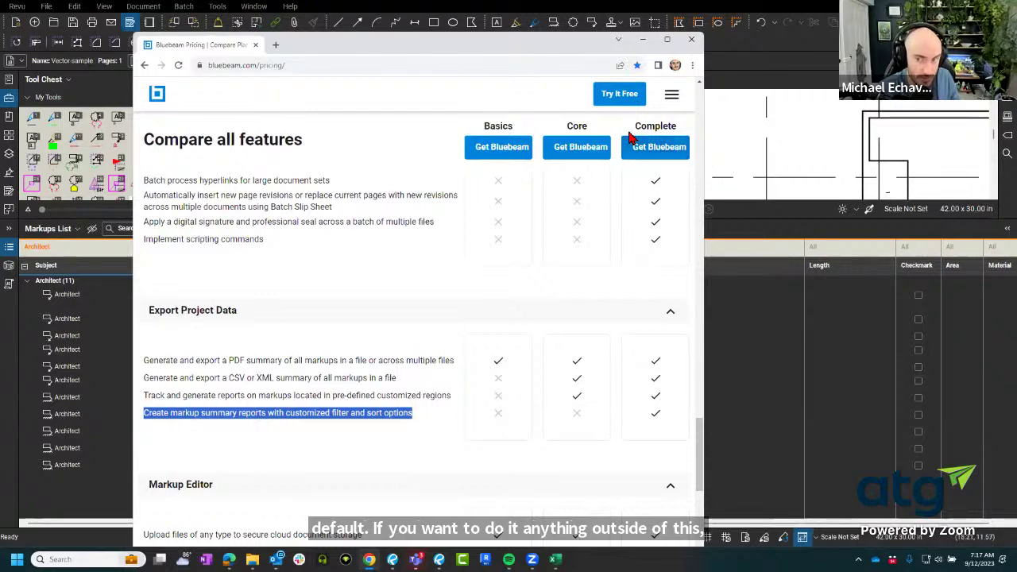
Return to Revu, open the CSV Markup Summary settings, examine the Filter and Sort and Output options, and close them without exporting.
{"action": "left_click", "coordinate": [740, 267]}
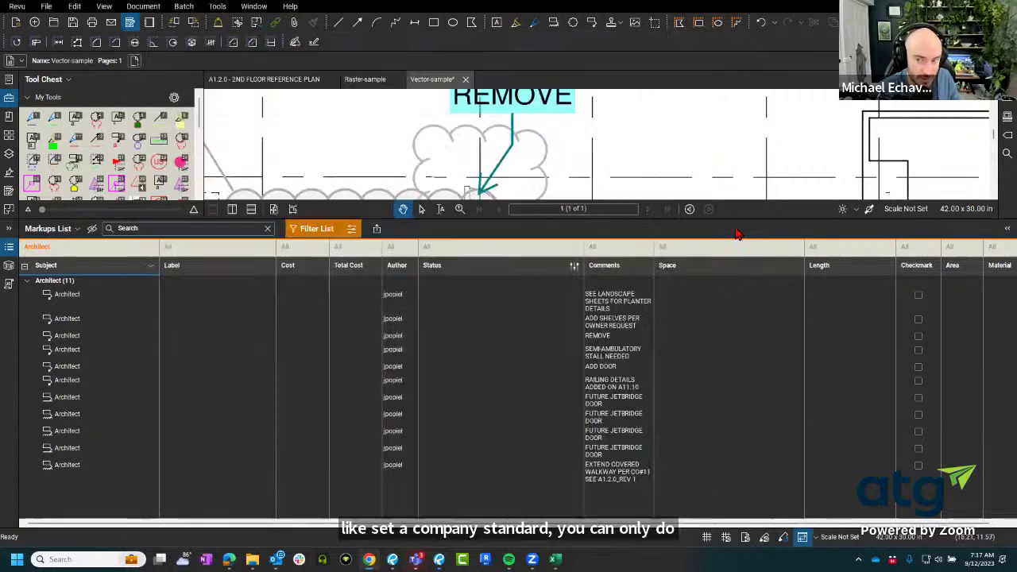
{"action": "left_click", "coordinate": [378, 229]}
{"action": "left_click", "coordinate": [401, 253]}
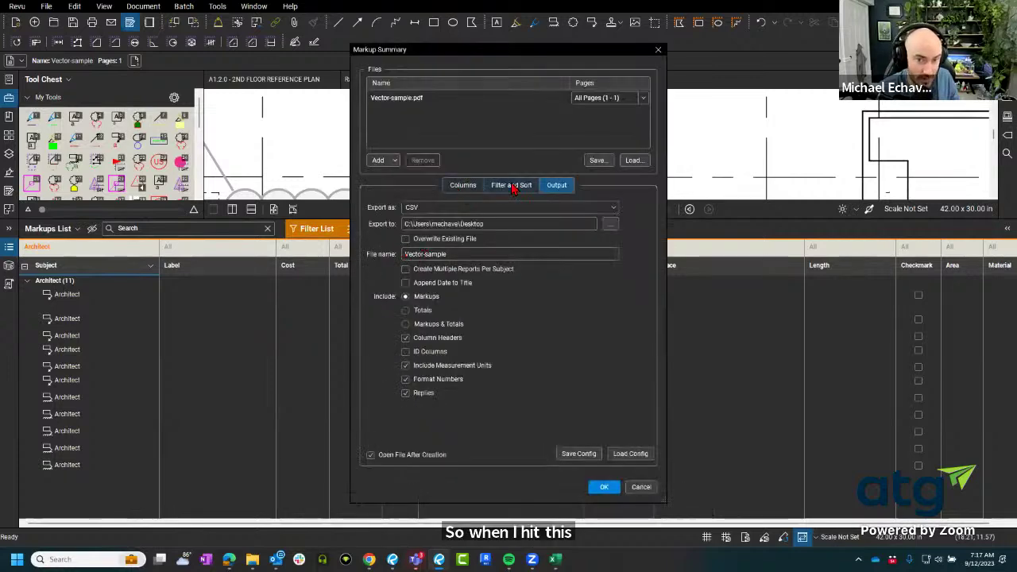
{"action": "left_click", "coordinate": [512, 185]}
{"action": "left_click", "coordinate": [556, 185]}
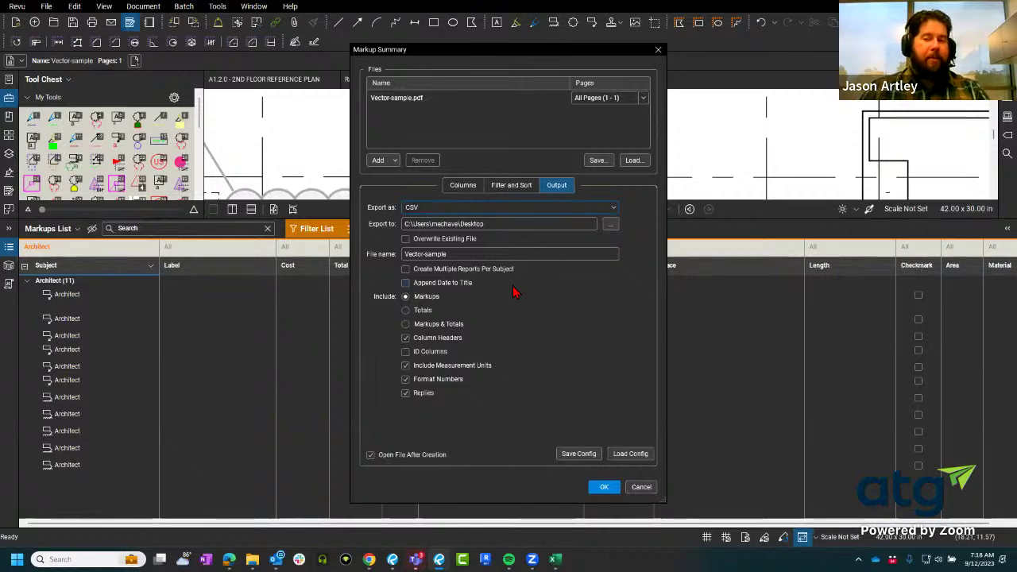
{"action": "left_click", "coordinate": [659, 51]}
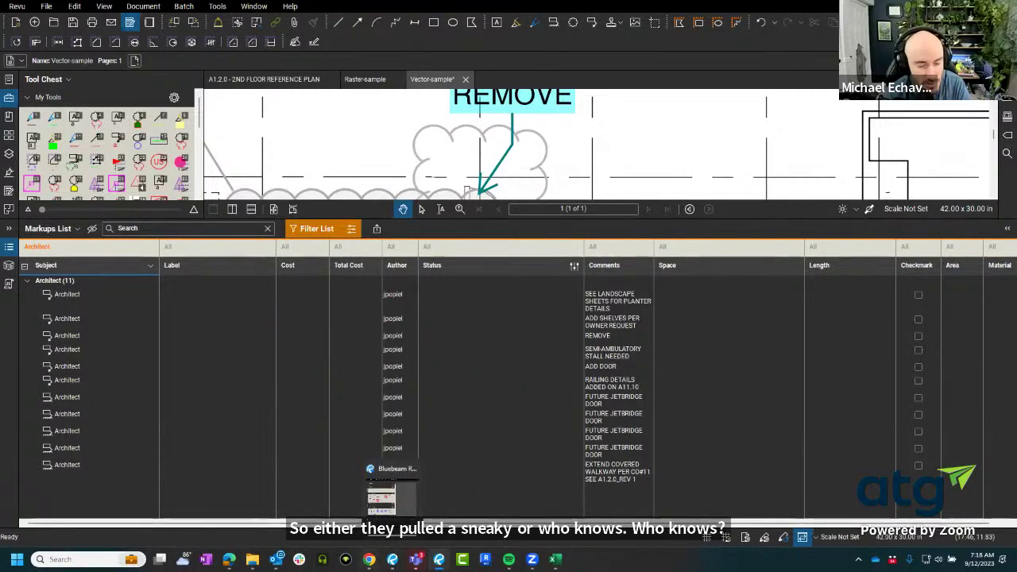
Switch to the Bluebeam Subscription Savings workbook in Excel and select the Standard and Extreme license type cells in turn.
{"action": "mouse_move", "coordinate": [369, 560]}
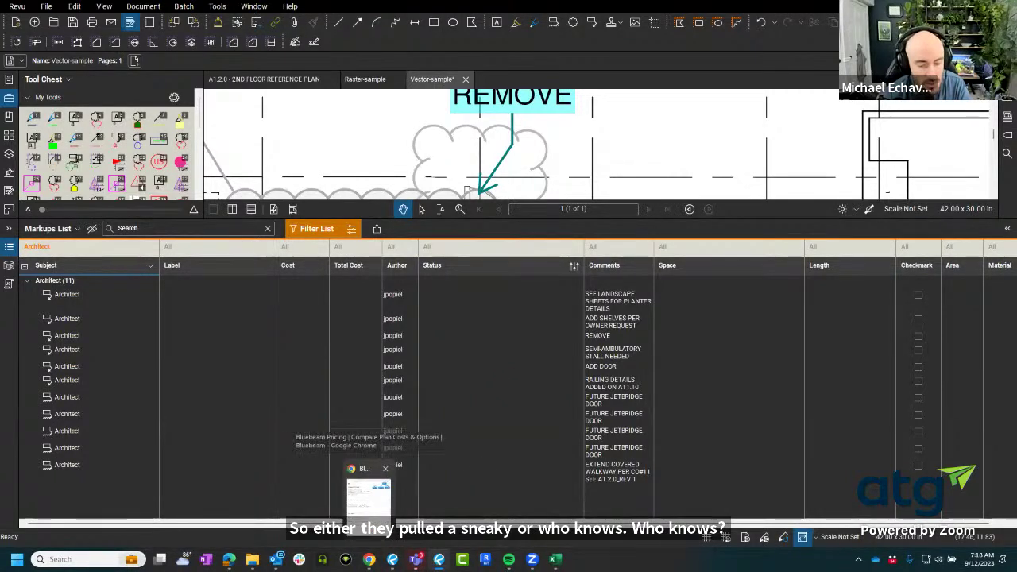
{"action": "mouse_move", "coordinate": [555, 560]}
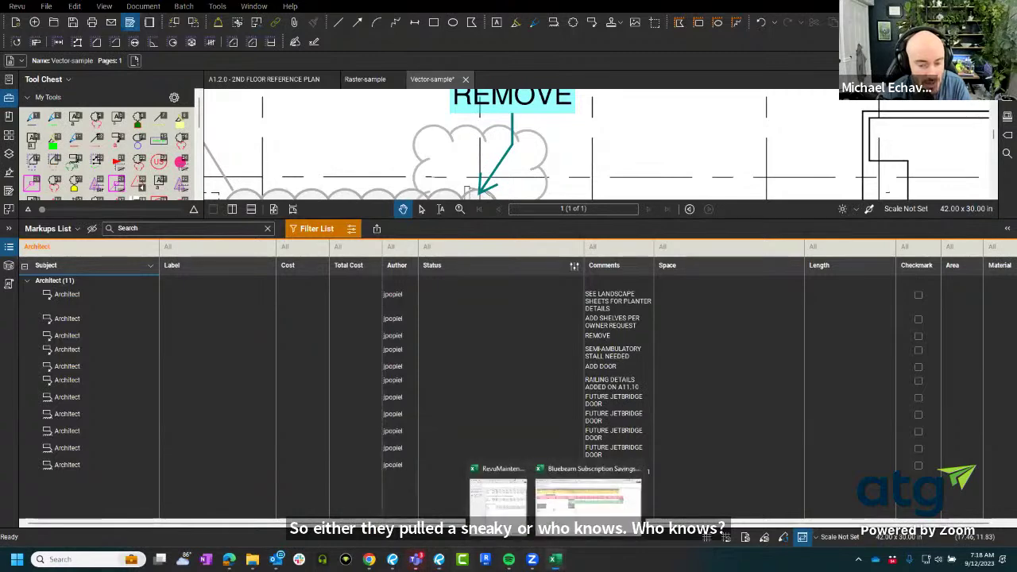
{"action": "left_click", "coordinate": [588, 497]}
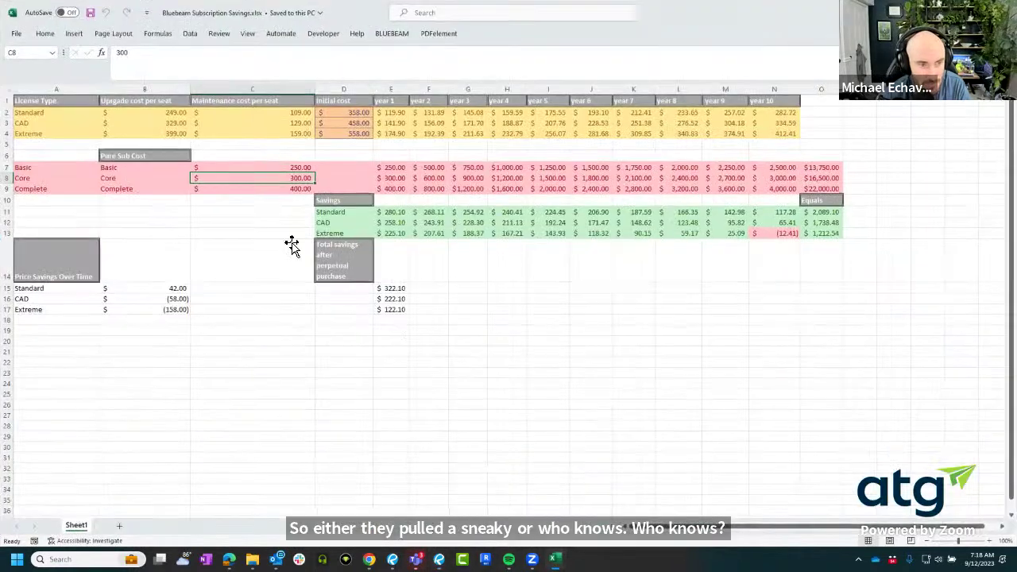
{"action": "left_click", "coordinate": [42, 114]}
{"action": "left_click", "coordinate": [38, 132]}
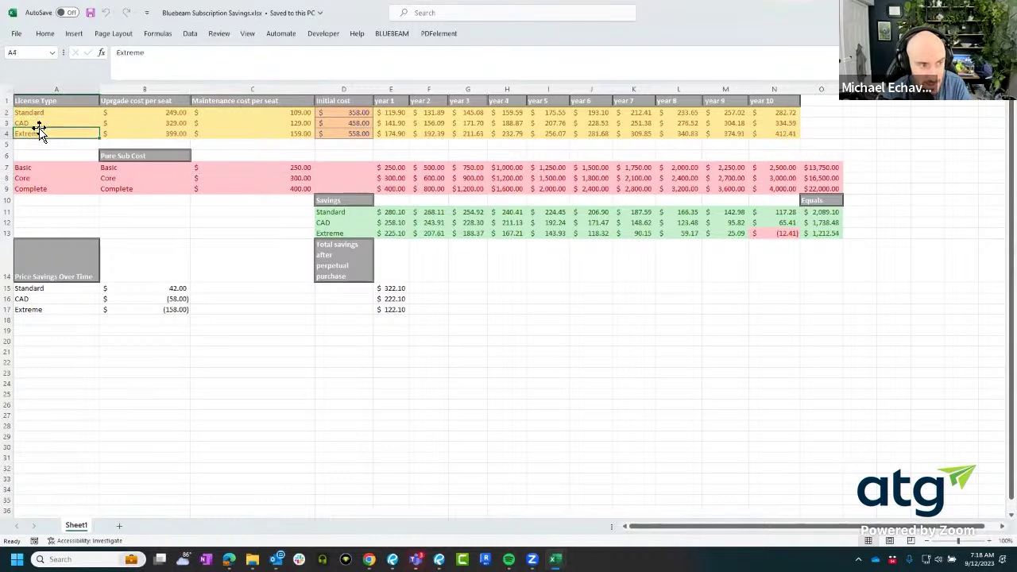
Compare the perpetual license types Standard, CAD and Extreme with the Complete subscription by selecting their name cells in turn.
{"action": "left_click", "coordinate": [34, 186]}
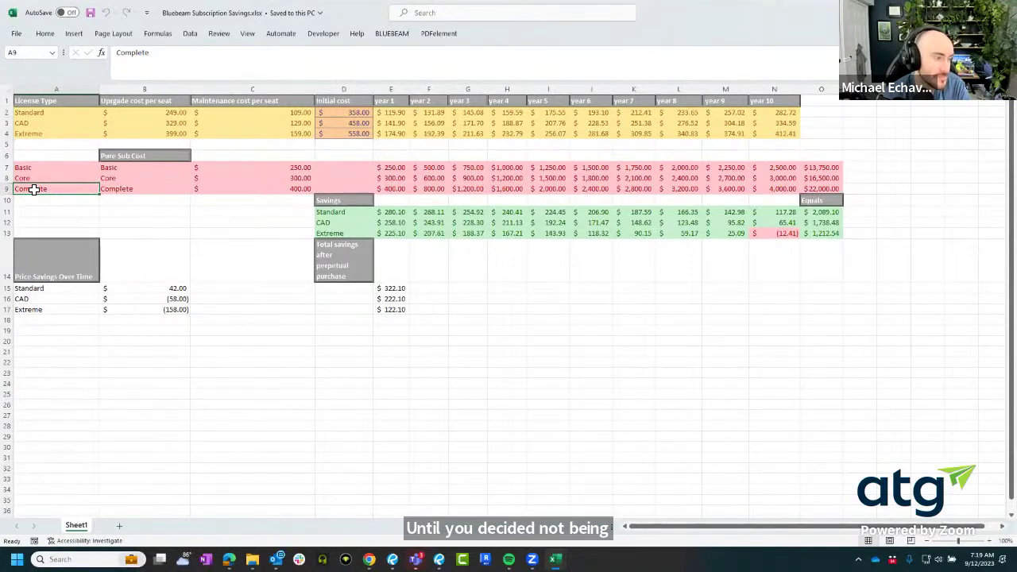
{"action": "left_click", "coordinate": [47, 116]}
{"action": "left_click", "coordinate": [57, 123]}
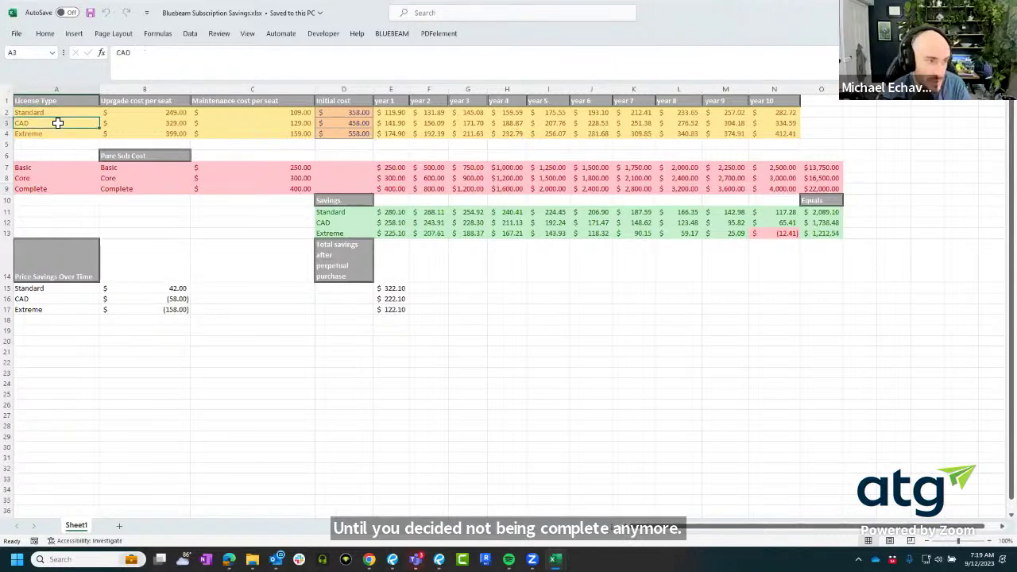
{"action": "left_click", "coordinate": [58, 133]}
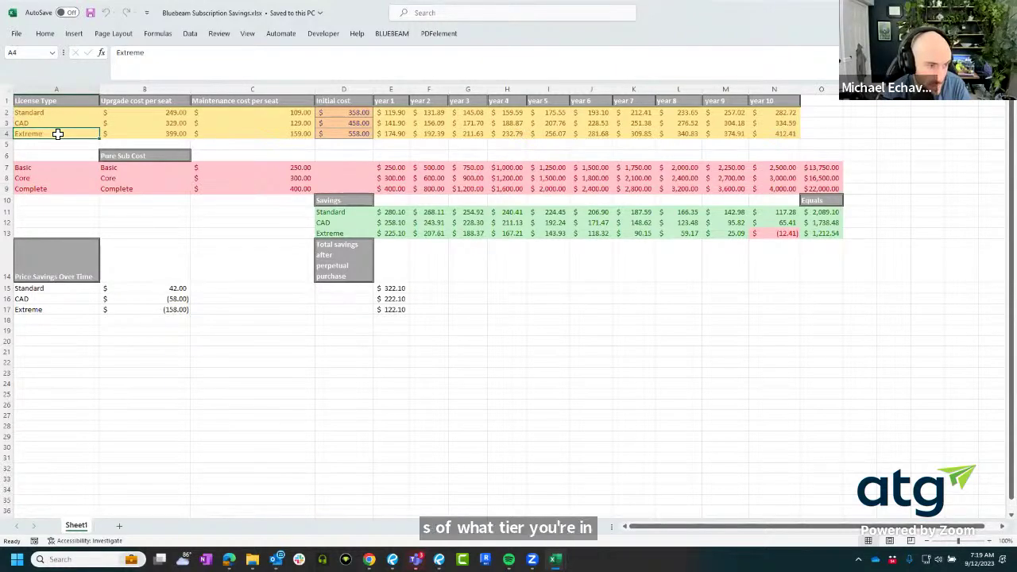
{"action": "left_click", "coordinate": [48, 189]}
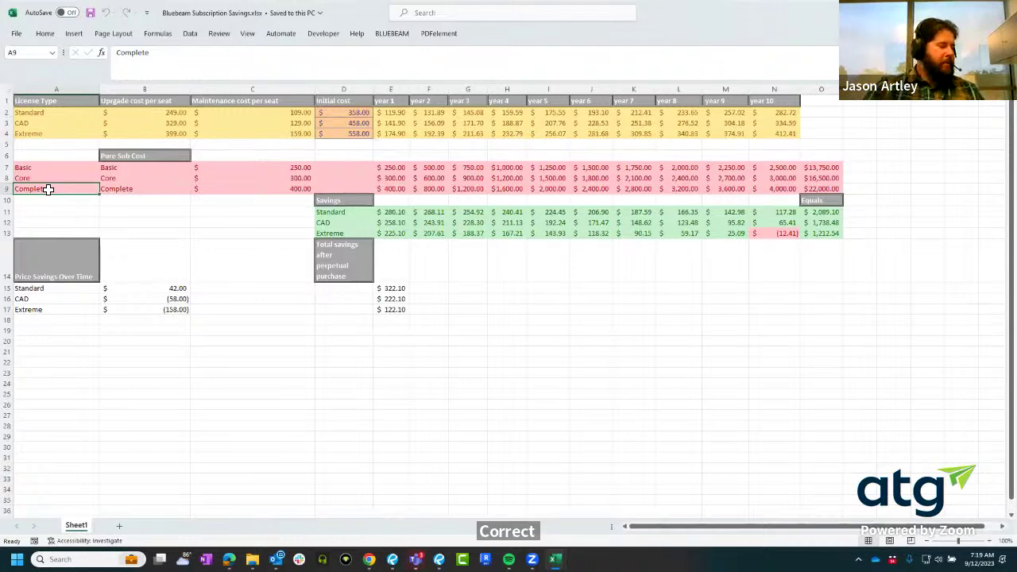
Examine the yearly maintenance costs of the Standard, CAD and Extreme licenses from year 2 to year 9 against the Basic subscription price.
{"action": "left_click", "coordinate": [413, 114]}
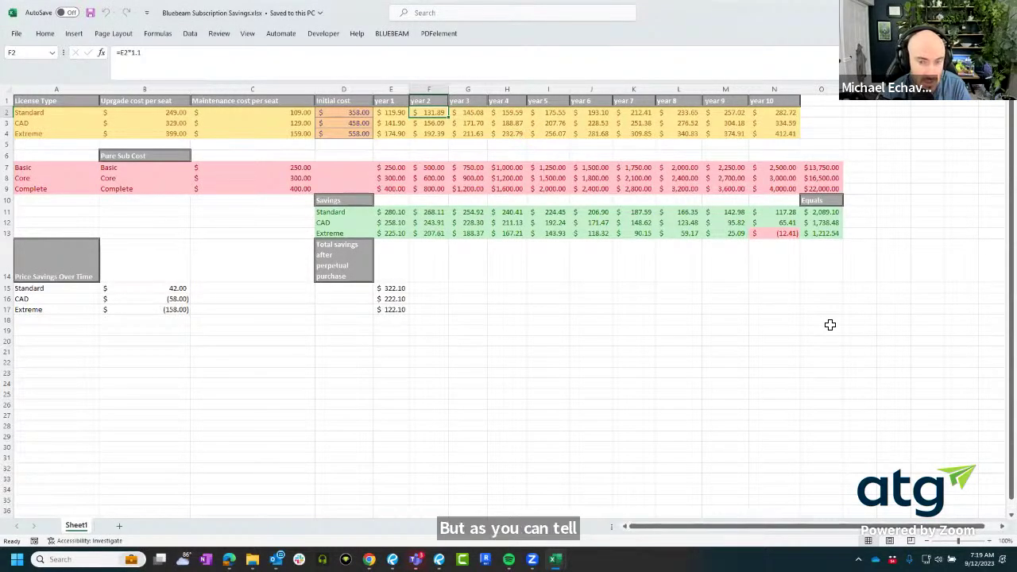
{"action": "left_click", "coordinate": [640, 135]}
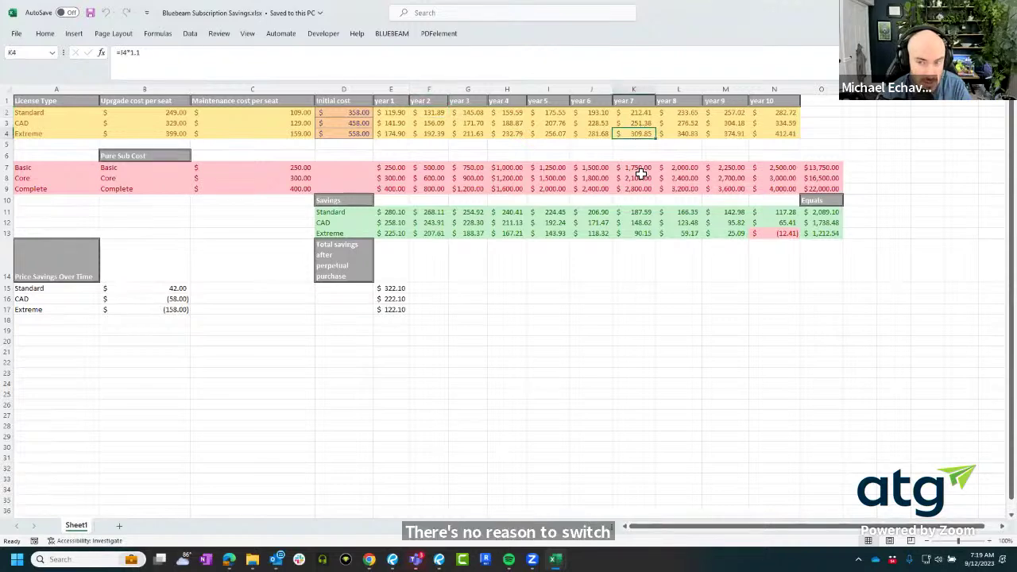
{"action": "left_click", "coordinate": [299, 169]}
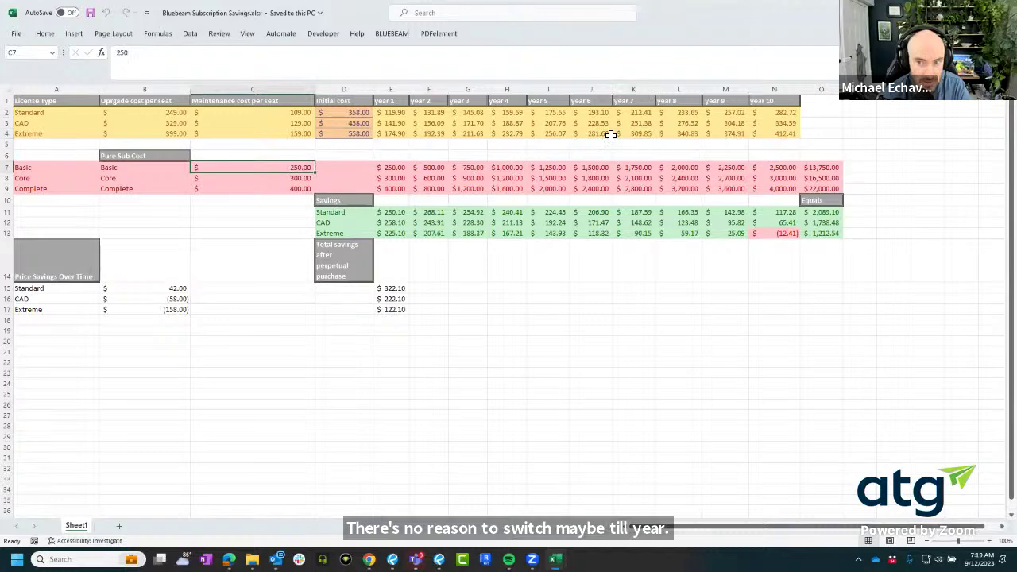
{"action": "left_click", "coordinate": [562, 134]}
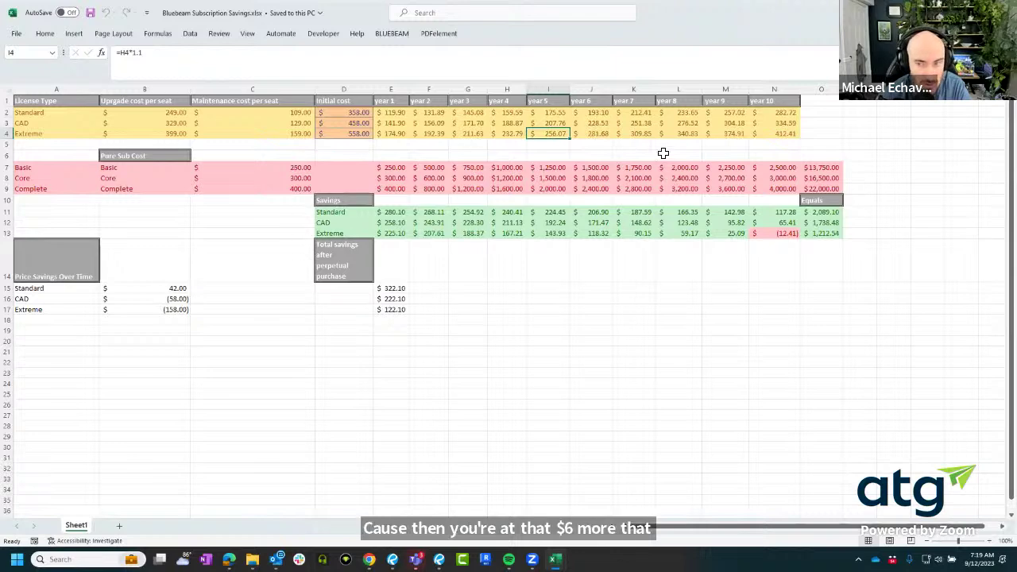
{"action": "left_click", "coordinate": [642, 125]}
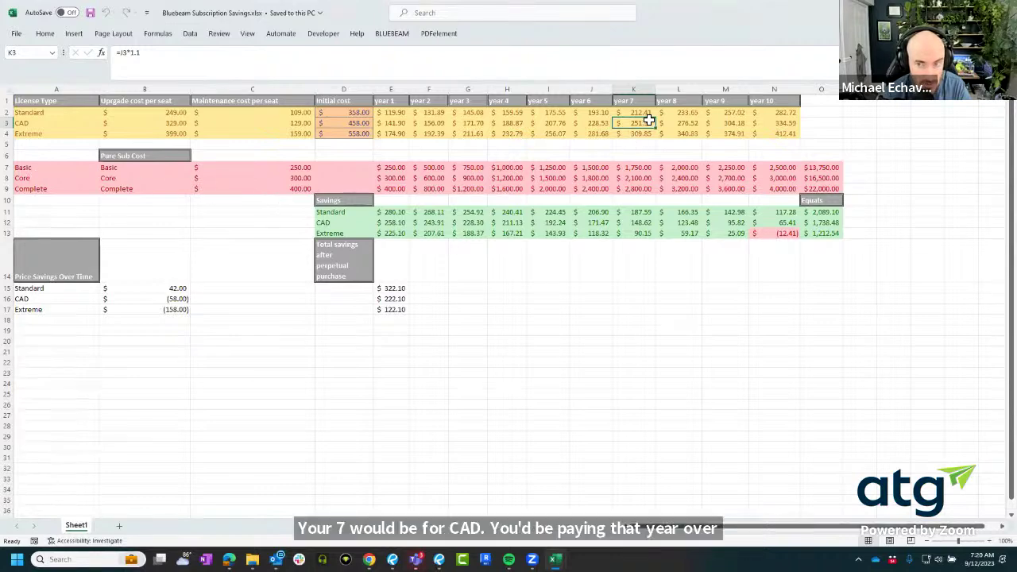
{"action": "left_click", "coordinate": [729, 114]}
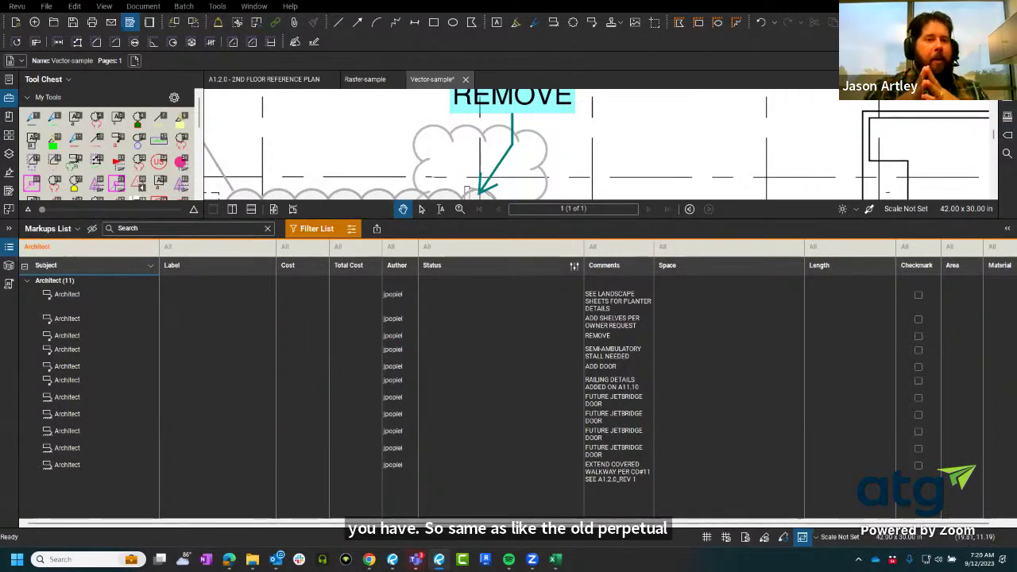
Switch to Revu, shrink the Markups List to enlarge the drawing area, and turn off the Architect markup filter.
{"action": "mouse_move", "coordinate": [851, 19]}
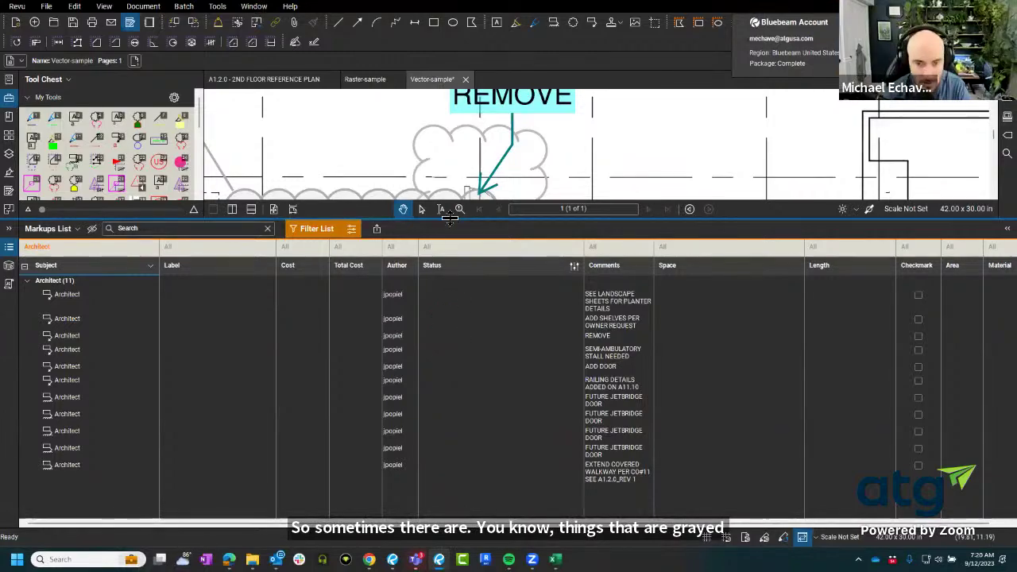
{"action": "mouse_move", "coordinate": [458, 218]}
{"action": "left_mouse_down"}
{"action": "mouse_move", "coordinate": [457, 551]}
{"action": "mouse_move", "coordinate": [458, 480]}
{"action": "left_mouse_up"}
{"action": "scroll", "coordinate": [454, 337], "scroll_direction": "down", "scroll_amount": 5}
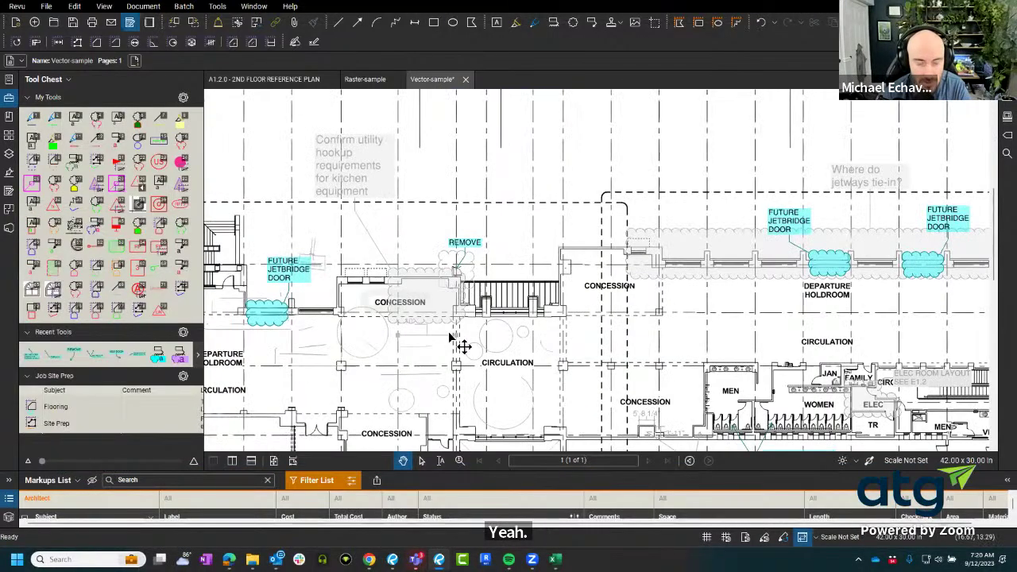
{"action": "scroll", "coordinate": [455, 337], "scroll_direction": "down", "scroll_amount": 1}
{"action": "left_click", "coordinate": [314, 481]}
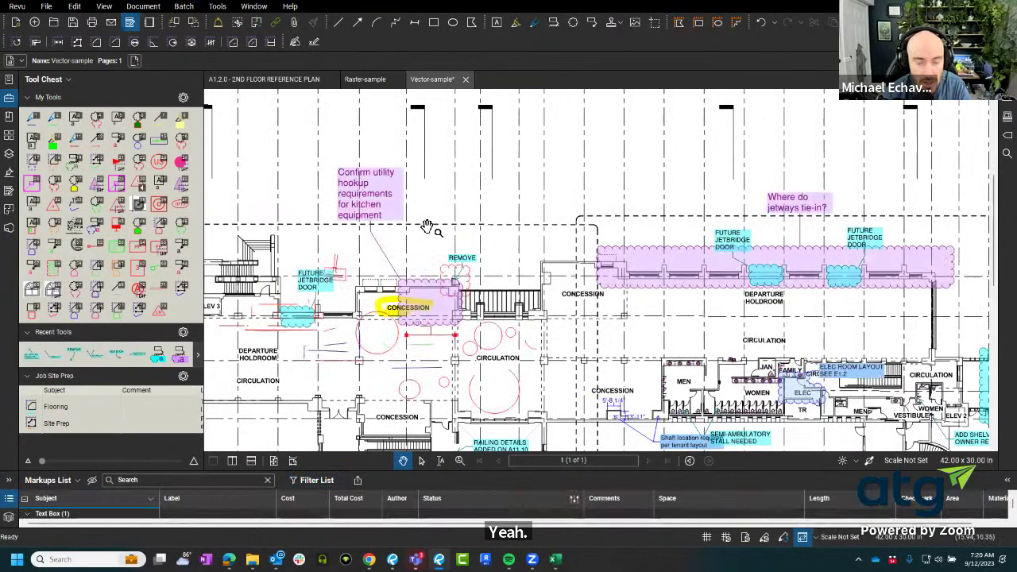
{"action": "scroll", "coordinate": [393, 328], "scroll_direction": "down", "scroll_amount": 5}
{"action": "scroll", "coordinate": [393, 328], "scroll_direction": "up", "scroll_amount": 3}
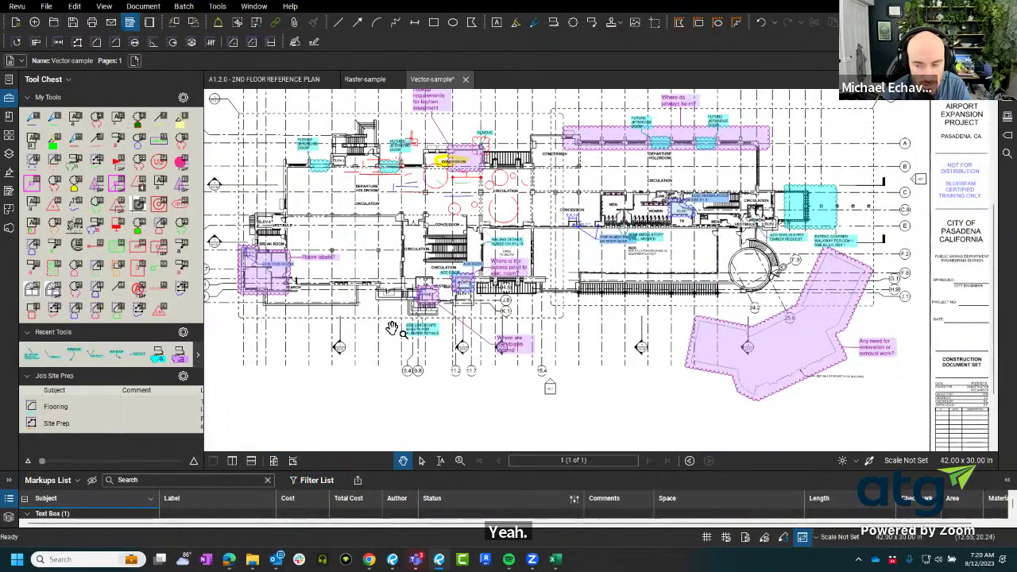
{"action": "mouse_move", "coordinate": [346, 469]}
{"action": "left_mouse_down"}
{"action": "mouse_move", "coordinate": [347, 425]}
{"action": "mouse_move", "coordinate": [347, 479]}
{"action": "left_mouse_up"}
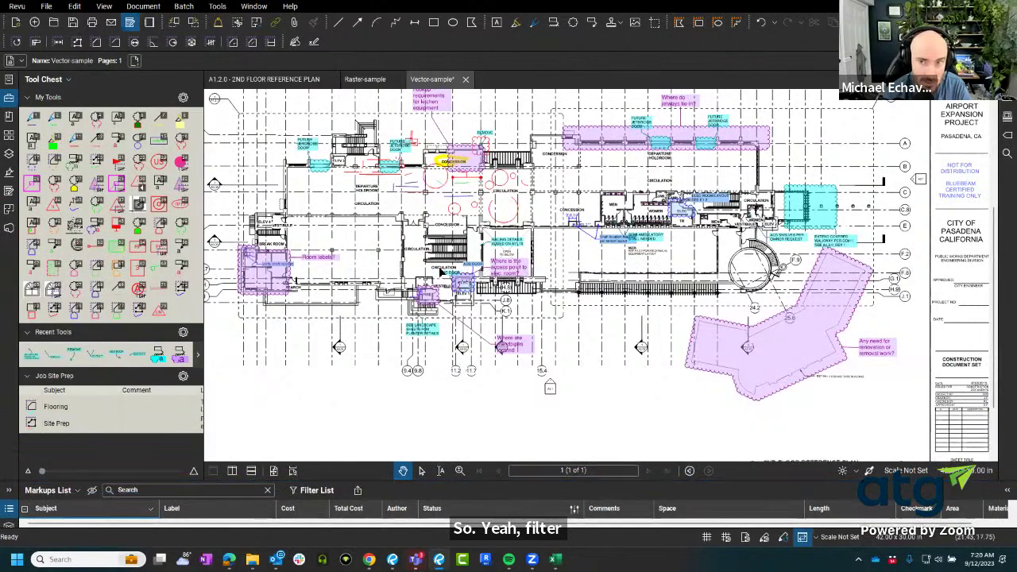
{"action": "scroll", "coordinate": [703, 365], "scroll_direction": "up", "scroll_amount": 5}
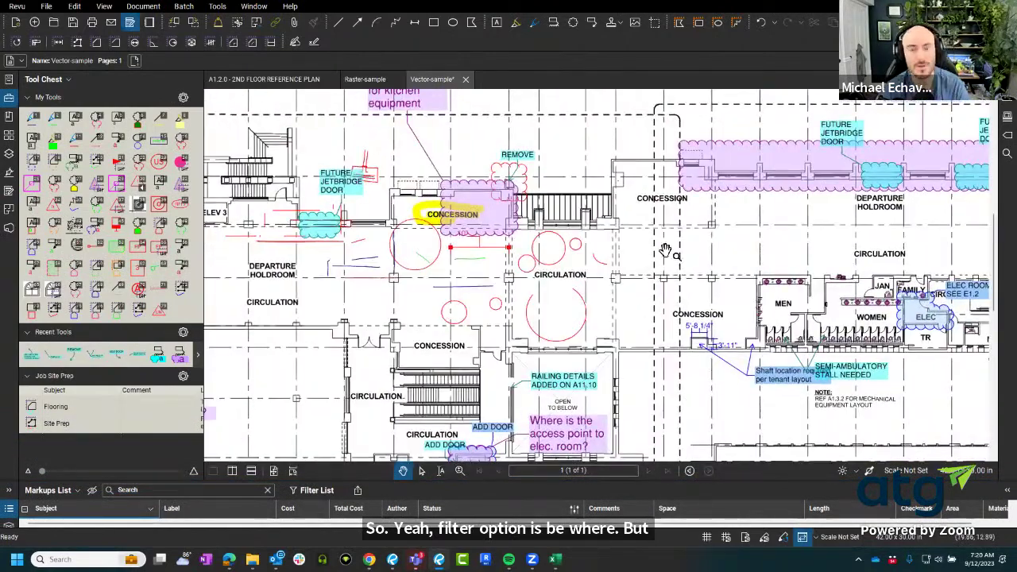
{"action": "left_click_drag", "start_coordinate": [678, 301], "coordinate": [676, 290]}
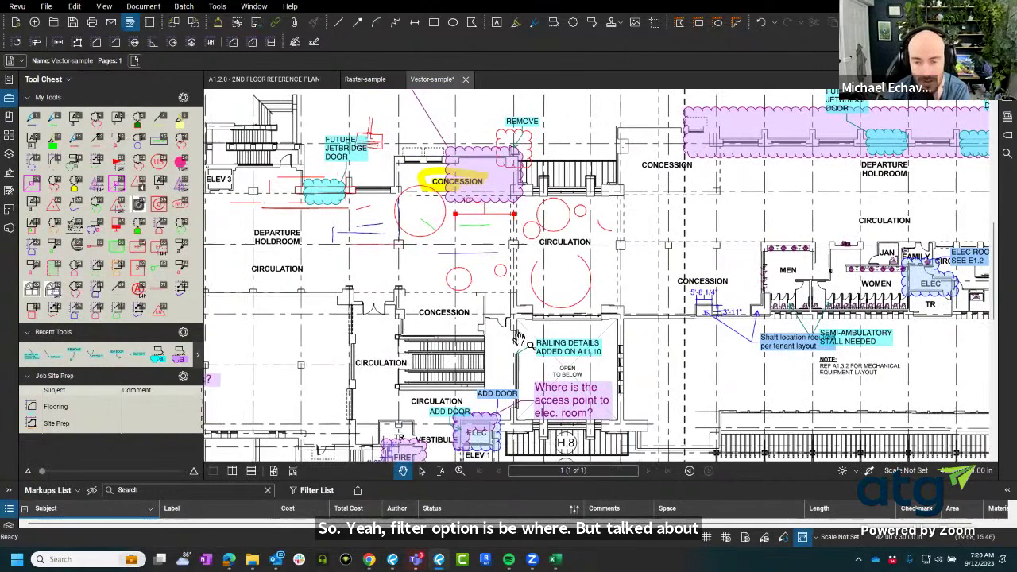
{"action": "scroll", "coordinate": [422, 355], "scroll_direction": "up", "scroll_amount": 4}
{"action": "left_click_drag", "start_coordinate": [608, 357], "coordinate": [807, 160]}
{"action": "scroll", "coordinate": [807, 161], "scroll_direction": "down", "scroll_amount": 1}
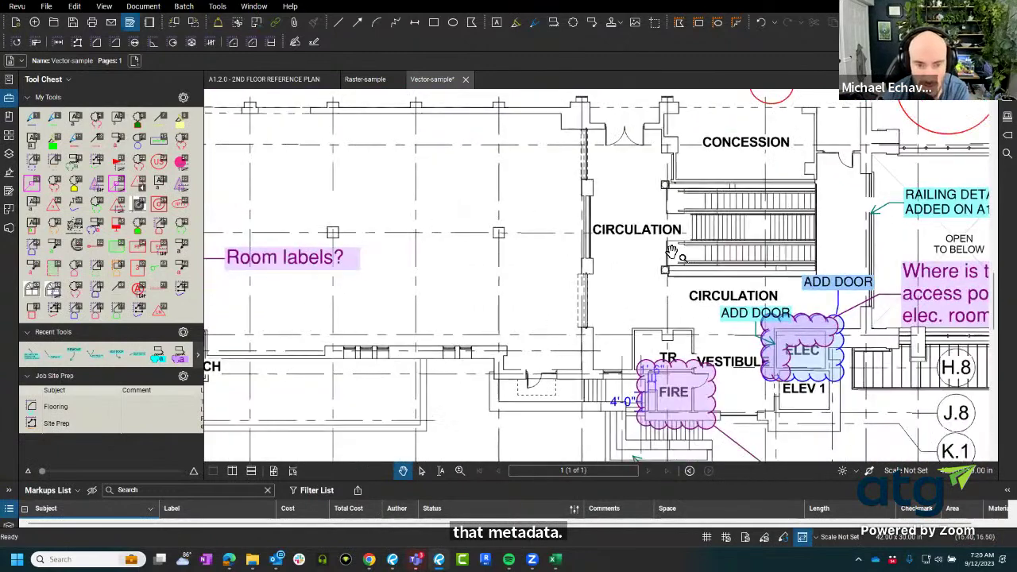
{"action": "scroll", "coordinate": [523, 225], "scroll_direction": "up", "scroll_amount": 5}
{"action": "left_click_drag", "start_coordinate": [522, 225], "coordinate": [579, 257]}
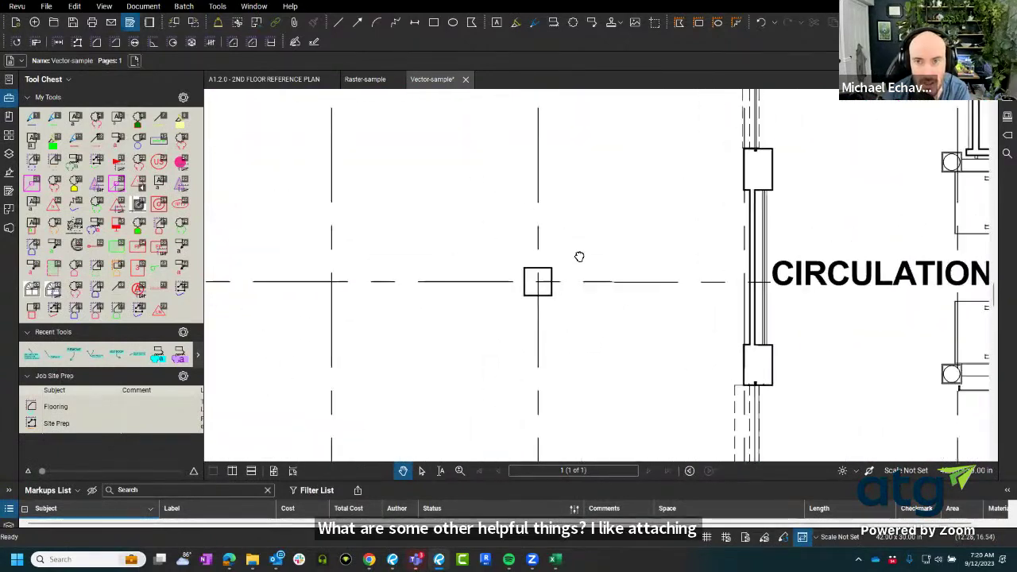
{"action": "left_click", "coordinate": [633, 26]}
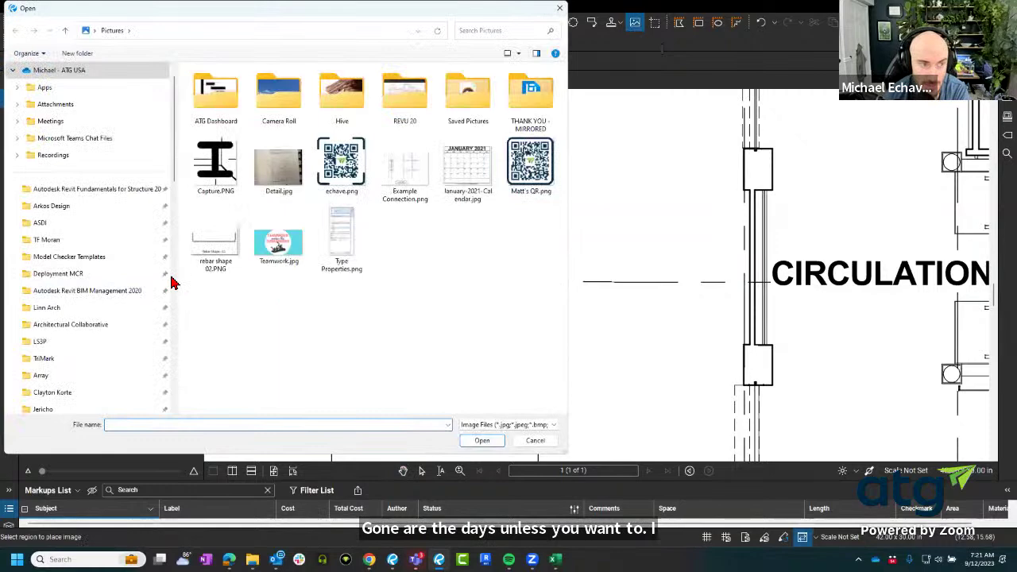
{"action": "scroll", "coordinate": [77, 270], "scroll_direction": "up", "scroll_amount": 1}
{"action": "scroll", "coordinate": [77, 271], "scroll_direction": "down", "scroll_amount": 7}
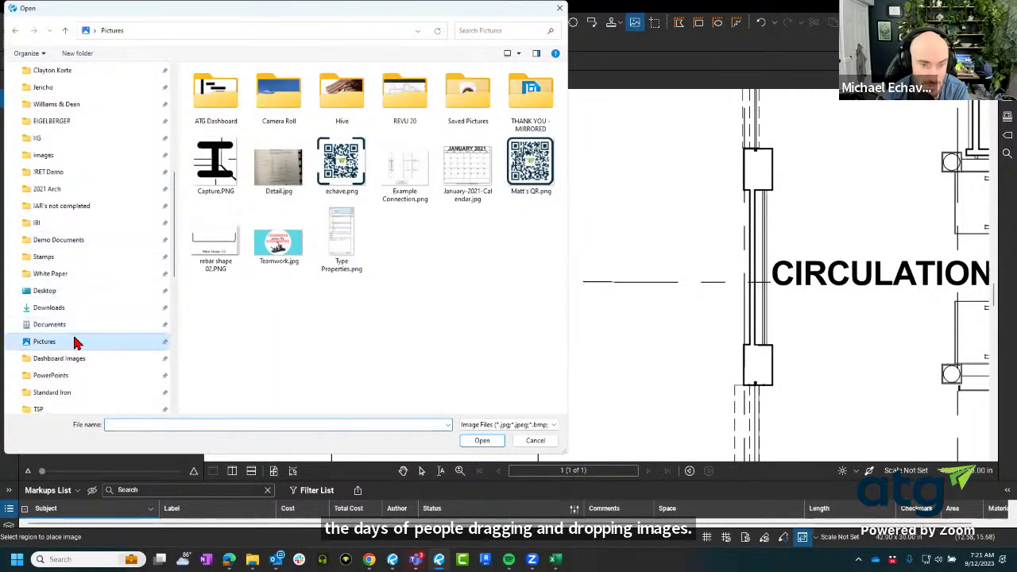
{"action": "left_click", "coordinate": [80, 342]}
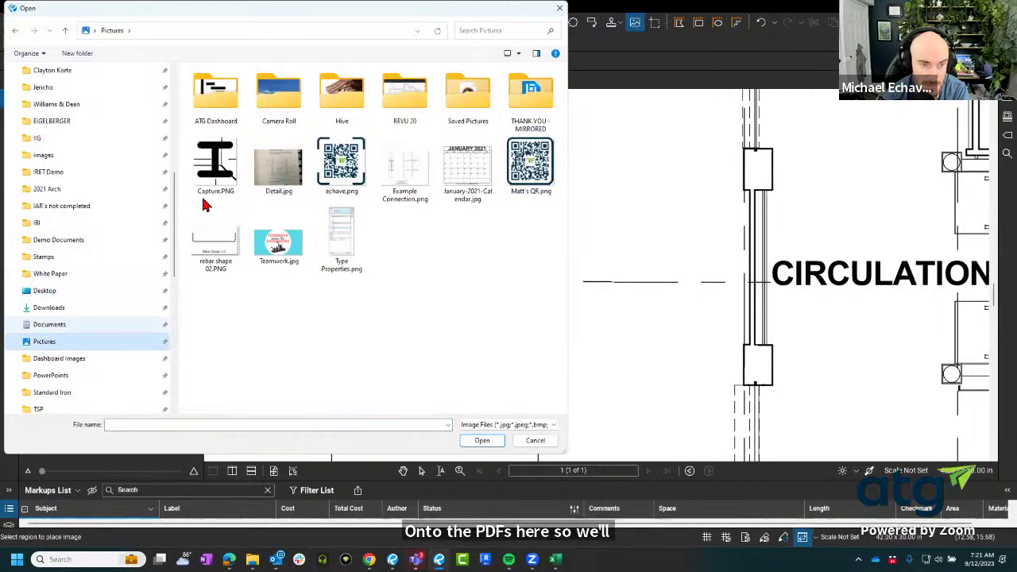
{"action": "double_click", "coordinate": [279, 95]}
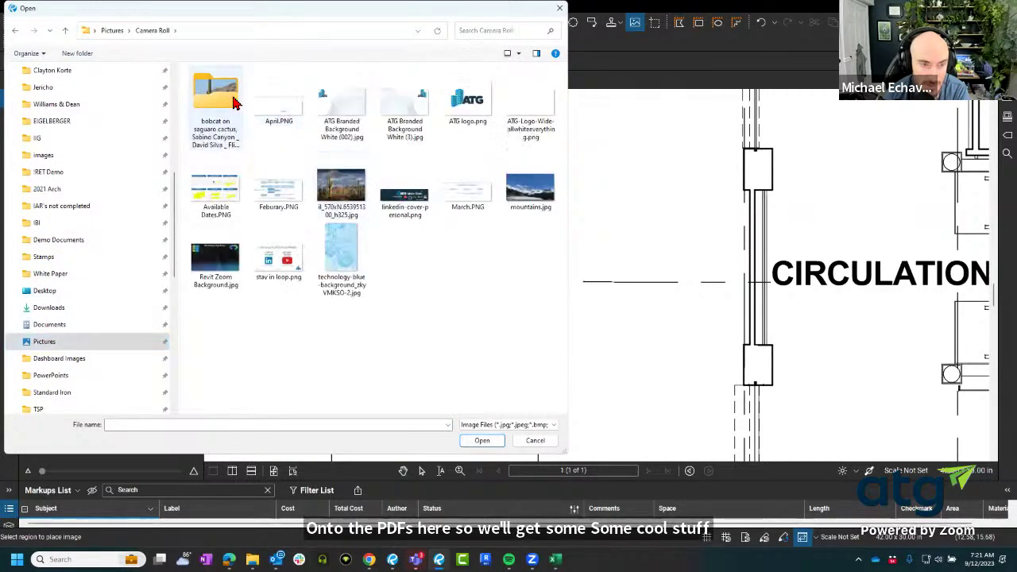
{"action": "double_click", "coordinate": [213, 153]}
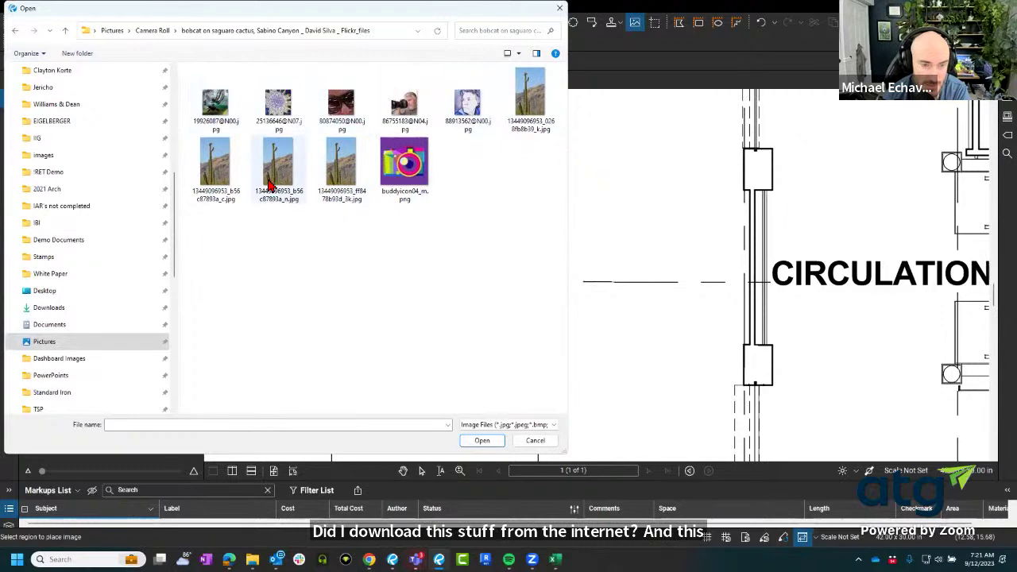
{"action": "left_click", "coordinate": [222, 172]}
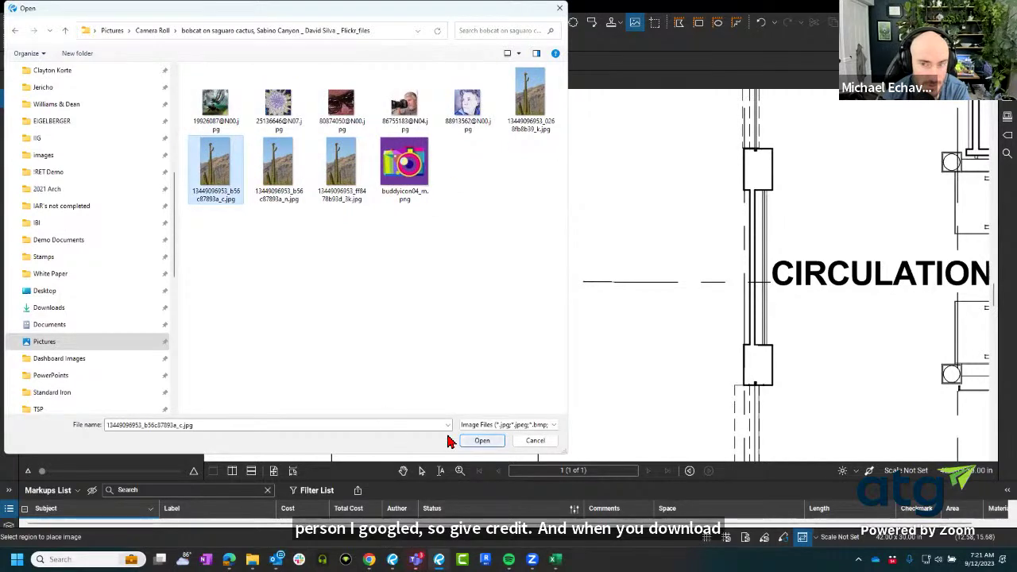
{"action": "left_click", "coordinate": [530, 108]}
{"action": "left_click", "coordinate": [491, 438]}
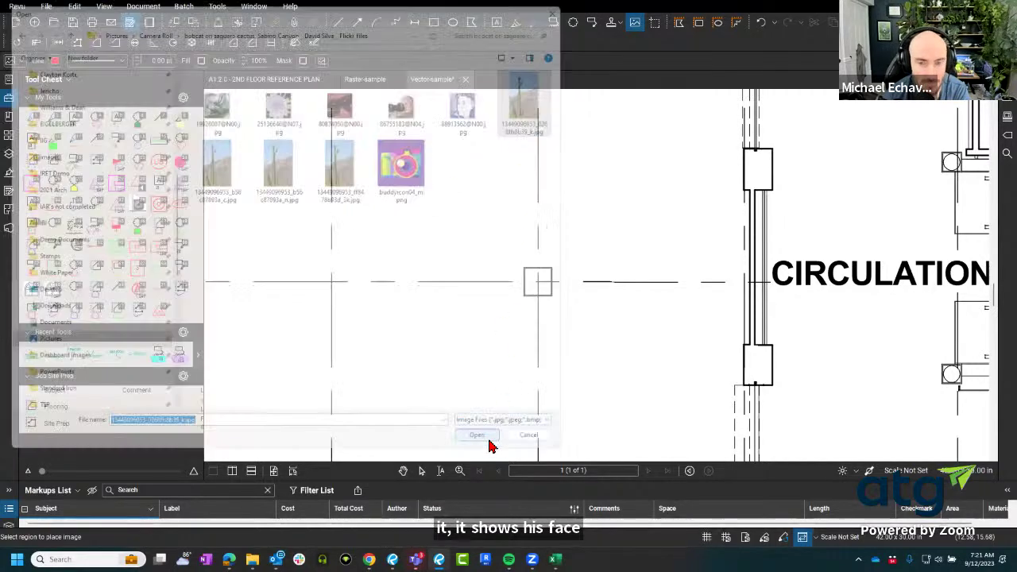
Place the cactus image on the floor plan, move it to the sheet's empty lower-left corner, enlarge it, and inspect the bobcat up close.
{"action": "scroll", "coordinate": [567, 213], "scroll_direction": "down", "scroll_amount": 2}
{"action": "scroll", "coordinate": [567, 213], "scroll_direction": "down", "scroll_amount": 3}
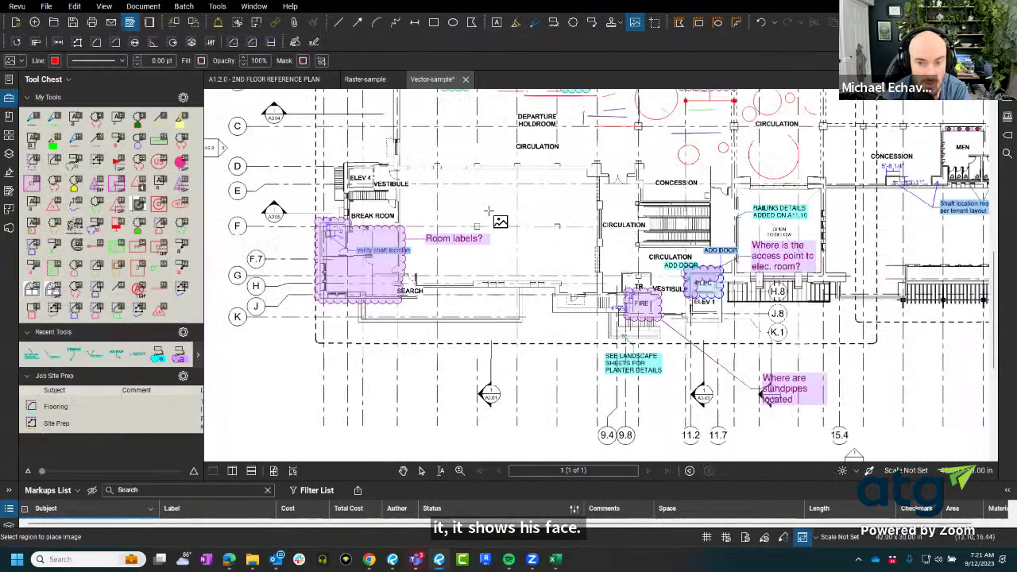
{"action": "scroll", "coordinate": [524, 239], "scroll_direction": "up", "scroll_amount": 4}
{"action": "left_click_drag", "start_coordinate": [461, 179], "coordinate": [620, 441]}
{"action": "scroll", "coordinate": [667, 222], "scroll_direction": "down", "scroll_amount": 2}
{"action": "scroll", "coordinate": [667, 222], "scroll_direction": "down", "scroll_amount": 1}
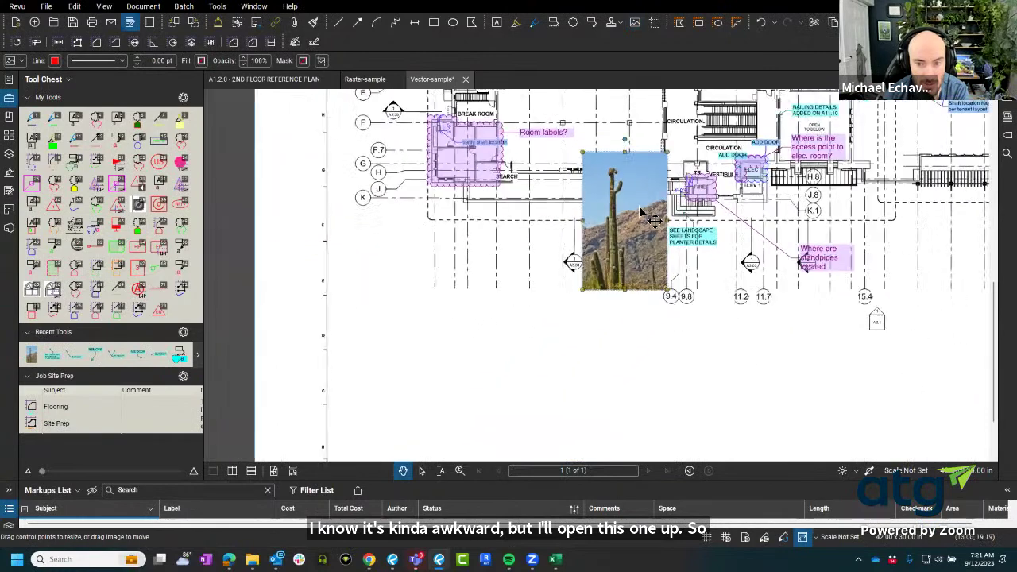
{"action": "left_click_drag", "start_coordinate": [658, 222], "coordinate": [452, 284]}
{"action": "left_click_drag", "start_coordinate": [463, 351], "coordinate": [701, 421]}
{"action": "left_click_drag", "start_coordinate": [606, 254], "coordinate": [539, 119]}
{"action": "left_click", "coordinate": [575, 233]}
{"action": "scroll", "coordinate": [567, 236], "scroll_direction": "down", "scroll_amount": 1}
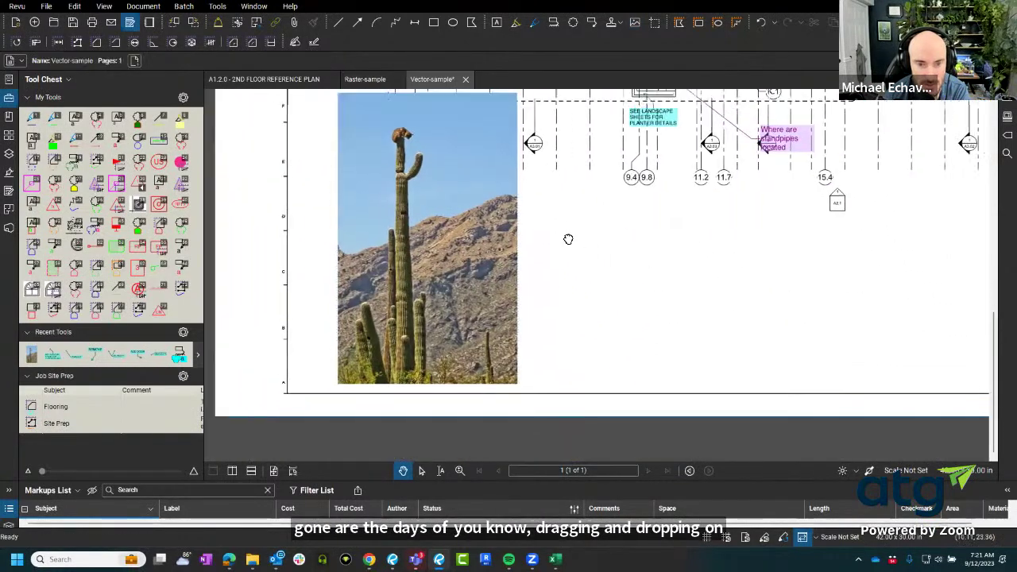
{"action": "scroll", "coordinate": [458, 159], "scroll_direction": "up", "scroll_amount": 6}
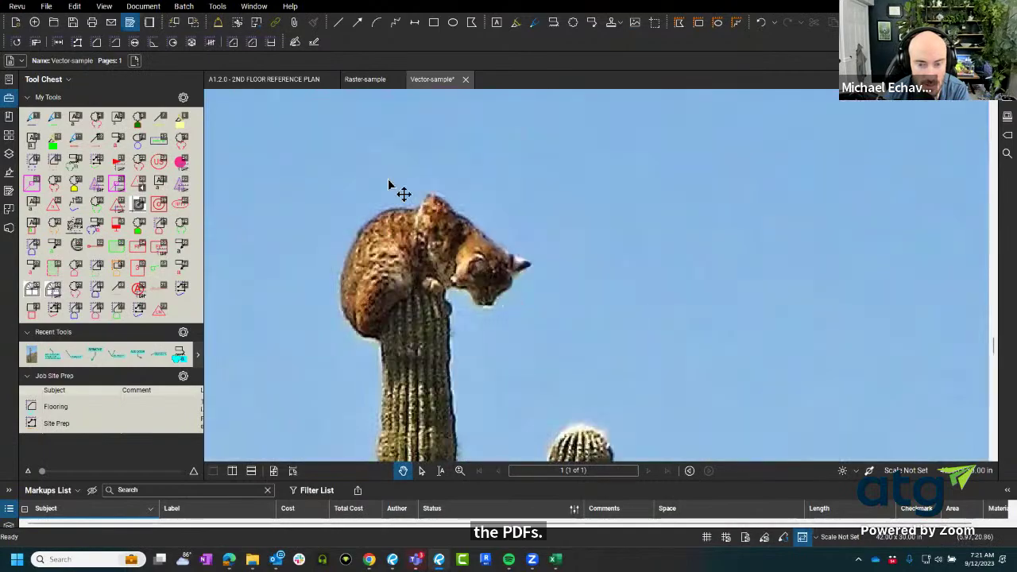
{"action": "scroll", "coordinate": [403, 193], "scroll_direction": "down", "scroll_amount": 5}
{"action": "scroll", "coordinate": [564, 286], "scroll_direction": "down", "scroll_amount": 2}
{"action": "scroll", "coordinate": [573, 225], "scroll_direction": "up", "scroll_amount": 5}
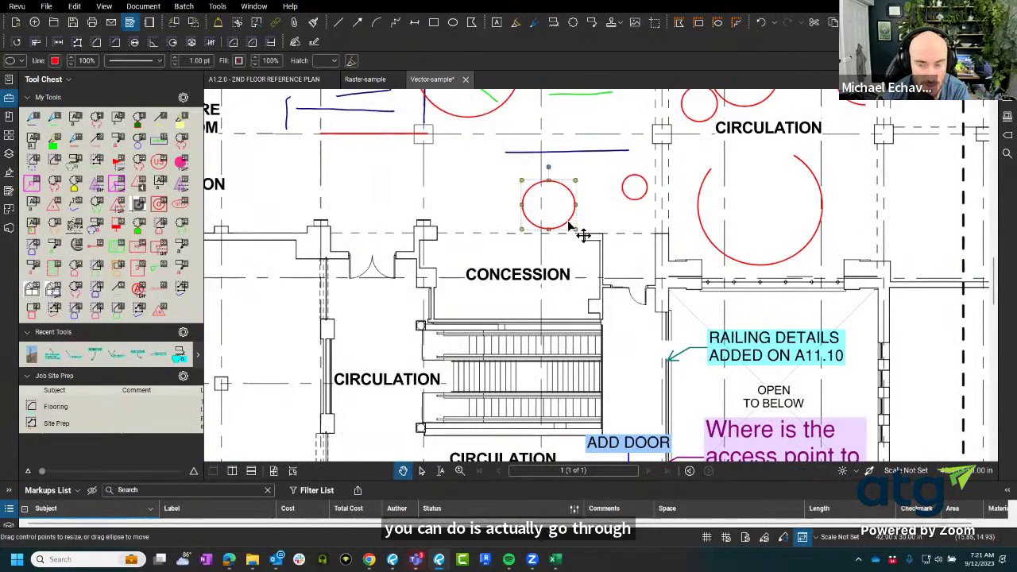
{"action": "right_click", "coordinate": [569, 224]}
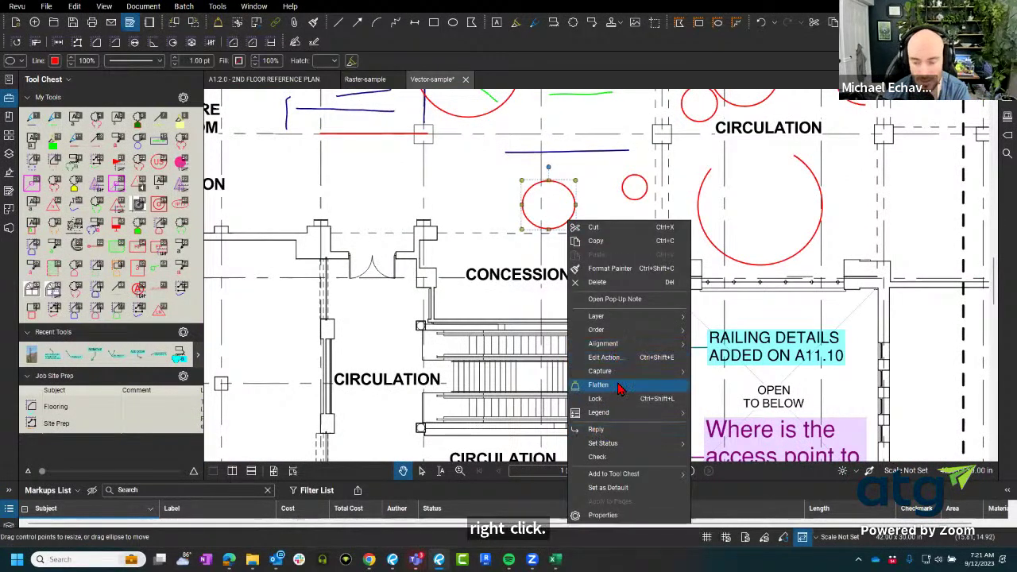
{"action": "mouse_move", "coordinate": [620, 375]}
{"action": "left_click", "coordinate": [716, 389]}
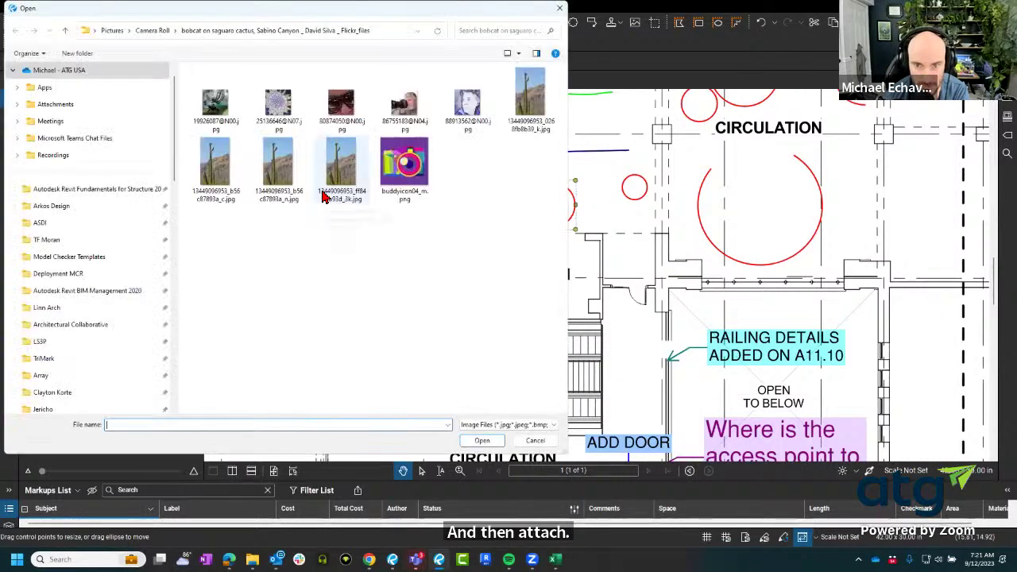
{"action": "left_click", "coordinate": [324, 195]}
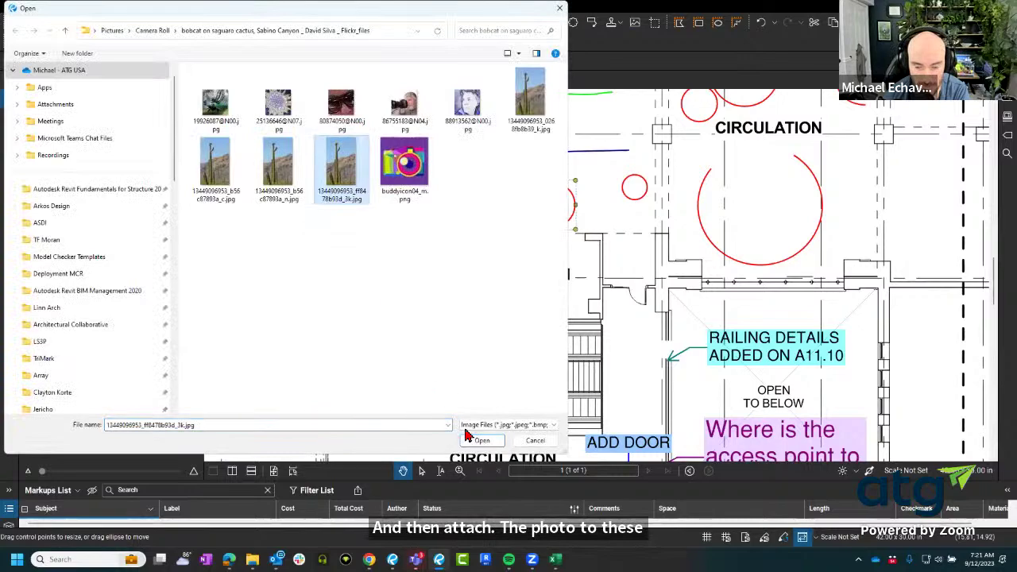
{"action": "left_click", "coordinate": [481, 440]}
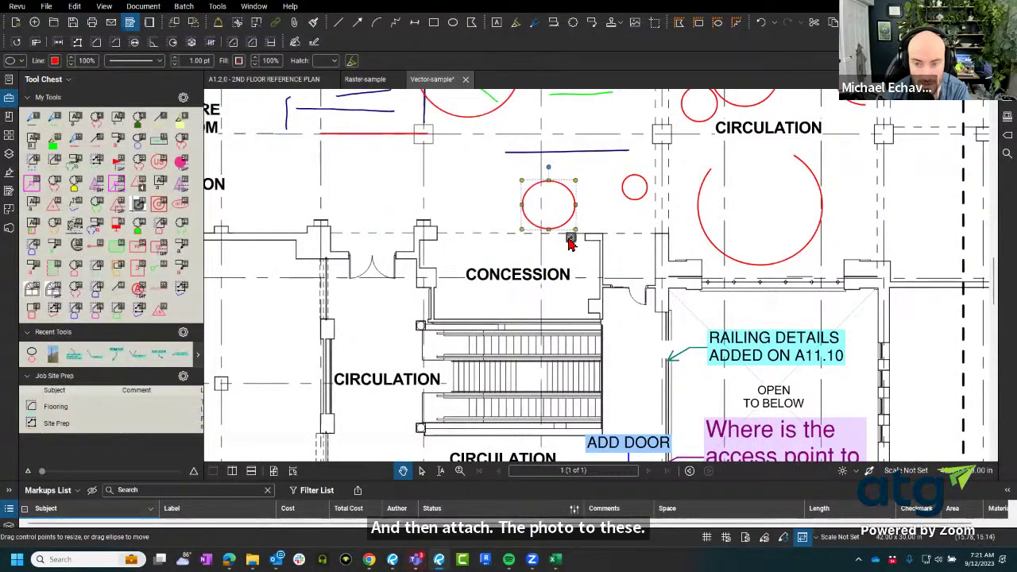
View the photo attached to the red ellipse above the Concession label and browse the image files available to add to it.
{"action": "left_click", "coordinate": [571, 240]}
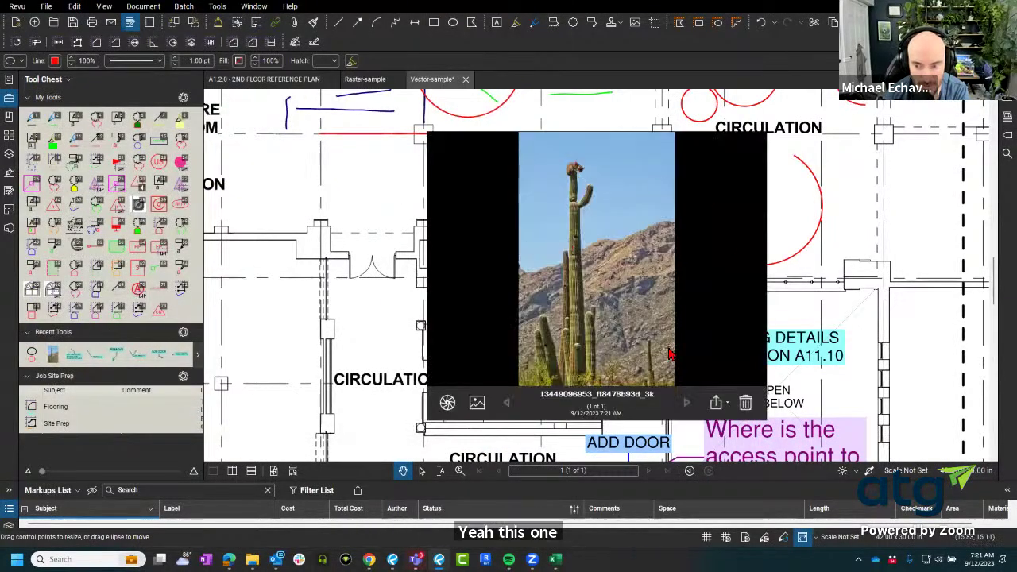
{"action": "left_click", "coordinate": [476, 403]}
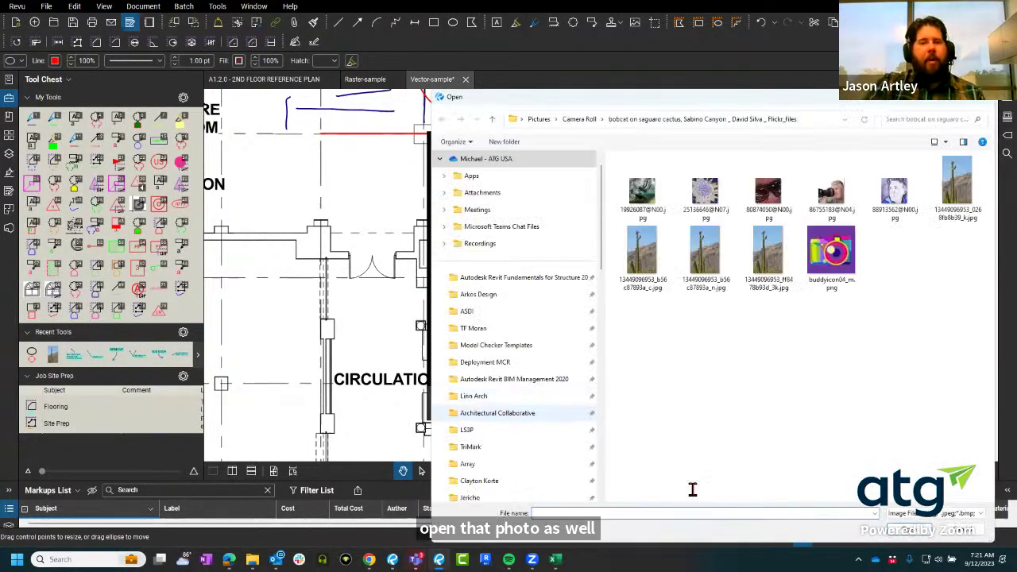
{"action": "double_click", "coordinate": [767, 250]}
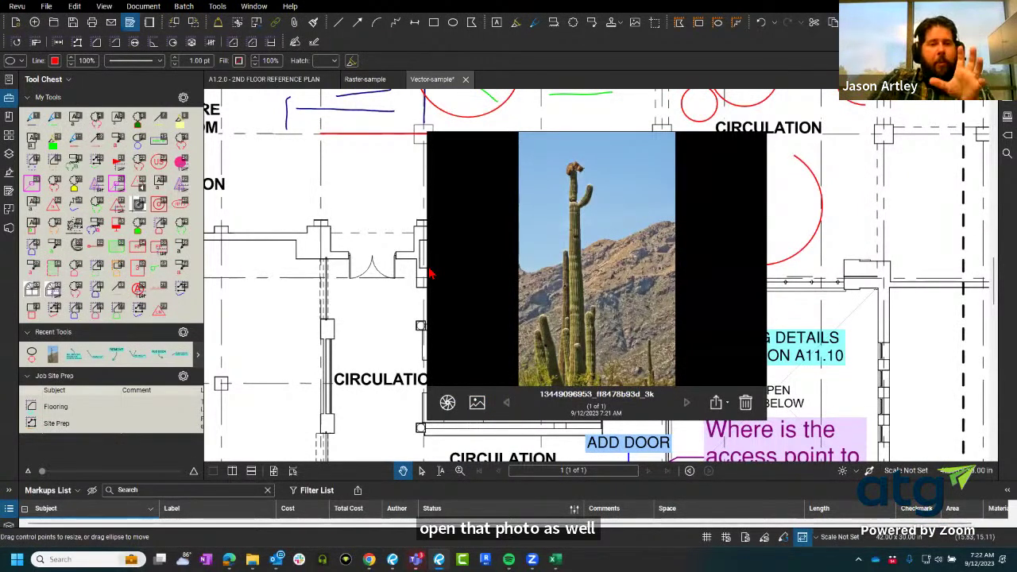
{"action": "left_click", "coordinate": [296, 237]}
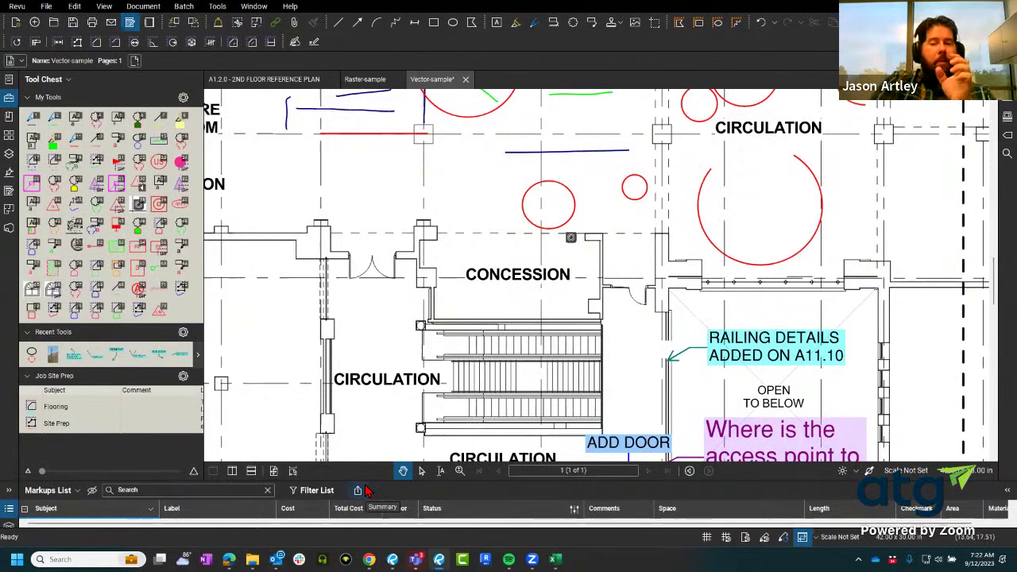
Create a PDF markup summary of Vector-sample that includes the capture media addendum and is appended and hyperlinked to the current PDF.
{"action": "left_click", "coordinate": [366, 488]}
{"action": "left_click", "coordinate": [438, 445]}
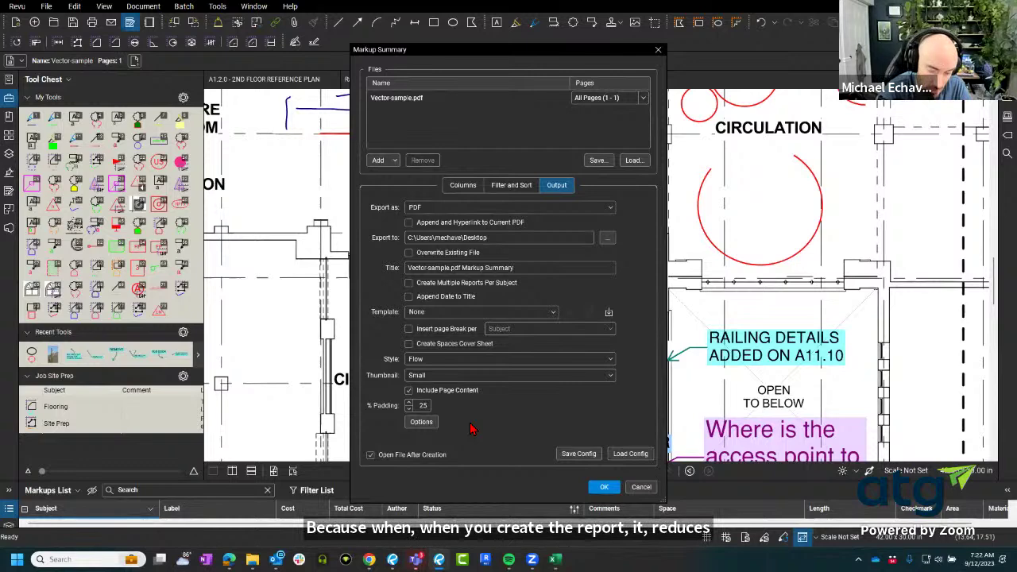
{"action": "left_click", "coordinate": [421, 423]}
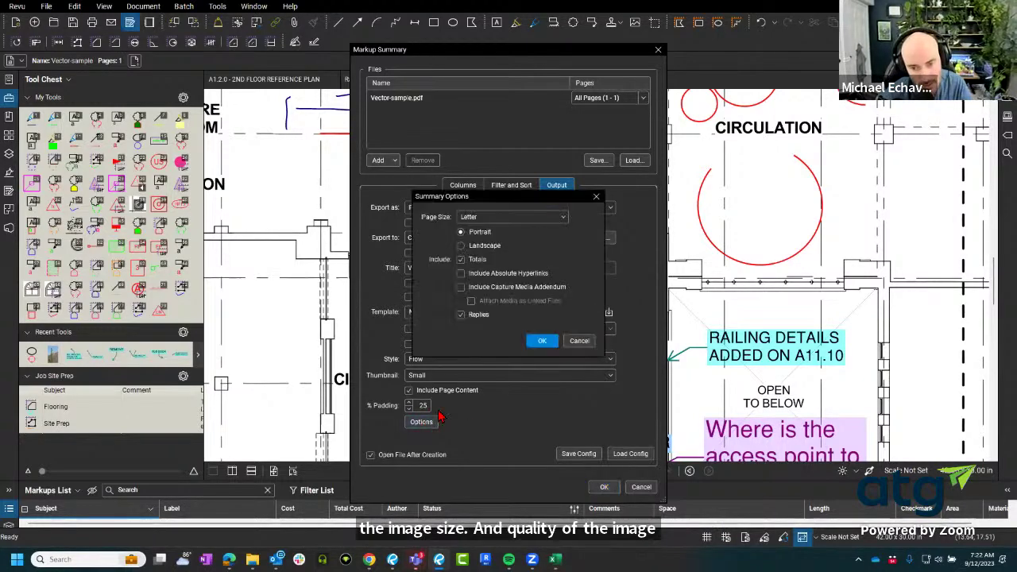
{"action": "left_click", "coordinate": [527, 288]}
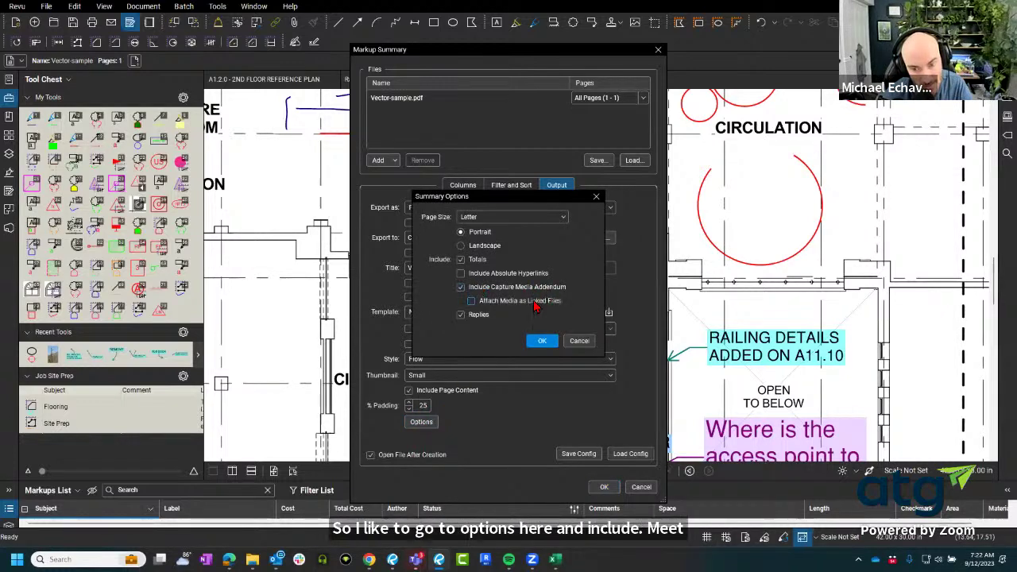
{"action": "left_click", "coordinate": [541, 340]}
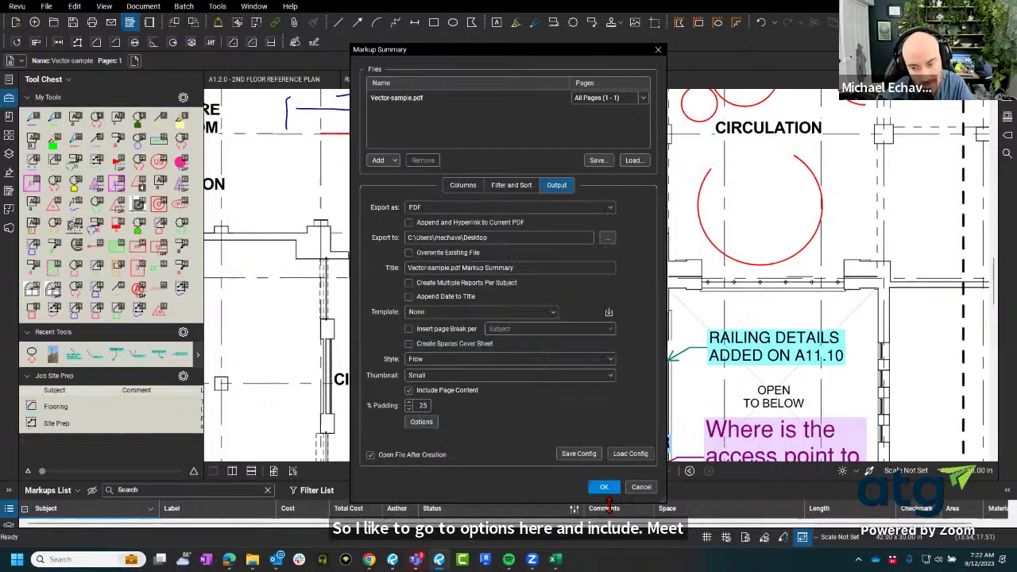
{"action": "left_click", "coordinate": [411, 224]}
{"action": "left_click", "coordinate": [604, 487]}
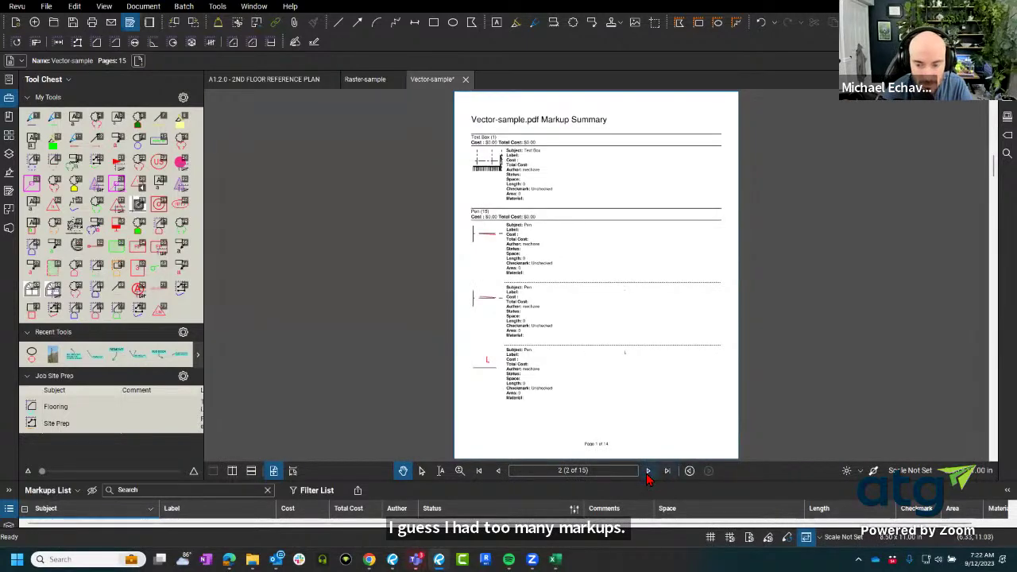
Page through the appended markup summary to page 9 and examine the ellipse entry that carries the cactus photo.
{"action": "left_click", "coordinate": [648, 471]}
{"action": "left_click", "coordinate": [647, 471]}
{"action": "left_click", "coordinate": [648, 471]}
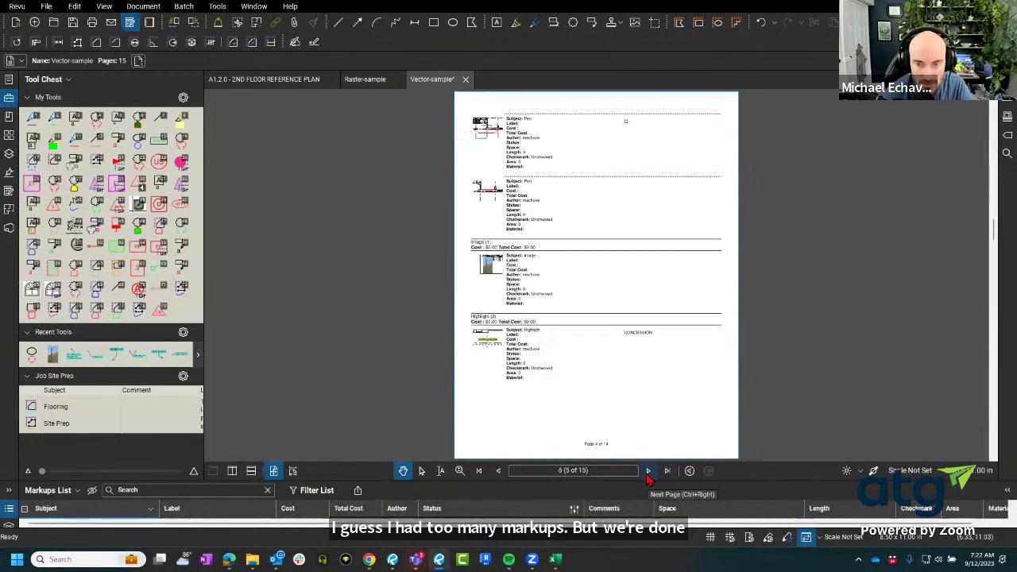
{"action": "left_click", "coordinate": [648, 472]}
{"action": "left_click", "coordinate": [647, 472]}
{"action": "left_click", "coordinate": [647, 471]}
{"action": "left_click", "coordinate": [648, 471]}
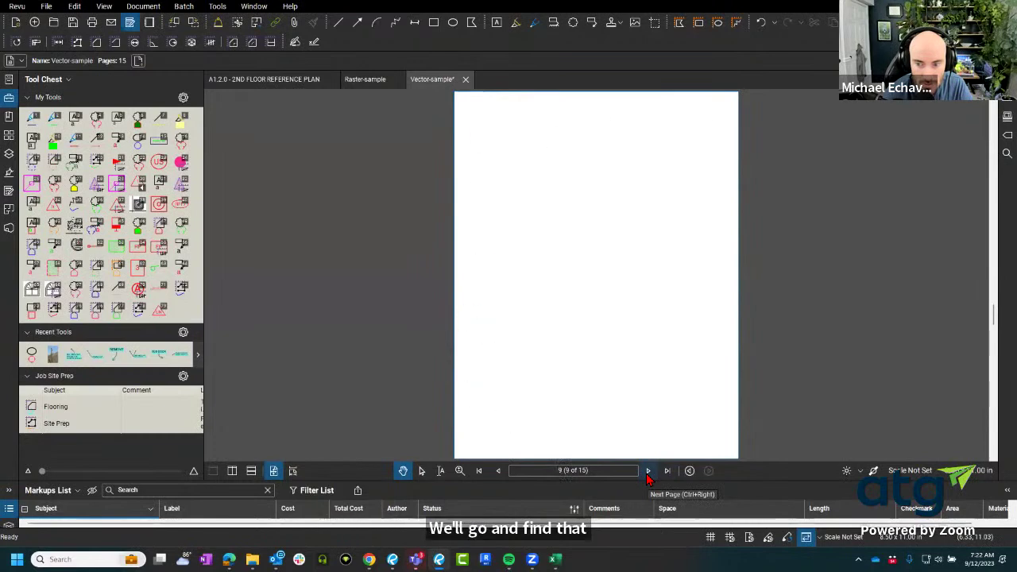
{"action": "scroll", "coordinate": [642, 129], "scroll_direction": "up", "scroll_amount": 4}
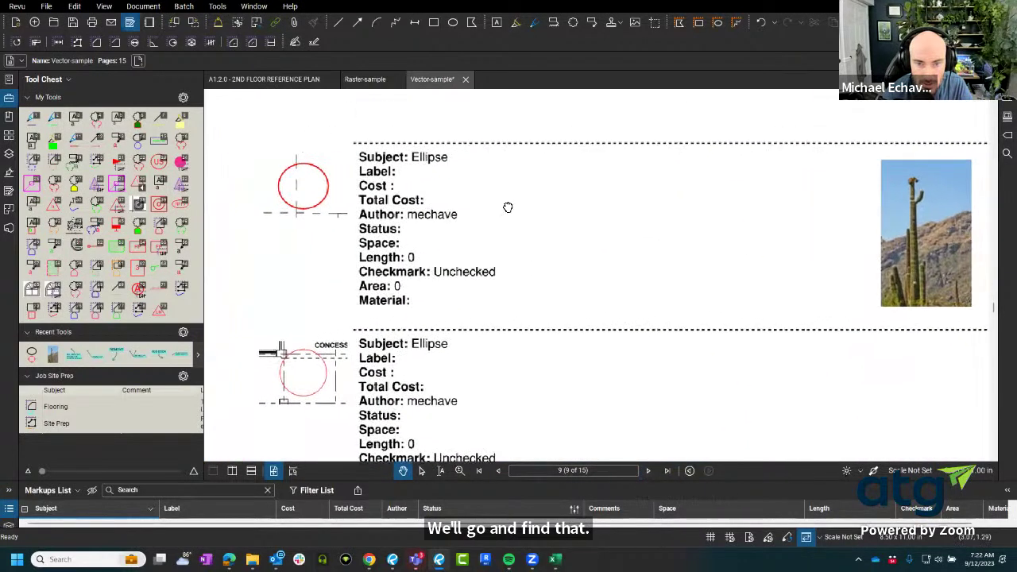
{"action": "left_click_drag", "start_coordinate": [508, 207], "coordinate": [432, 210]}
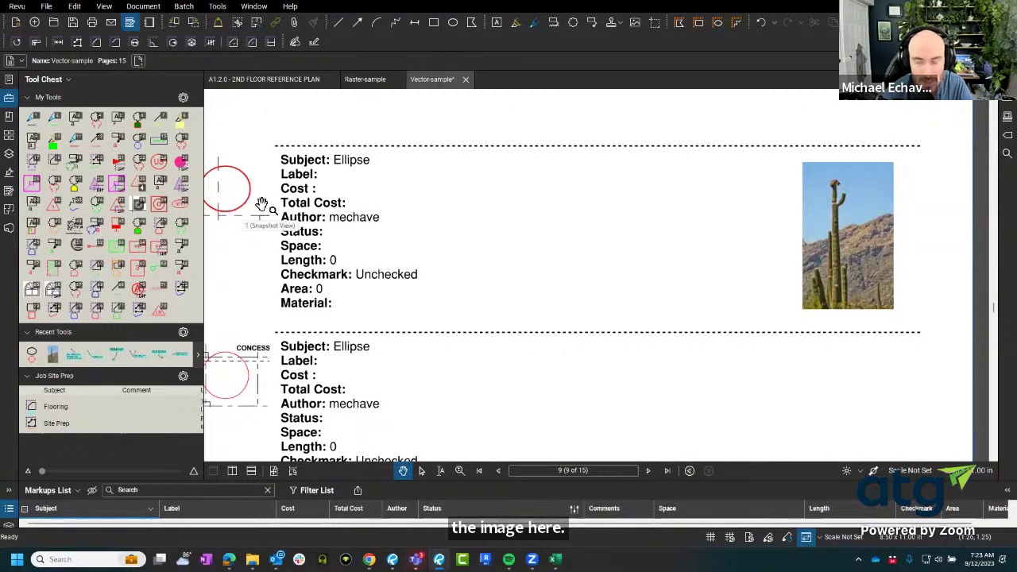
Inspect the image quality of the cactus photo in the summary's ellipse entry up close.
{"action": "left_click_drag", "start_coordinate": [647, 273], "coordinate": [451, 284]}
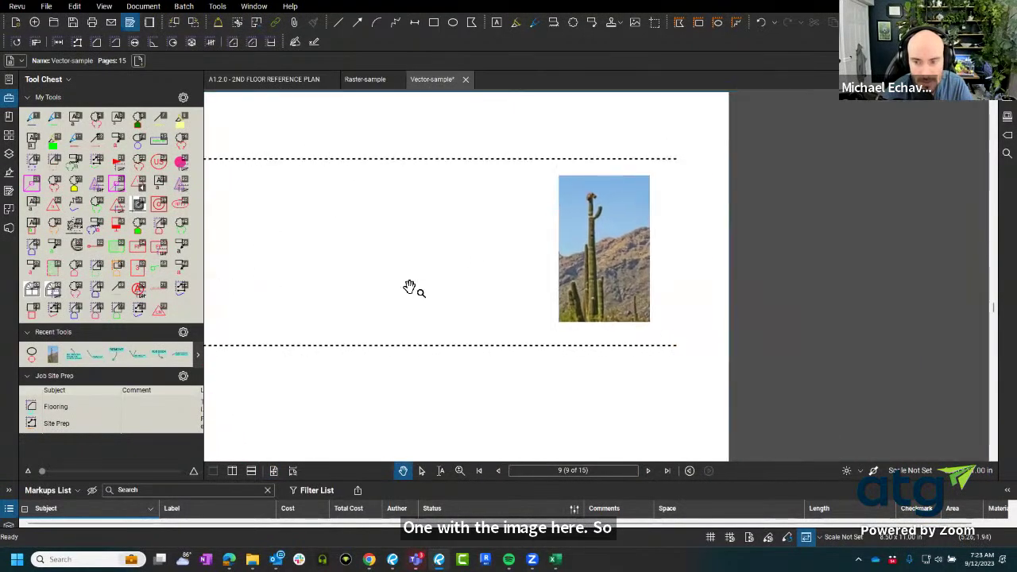
{"action": "scroll", "coordinate": [717, 265], "scroll_direction": "up", "scroll_amount": 10}
{"action": "scroll", "coordinate": [718, 379], "scroll_direction": "down", "scroll_amount": 10}
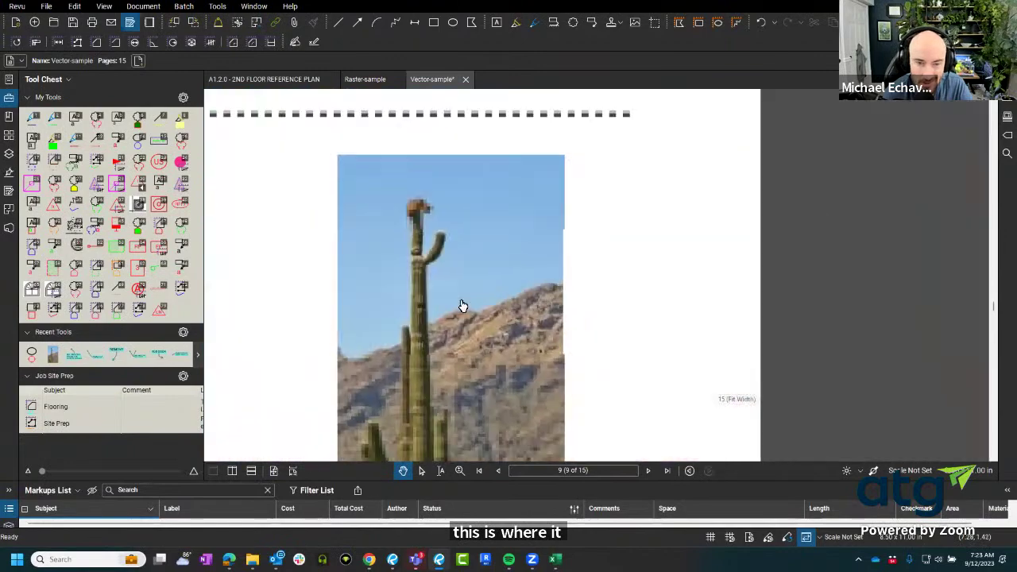
{"action": "scroll", "coordinate": [400, 215], "scroll_direction": "up", "scroll_amount": 10}
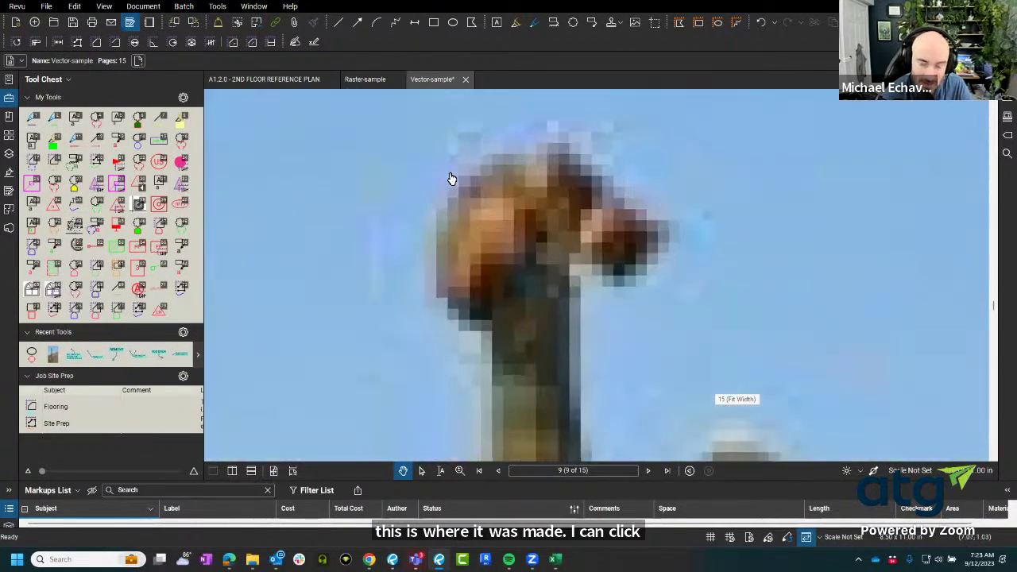
{"action": "scroll", "coordinate": [453, 179], "scroll_direction": "down", "scroll_amount": 10}
{"action": "left_click_drag", "start_coordinate": [528, 368], "coordinate": [542, 228]}
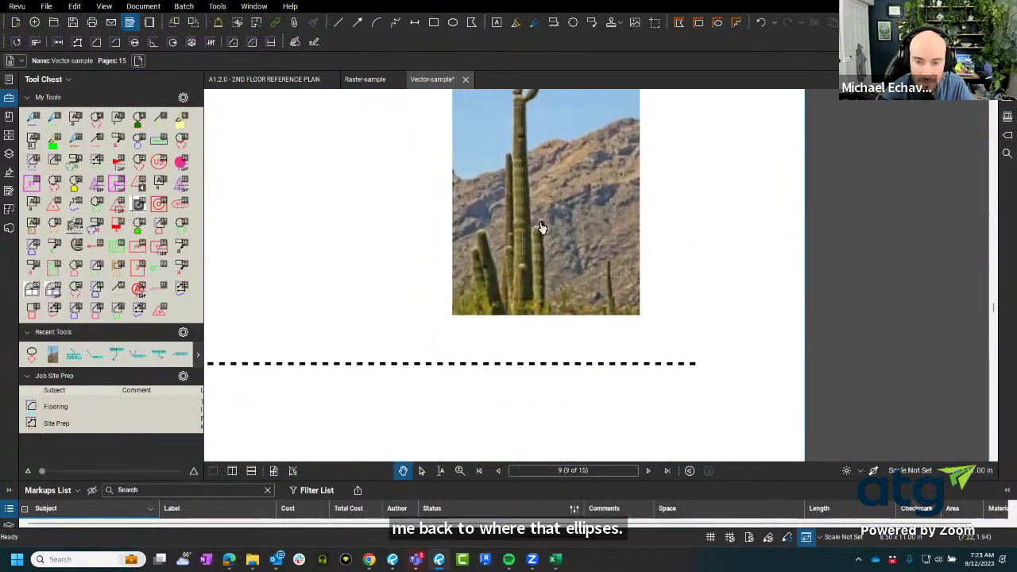
Go to the media addendum on the summary's last page, view its cactus photo full size in the photo viewer, and close the viewer.
{"action": "key", "text": "End"}
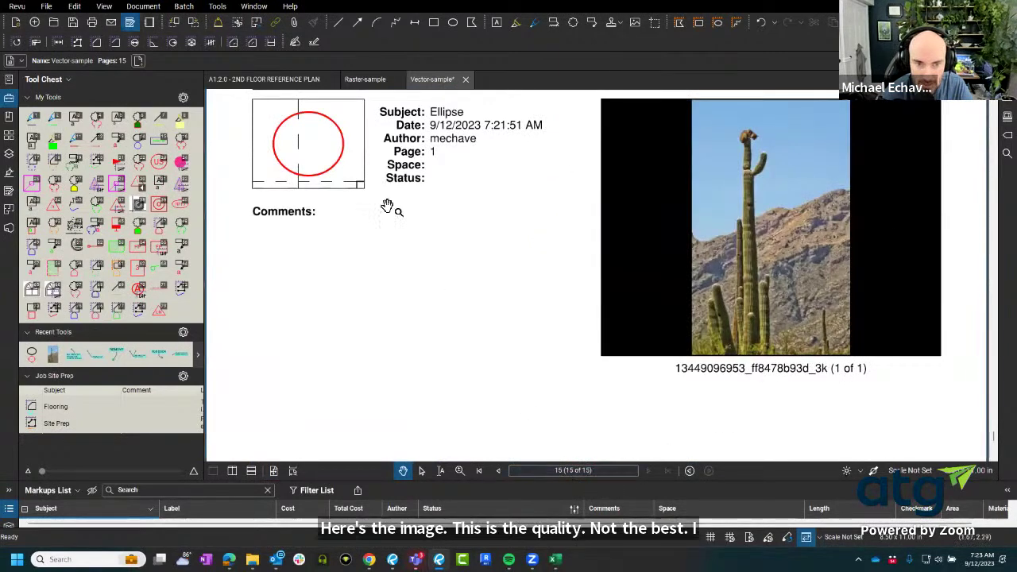
{"action": "left_click", "coordinate": [769, 209]}
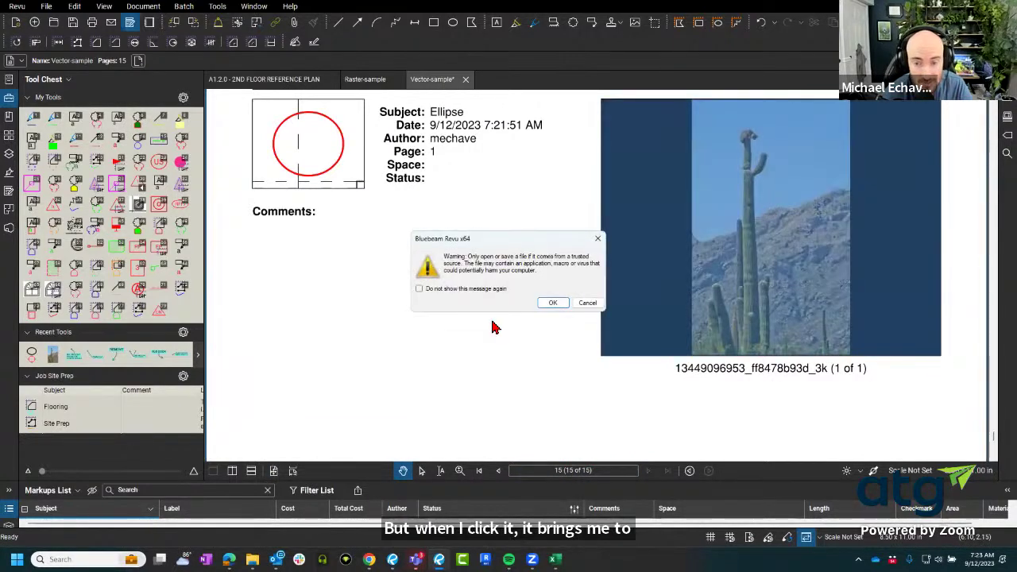
{"action": "left_click", "coordinate": [549, 302]}
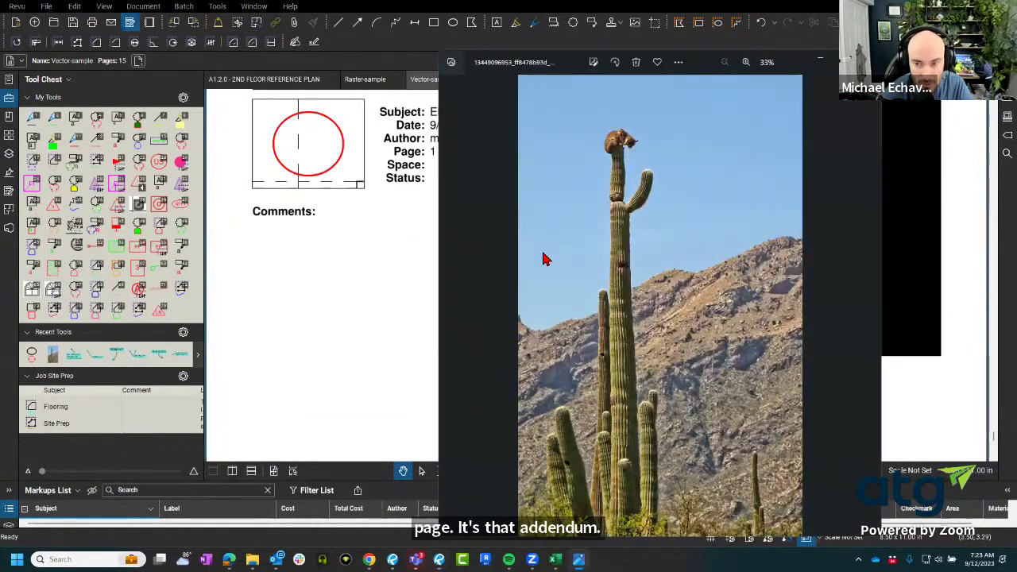
{"action": "left_click_drag", "start_coordinate": [527, 68], "coordinate": [369, 8]}
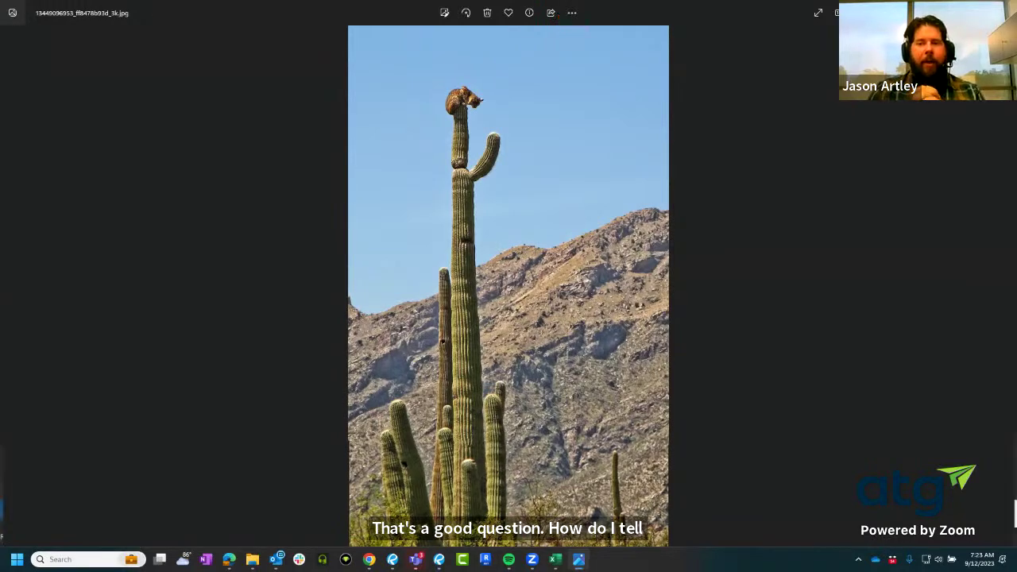
{"action": "key", "text": "alt+F4"}
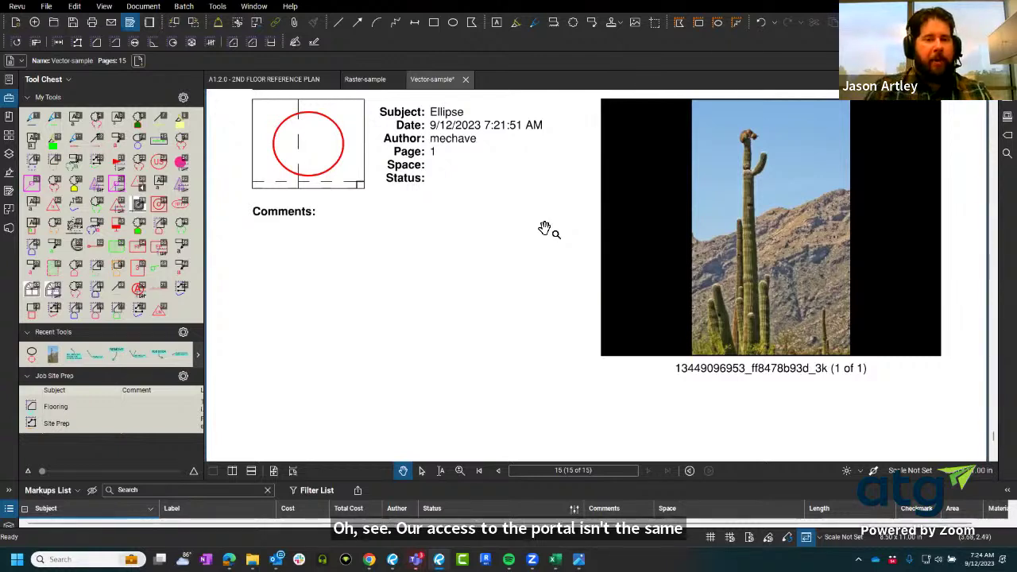
Switch to Chrome, open LinkedIn in a new tab, and go to the account's own profile.
{"action": "mouse_move", "coordinate": [368, 560]}
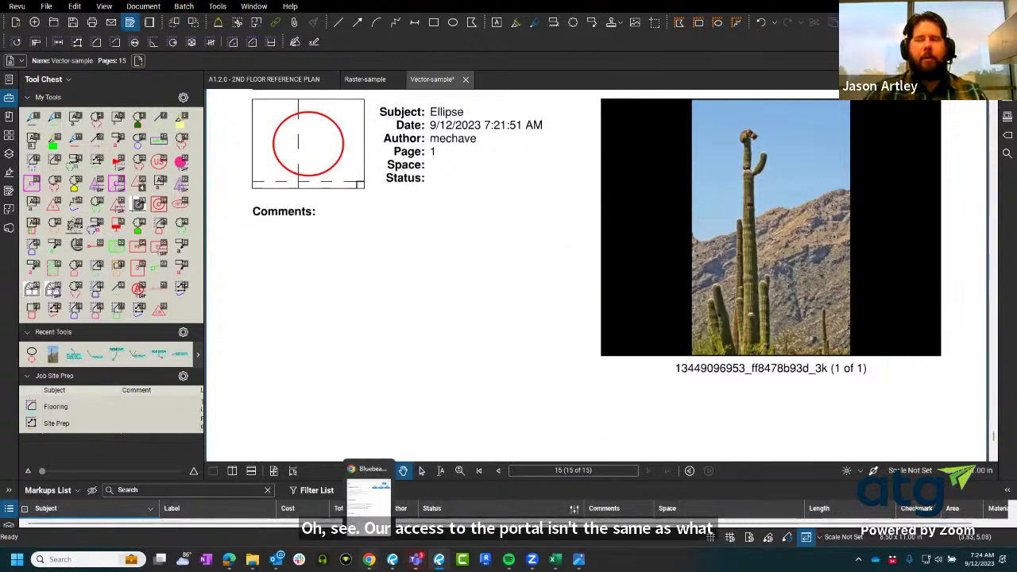
{"action": "left_click", "coordinate": [371, 531]}
{"action": "left_click", "coordinate": [277, 45]}
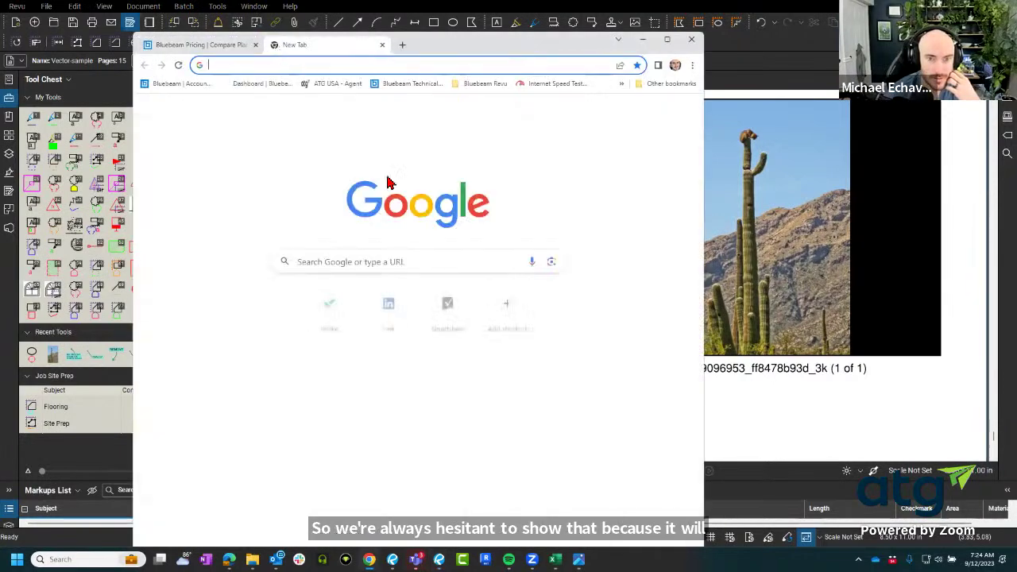
{"action": "left_click", "coordinate": [387, 314]}
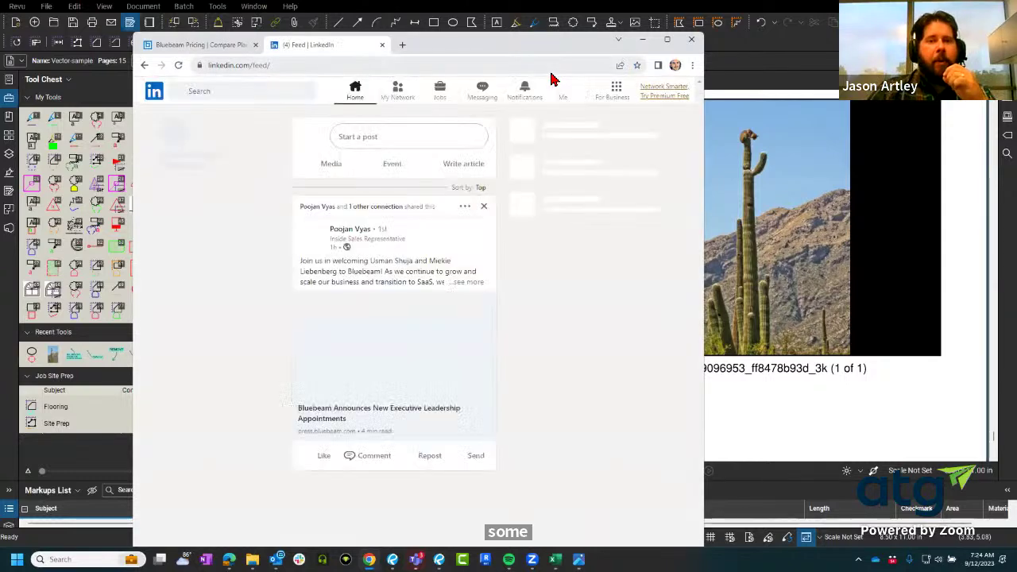
{"action": "left_click", "coordinate": [234, 188]}
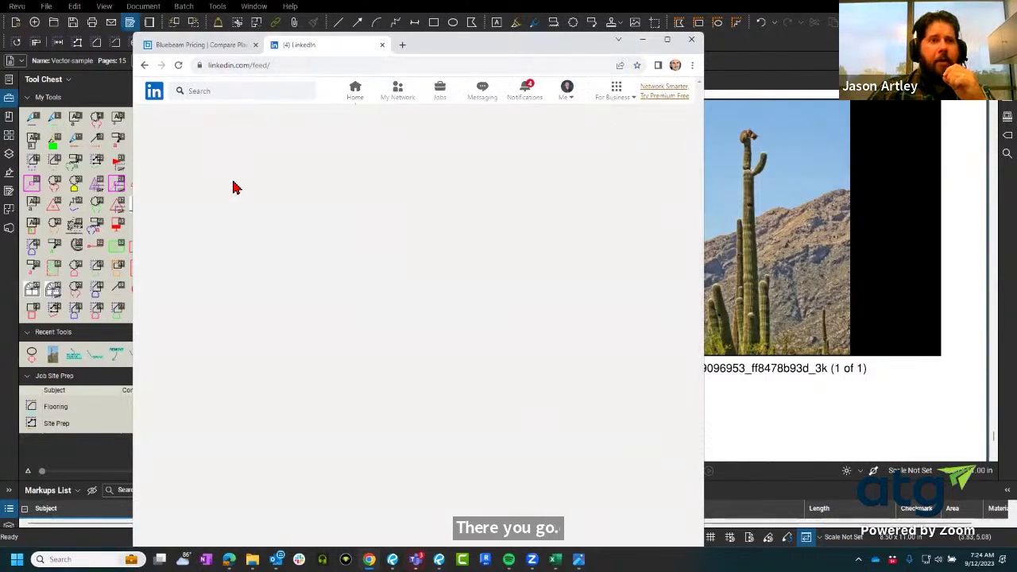
Find the Bluebeam Subscription Management article among the profile's publications and open it.
{"action": "scroll", "coordinate": [388, 248], "scroll_direction": "down", "scroll_amount": 5}
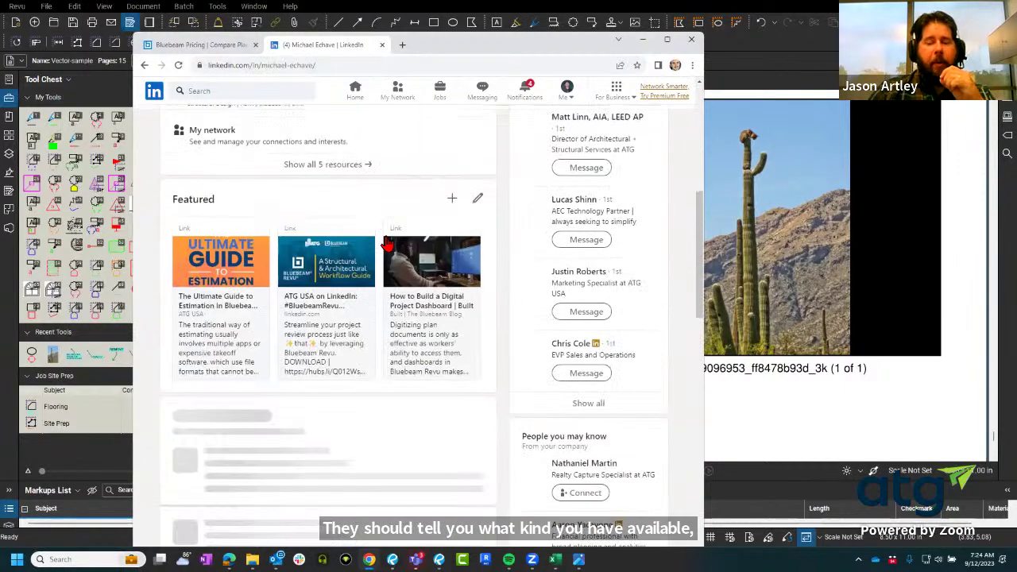
{"action": "scroll", "coordinate": [388, 246], "scroll_direction": "down", "scroll_amount": 10}
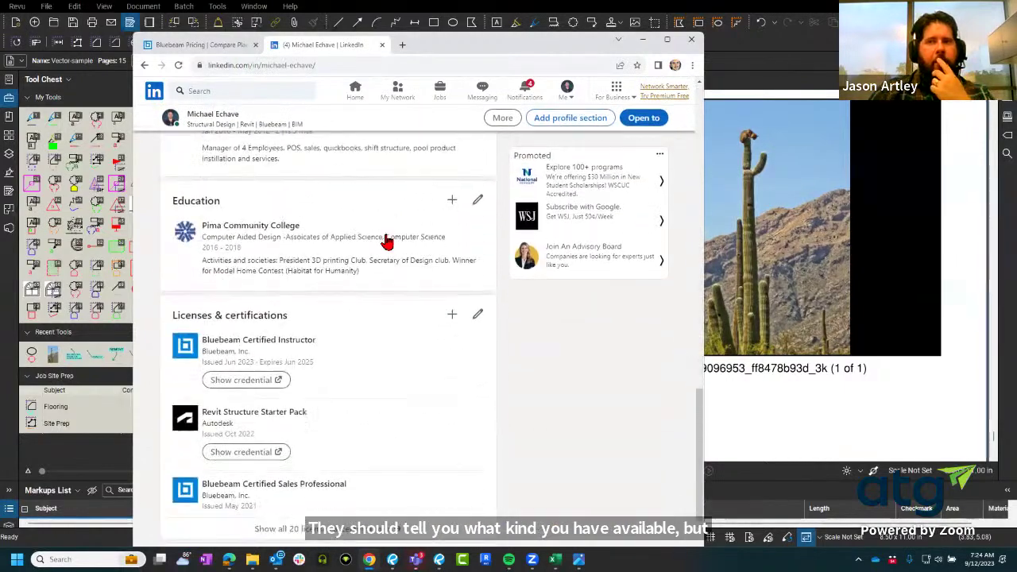
{"action": "scroll", "coordinate": [388, 242], "scroll_direction": "down", "scroll_amount": 10}
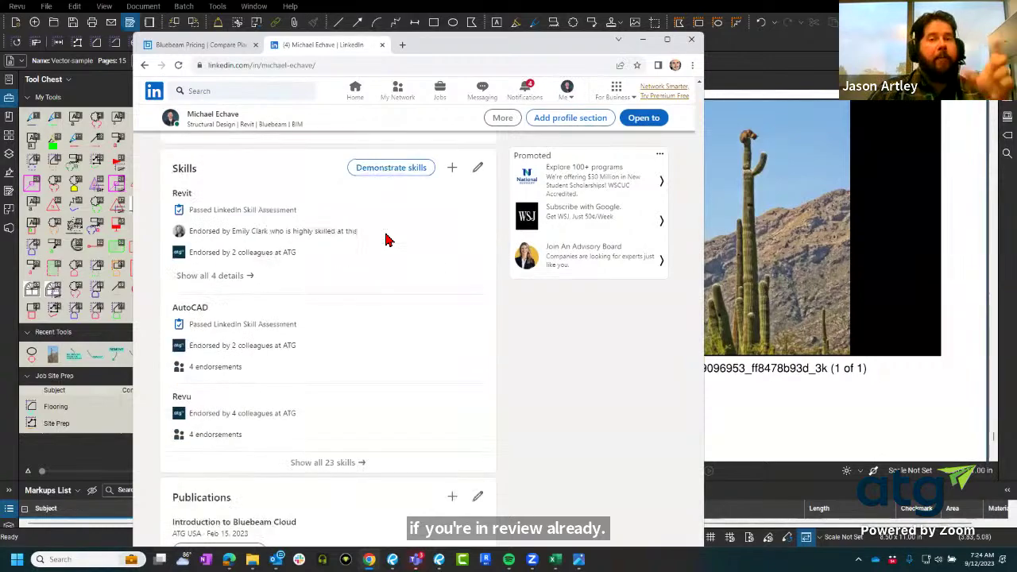
{"action": "scroll", "coordinate": [388, 240], "scroll_direction": "down", "scroll_amount": 4}
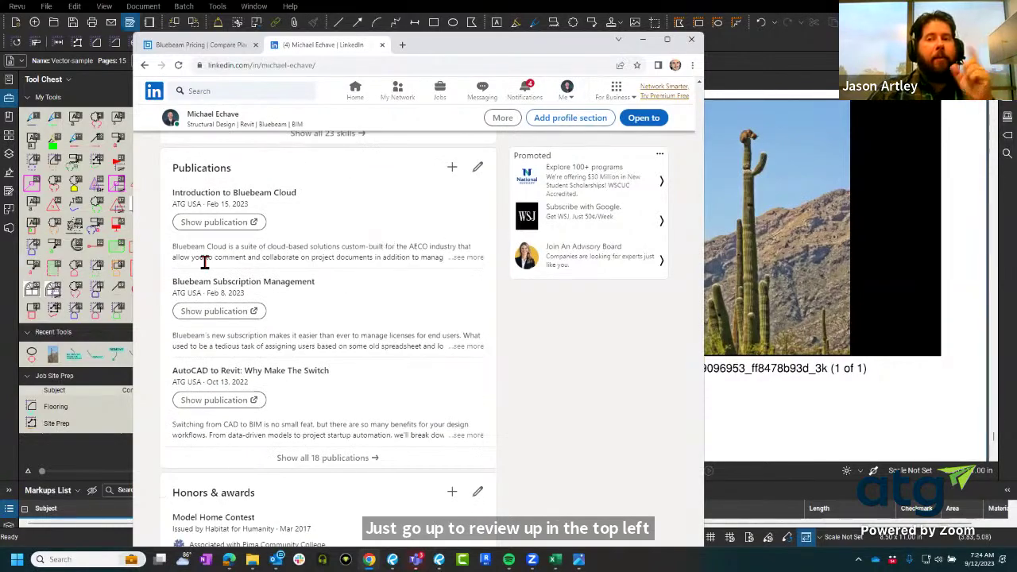
{"action": "left_click", "coordinate": [194, 312]}
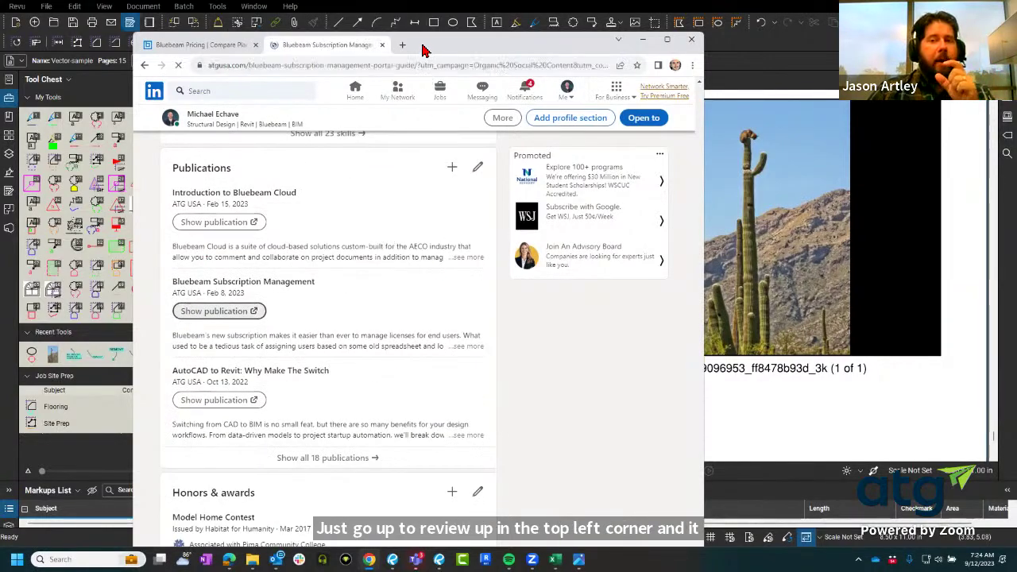
Maximize the browser and look through the subscription management portal guide for user permissions, invitations, deactivation and bulk adding of users.
{"action": "double_click", "coordinate": [423, 50]}
{"action": "scroll", "coordinate": [265, 257], "scroll_direction": "down", "scroll_amount": 5}
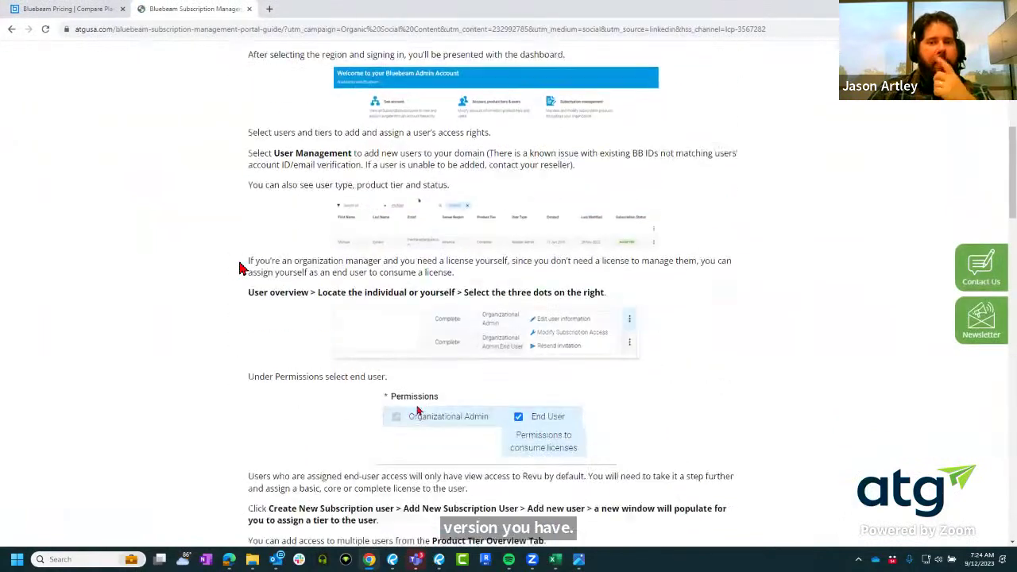
{"action": "scroll", "coordinate": [240, 267], "scroll_direction": "down", "scroll_amount": 2}
{"action": "scroll", "coordinate": [251, 286], "scroll_direction": "down", "scroll_amount": 2}
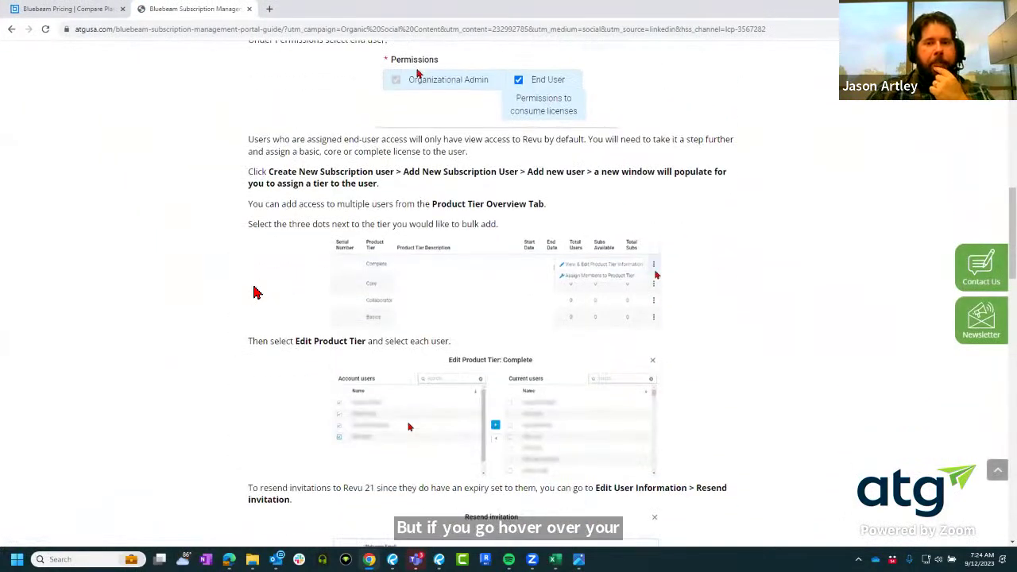
{"action": "scroll", "coordinate": [254, 293], "scroll_direction": "down", "scroll_amount": 8}
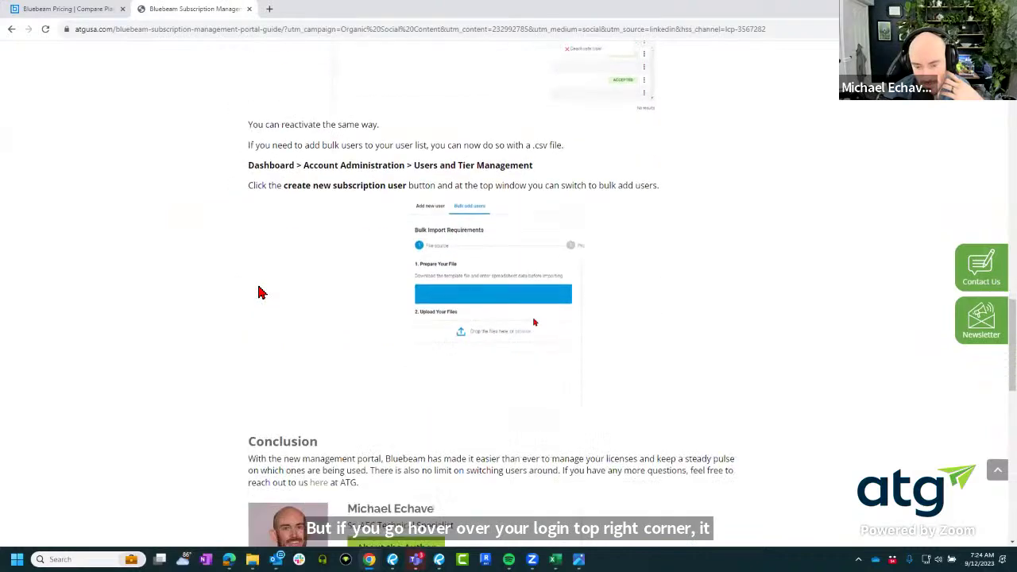
{"action": "scroll", "coordinate": [262, 292], "scroll_direction": "down", "scroll_amount": 1}
{"action": "scroll", "coordinate": [262, 291], "scroll_direction": "up", "scroll_amount": 4}
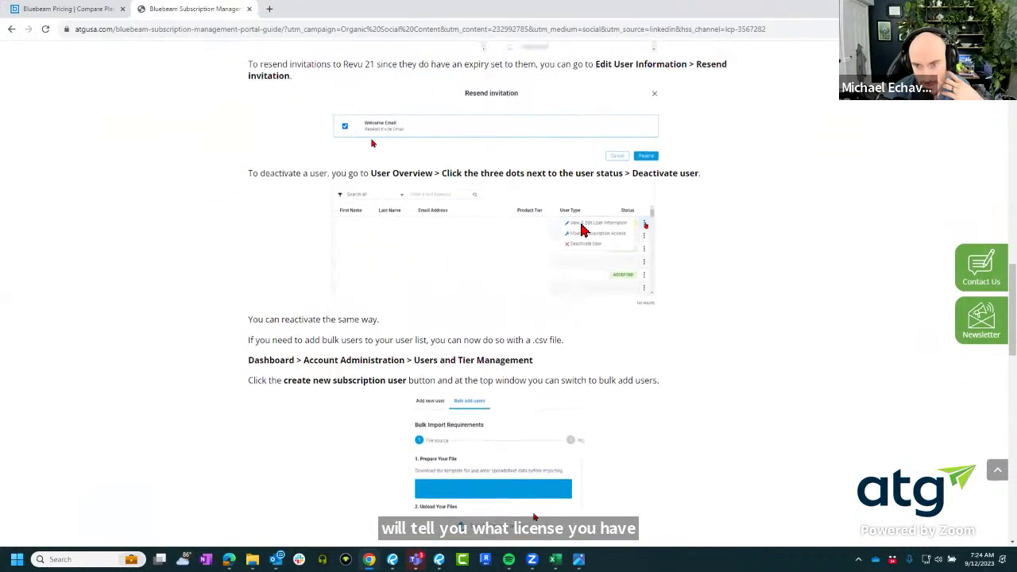
Review the guide's portal dashboard, permissions and product tier sections again, and select the page's web address.
{"action": "scroll", "coordinate": [487, 294], "scroll_direction": "up", "scroll_amount": 3}
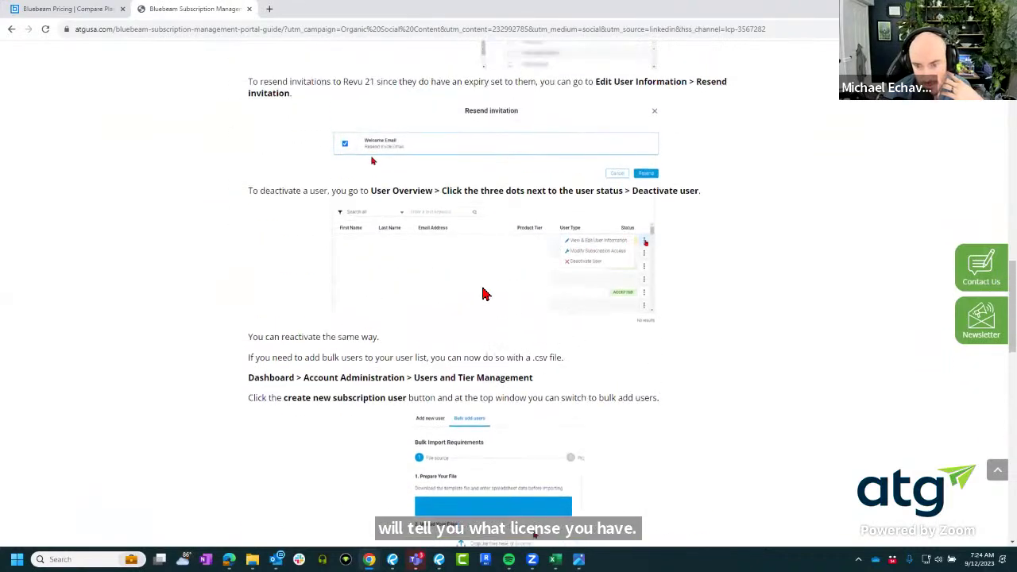
{"action": "scroll", "coordinate": [480, 302], "scroll_direction": "up", "scroll_amount": 5}
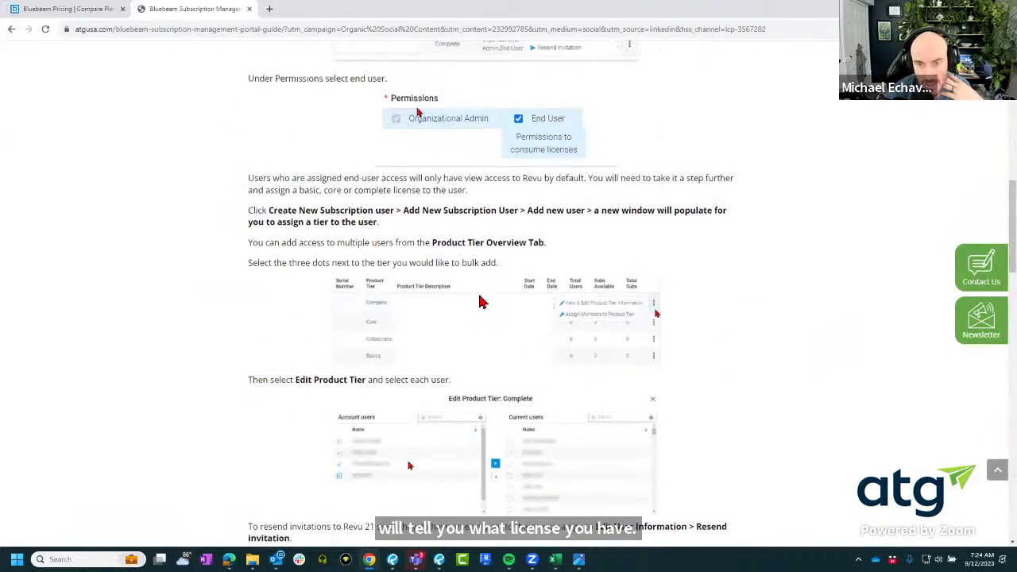
{"action": "scroll", "coordinate": [480, 302], "scroll_direction": "up", "scroll_amount": 4}
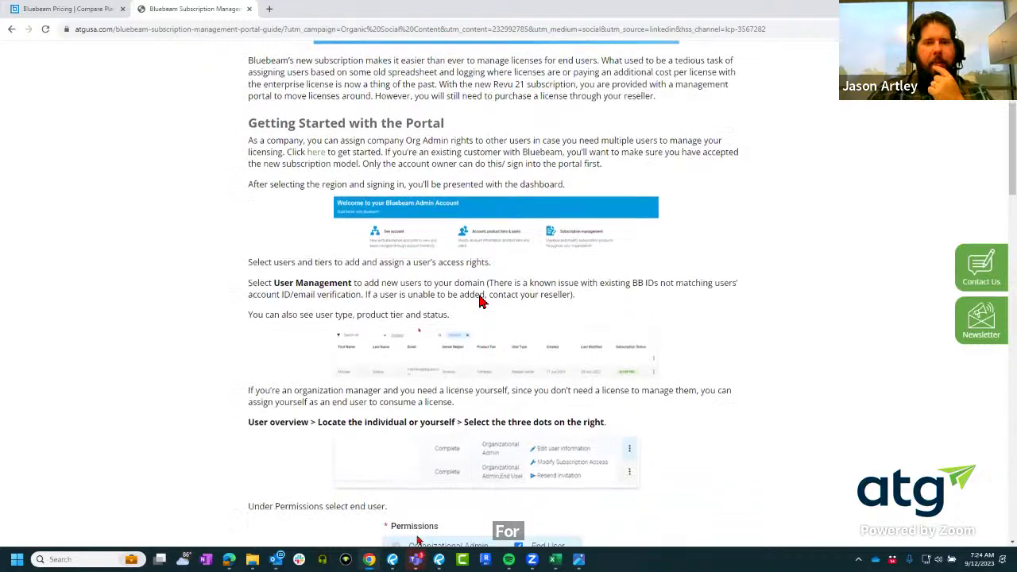
{"action": "scroll", "coordinate": [480, 301], "scroll_direction": "down", "scroll_amount": 10}
{"action": "scroll", "coordinate": [480, 299], "scroll_direction": "up", "scroll_amount": 1}
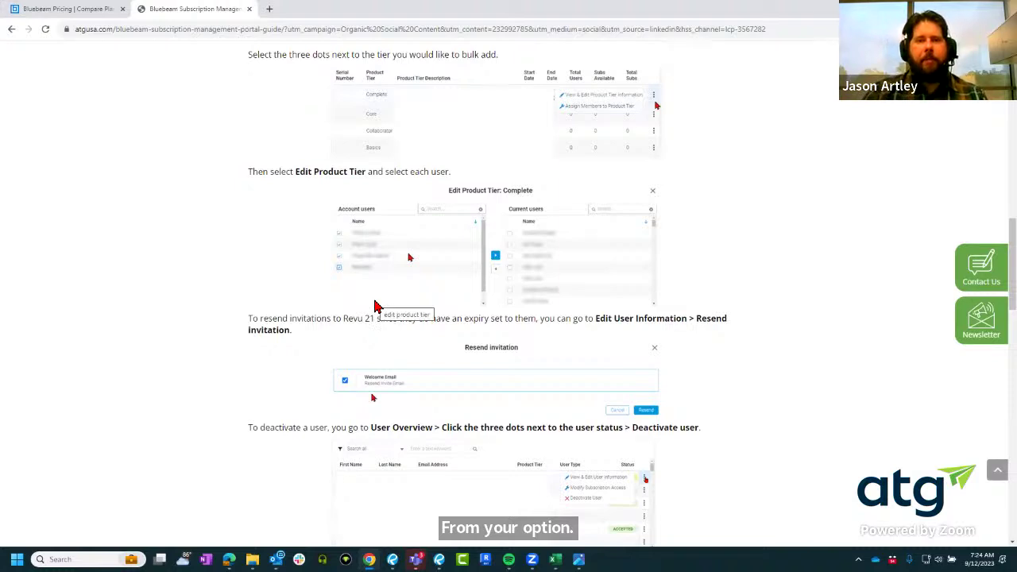
{"action": "left_click", "coordinate": [290, 32]}
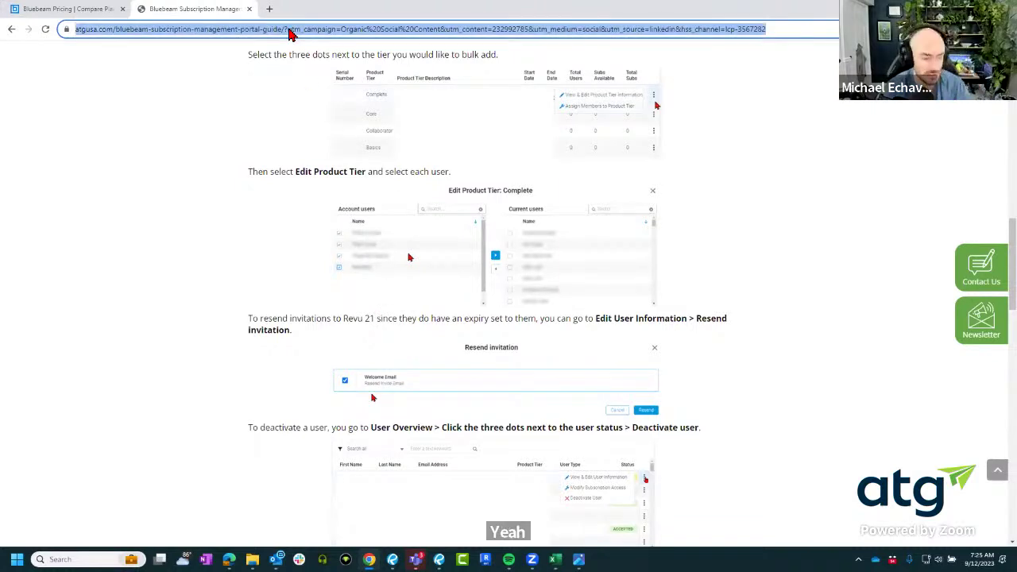
Switch to Revu, view the whole 2nd Floor Reference Plan, and return to the Vector-sample document.
{"action": "key", "text": "alt+Tab"}
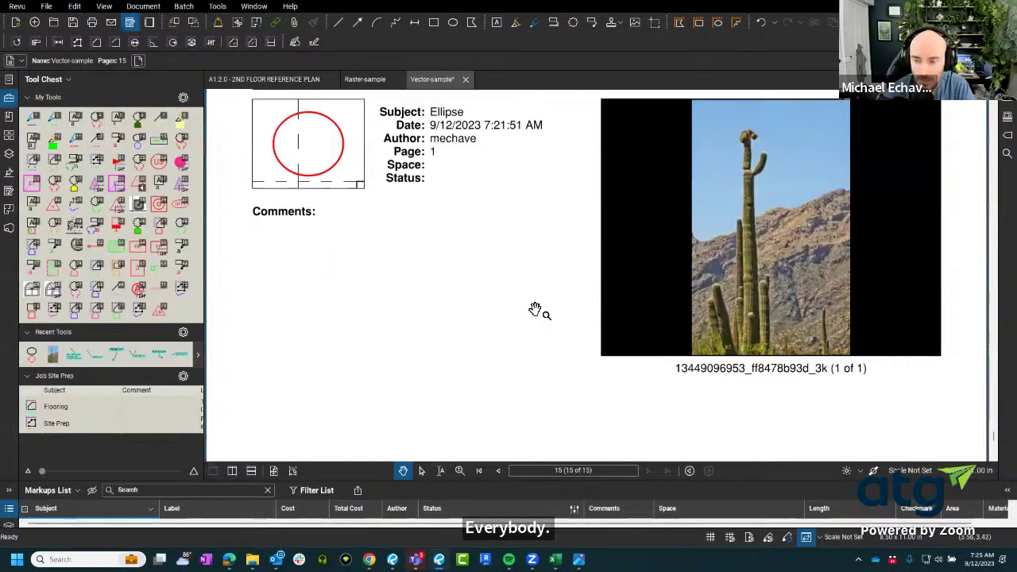
{"action": "left_click", "coordinate": [284, 79]}
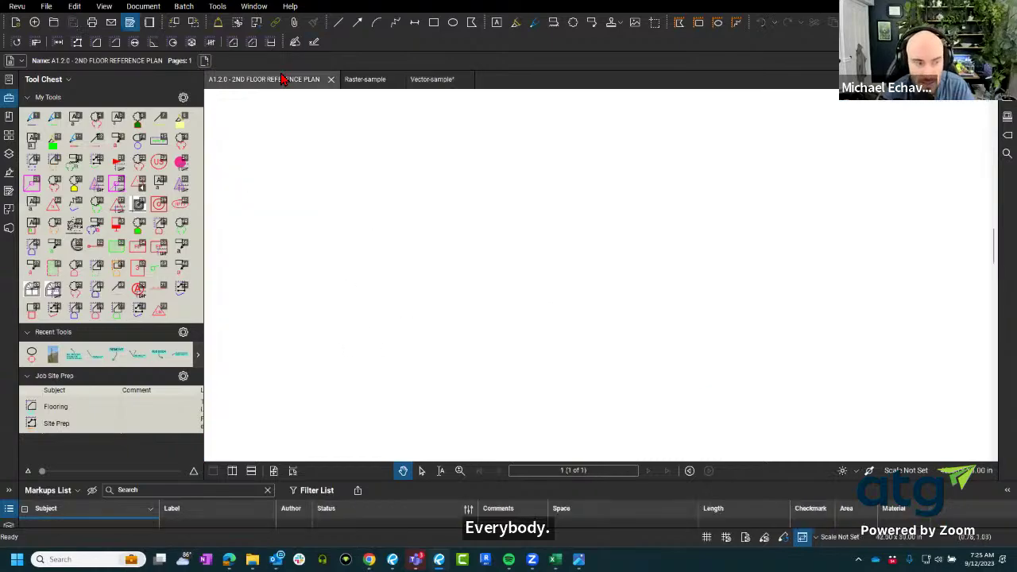
{"action": "scroll", "coordinate": [496, 347], "scroll_direction": "down", "scroll_amount": 5}
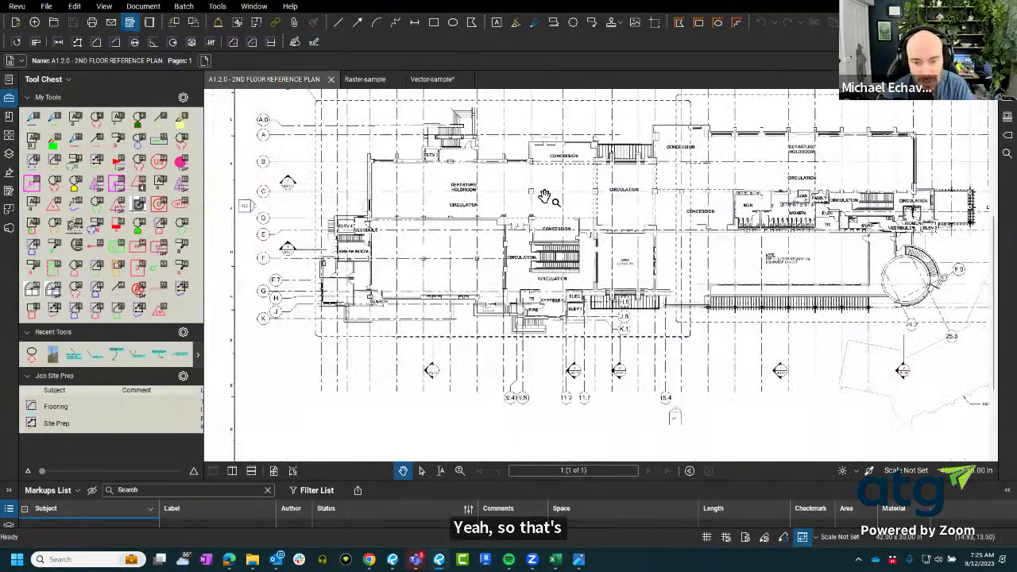
{"action": "scroll", "coordinate": [378, 315], "scroll_direction": "down", "scroll_amount": 3}
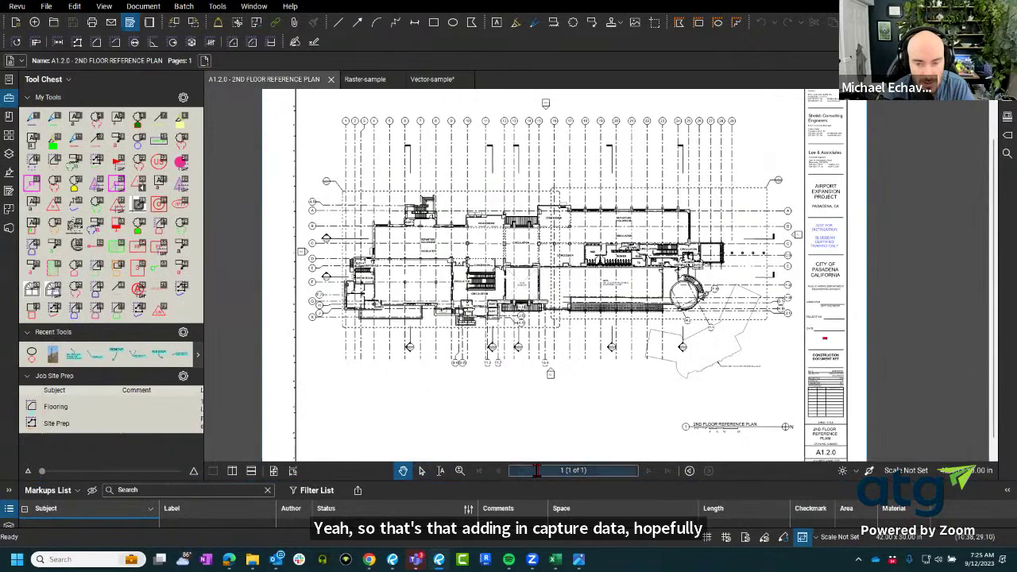
{"action": "left_click", "coordinate": [366, 81]}
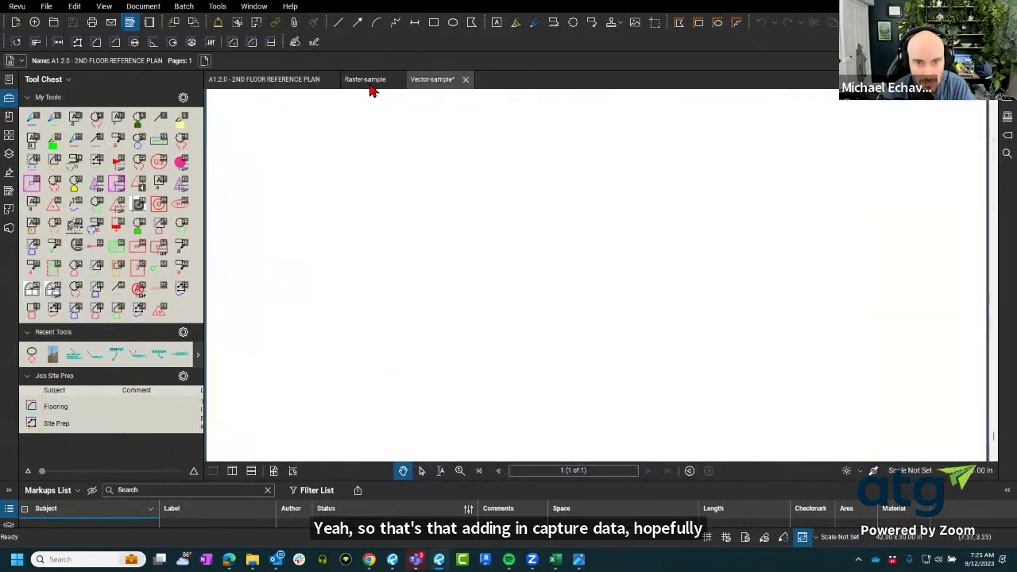
{"action": "left_click", "coordinate": [417, 79]}
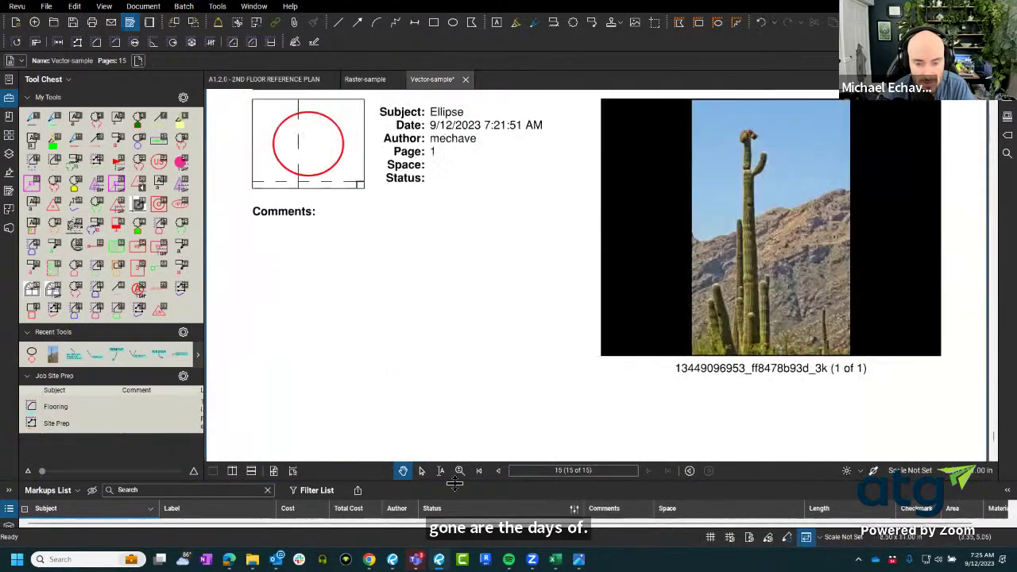
Shrink the cactus photo on page 1 of Vector-sample and move it toward the sheet's lower-left corner.
{"action": "scroll", "coordinate": [413, 322], "scroll_direction": "up", "scroll_amount": 5}
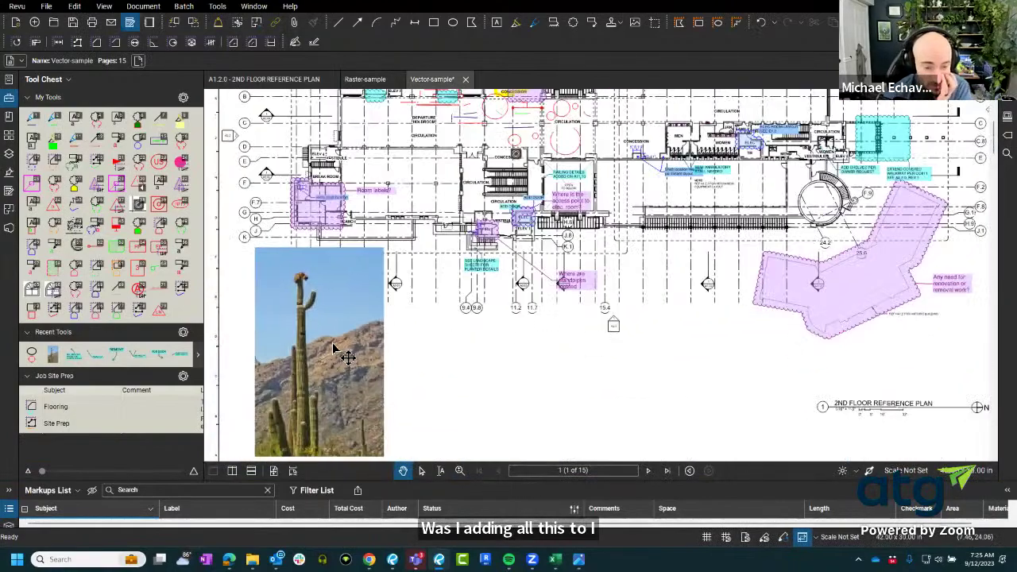
{"action": "left_click", "coordinate": [334, 348]}
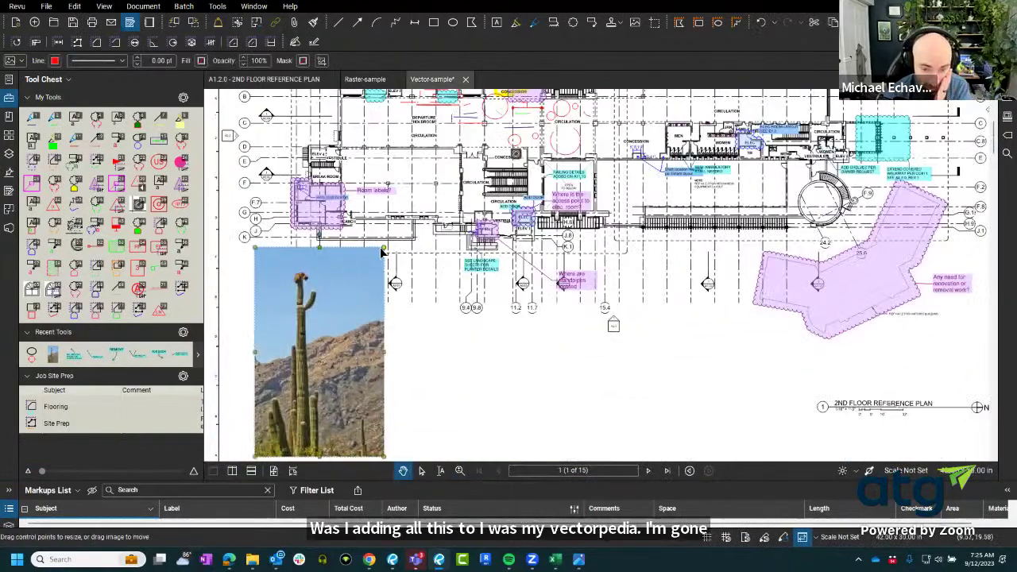
{"action": "left_click_drag", "start_coordinate": [383, 249], "coordinate": [326, 346]}
{"action": "scroll", "coordinate": [350, 294], "scroll_direction": "down", "scroll_amount": 2}
{"action": "left_click_drag", "start_coordinate": [350, 296], "coordinate": [329, 278]}
{"action": "left_click_drag", "start_coordinate": [437, 323], "coordinate": [432, 337]}
{"action": "scroll", "coordinate": [432, 336], "scroll_direction": "down", "scroll_amount": 2}
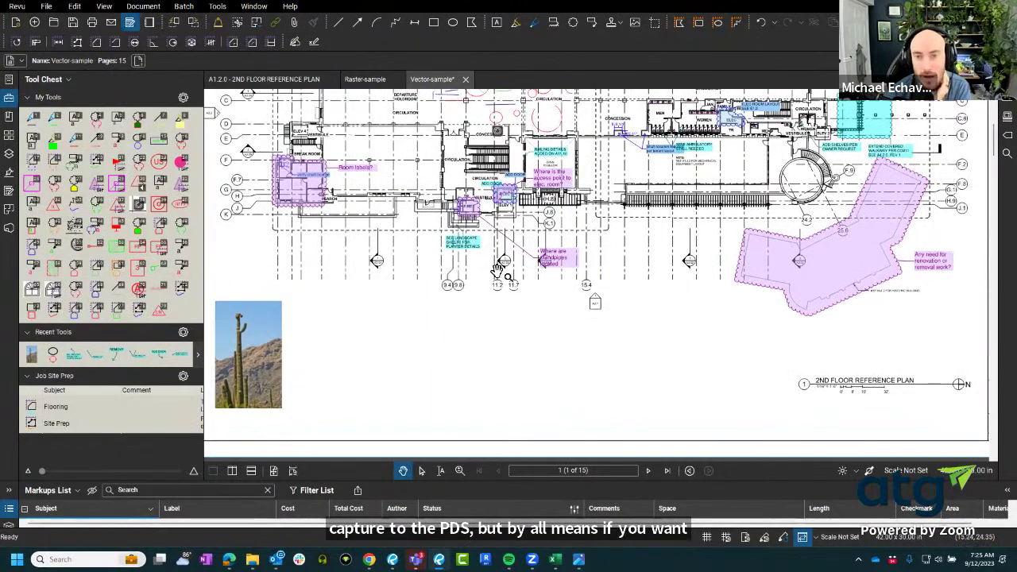
Place the Internal.pdf stamp in the blank area above the column grid bubbles on page 1.
{"action": "scroll", "coordinate": [432, 352], "scroll_direction": "up", "scroll_amount": 3}
{"action": "scroll", "coordinate": [545, 282], "scroll_direction": "up", "scroll_amount": 3}
{"action": "scroll", "coordinate": [448, 141], "scroll_direction": "up", "scroll_amount": 3}
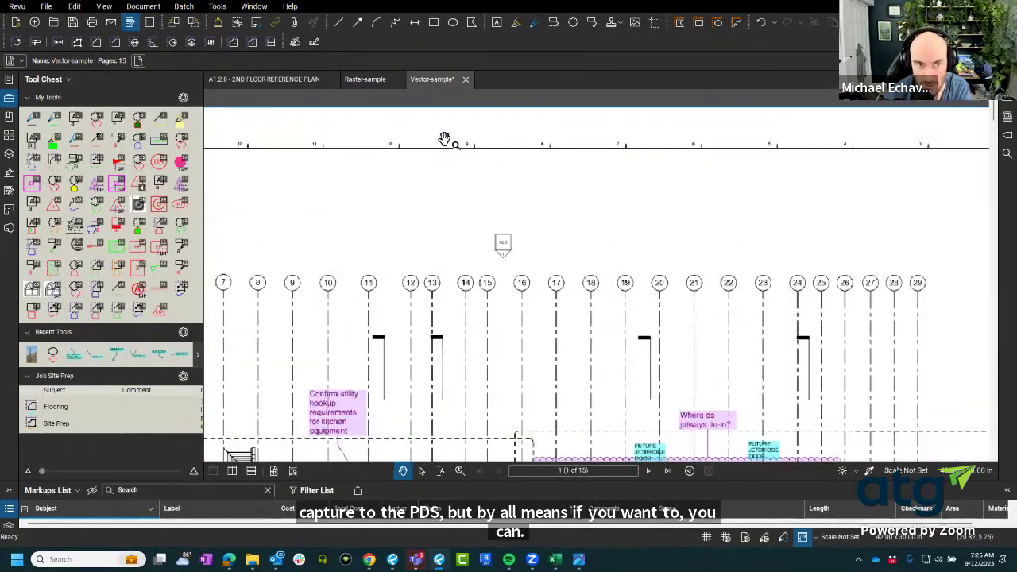
{"action": "left_click", "coordinate": [226, 7]}
{"action": "mouse_move", "coordinate": [228, 21]}
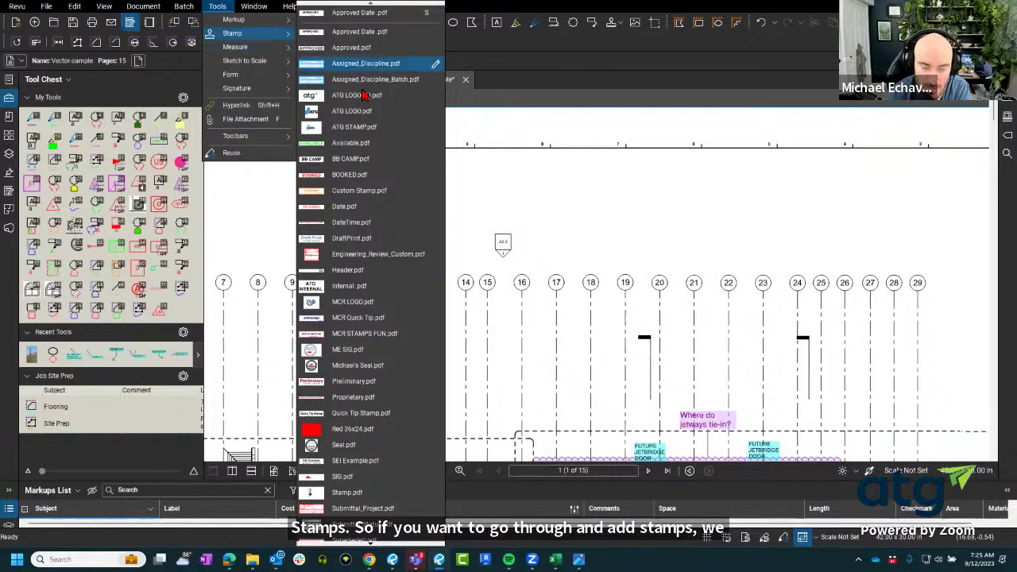
{"action": "left_click", "coordinate": [365, 288]}
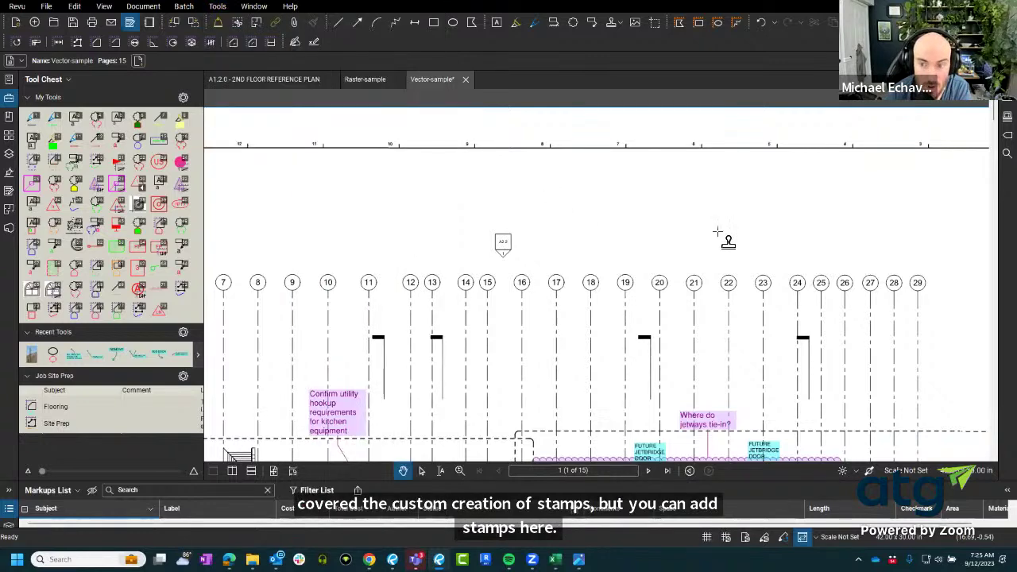
{"action": "left_click", "coordinate": [613, 223]}
{"action": "scroll", "coordinate": [676, 268], "scroll_direction": "up", "scroll_amount": 2}
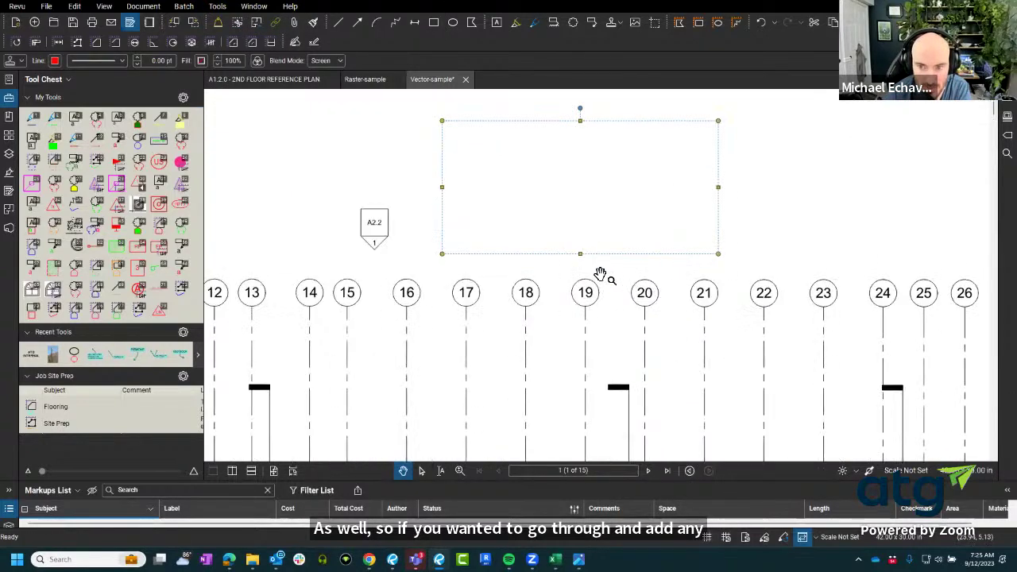
Move the stamp over grid bubbles 16 to 20 and set its blend mode to Overlay.
{"action": "left_click_drag", "start_coordinate": [566, 255], "coordinate": [522, 352]}
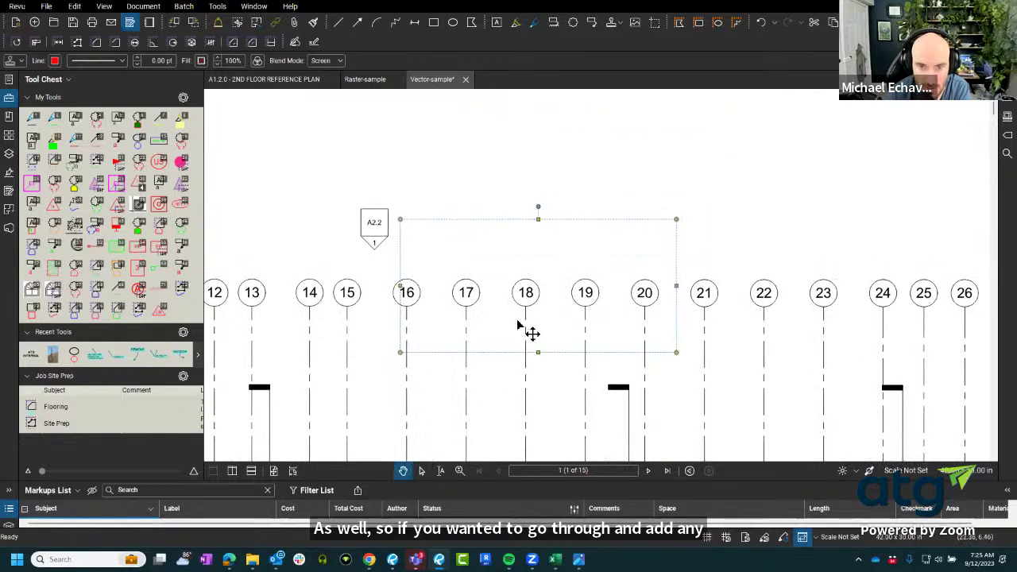
{"action": "left_click", "coordinate": [322, 61]}
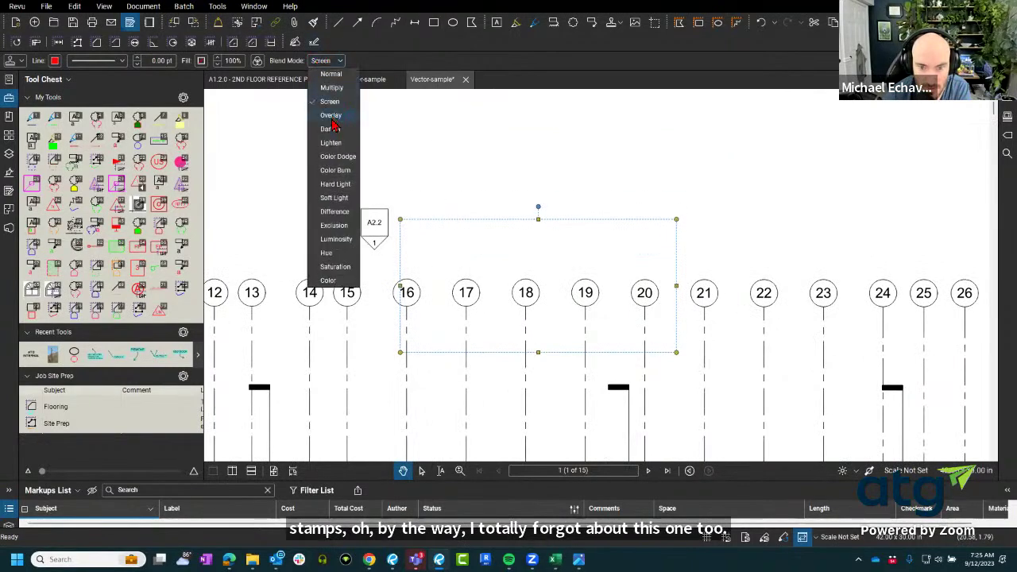
{"action": "left_click", "coordinate": [332, 116]}
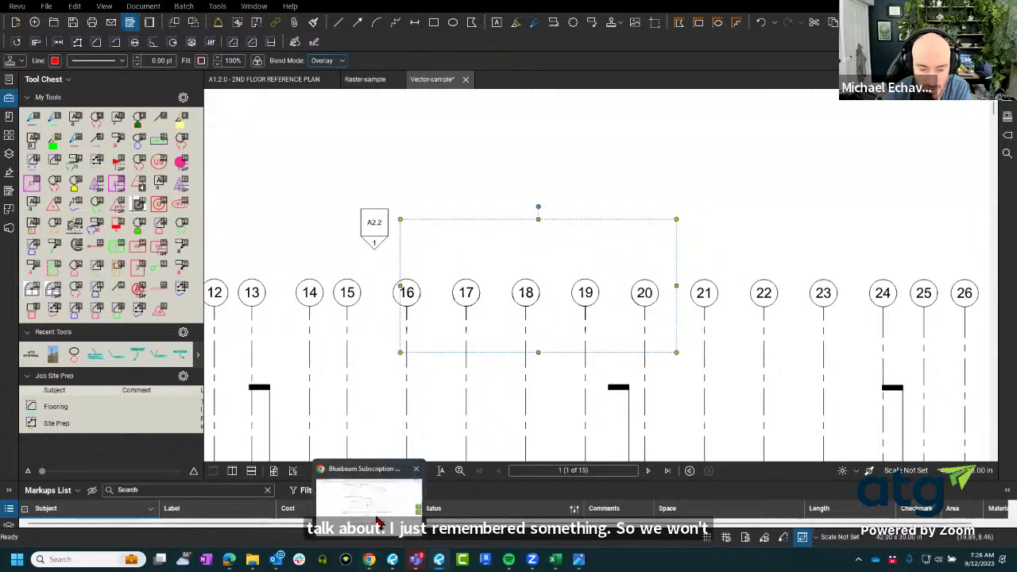
Switch to Chrome, search the Bluebeam pricing comparison for "legen", highlight the markup legends feature line, and return to Revu.
{"action": "left_click", "coordinate": [371, 501]}
{"action": "left_click", "coordinate": [69, 9]}
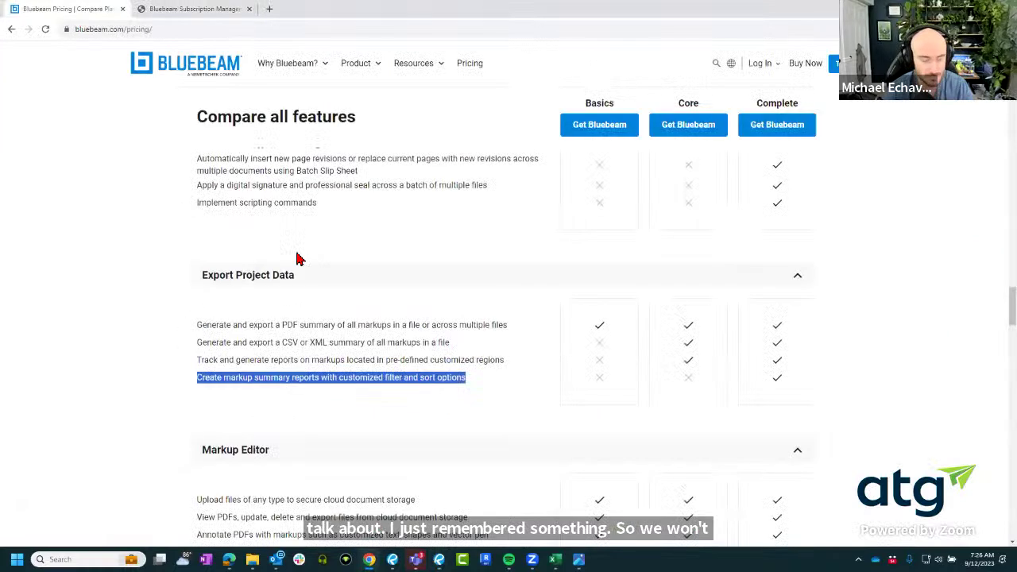
{"action": "key", "text": "ctrl+f"}
{"action": "type", "text": "le"}
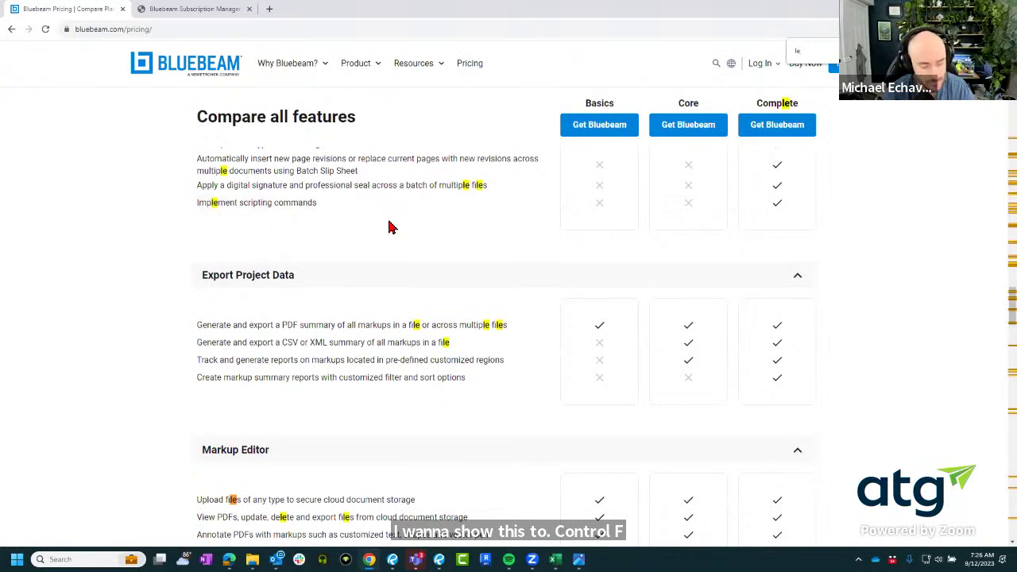
{"action": "type", "text": "gen"}
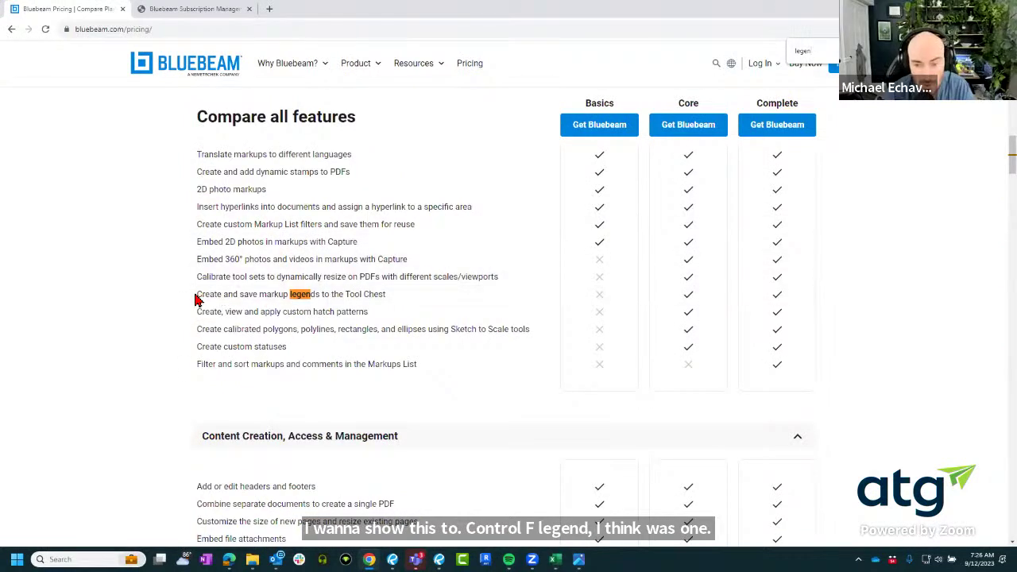
{"action": "left_click_drag", "start_coordinate": [199, 299], "coordinate": [389, 295]}
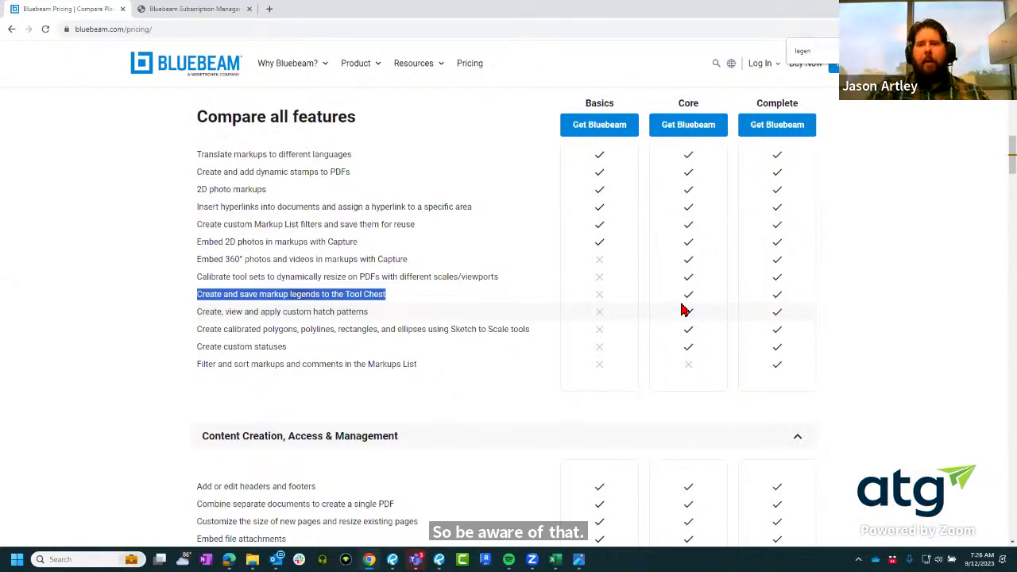
{"action": "left_click", "coordinate": [956, 8]}
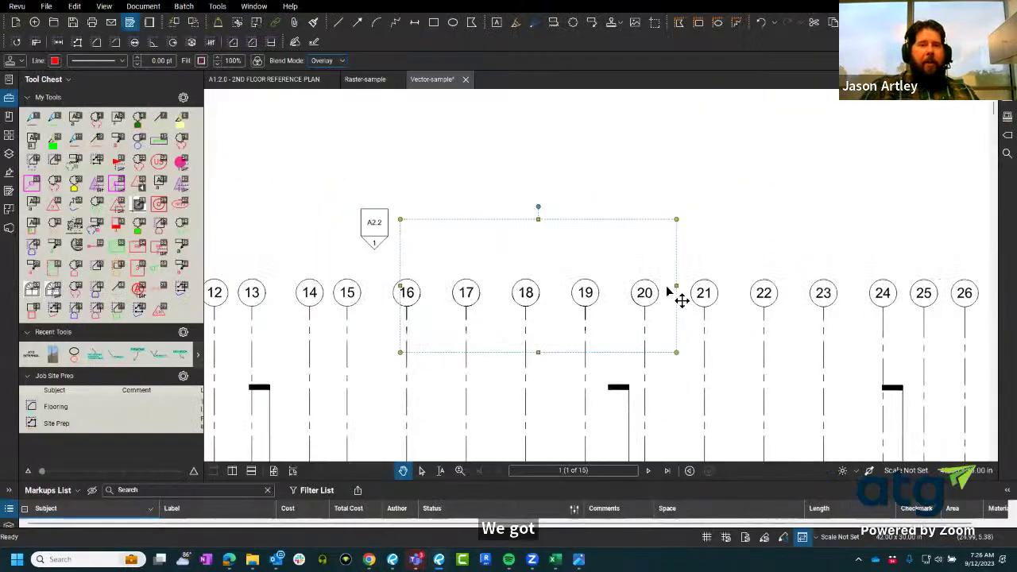
{"action": "left_click", "coordinate": [530, 171]}
{"action": "scroll", "coordinate": [531, 171], "scroll_direction": "down", "scroll_amount": 5}
{"action": "scroll", "coordinate": [516, 225], "scroll_direction": "up", "scroll_amount": 5}
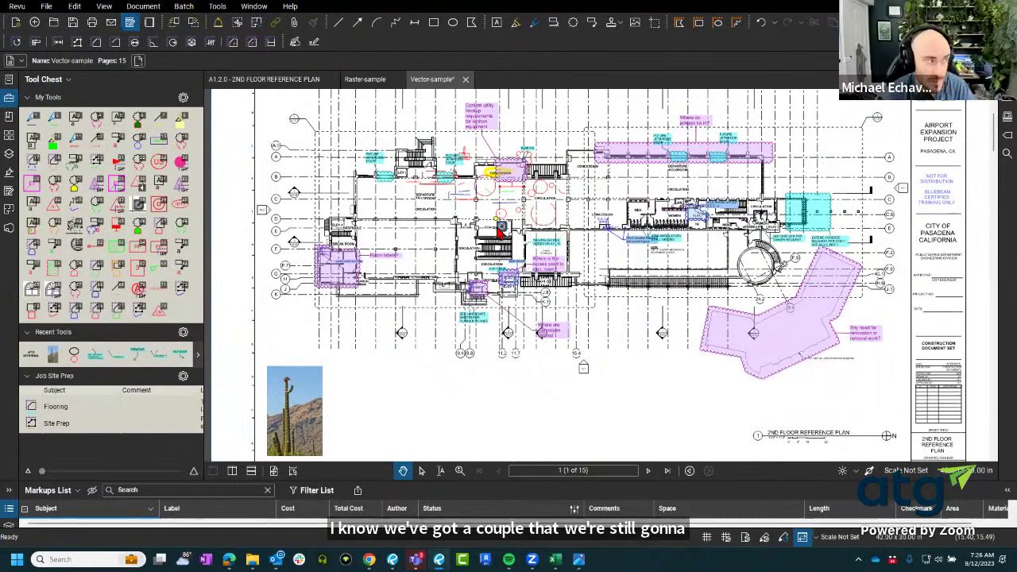
{"action": "scroll", "coordinate": [433, 222], "scroll_direction": "up", "scroll_amount": 5}
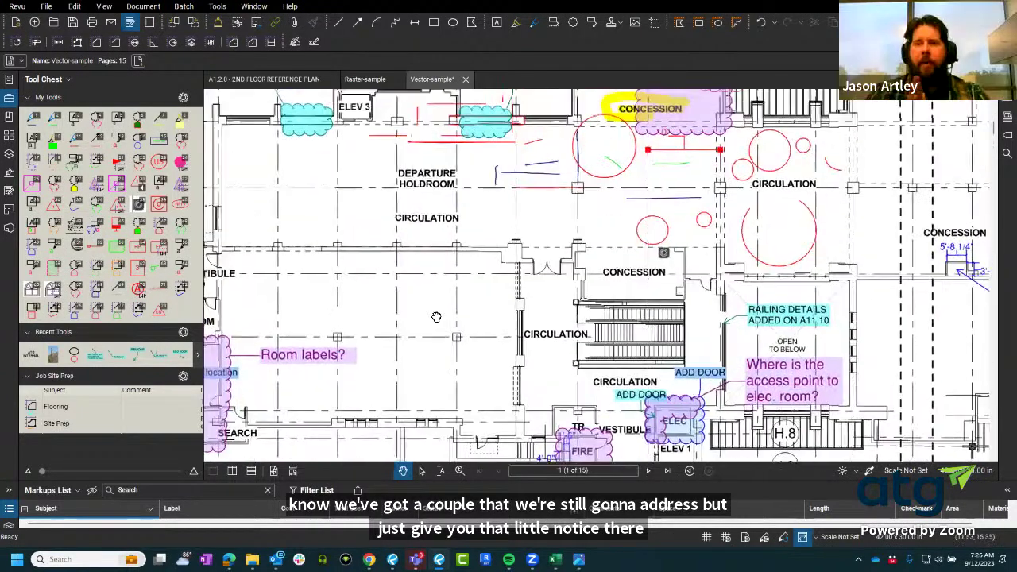
{"action": "scroll", "coordinate": [436, 318], "scroll_direction": "down", "scroll_amount": 1}
{"action": "scroll", "coordinate": [437, 317], "scroll_direction": "down", "scroll_amount": 1}
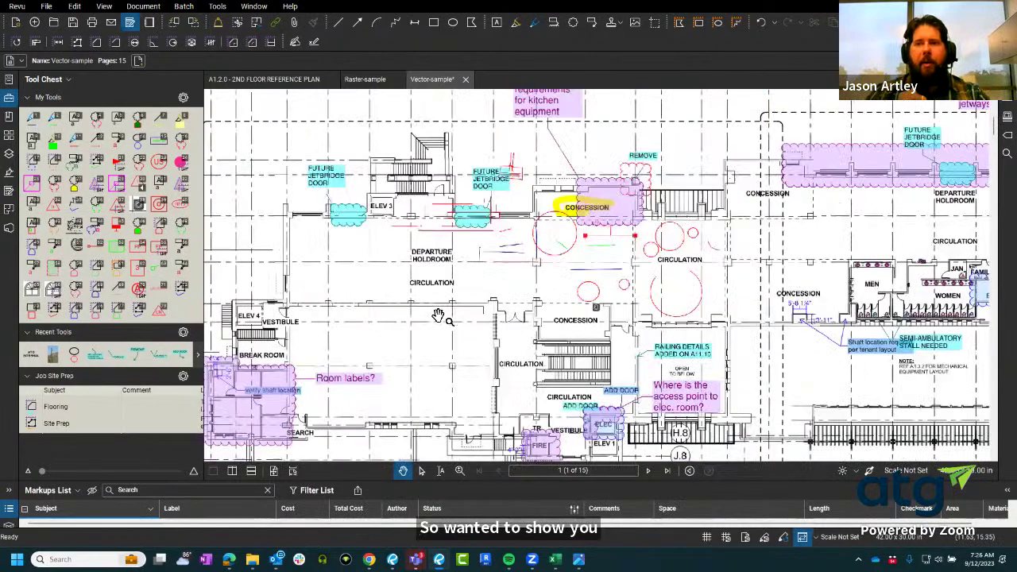
{"action": "scroll", "coordinate": [438, 317], "scroll_direction": "down", "scroll_amount": 3}
{"action": "scroll", "coordinate": [527, 302], "scroll_direction": "up", "scroll_amount": 7}
{"action": "left_click", "coordinate": [486, 301]}
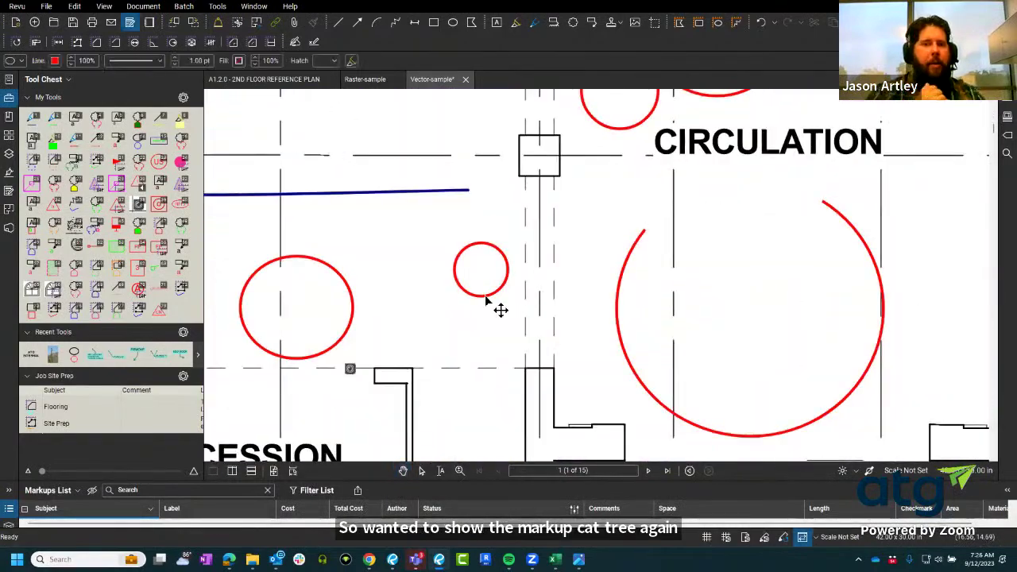
{"action": "left_click", "coordinate": [597, 268]}
{"action": "left_click_drag", "start_coordinate": [621, 261], "coordinate": [675, 251]}
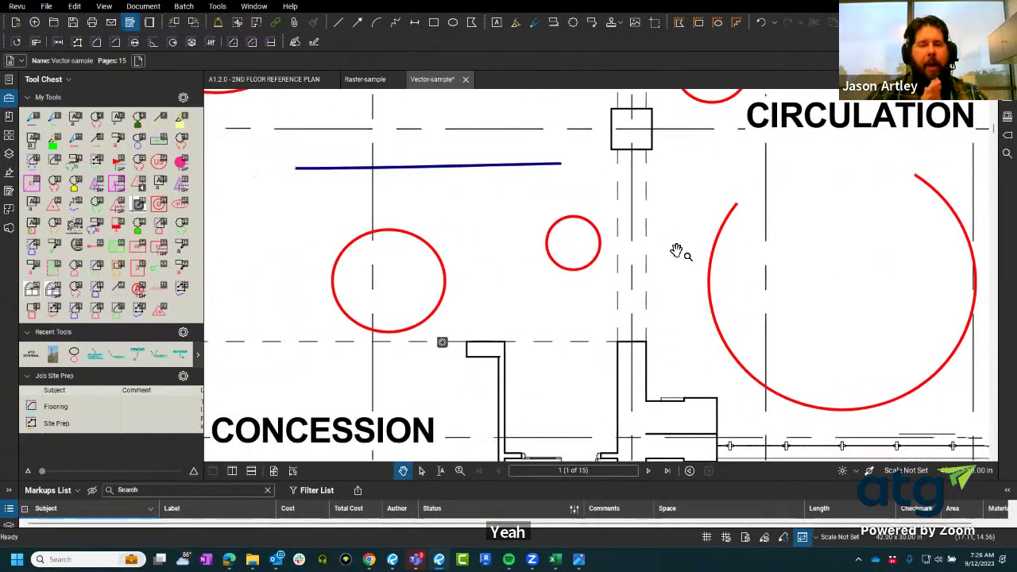
{"action": "left_click", "coordinate": [579, 275]}
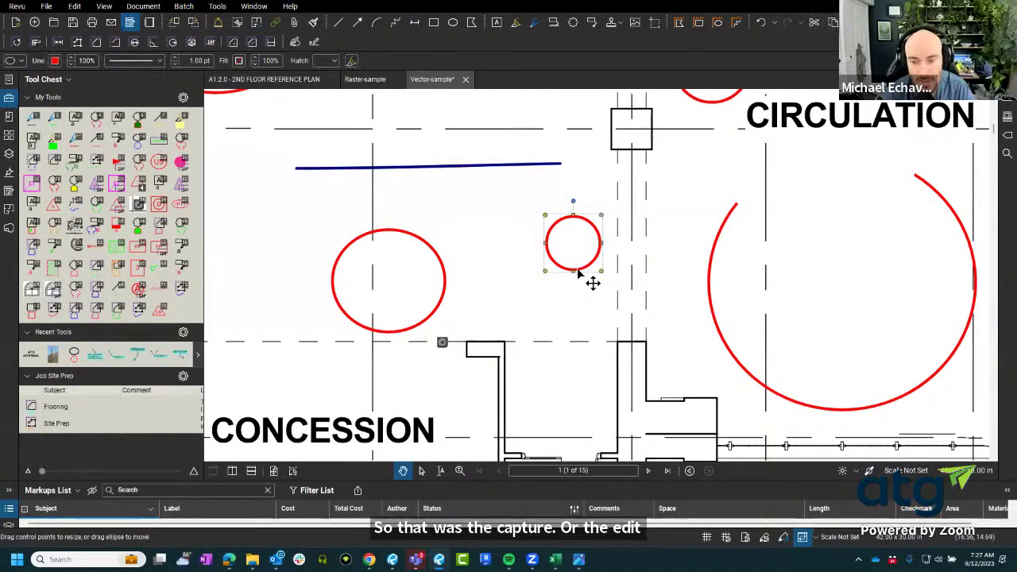
{"action": "right_click", "coordinate": [580, 274]}
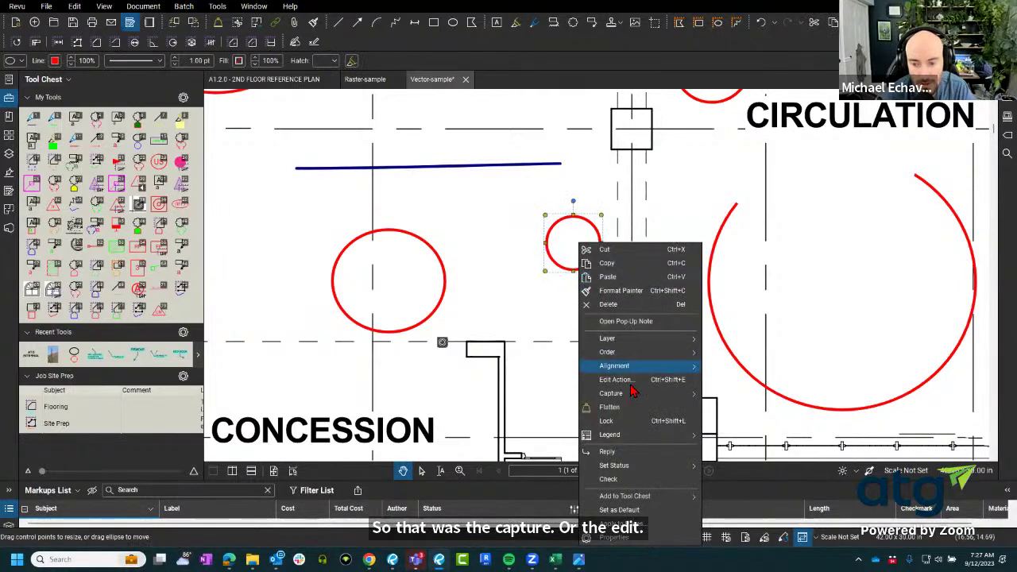
{"action": "mouse_move", "coordinate": [631, 395]}
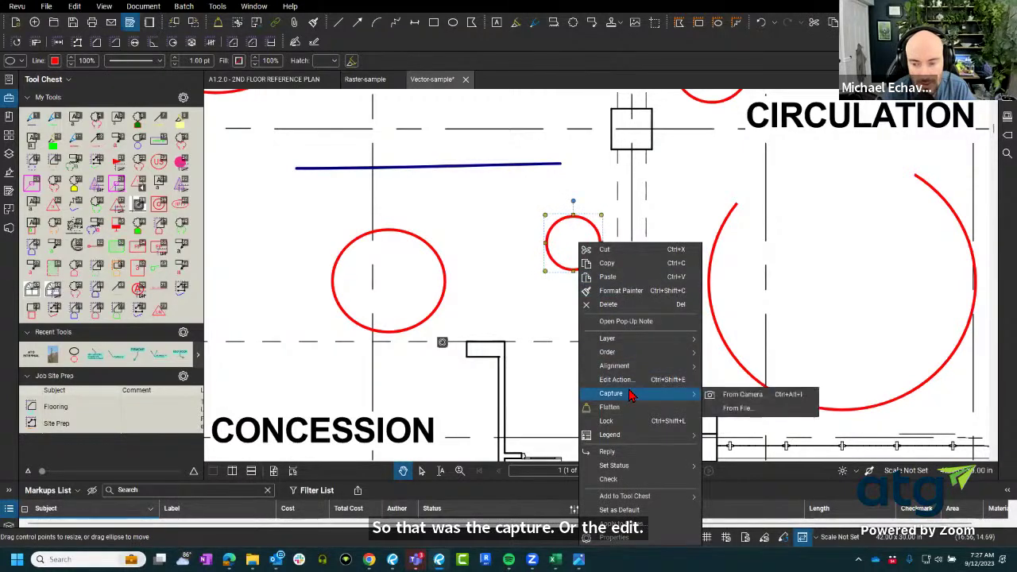
{"action": "left_click", "coordinate": [732, 410]}
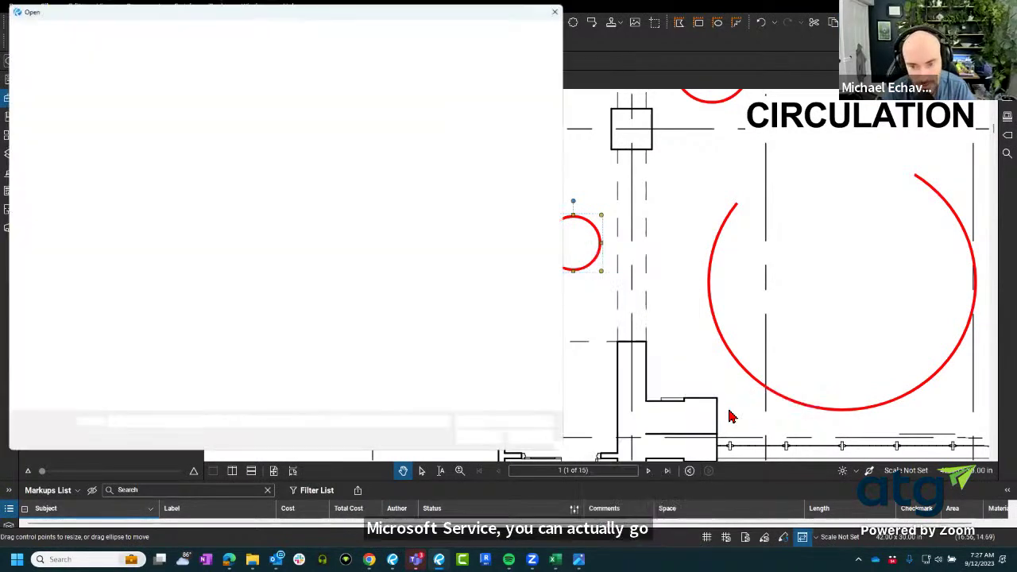
{"action": "left_click", "coordinate": [231, 181]}
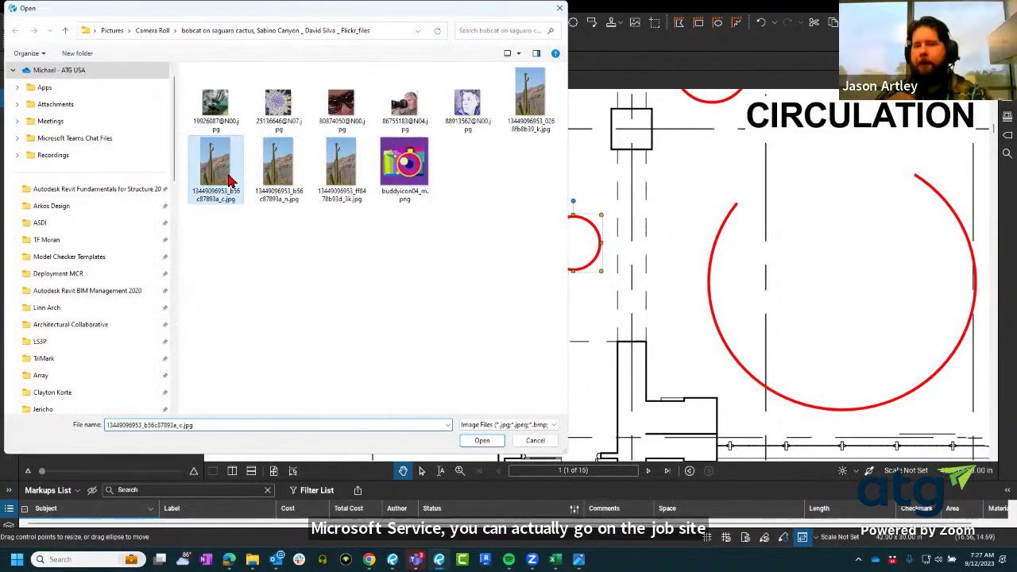
{"action": "left_click", "coordinate": [487, 442]}
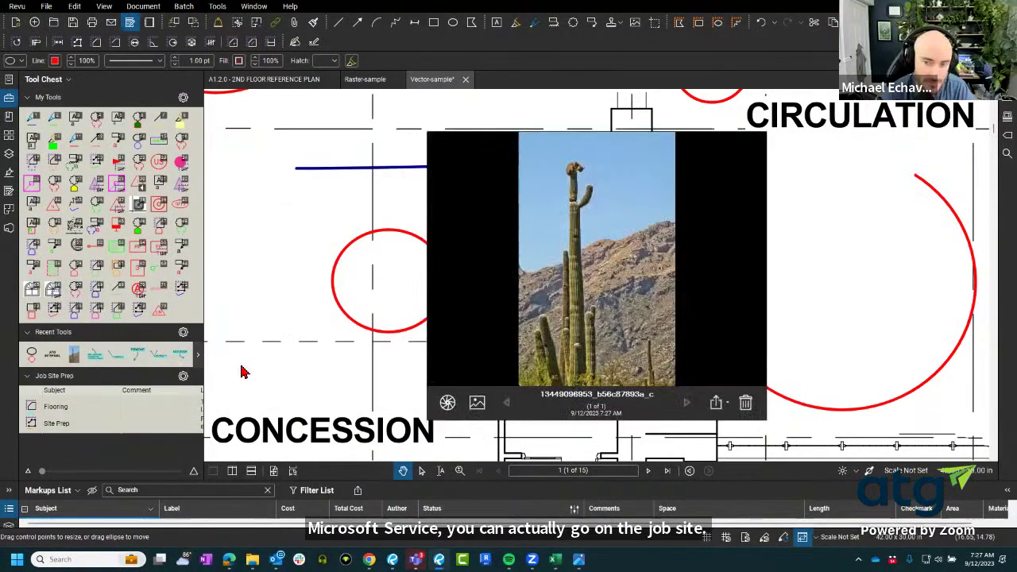
{"action": "left_click", "coordinate": [291, 293]}
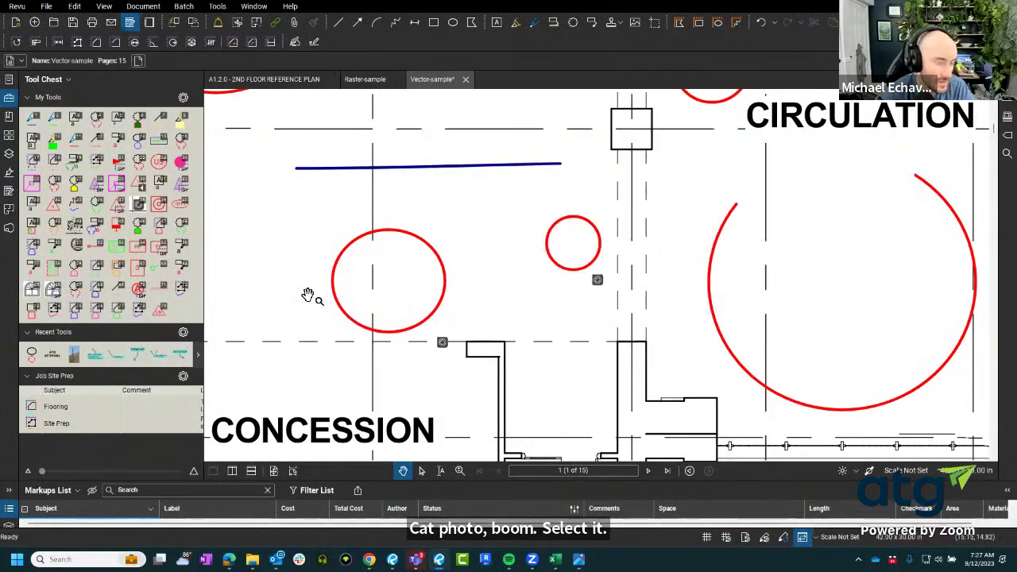
{"action": "scroll", "coordinate": [309, 296], "scroll_direction": "down", "scroll_amount": 5}
{"action": "left_click_drag", "start_coordinate": [308, 296], "coordinate": [540, 253]}
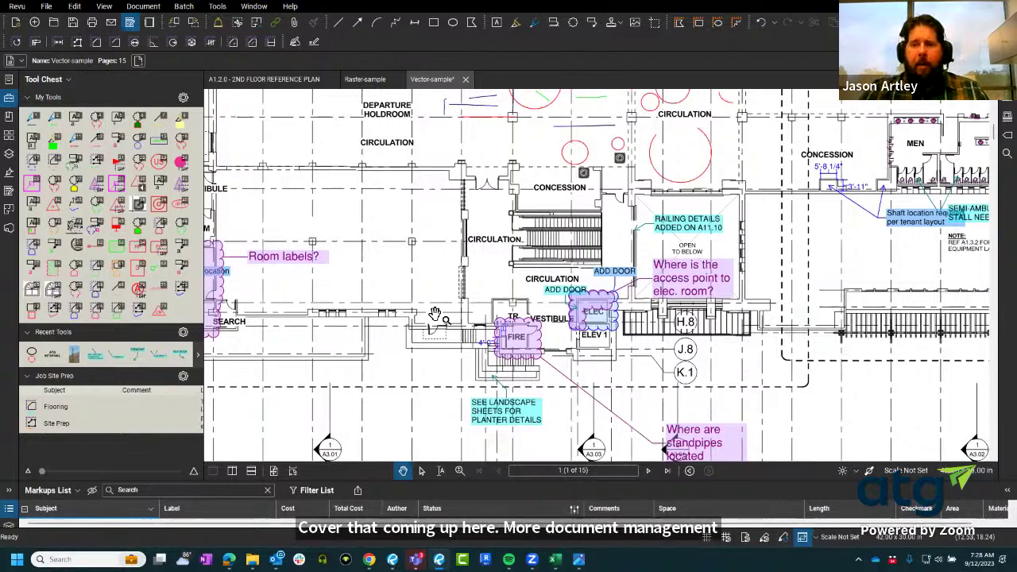
{"action": "scroll", "coordinate": [477, 318], "scroll_direction": "down", "scroll_amount": 5}
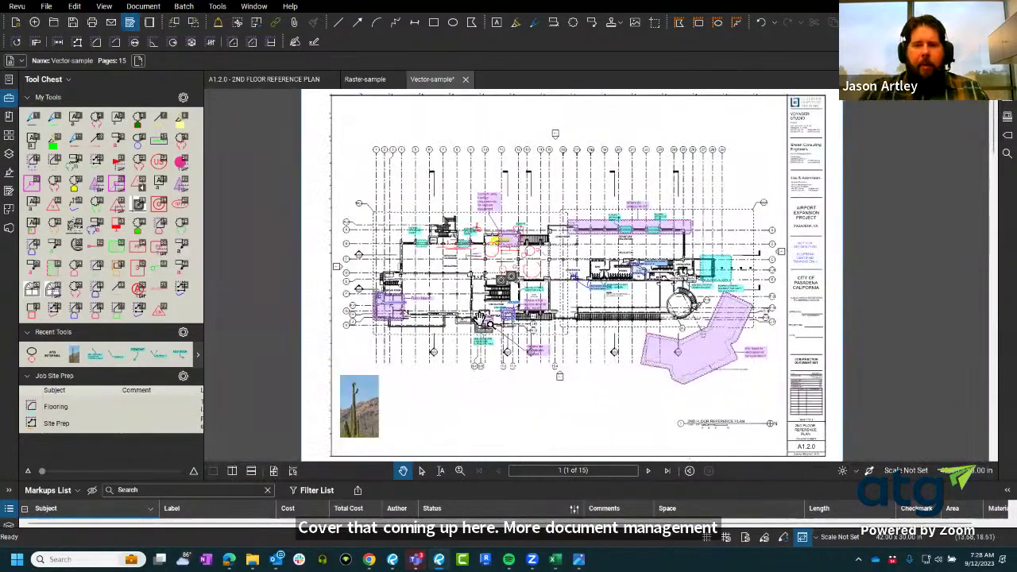
{"action": "scroll", "coordinate": [480, 319], "scroll_direction": "up", "scroll_amount": 3}
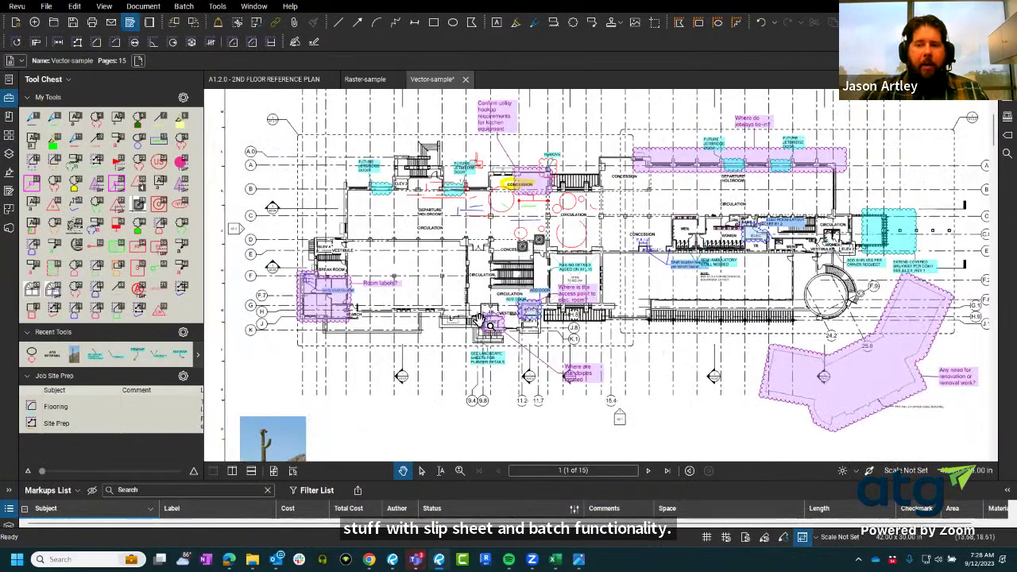